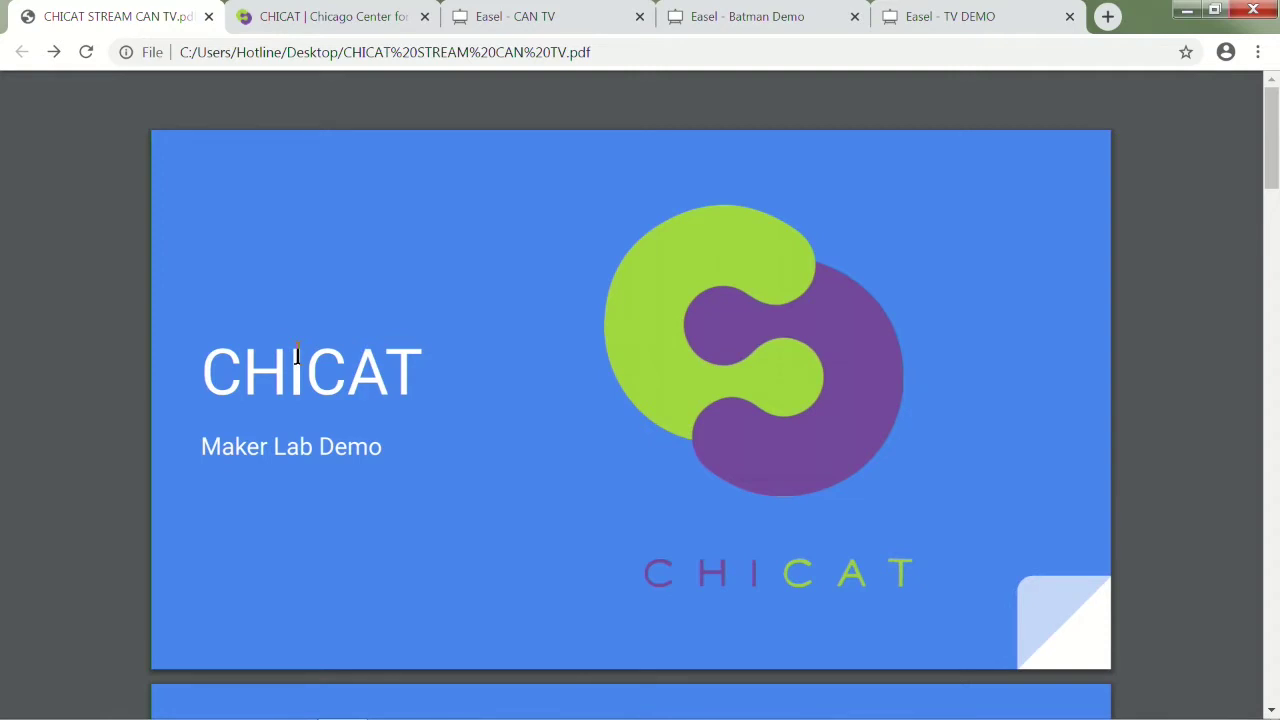
Scroll the CHICAT Maker Lab Demo PDF past the Agenda to page 3, 'Who is CHICAT?'
scroll(297, 356, "down", 5)
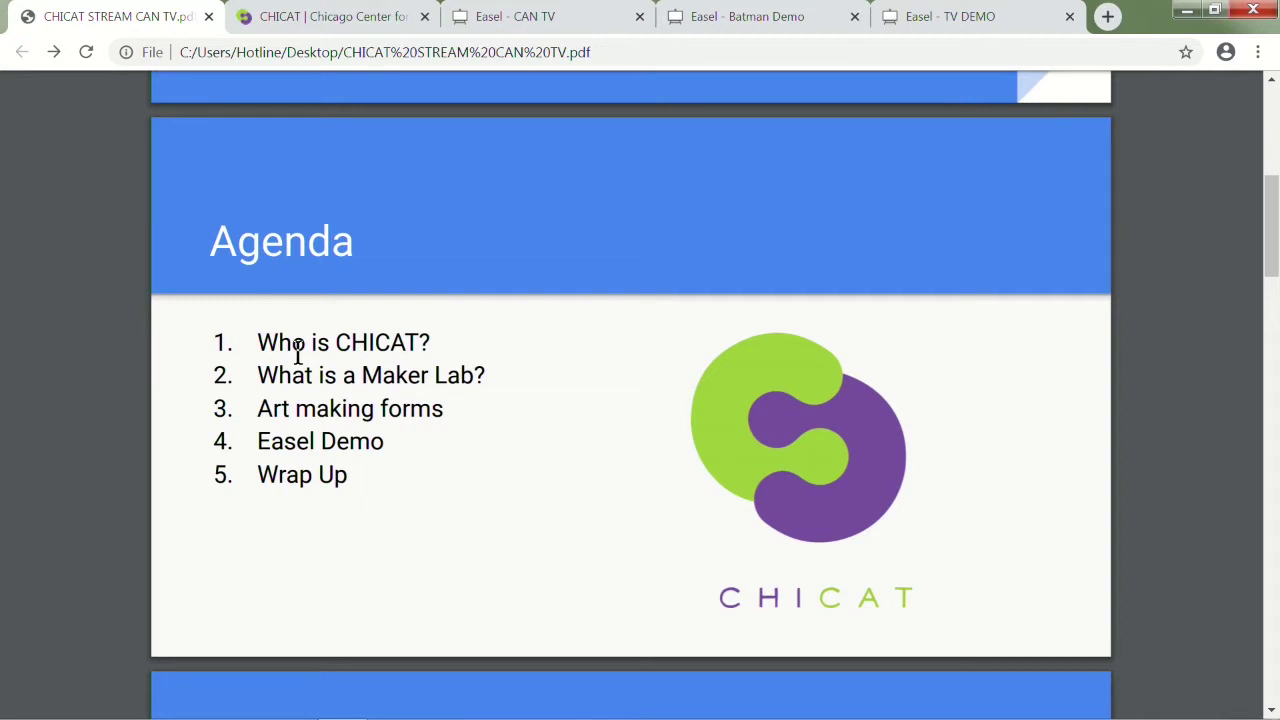
scroll(297, 354, "down", 5)
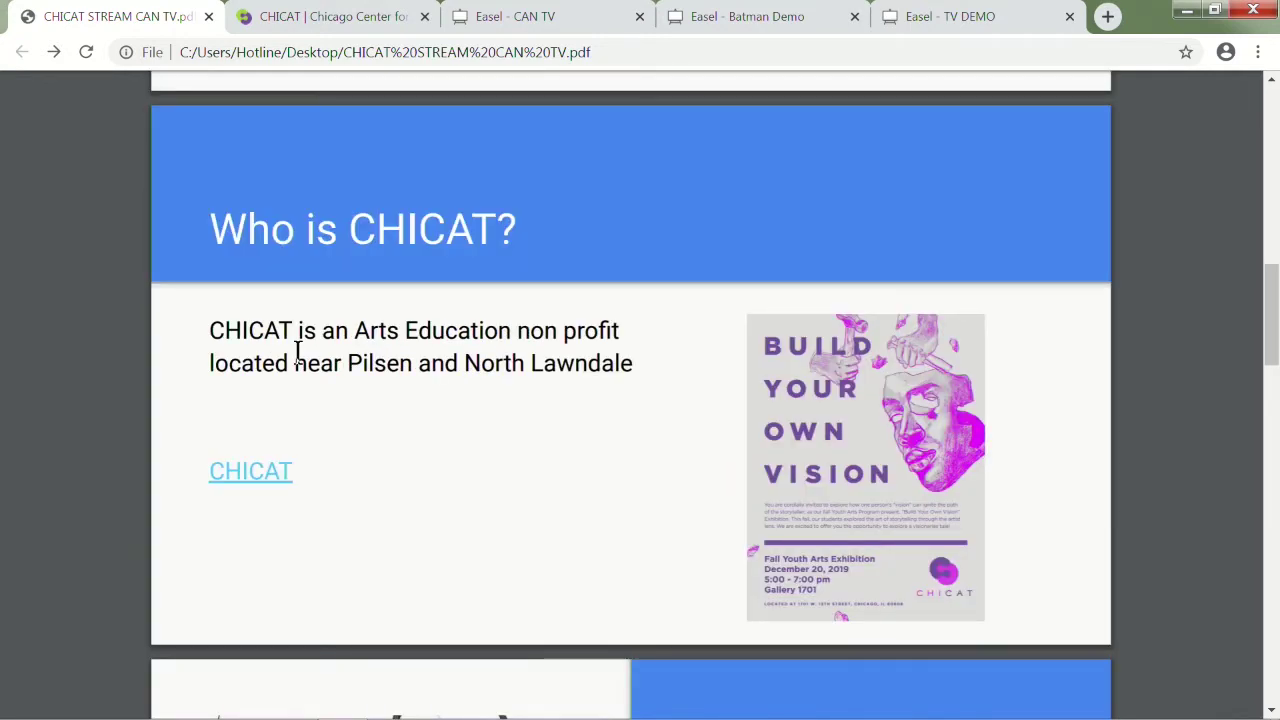
Switch to the chicat.org home page and scroll down to the Explore Our Courses section
left_click(332, 20)
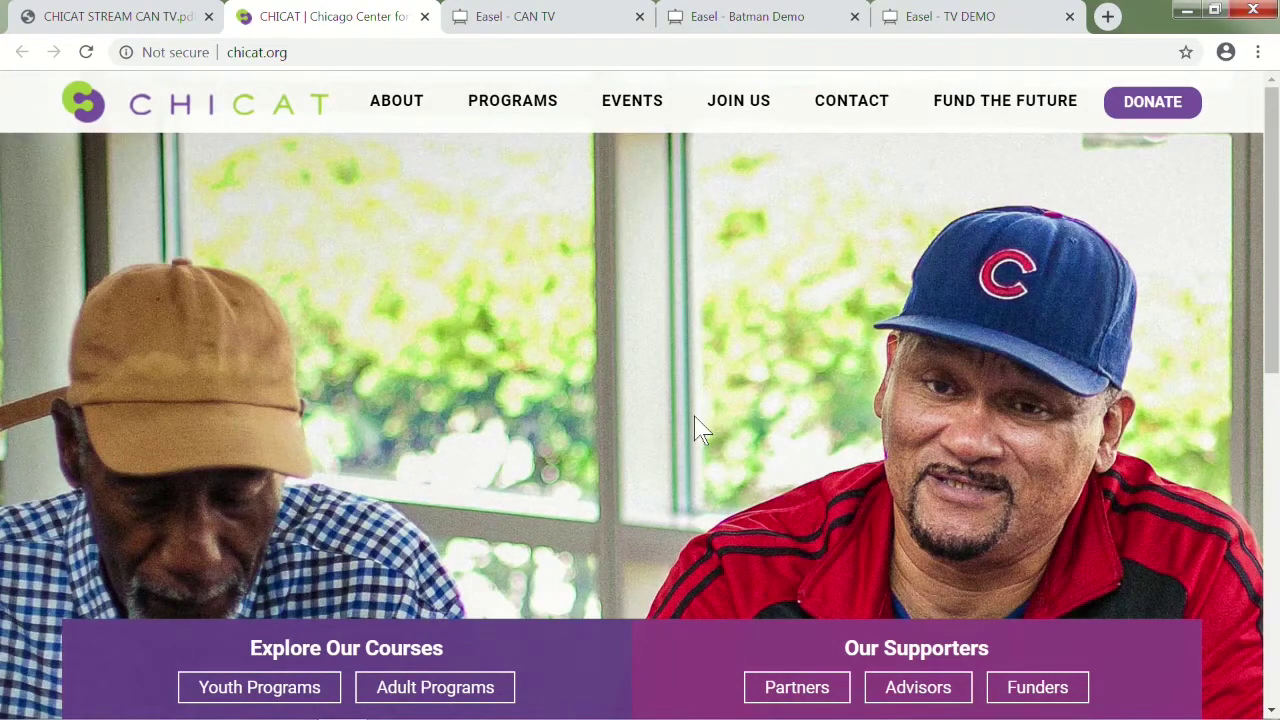
scroll(700, 428, "down", 1)
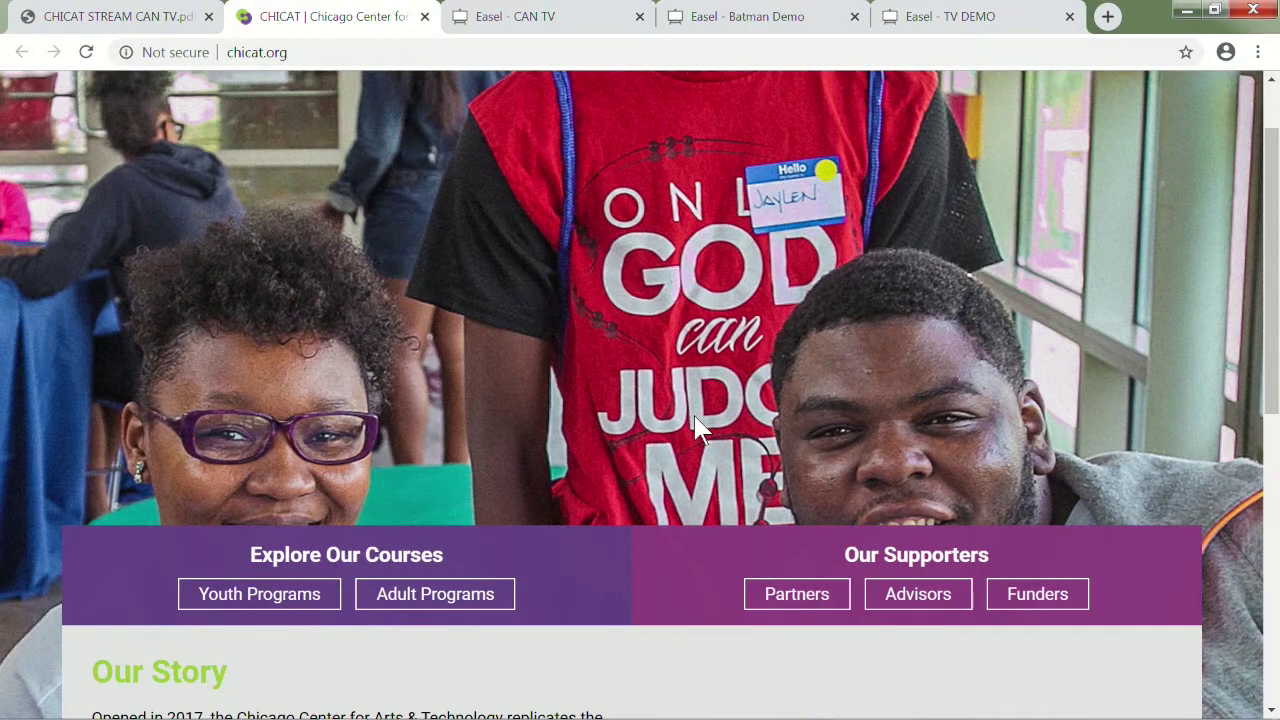
scroll(700, 428, "down", 1)
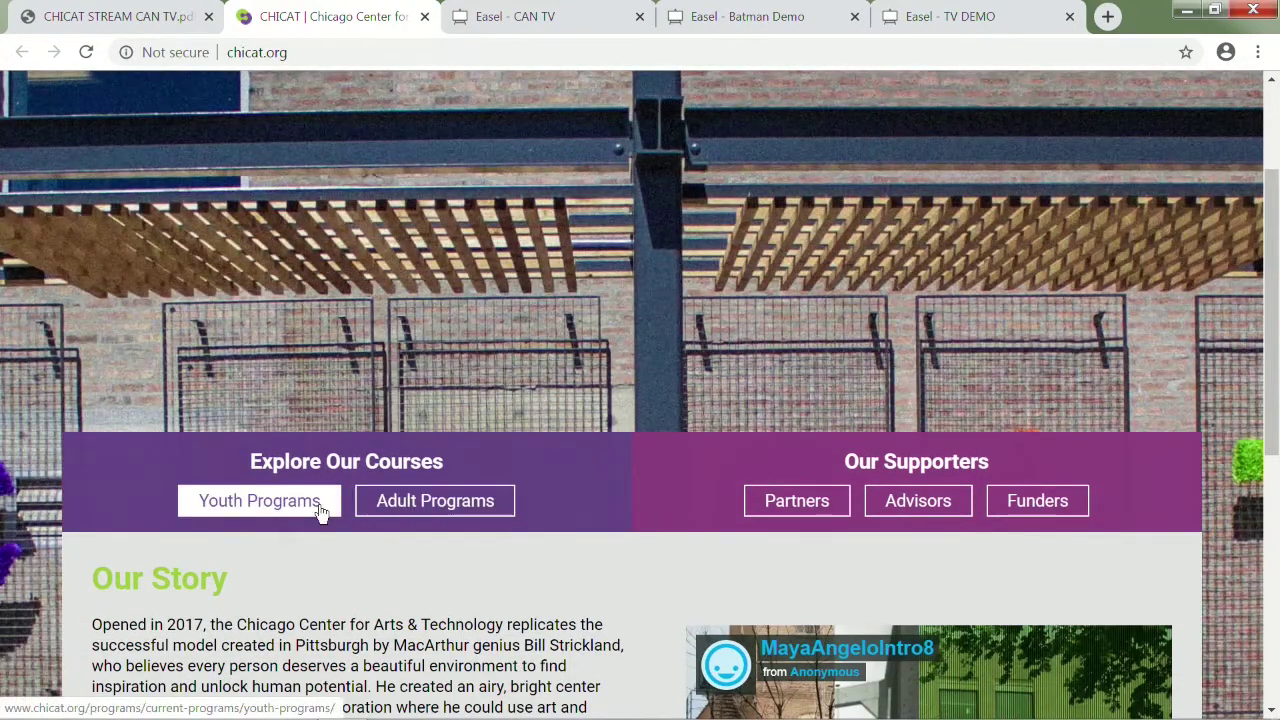
Open the Youth Programs listings and scroll through the Design Arts courses
left_click(321, 510)
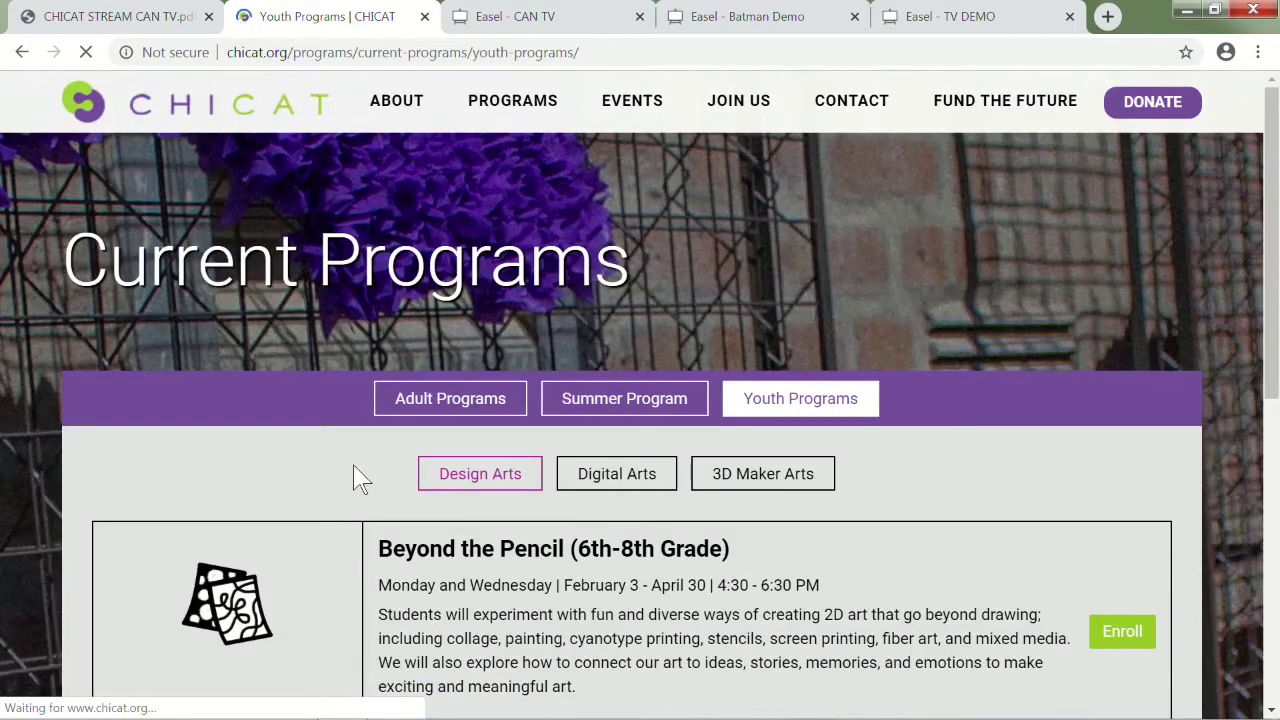
scroll(451, 490, "down", 1)
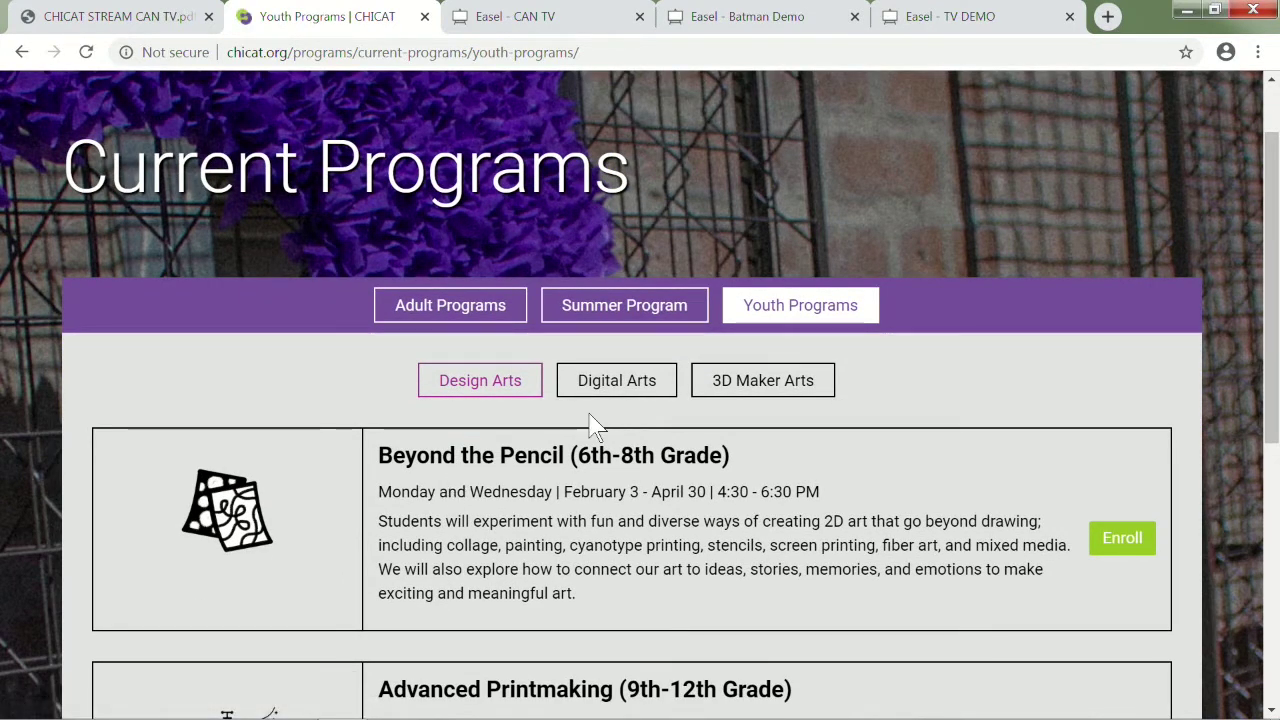
scroll(592, 425, "down", 1)
scroll(657, 309, "down", 1)
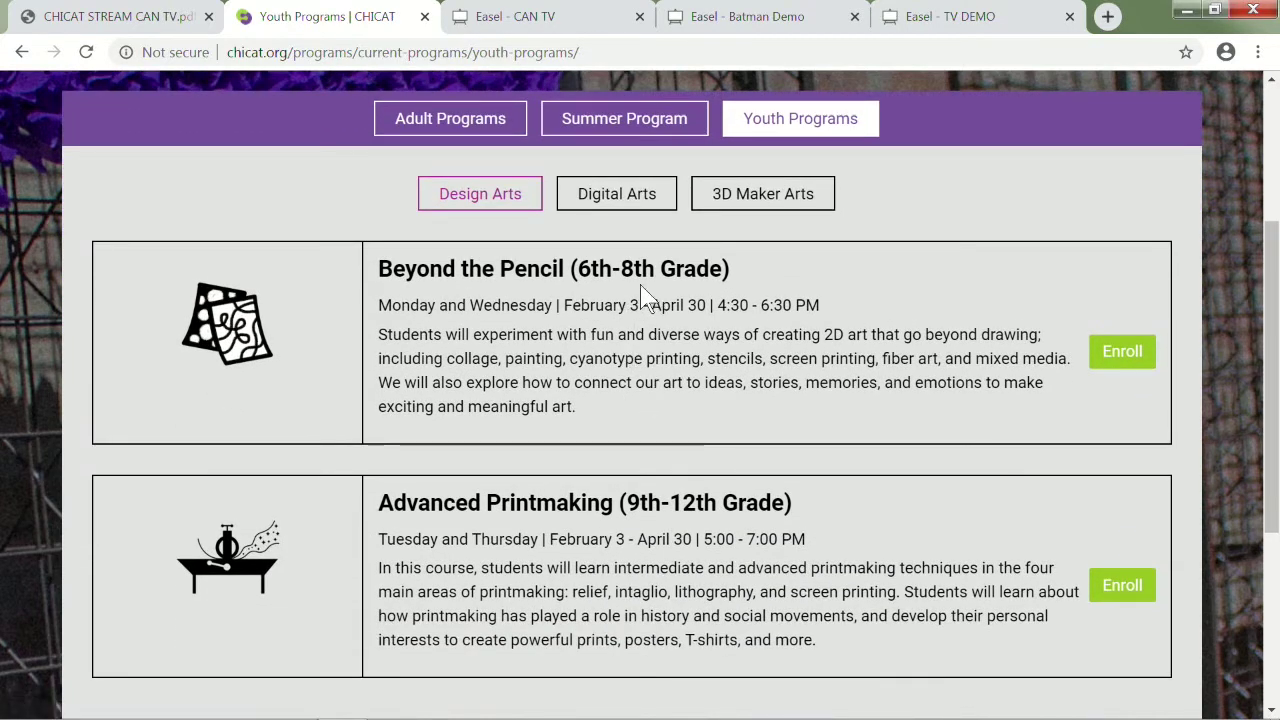
Browse the Digital Arts and 3D Maker Arts youth courses, then switch to Adult Programs
left_click(660, 217)
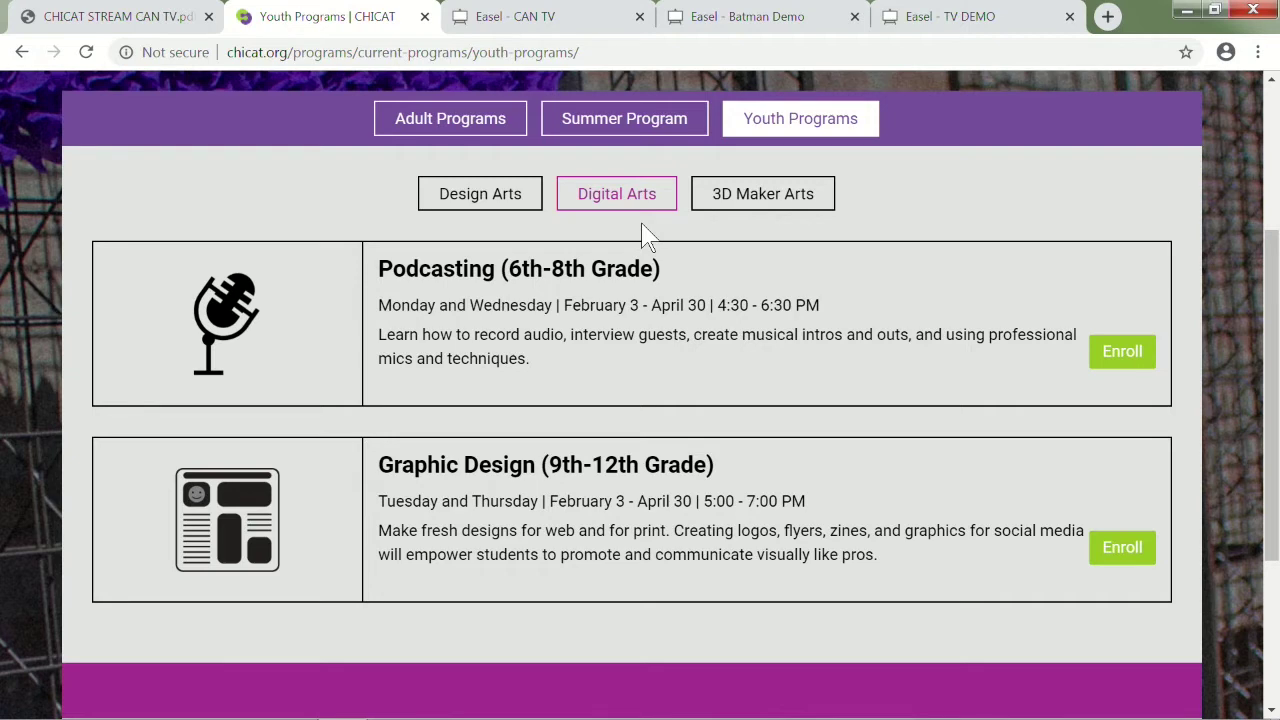
left_click(742, 212)
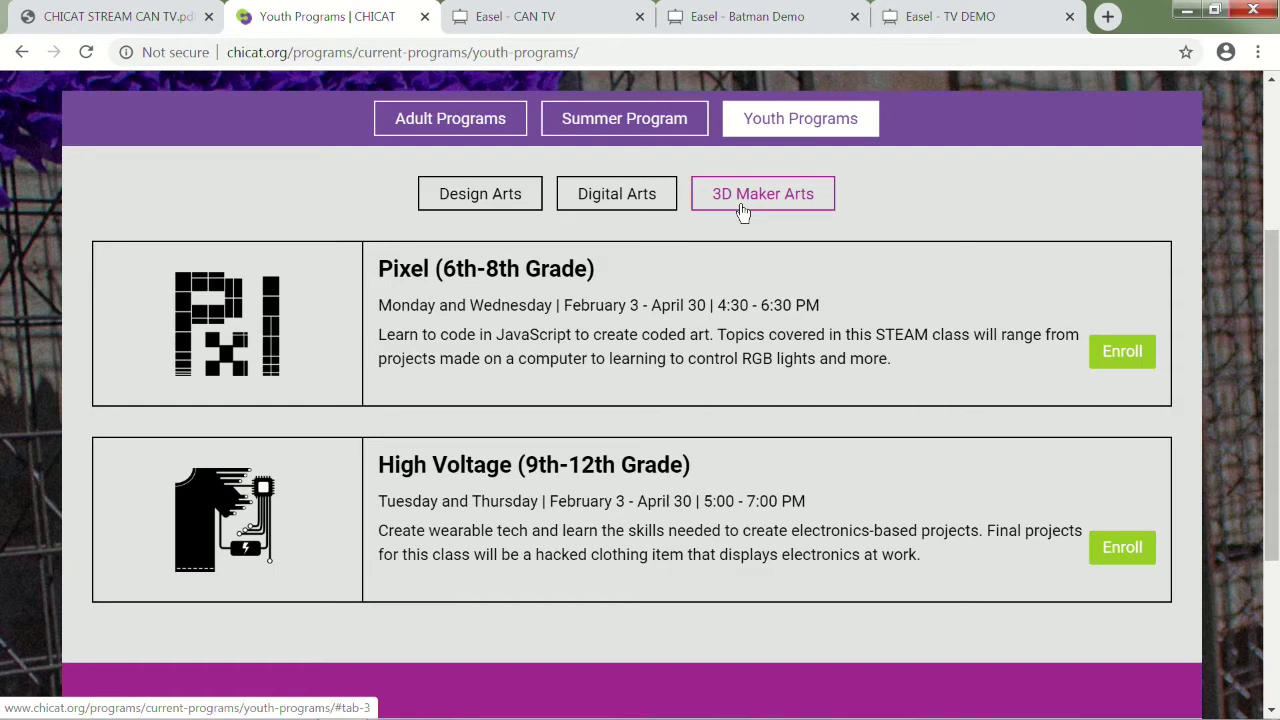
scroll(742, 210, "up", 3)
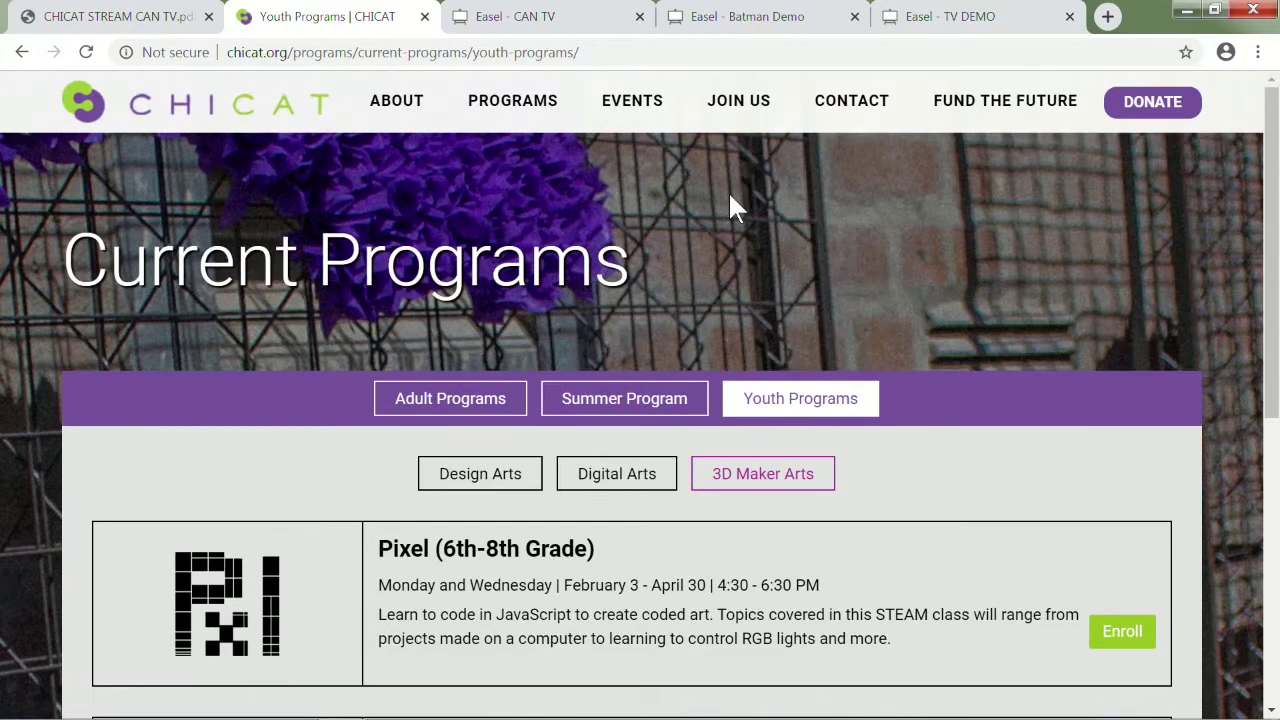
scroll(730, 205, "down", 1)
scroll(730, 205, "up", 1)
left_click(515, 406)
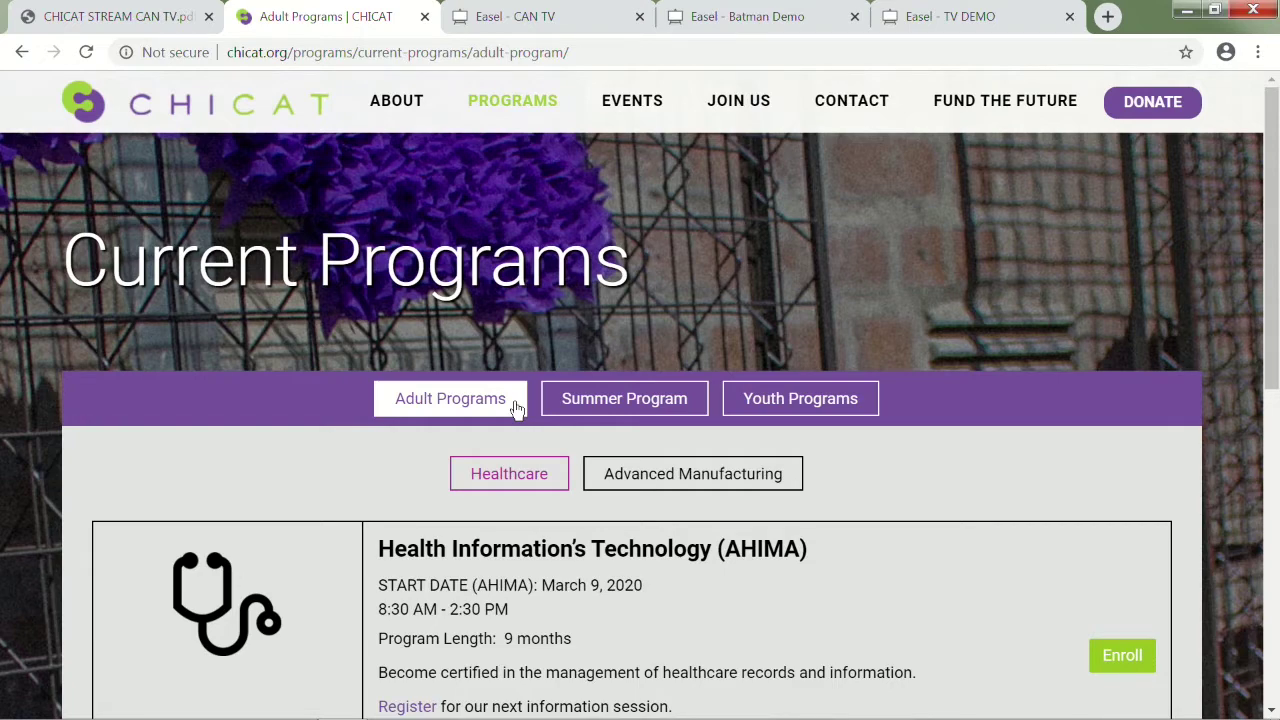
Scroll through the Healthcare adult course cards, including Health Information's Technology (AHIMA)
scroll(515, 406, "down", 4)
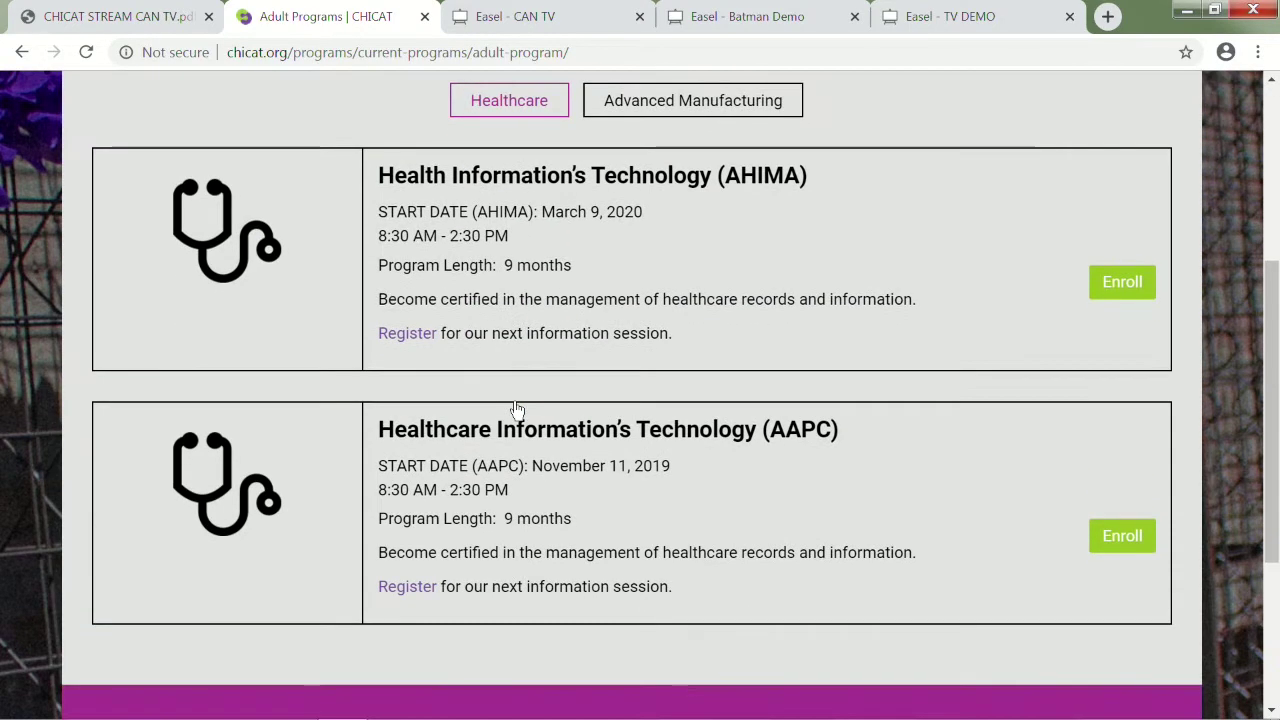
scroll(517, 408, "up", 1)
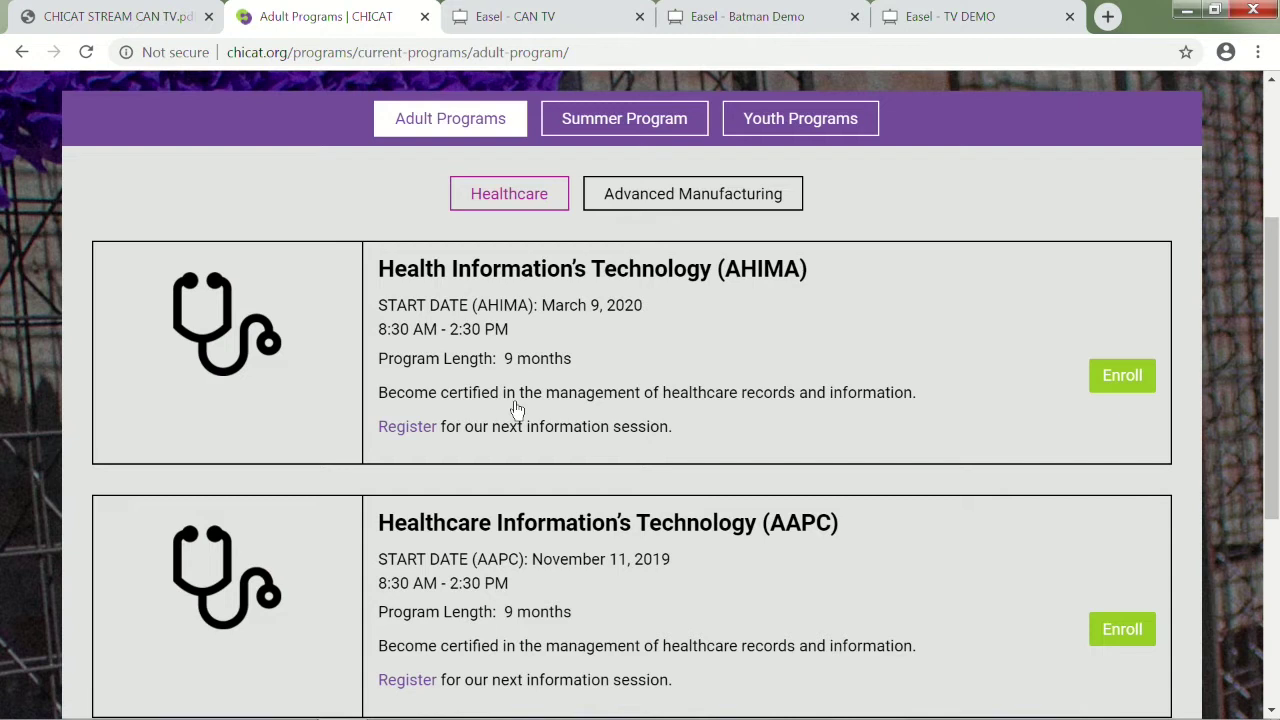
scroll(517, 410, "down", 1)
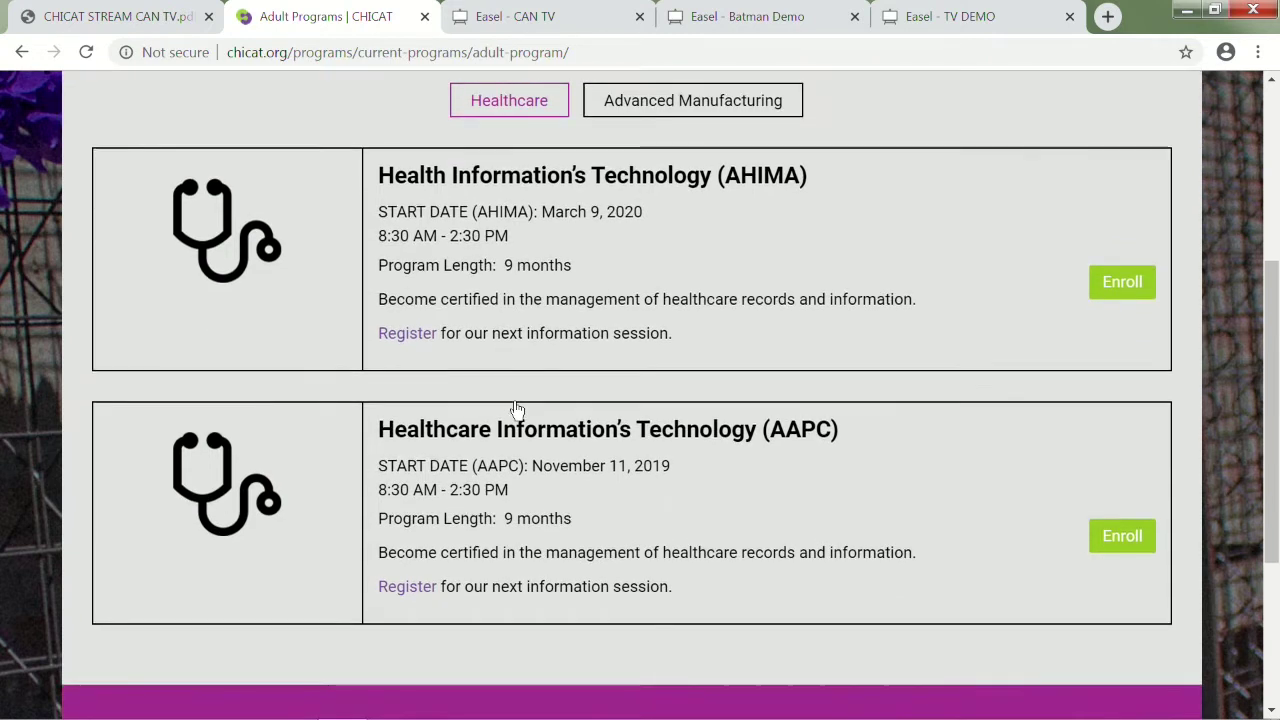
scroll(517, 410, "down", 1)
scroll(517, 410, "up", 1)
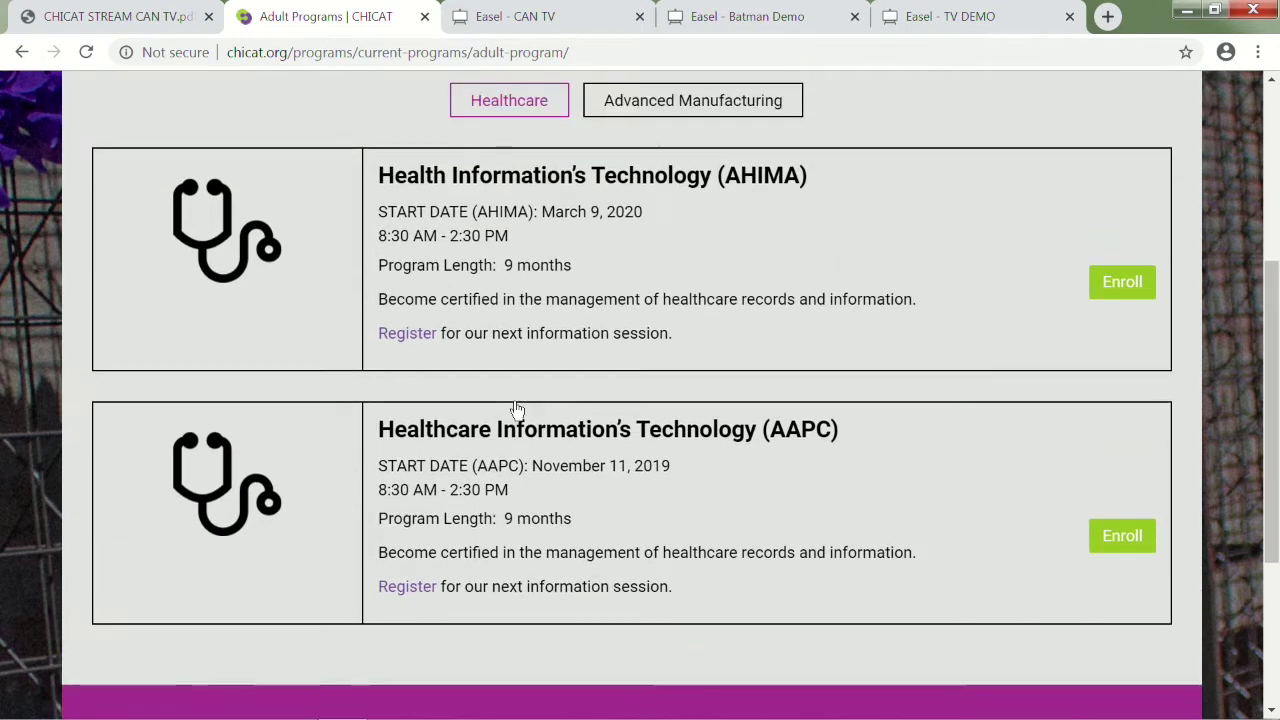
scroll(517, 410, "up", 2)
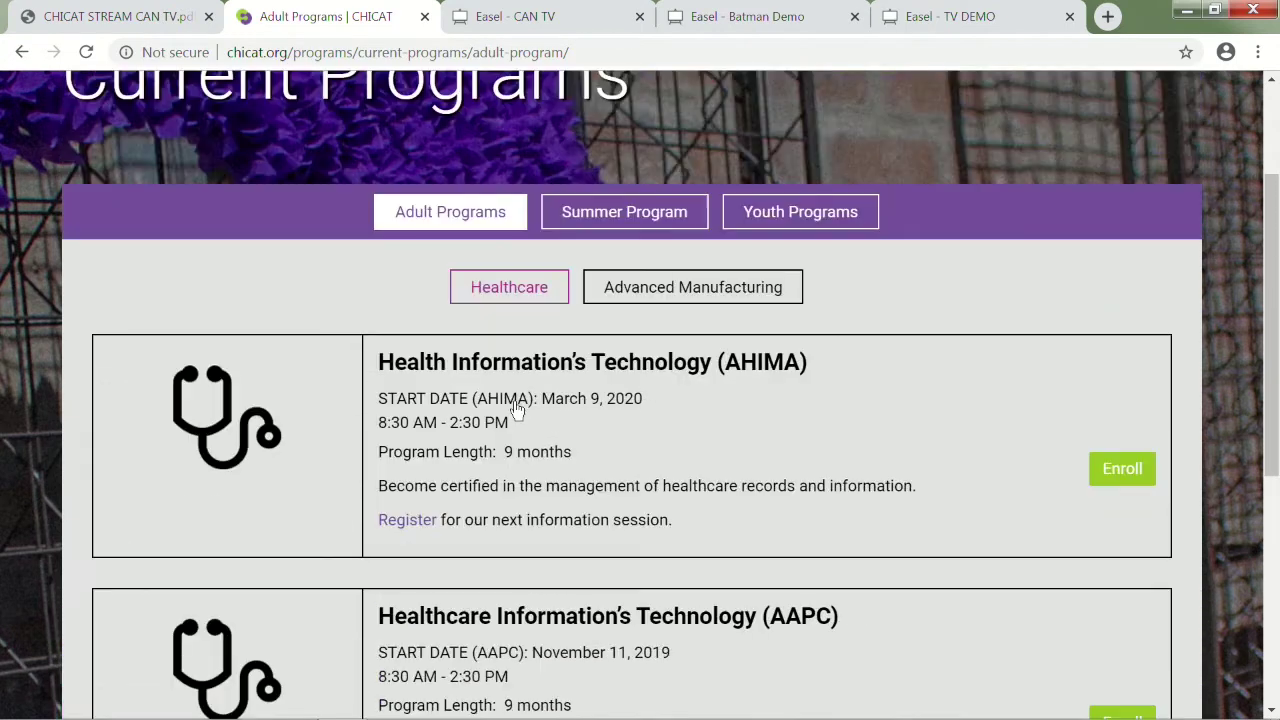
Show the Advanced Manufacturing courses and scroll through Maintenance Mechanic's and Lab Tech & Quality Control
left_click(708, 303)
scroll(694, 314, "down", 2)
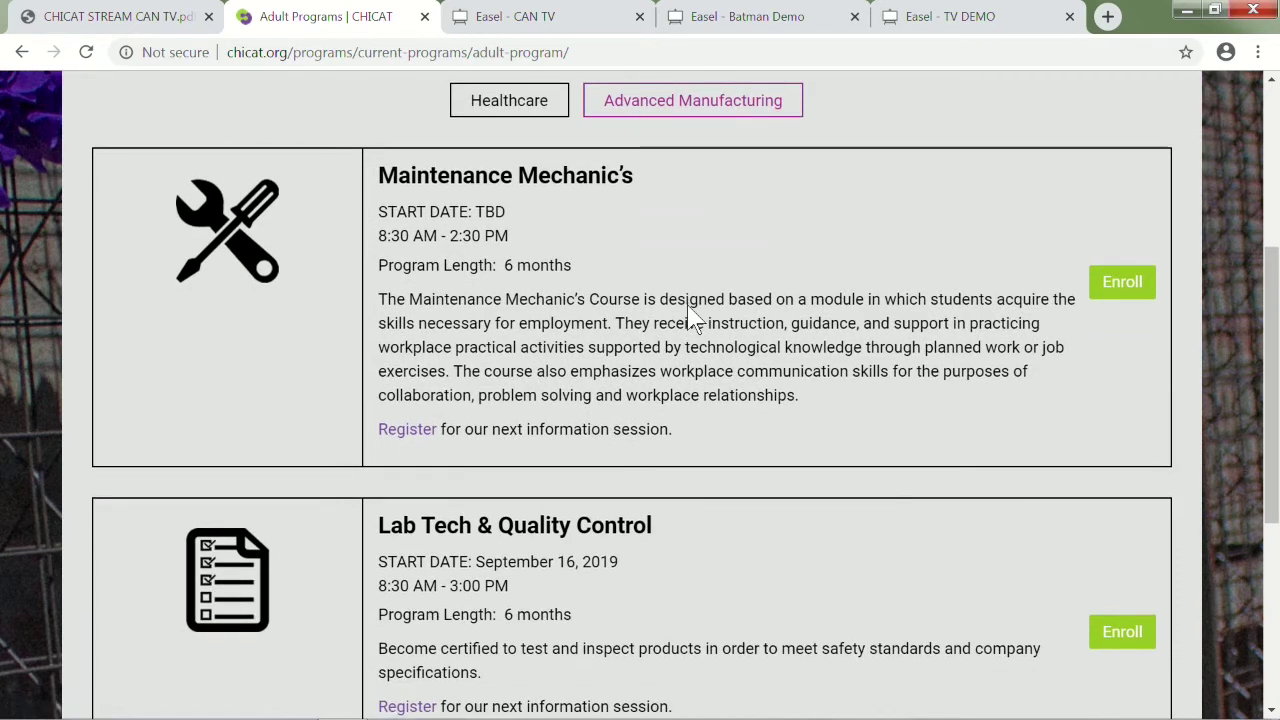
scroll(700, 318, "down", 1)
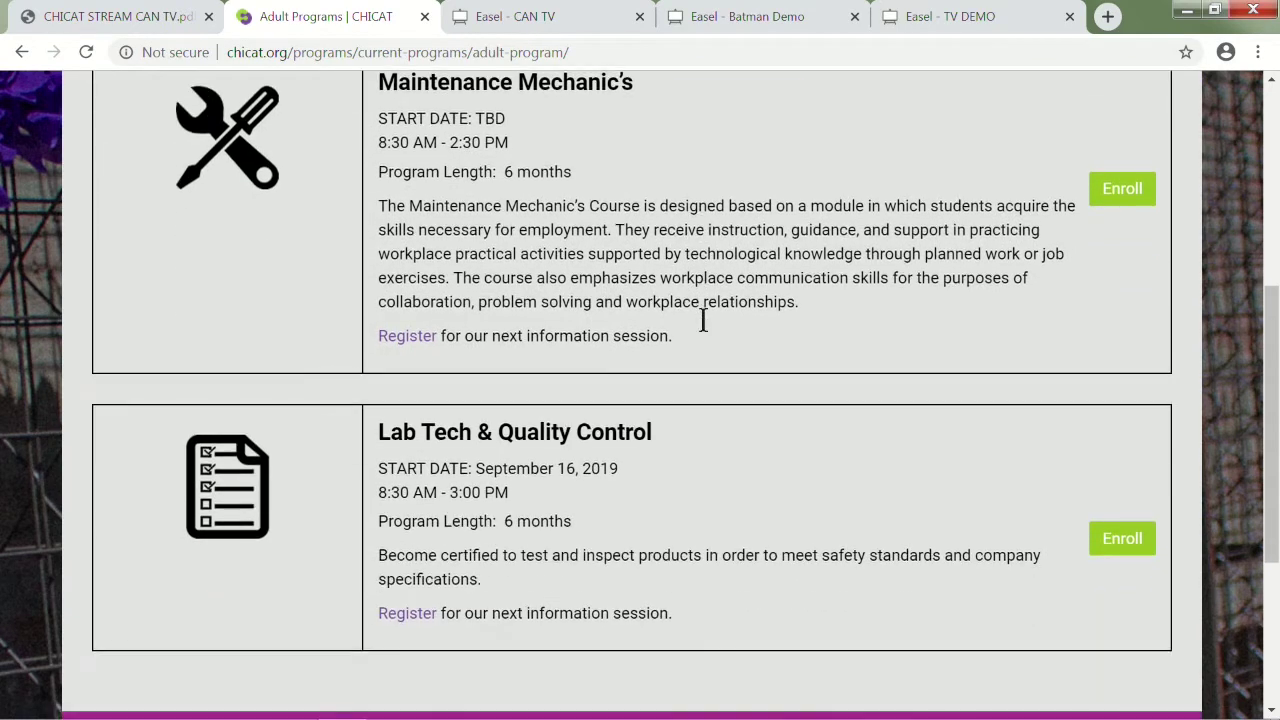
scroll(700, 319, "up", 5)
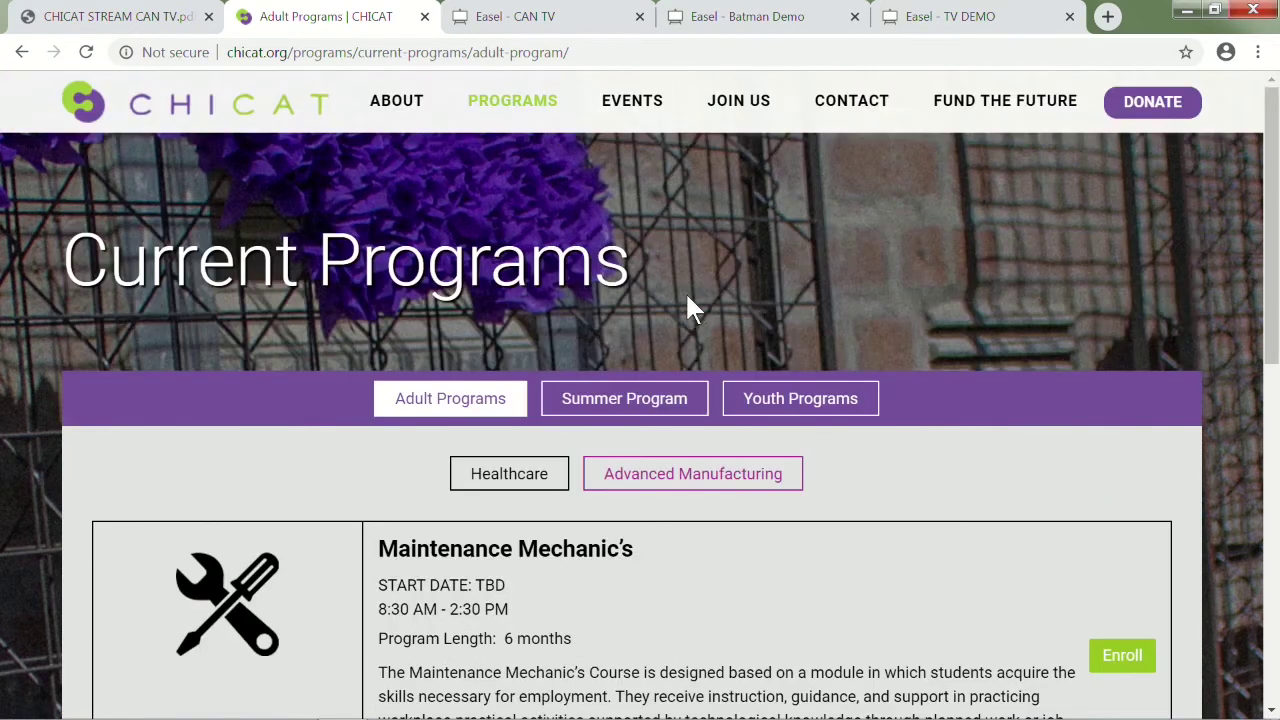
Open the Contact page and review CHICAT's street address, phone, hours and map
left_click(858, 116)
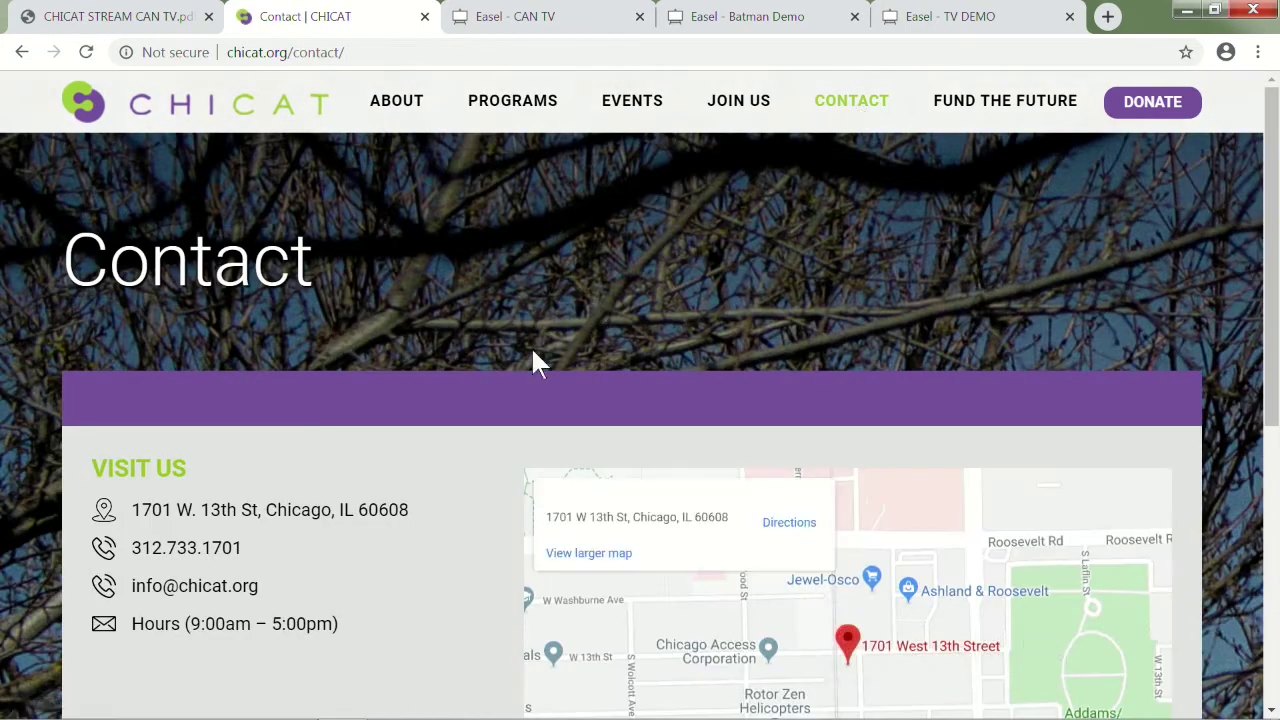
scroll(212, 428, "down", 1)
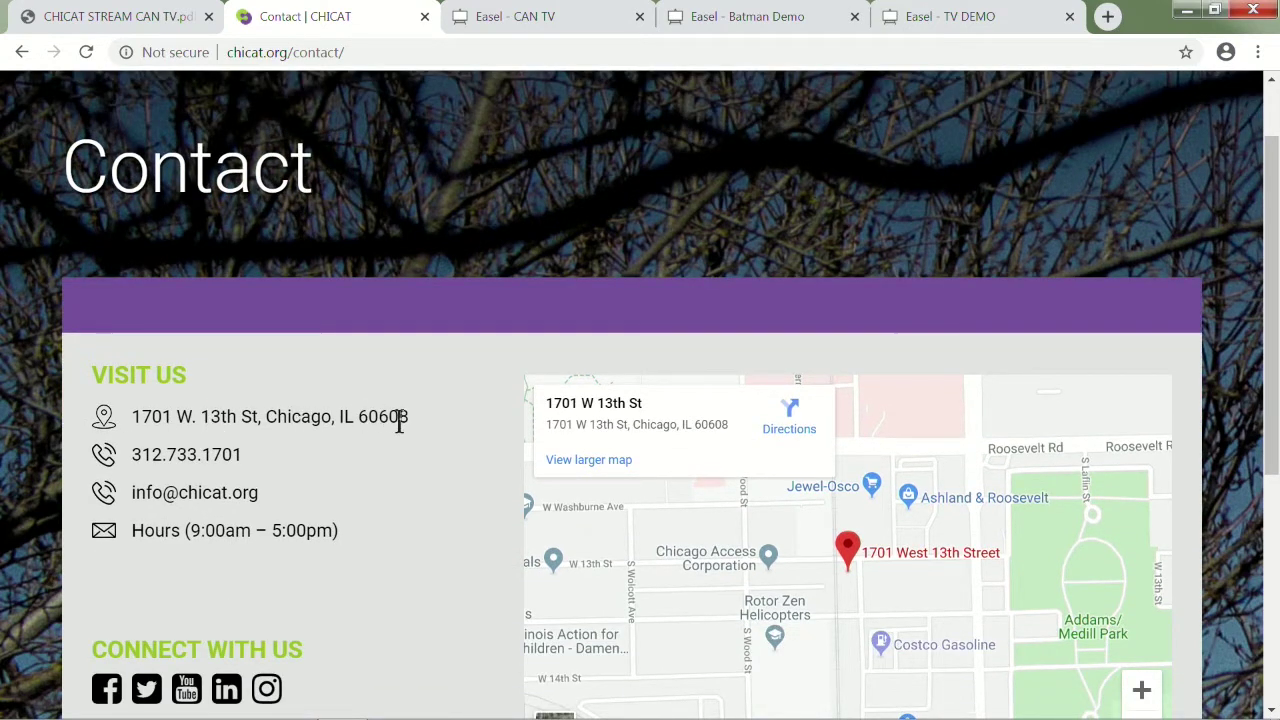
left_click_drag(419, 420, 137, 409)
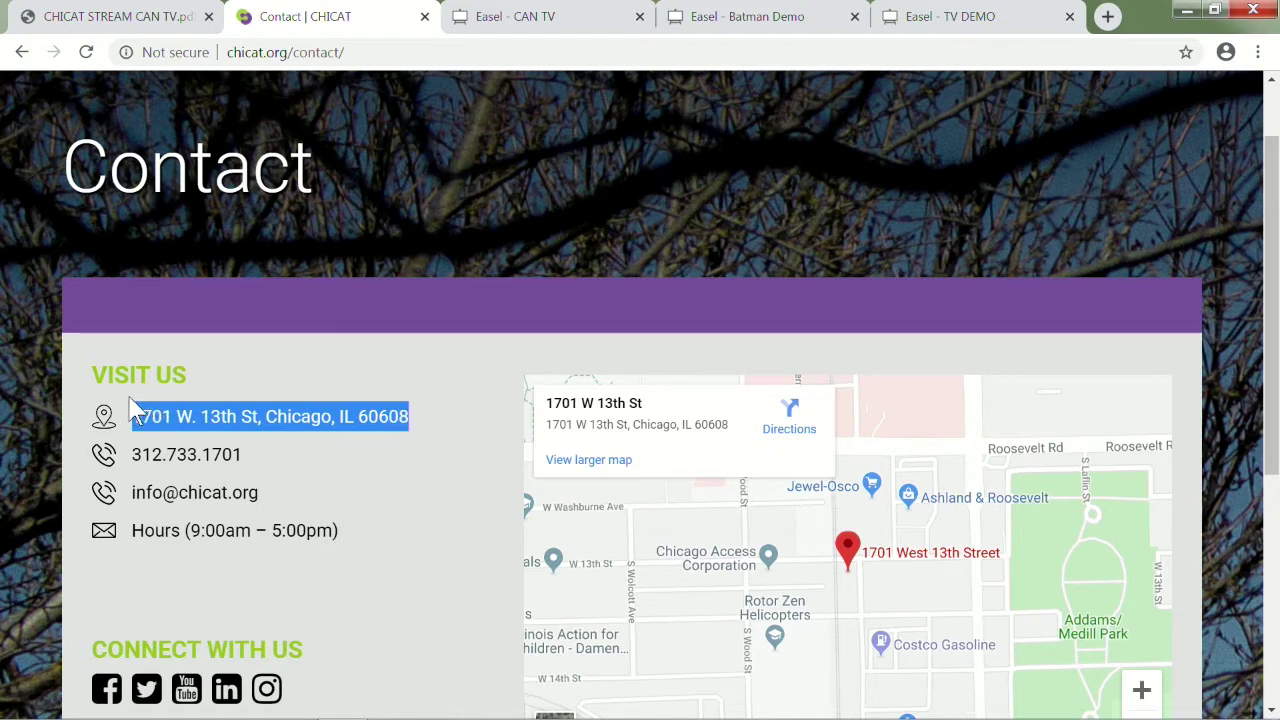
left_click(362, 463)
scroll(362, 463, "down", 1)
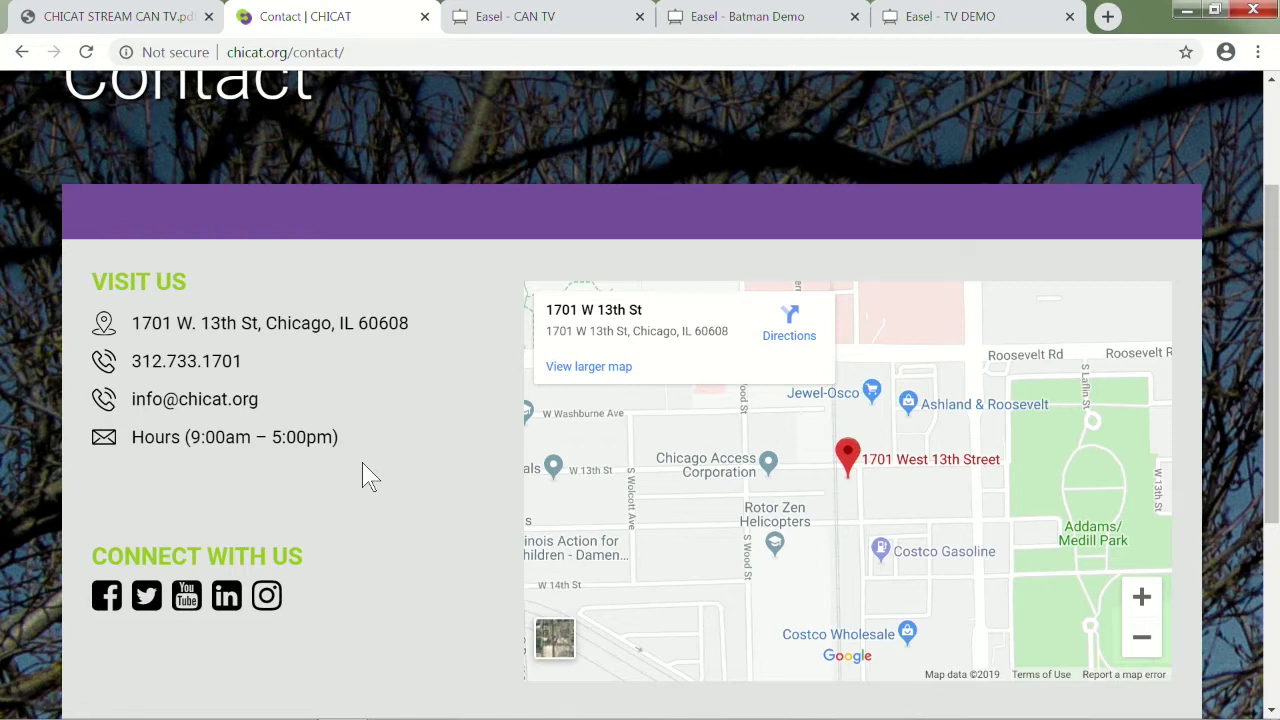
scroll(363, 463, "up", 2)
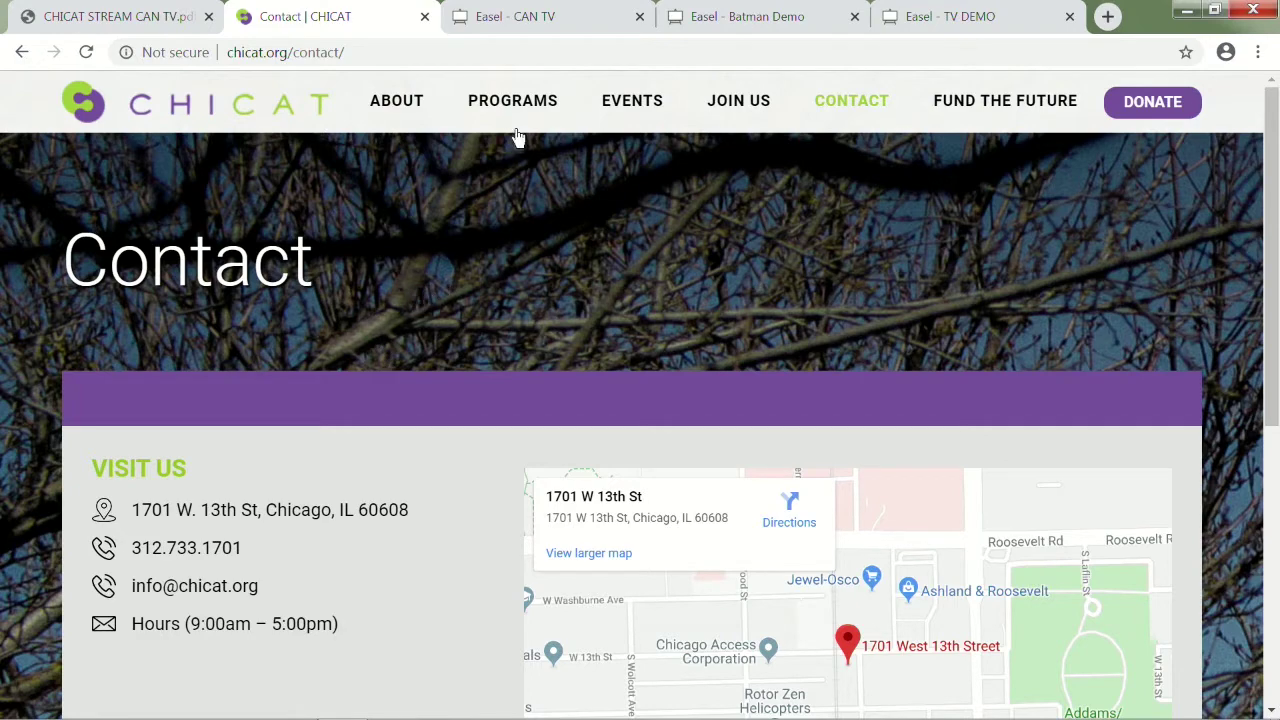
Scroll through the Youth Programs overview page, then return to the CHICAT STREAM CAN TV.pdf slides
mouse_move(514, 128)
left_click(523, 198)
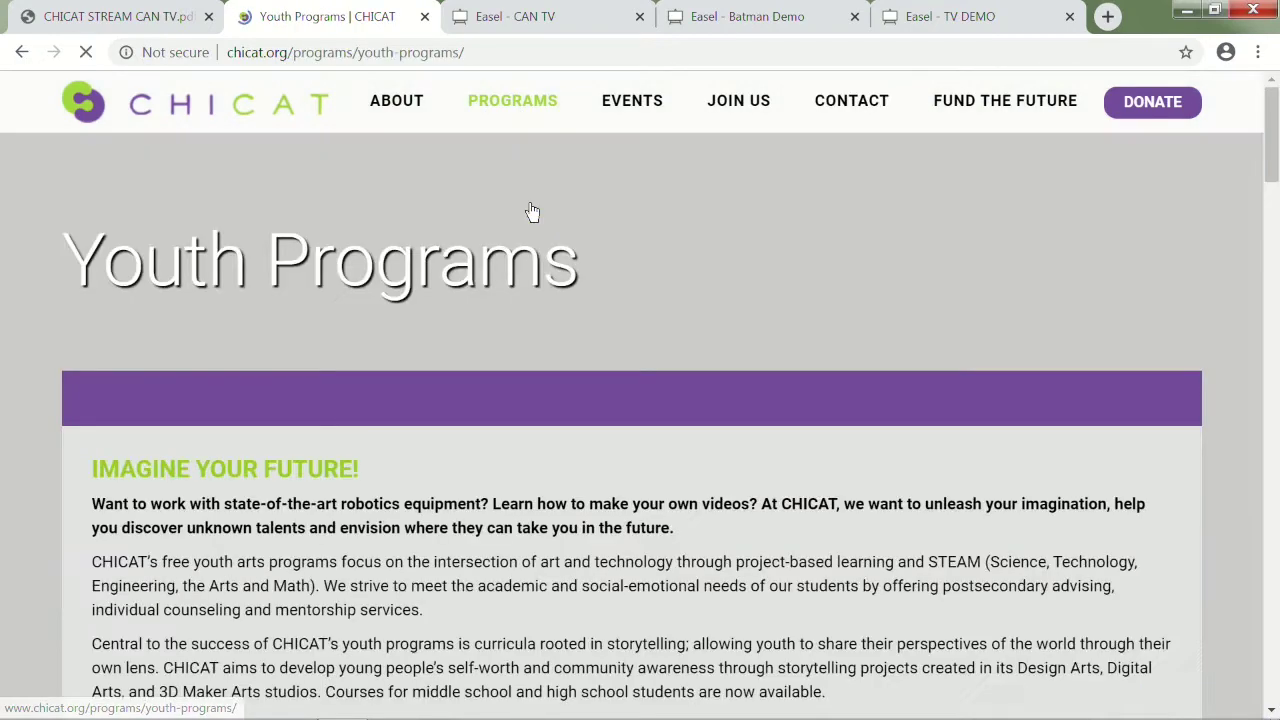
scroll(426, 342, "down", 9)
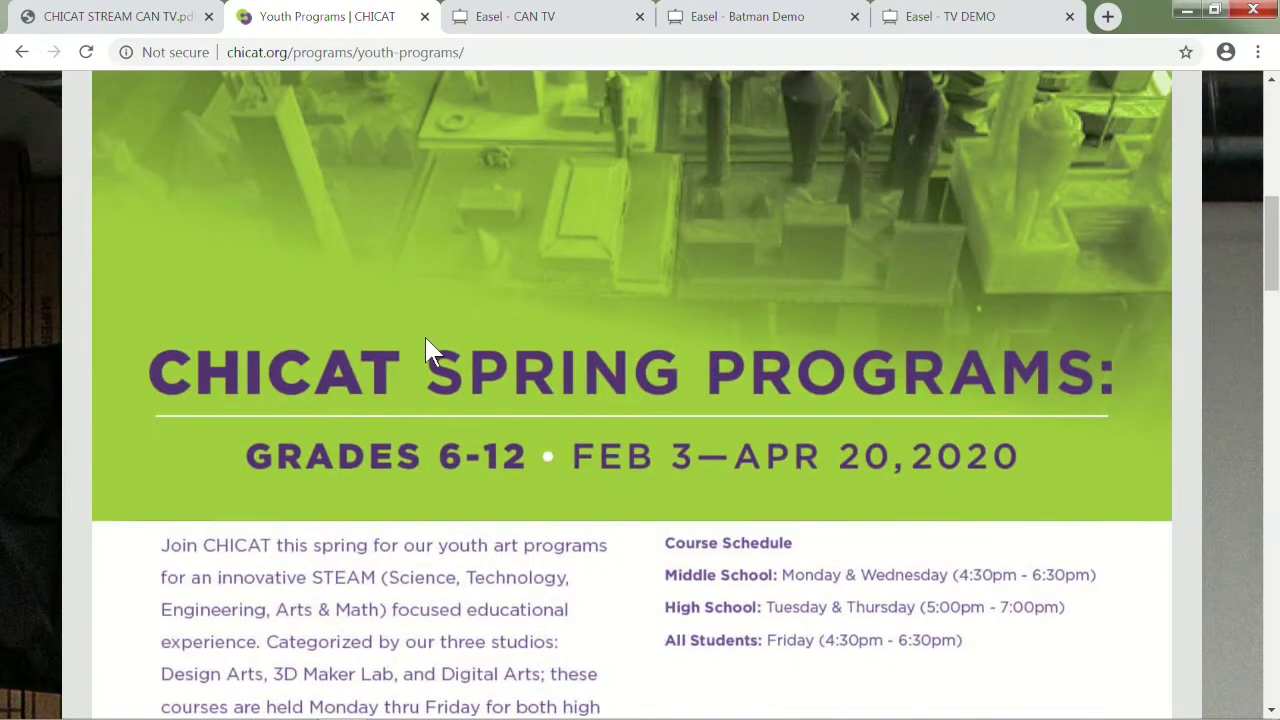
scroll(425, 345, "down", 2)
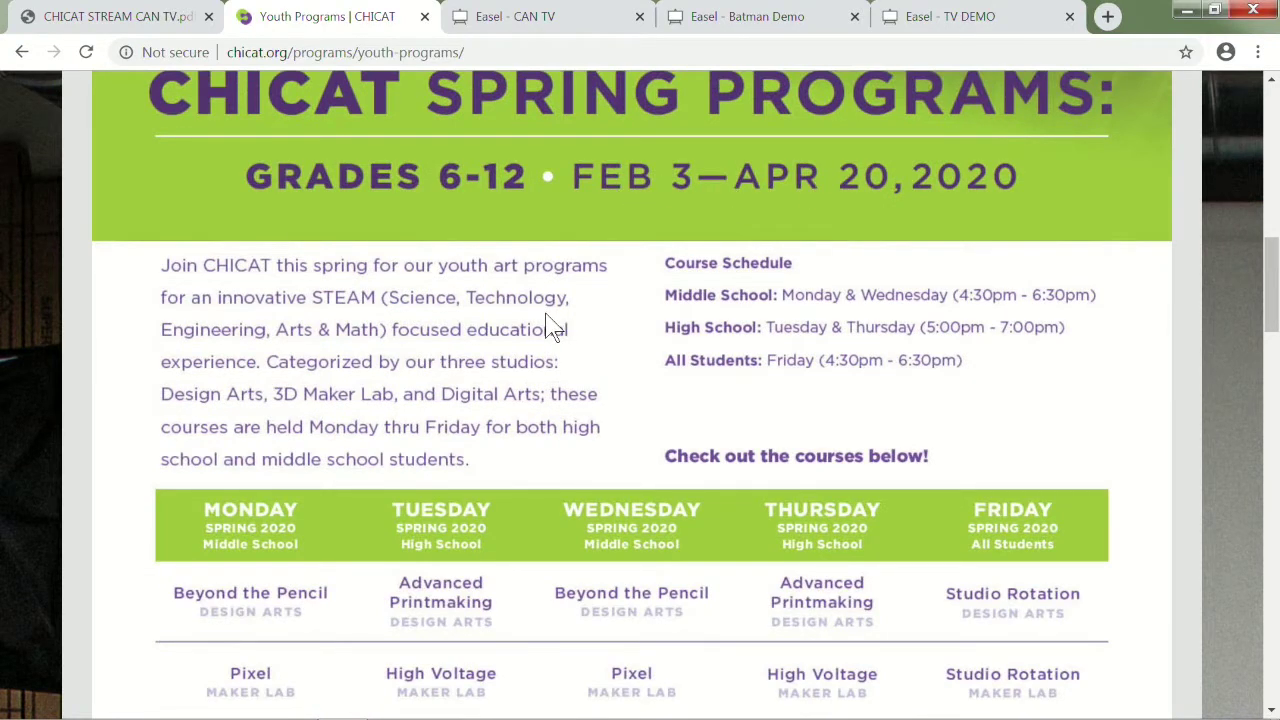
scroll(548, 328, "down", 4)
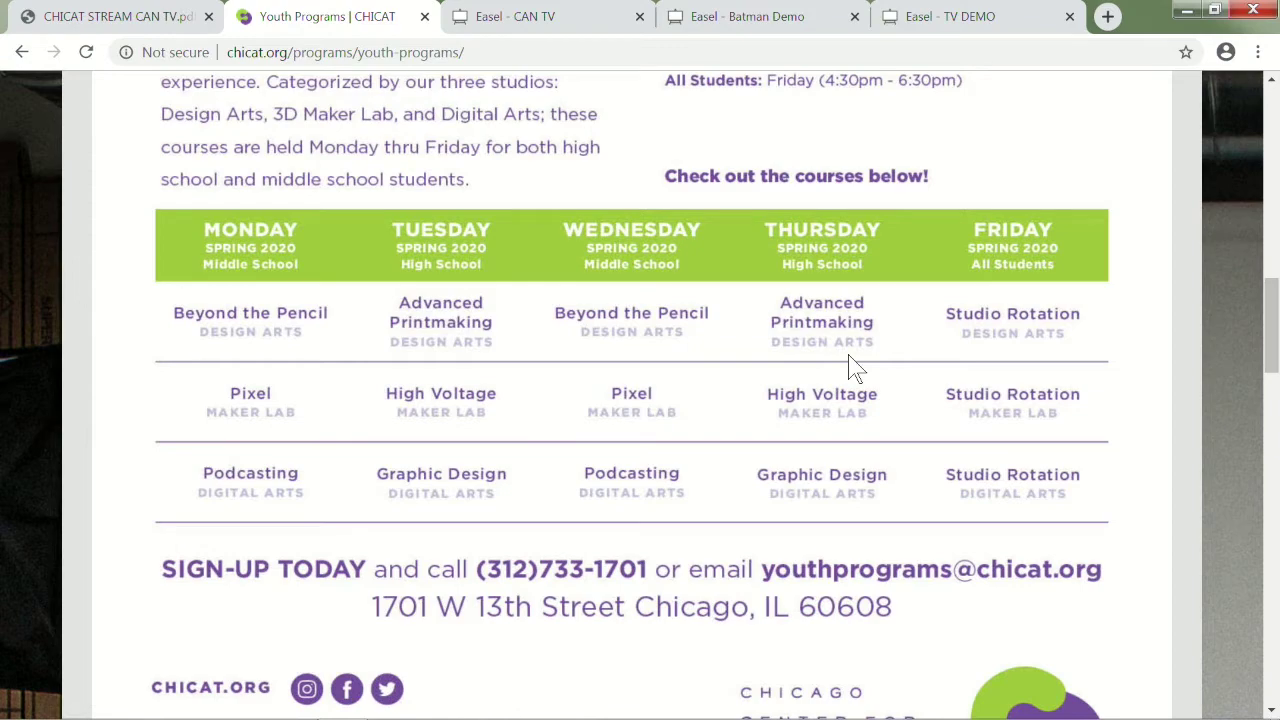
scroll(849, 357, "up", 4)
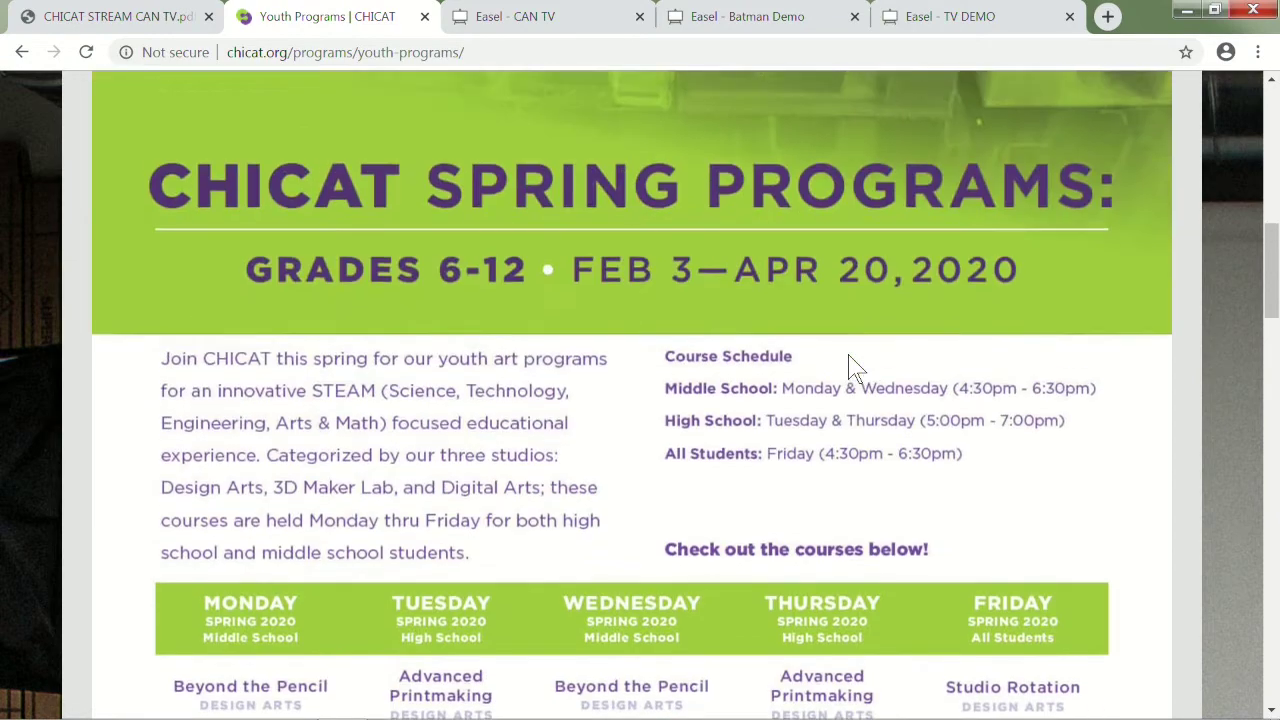
scroll(851, 366, "up", 4)
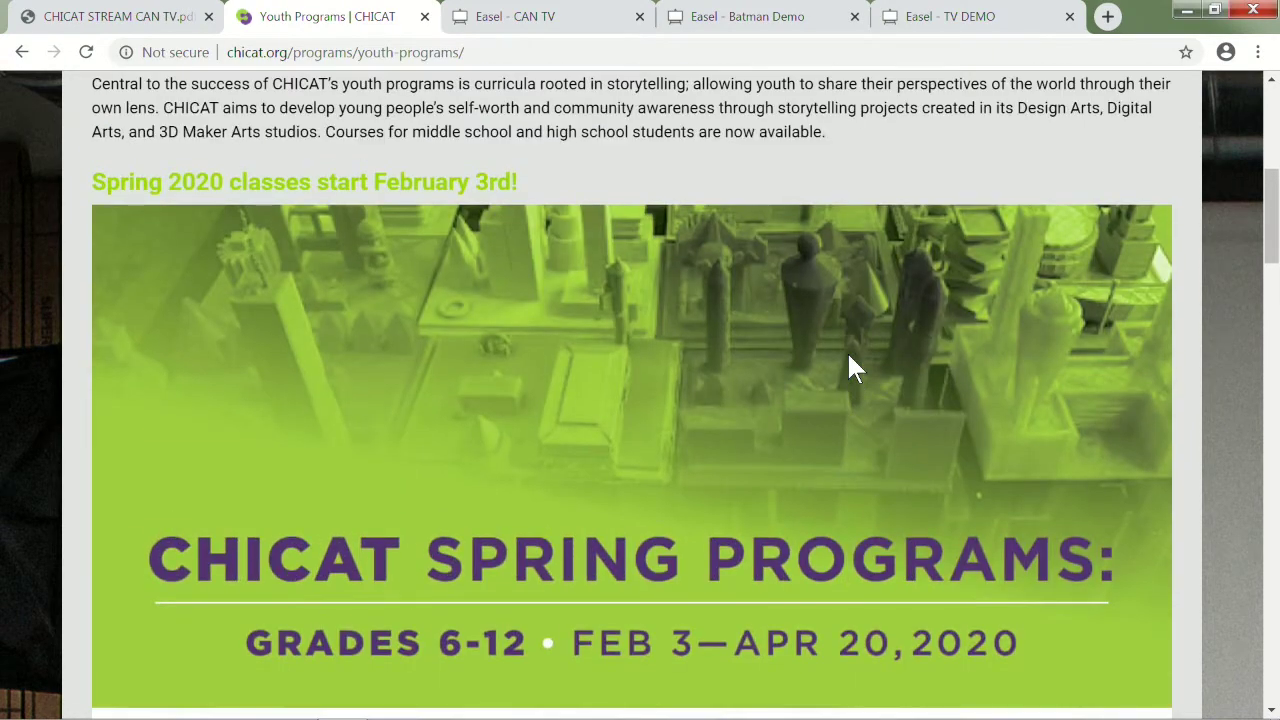
left_click(97, 20)
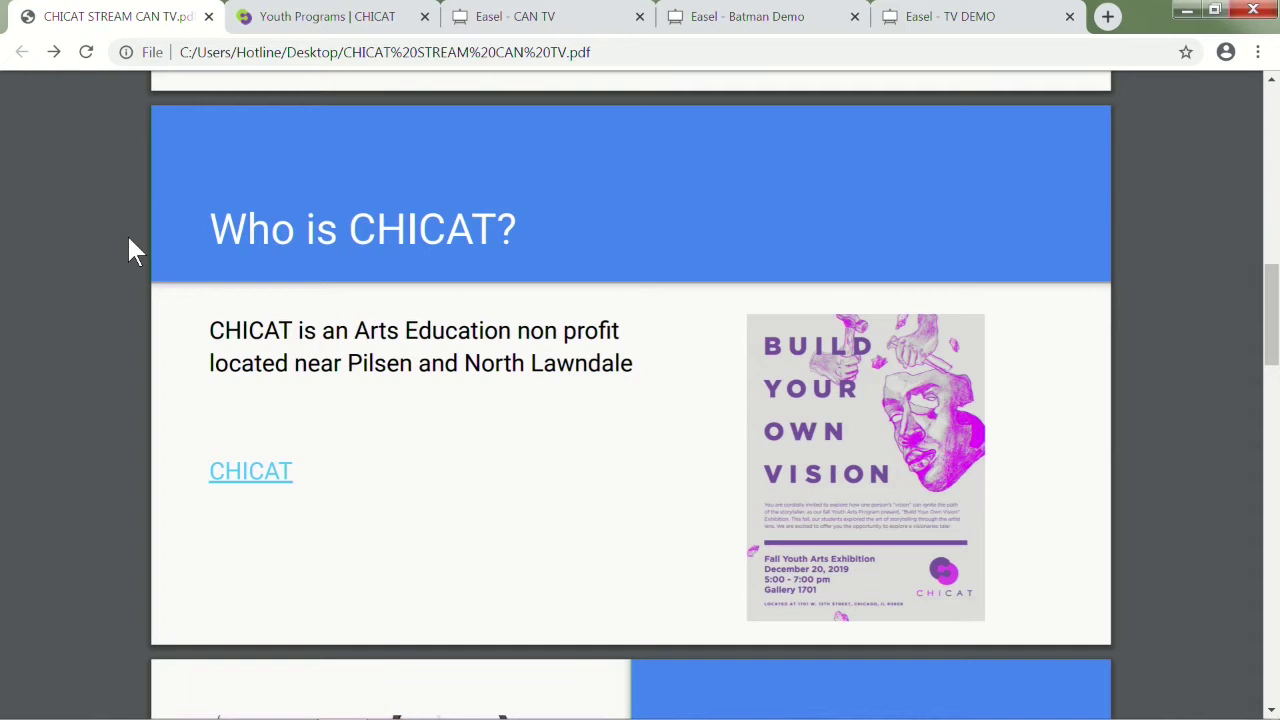
Move the PDF down one slide to 'What is a Maker Lab?'
scroll(128, 252, "down", 5)
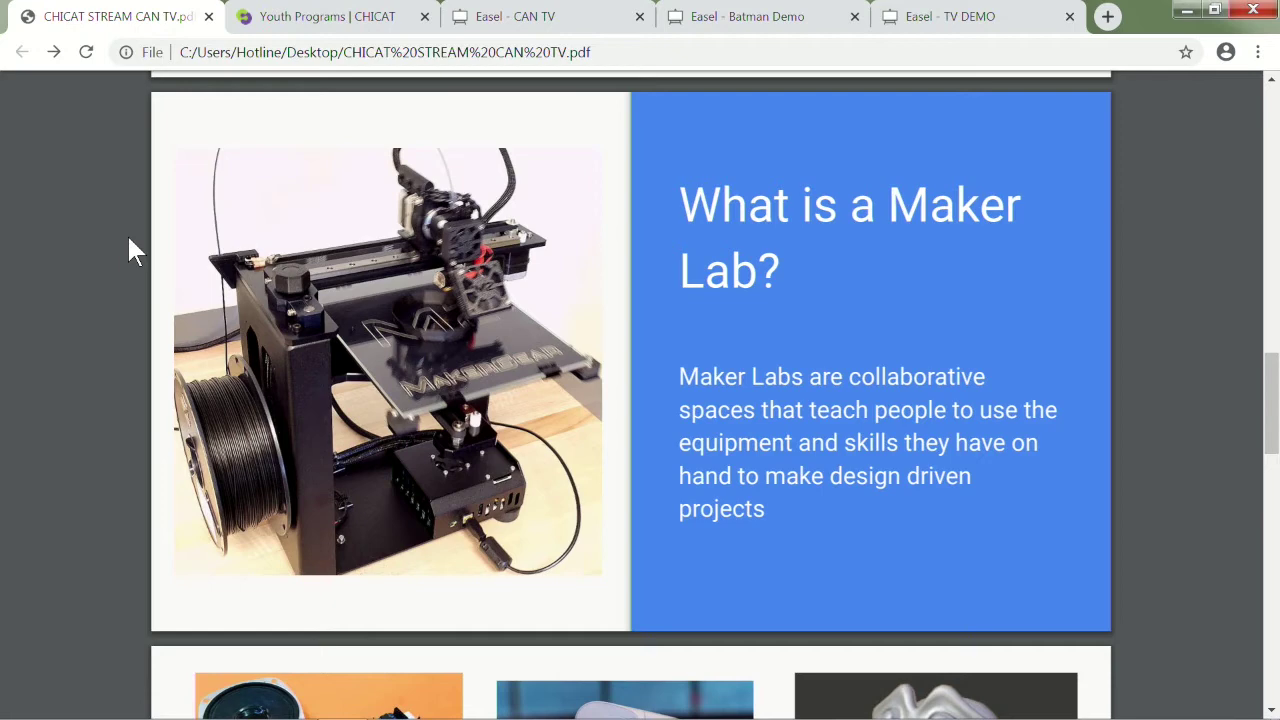
Move to page 5 of 7, showing the Arduino, VR headset, 3D printer and CNC router photos
scroll(128, 240, "down", 5)
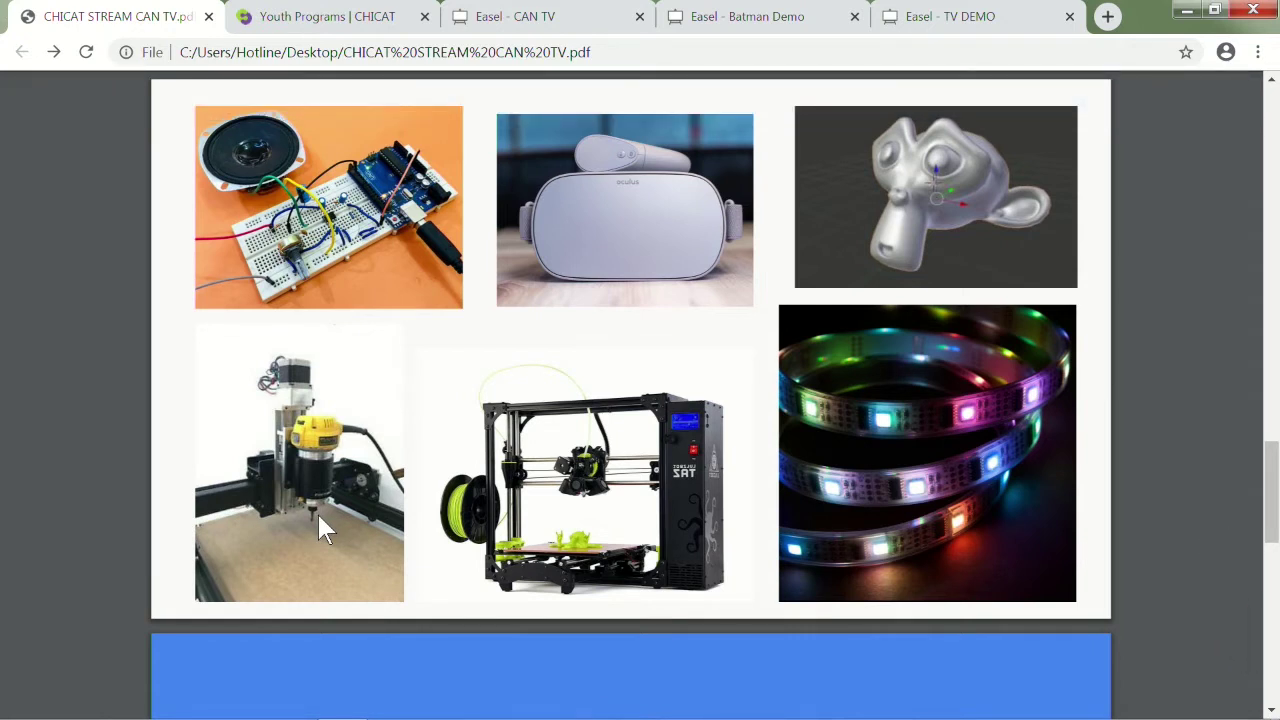
Advance the PDF to the Easel Demo slide
key("Right")
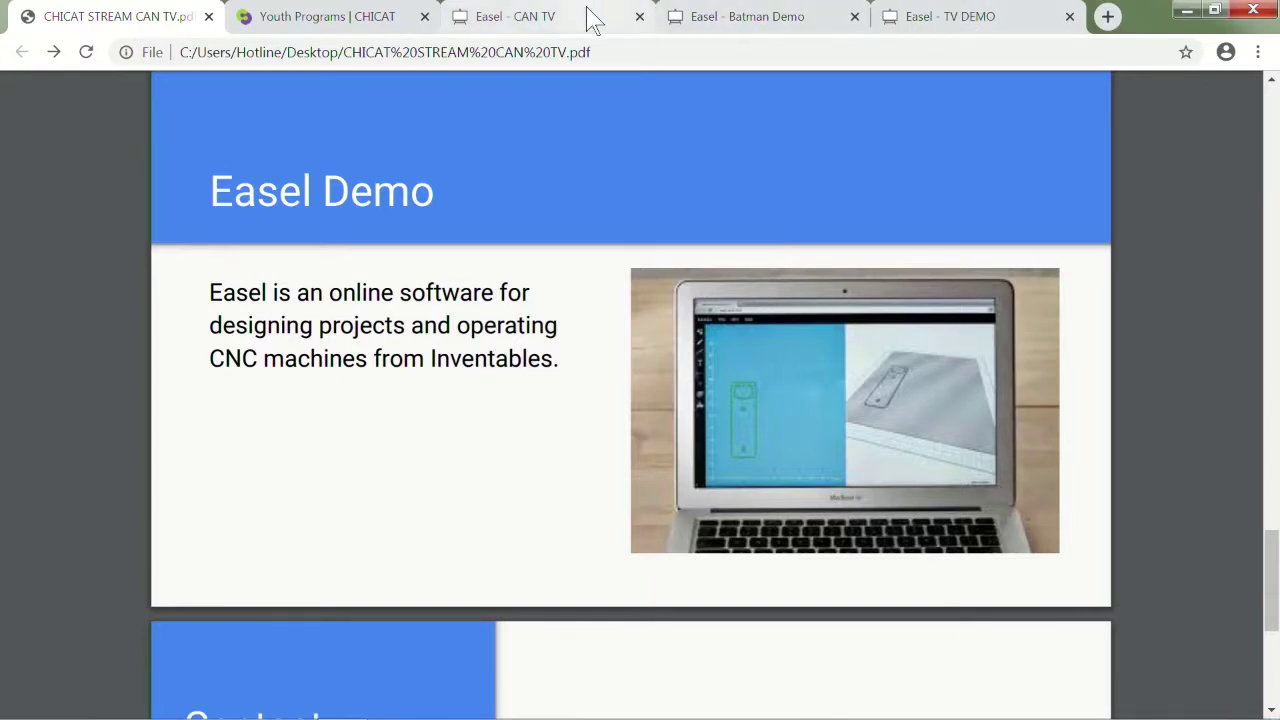
In the CAN TV Easel project, select one graffiti piece and show its Shape position and size
left_click(537, 28)
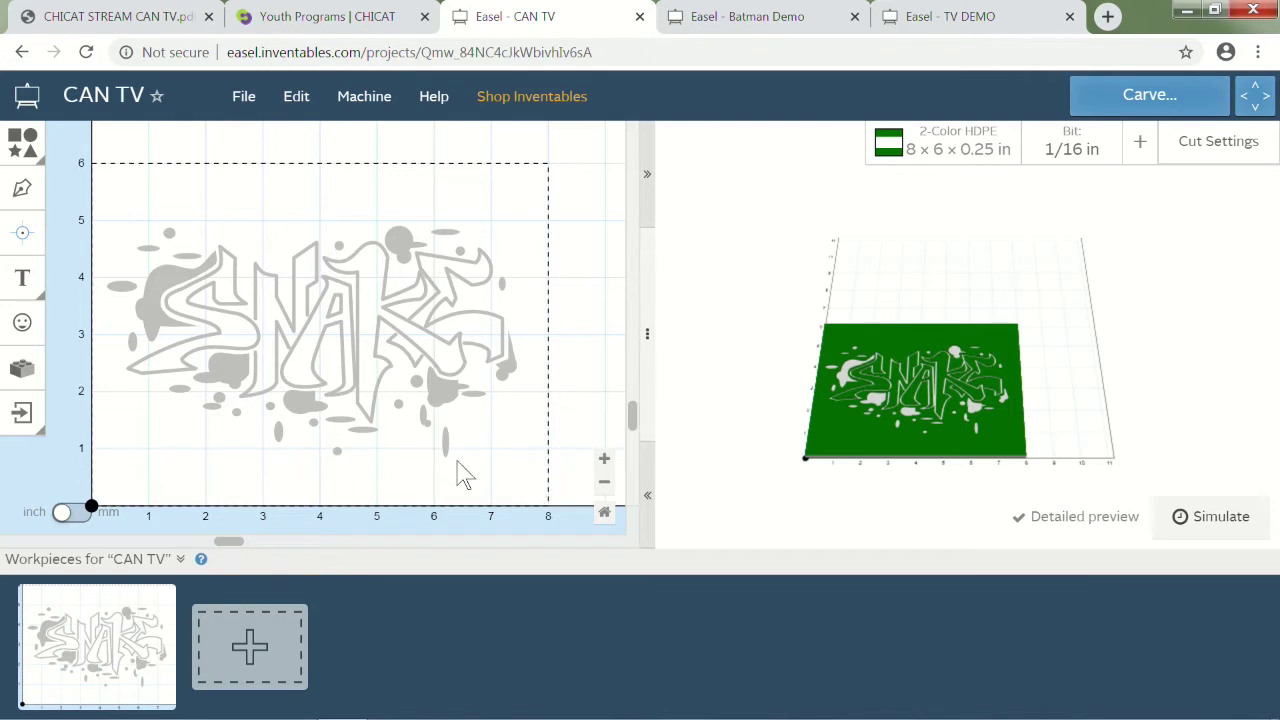
left_click(463, 401)
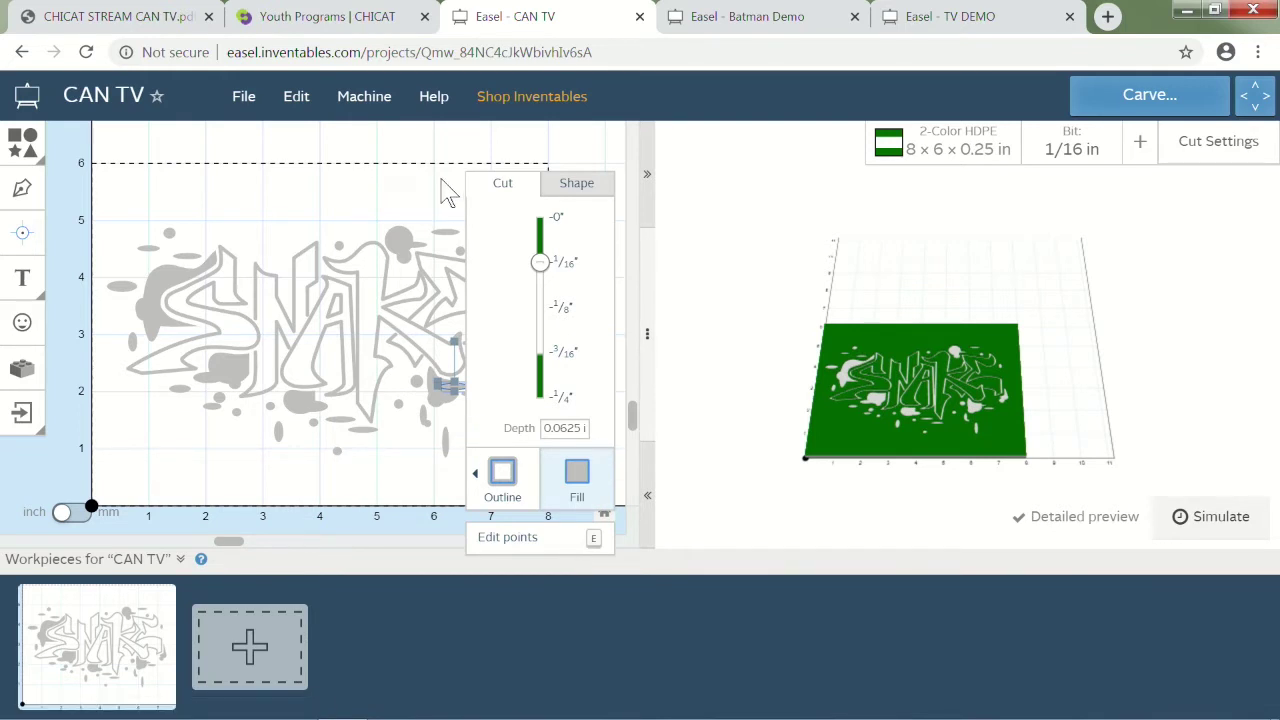
left_click(588, 188)
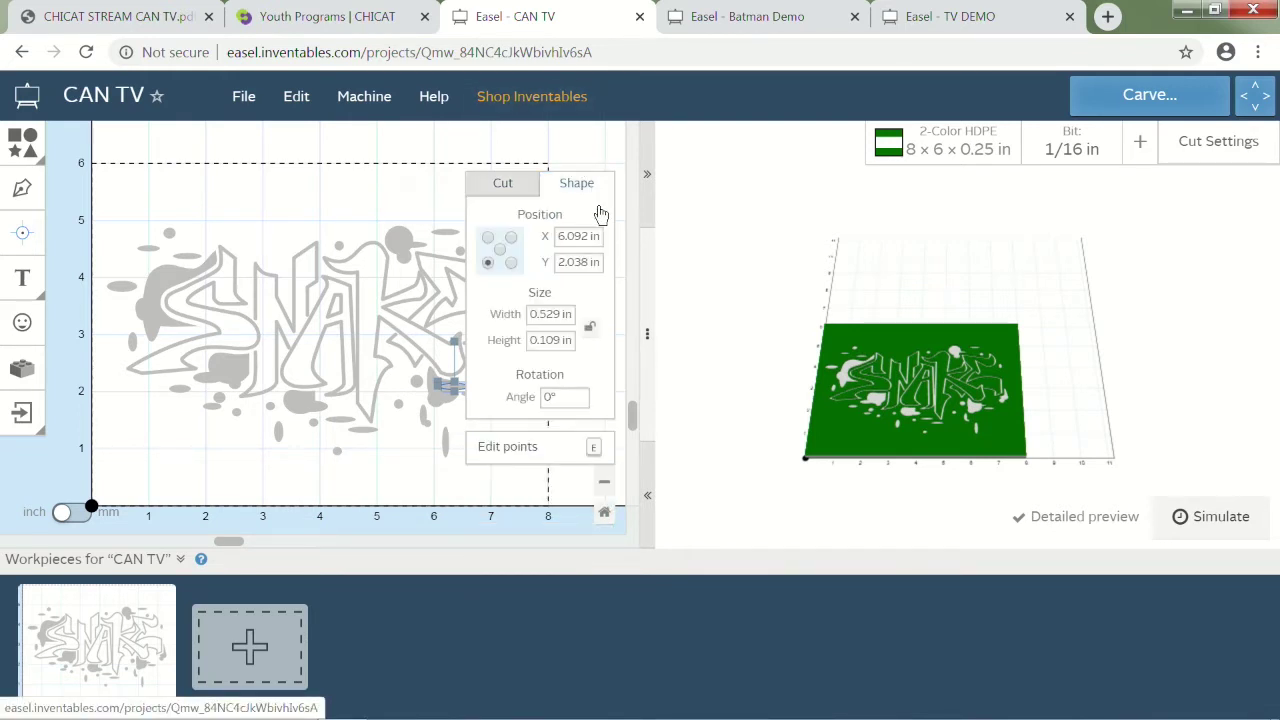
Deselect the design to close its cut settings, then scroll the canvas to frame the full SNAKE graffiti
left_click(498, 188)
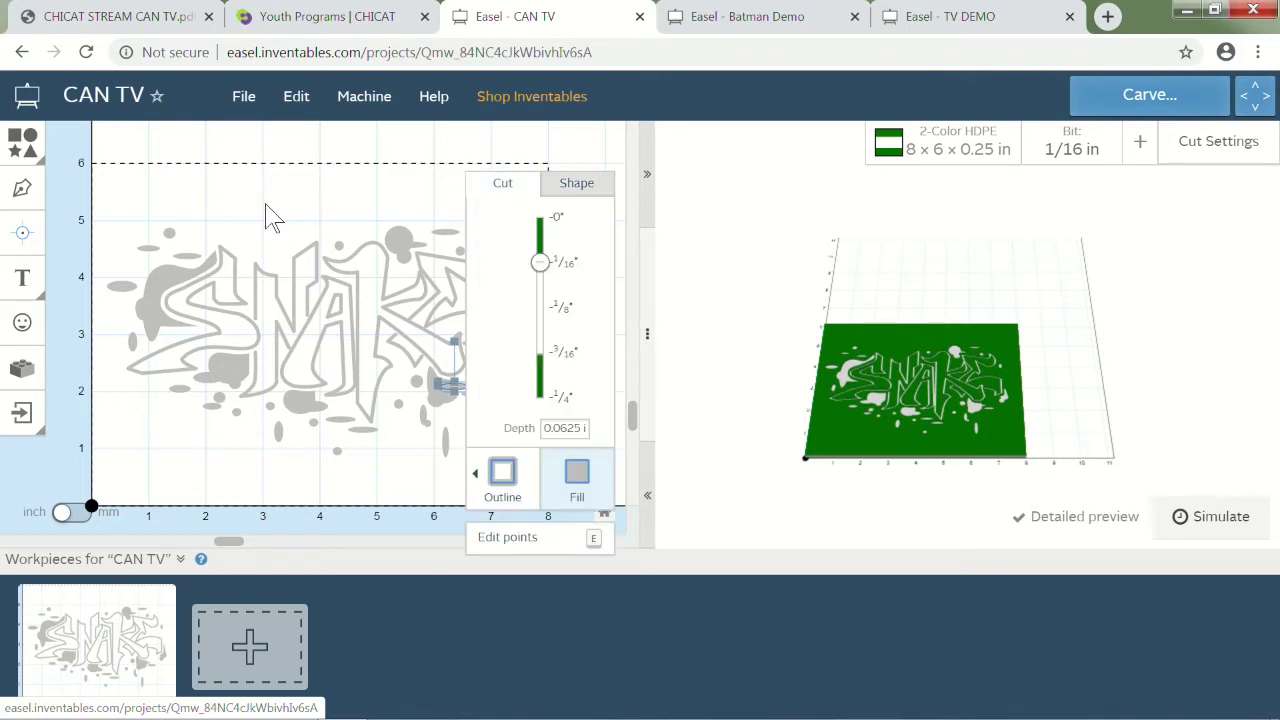
left_click(265, 215)
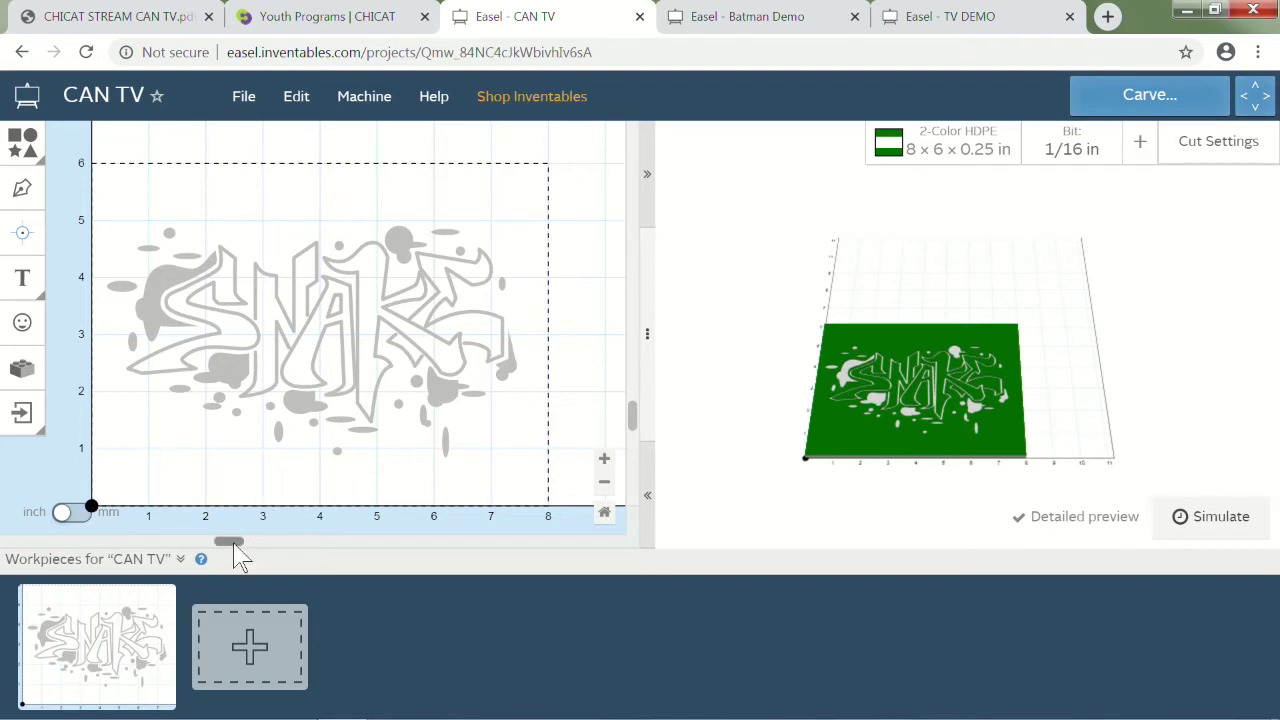
mouse_move(234, 541)
left_mouse_down()
mouse_move(294, 555)
mouse_move(214, 548)
mouse_move(258, 546)
left_mouse_up()
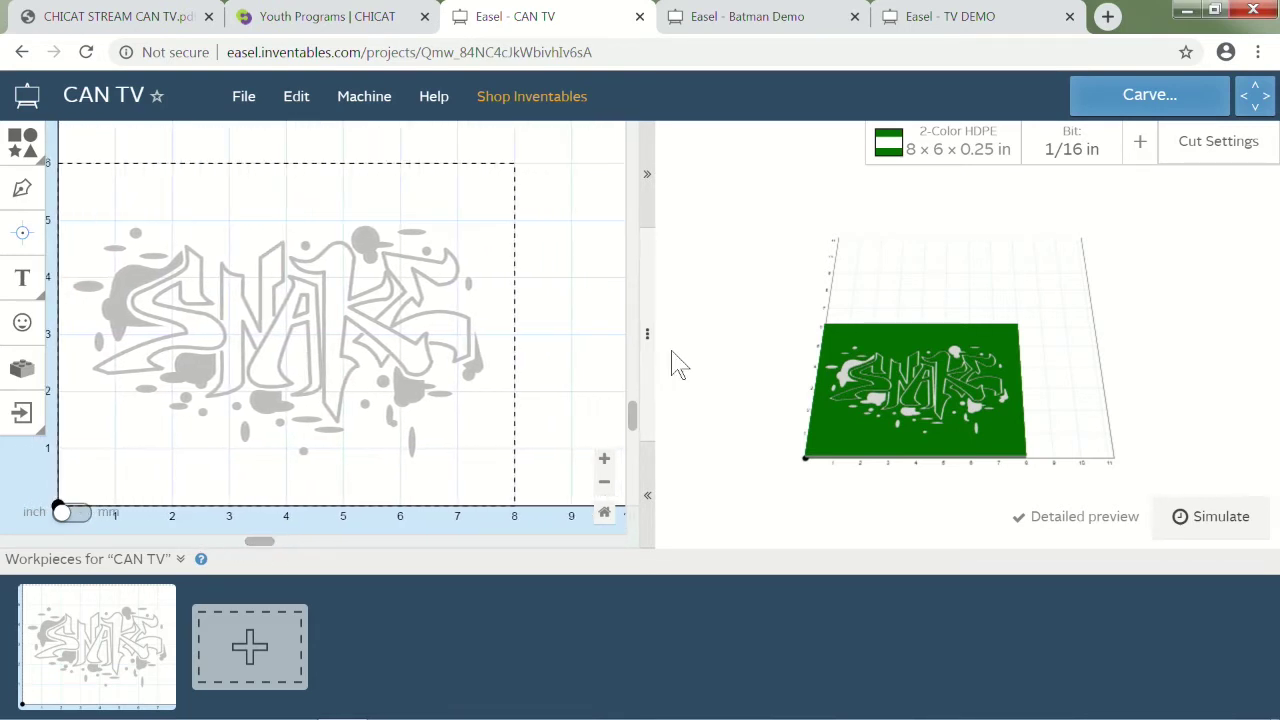
mouse_move(632, 440)
left_mouse_down()
mouse_move(632, 474)
mouse_move(628, 414)
mouse_move(632, 440)
left_mouse_up()
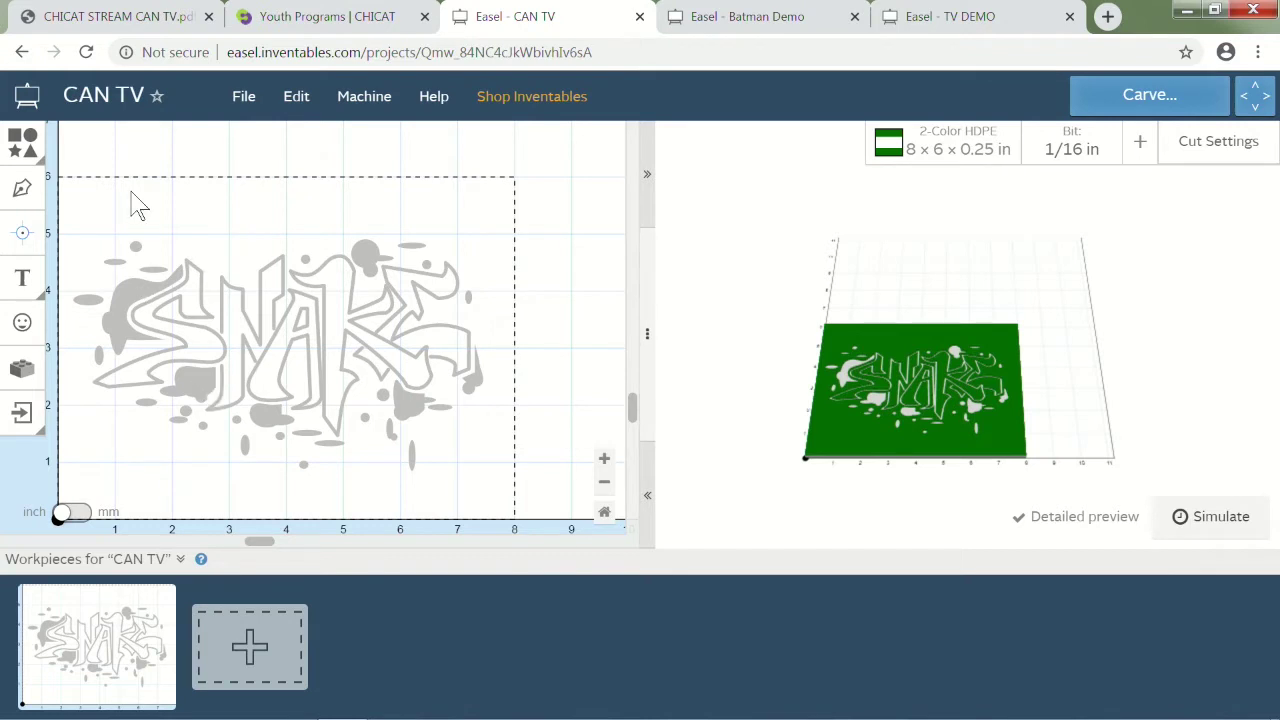
left_click(385, 126)
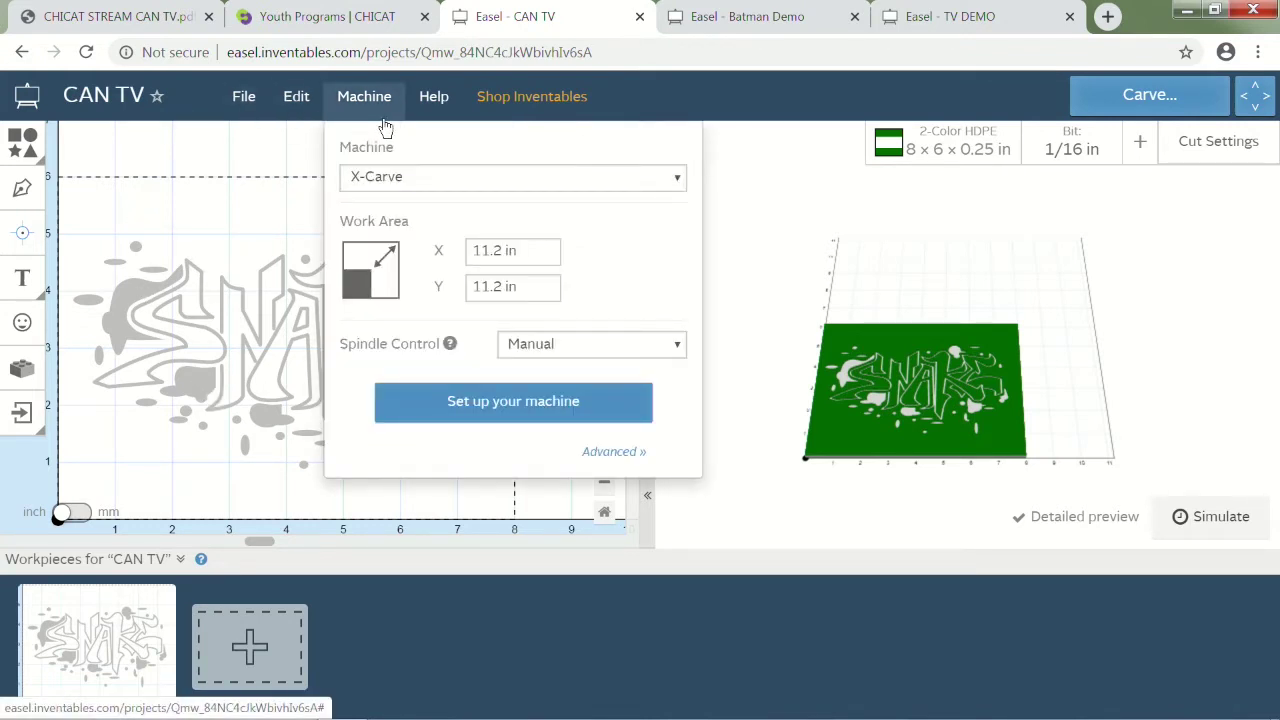
left_click(384, 122)
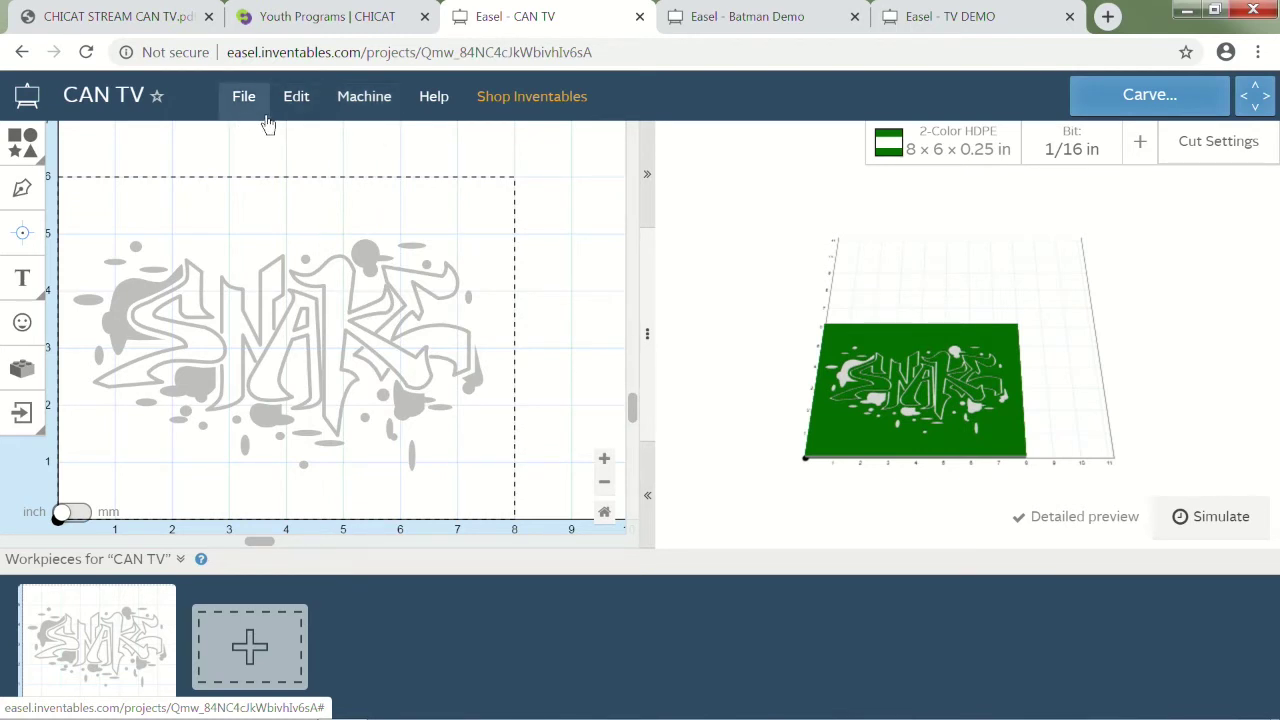
left_click(302, 118)
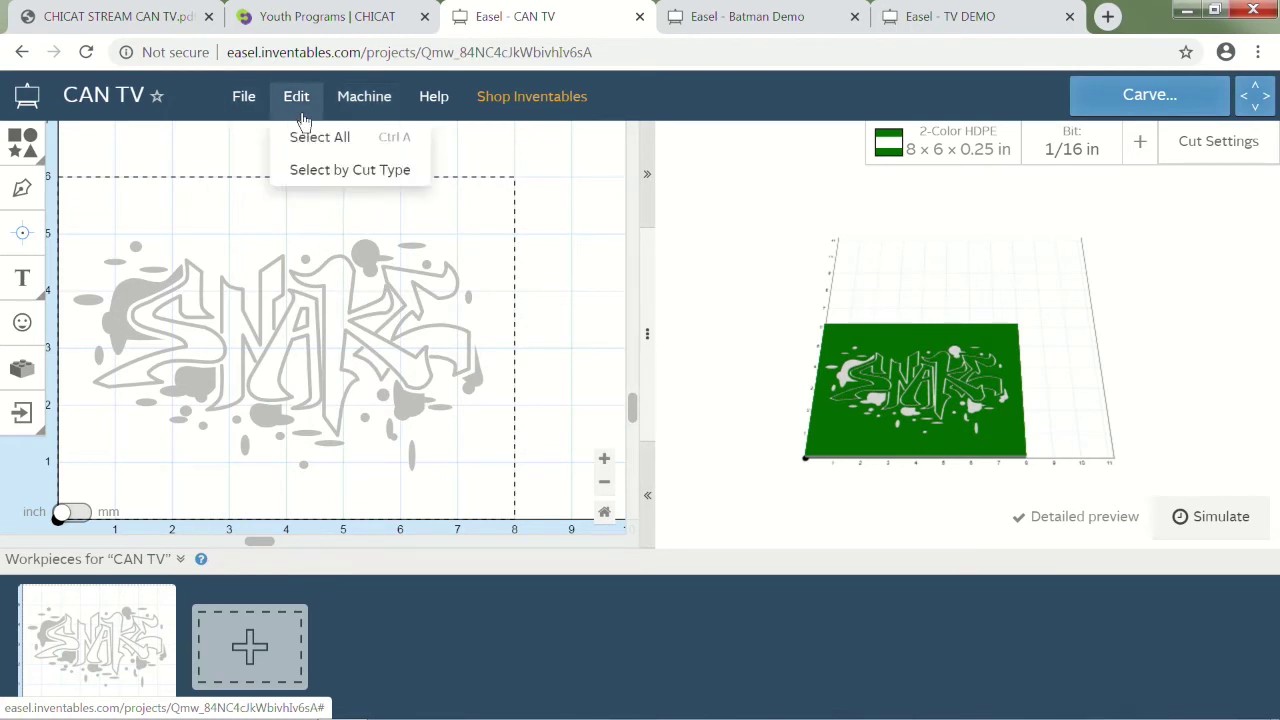
left_click(232, 112)
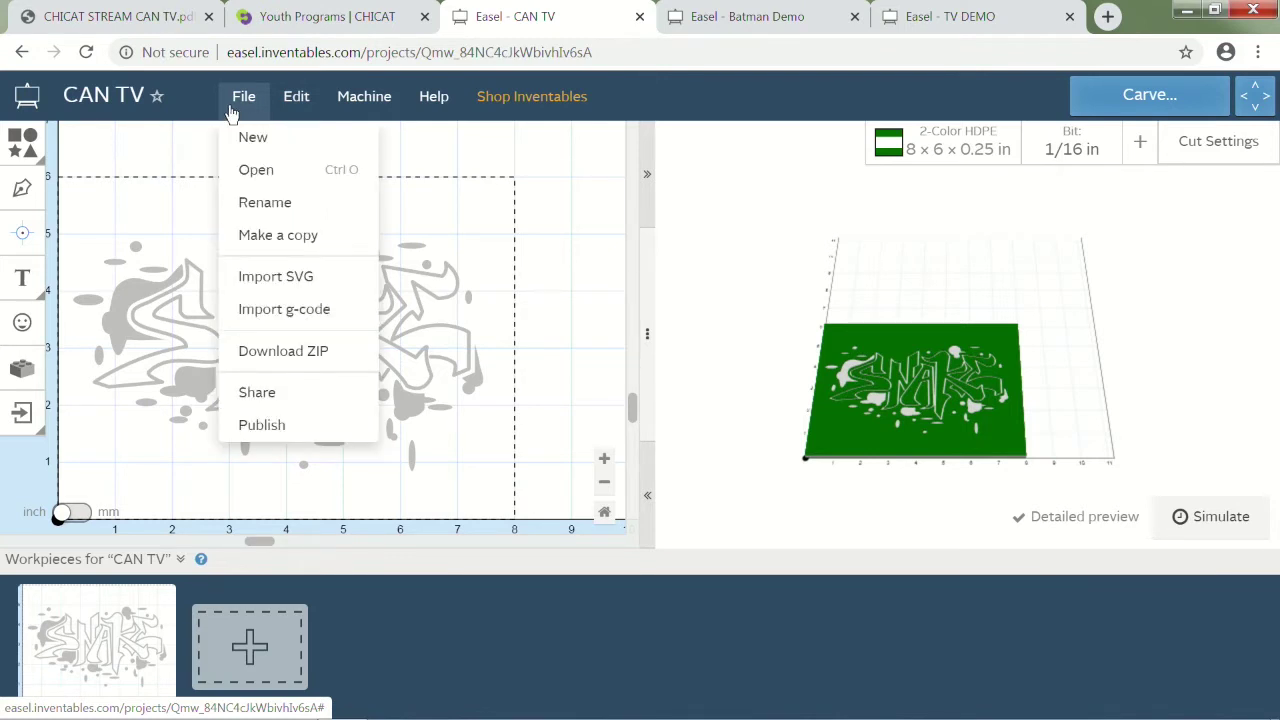
left_click(228, 106)
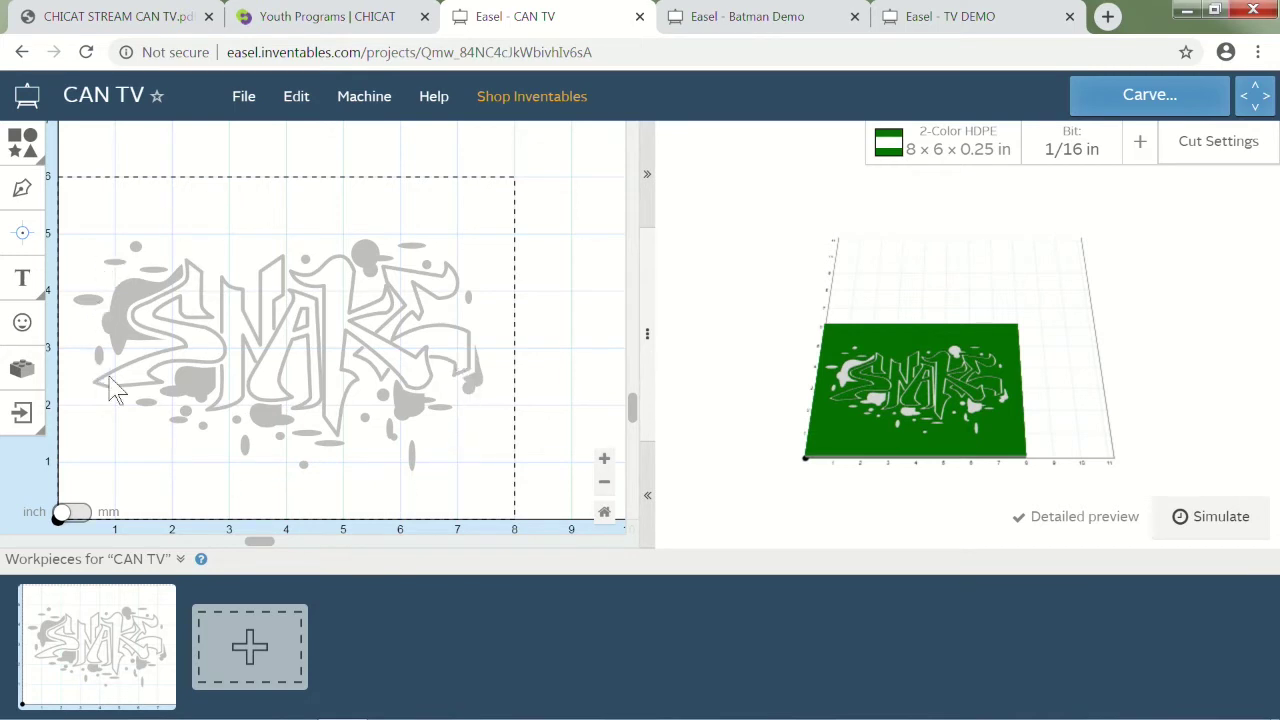
Zoom into the 3D preview and tilt it to view the carved green HDPE at an angle
scroll(1016, 384, "up", 5)
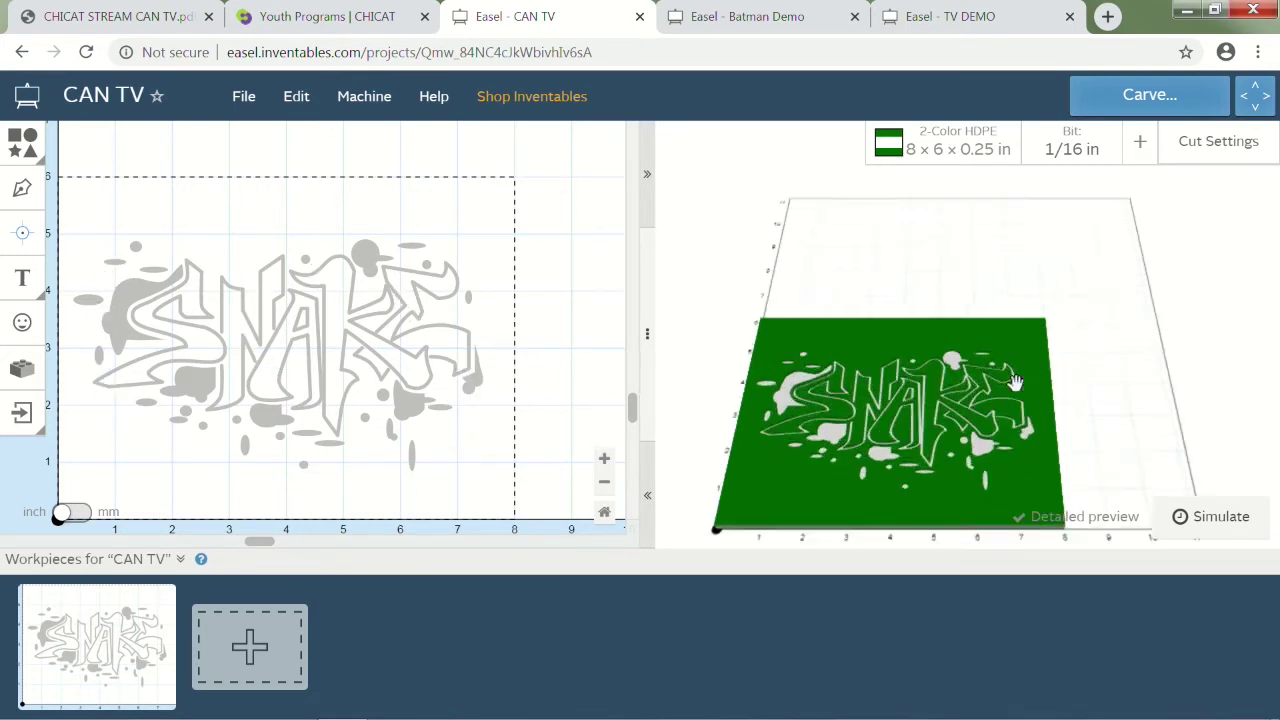
left_click_drag(1016, 404, 1033, 340)
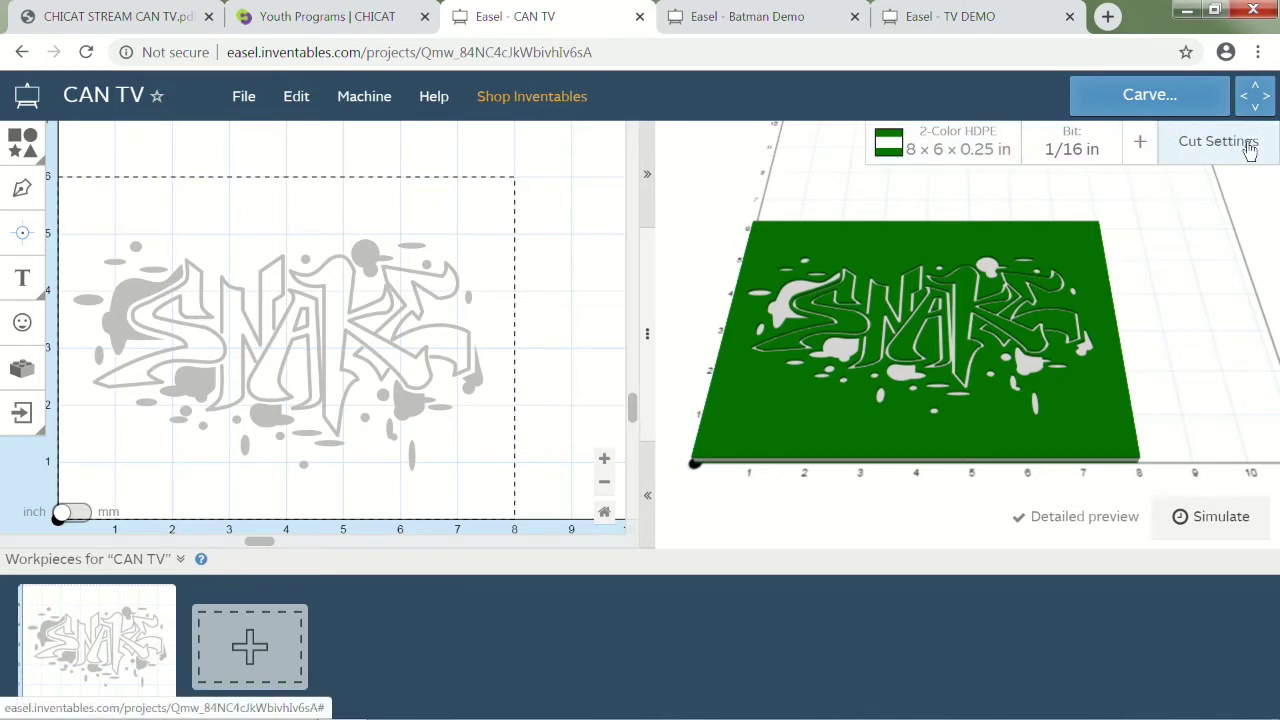
left_click(1010, 157)
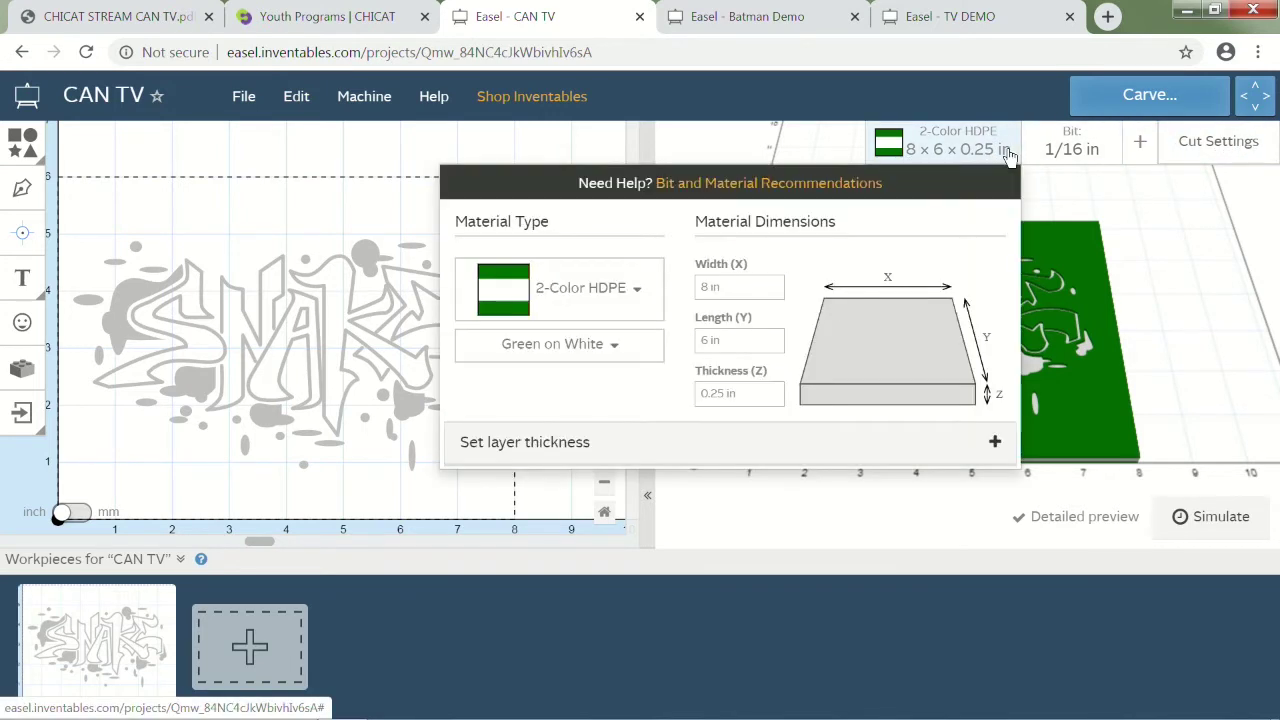
left_click(614, 360)
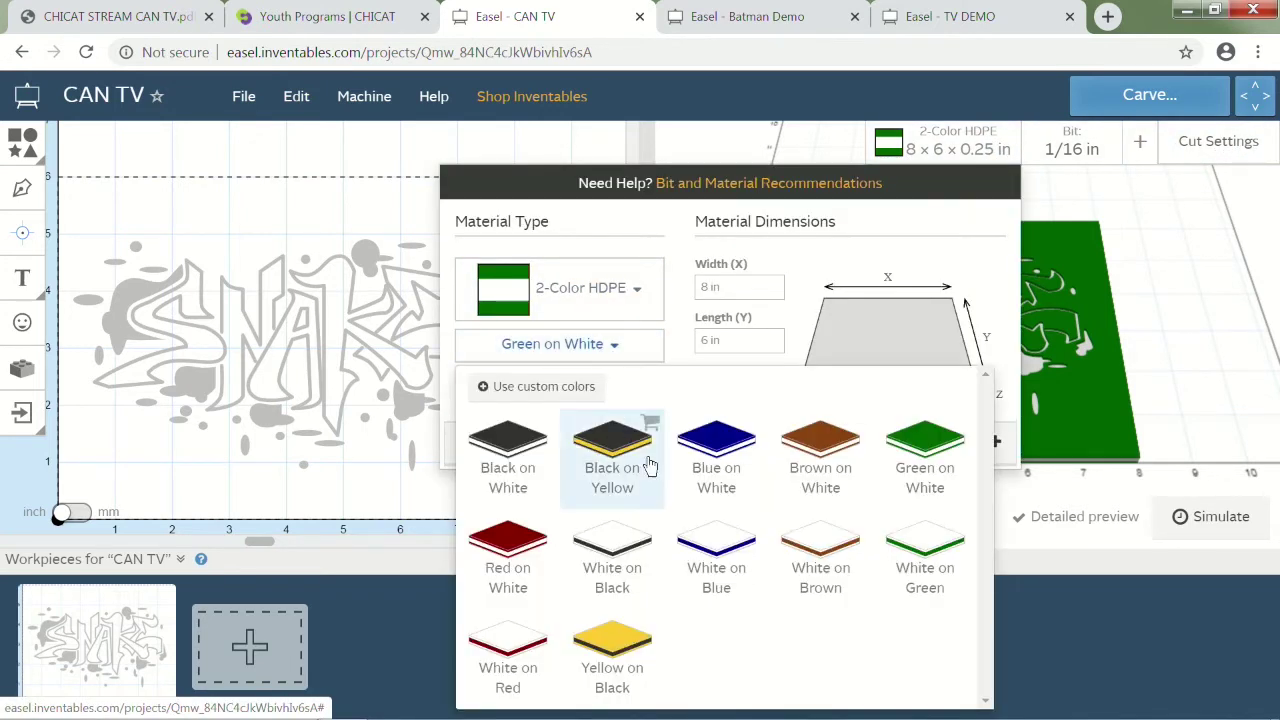
left_click(690, 440)
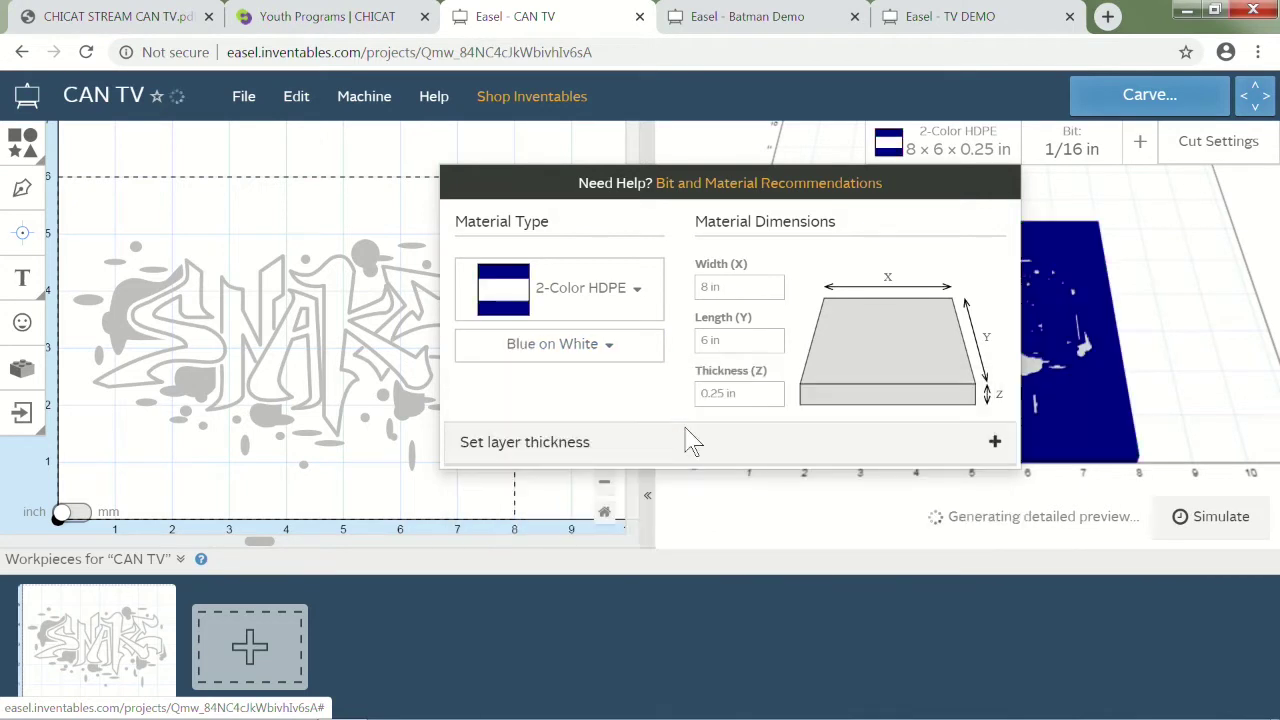
left_click(620, 360)
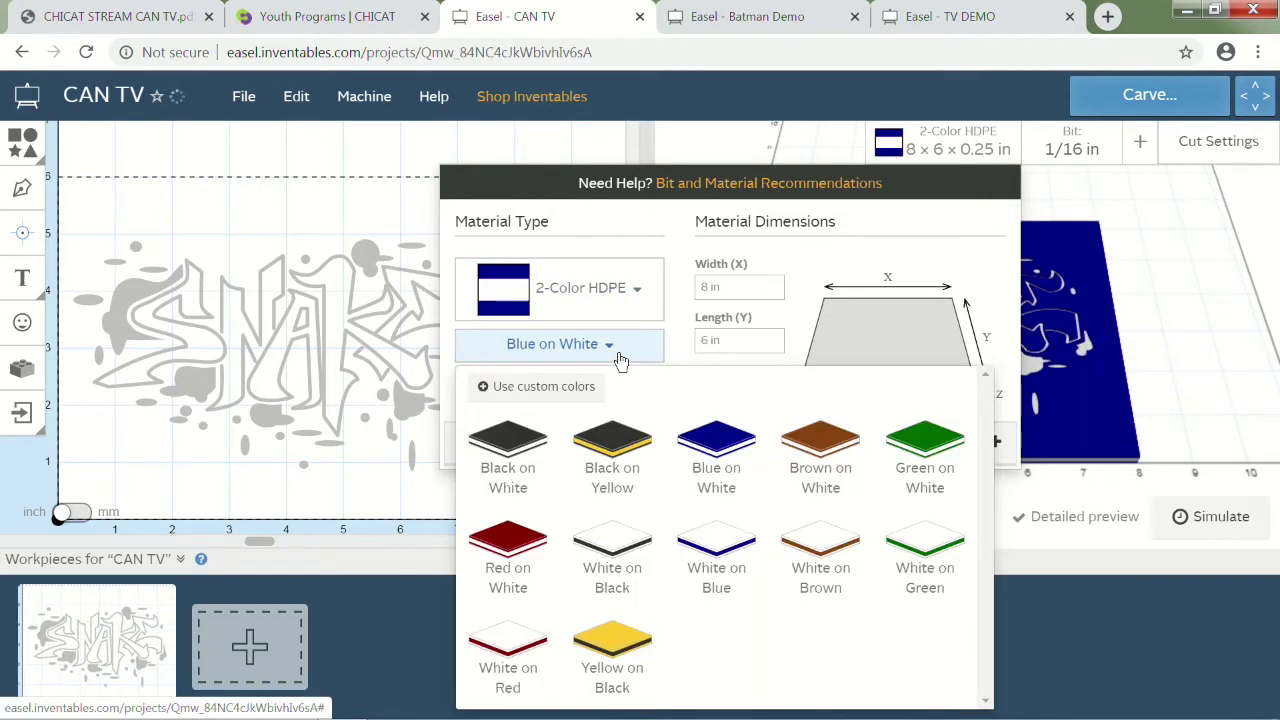
left_click(930, 445)
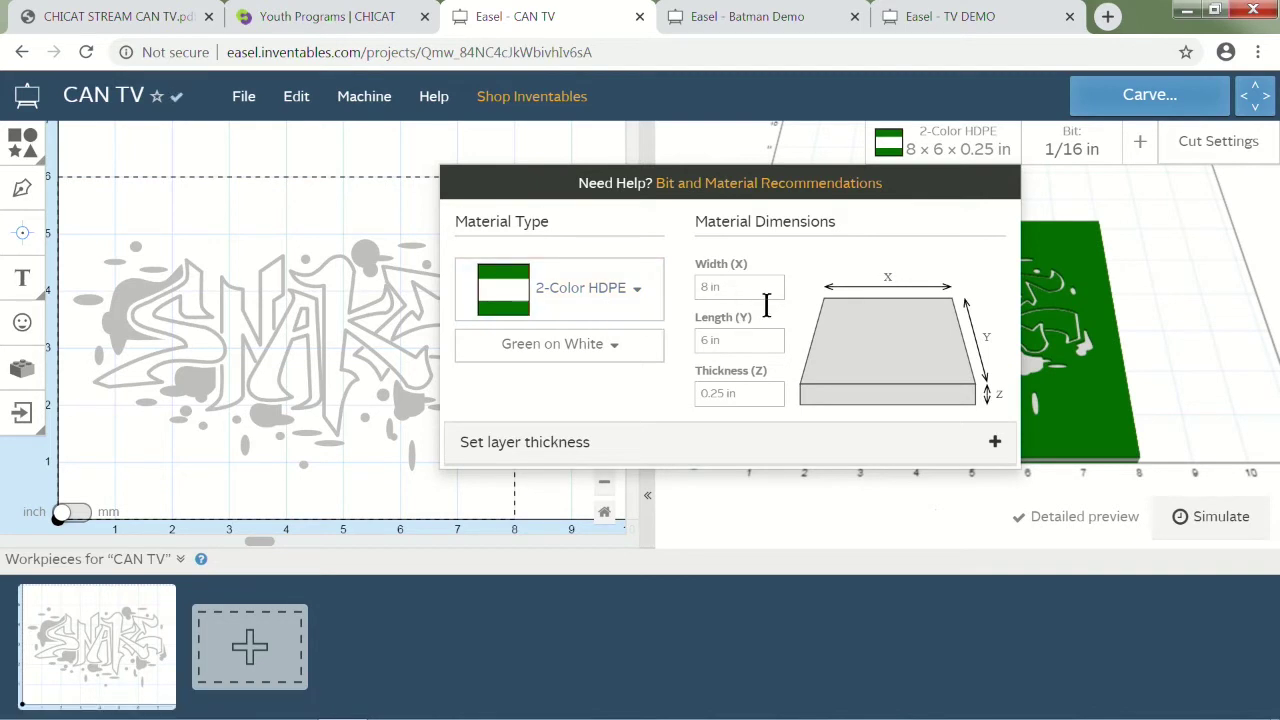
left_click(1150, 243)
left_click(1072, 150)
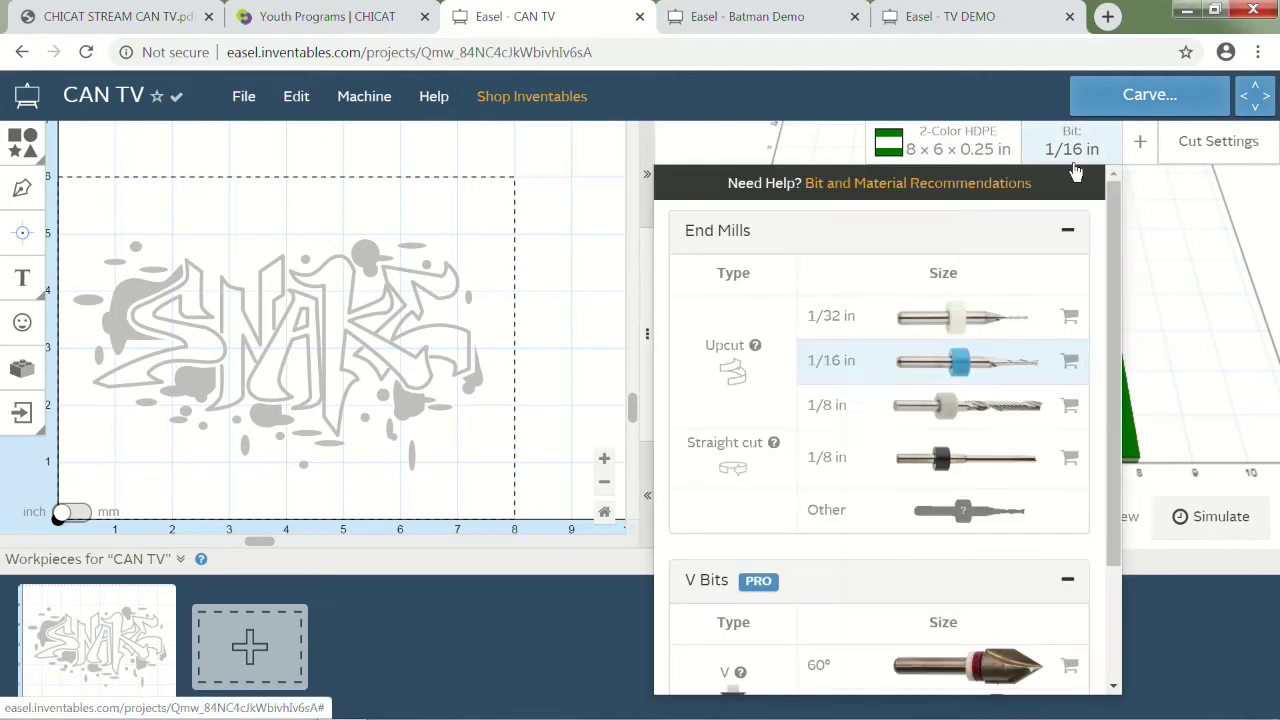
left_click(1073, 160)
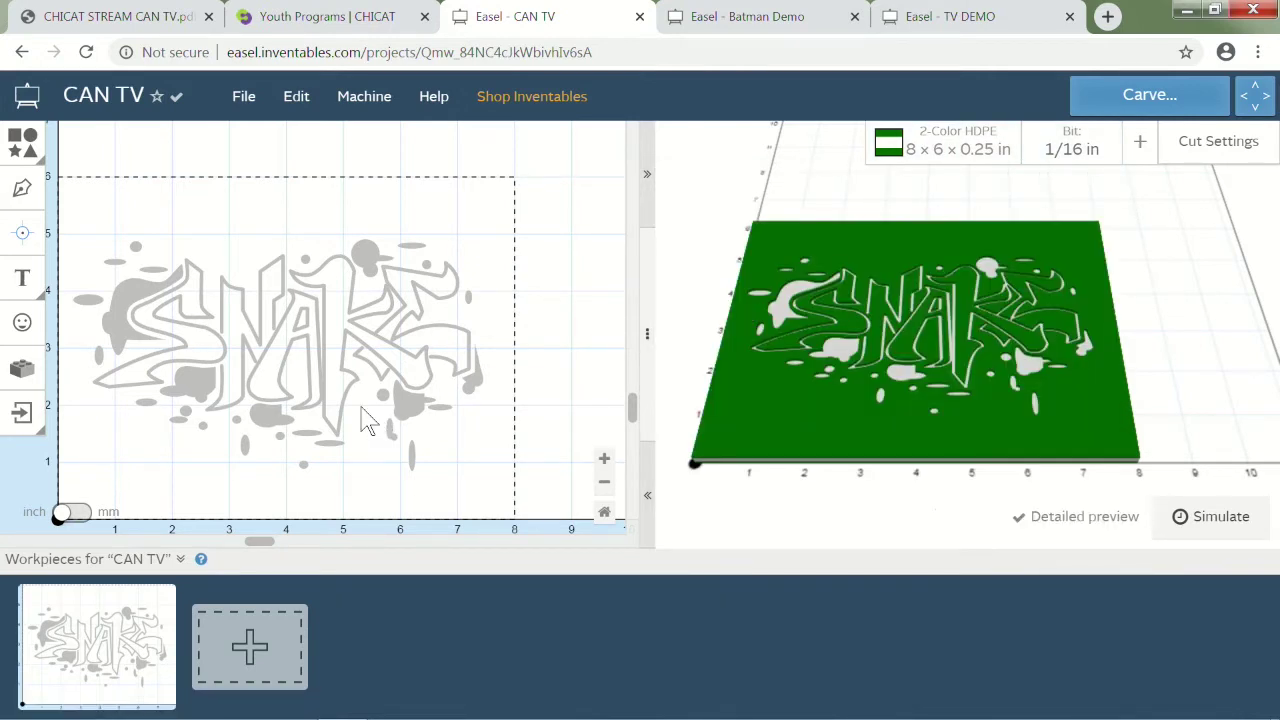
left_click(757, 18)
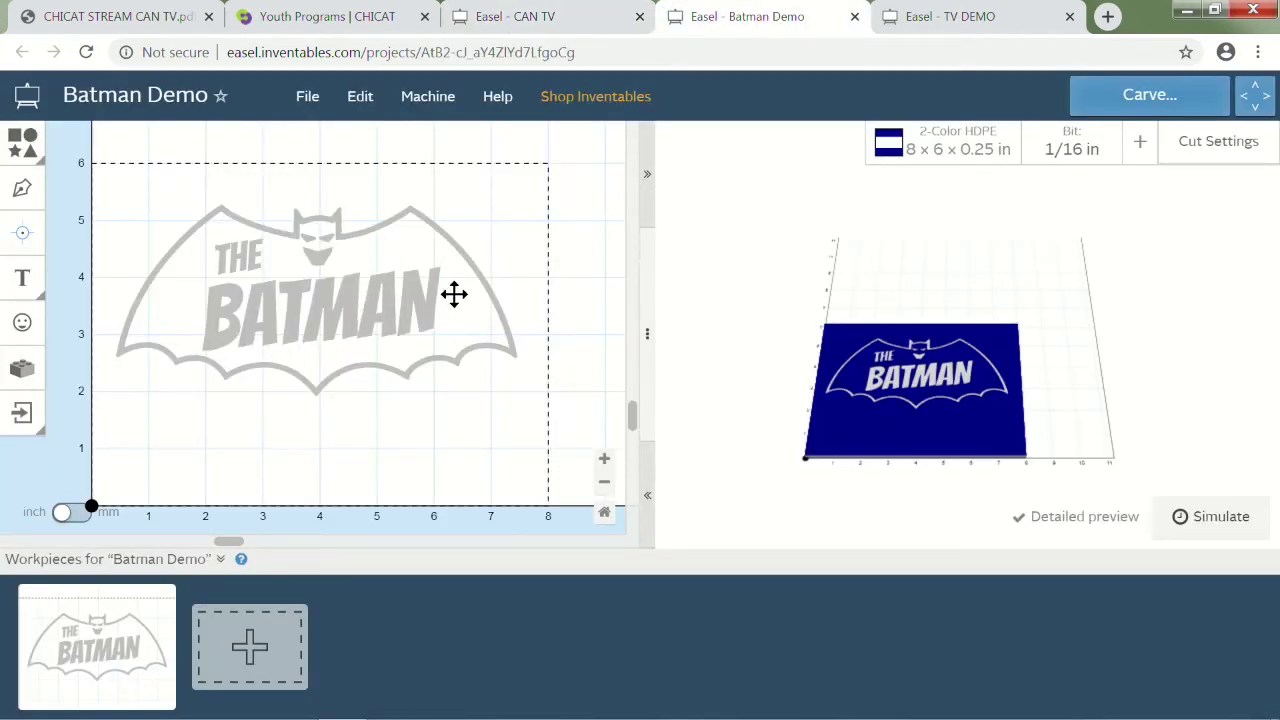
left_click(376, 338)
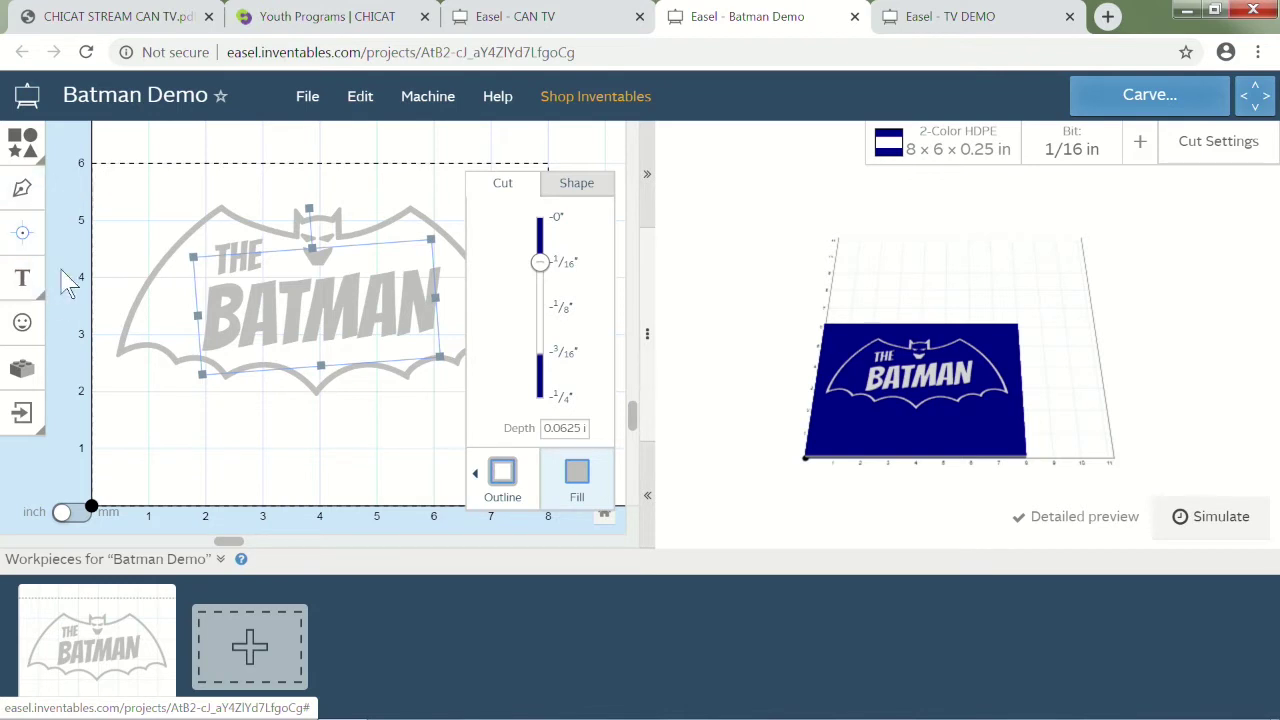
left_click(262, 272)
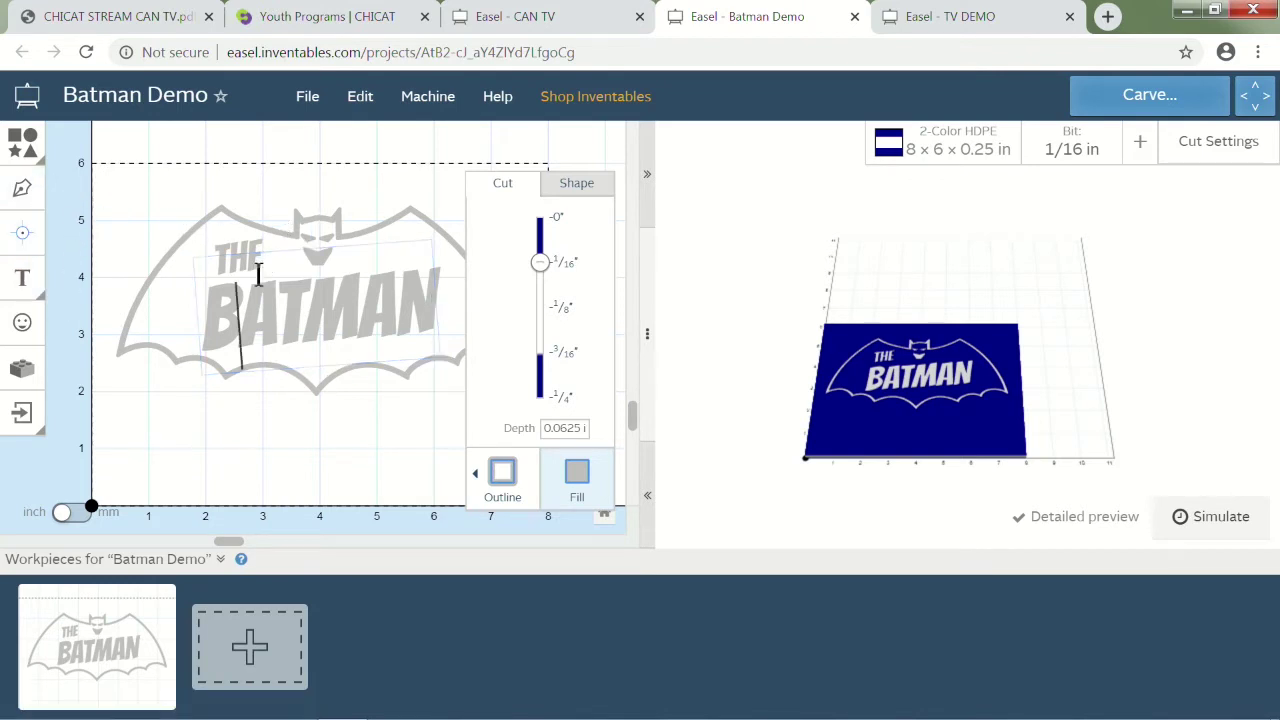
left_click(201, 218)
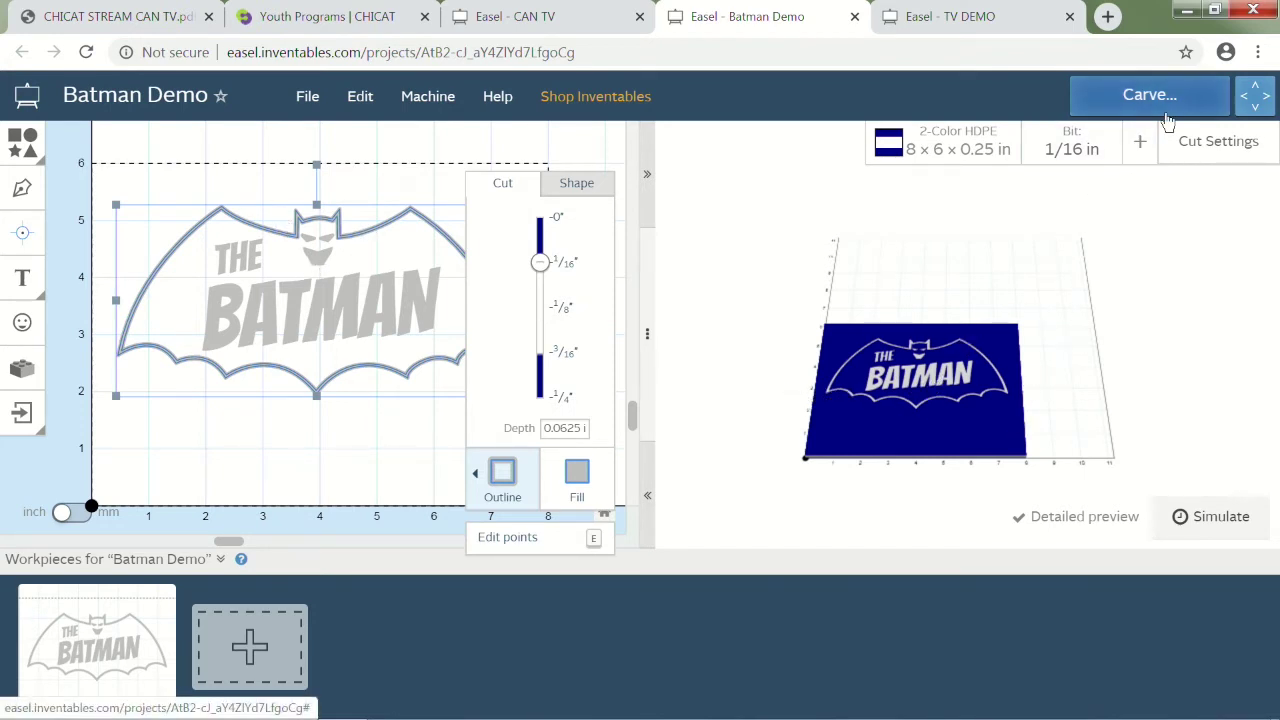
In the TV DEMO project, add Code Pro text and change it to read CHRISTMAS
left_click(1000, 26)
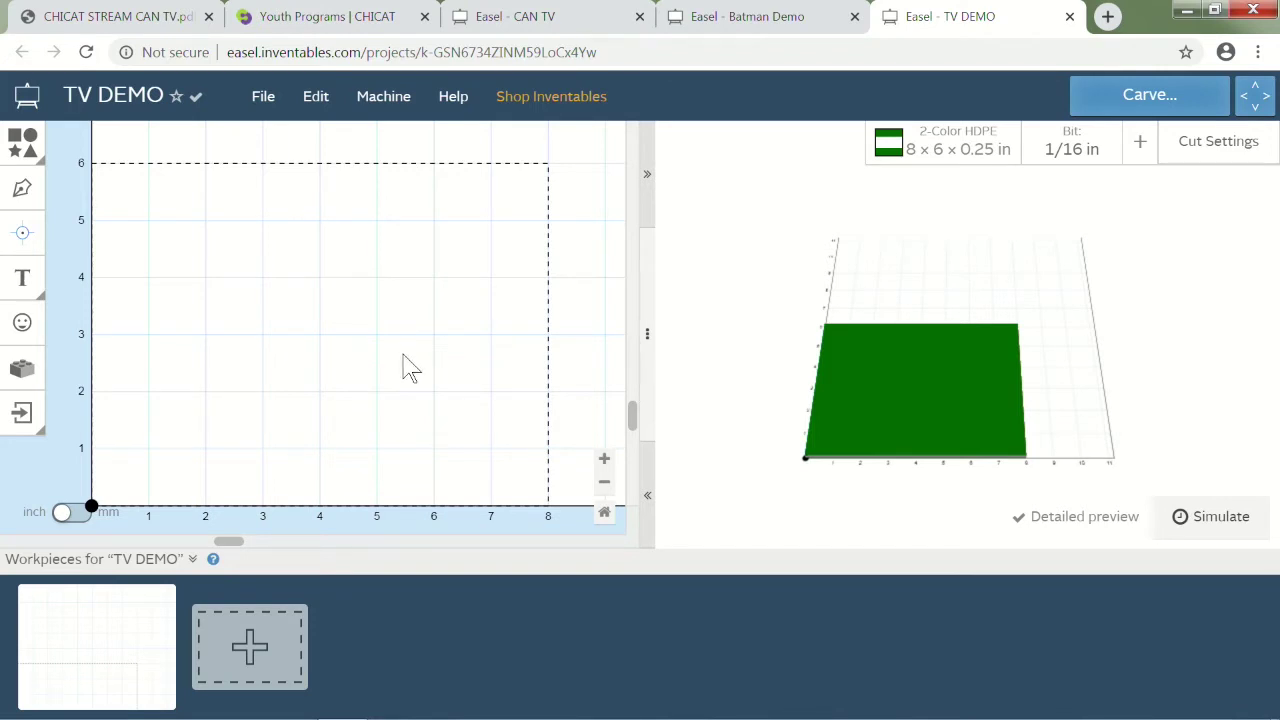
left_click(33, 293)
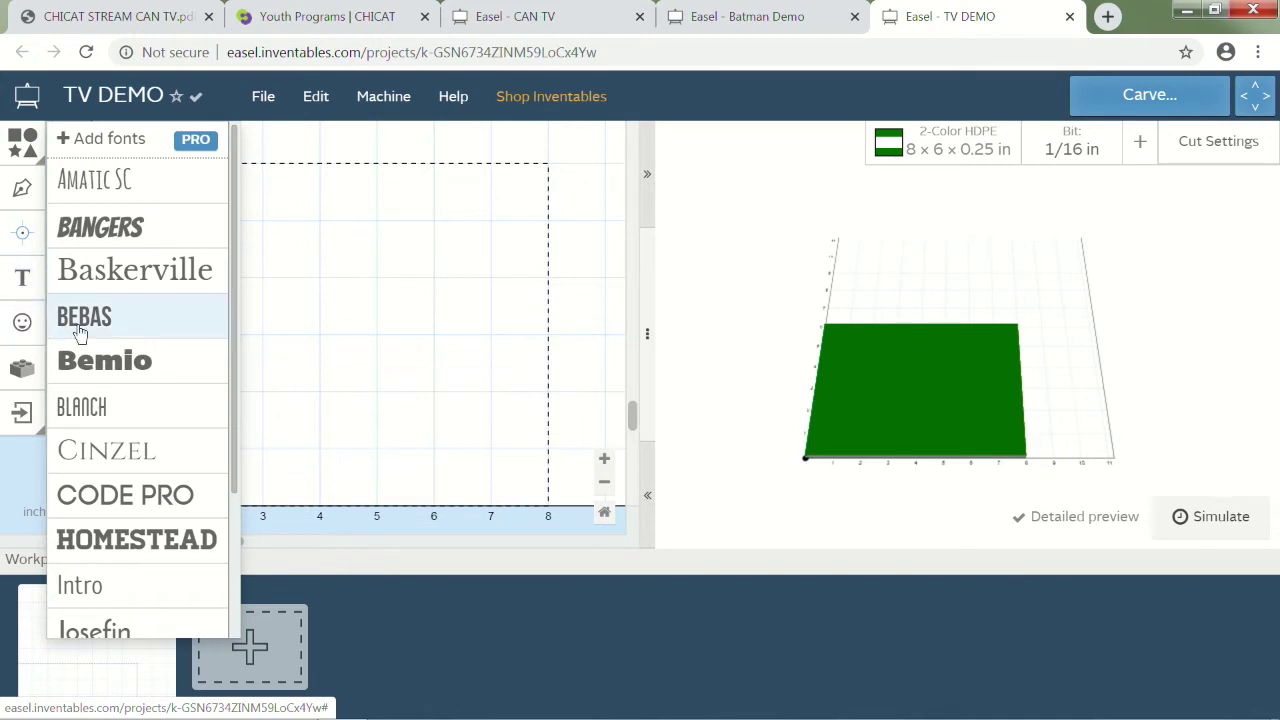
left_click(138, 506)
double_click(355, 394)
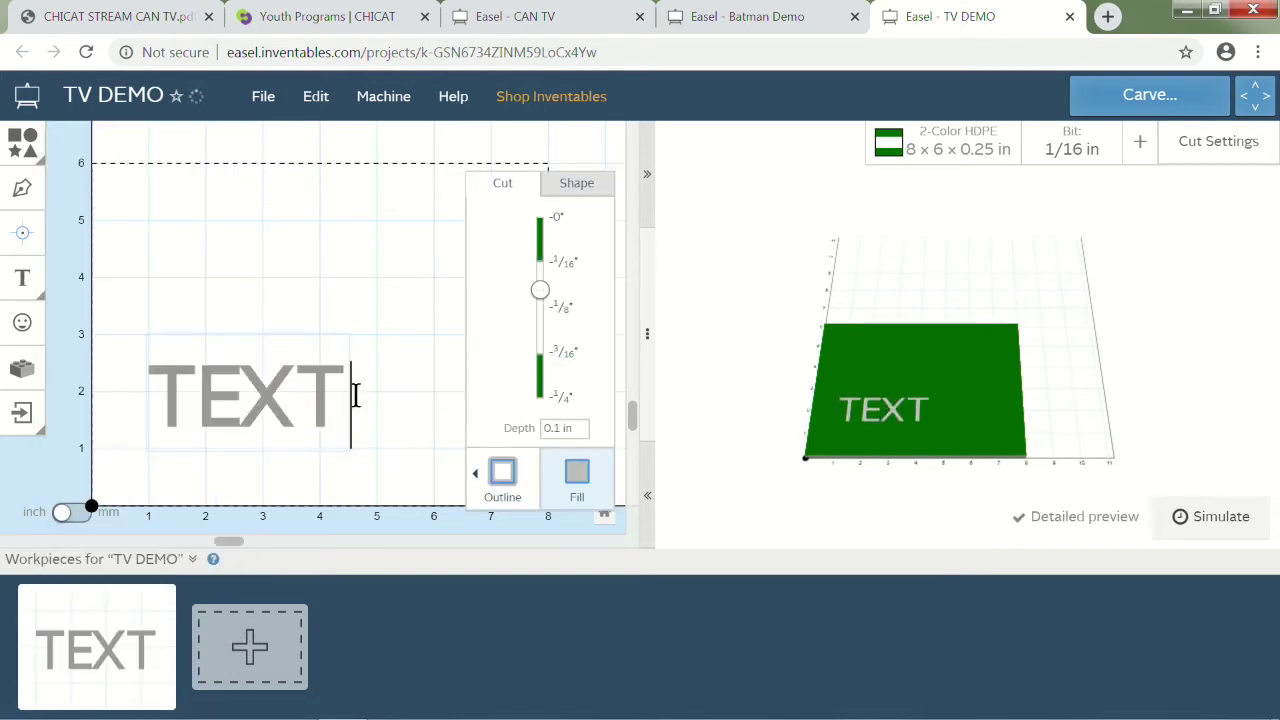
key("BackSpace")
key("BackSpace")
key("BackSpace")
key("BackSpace")
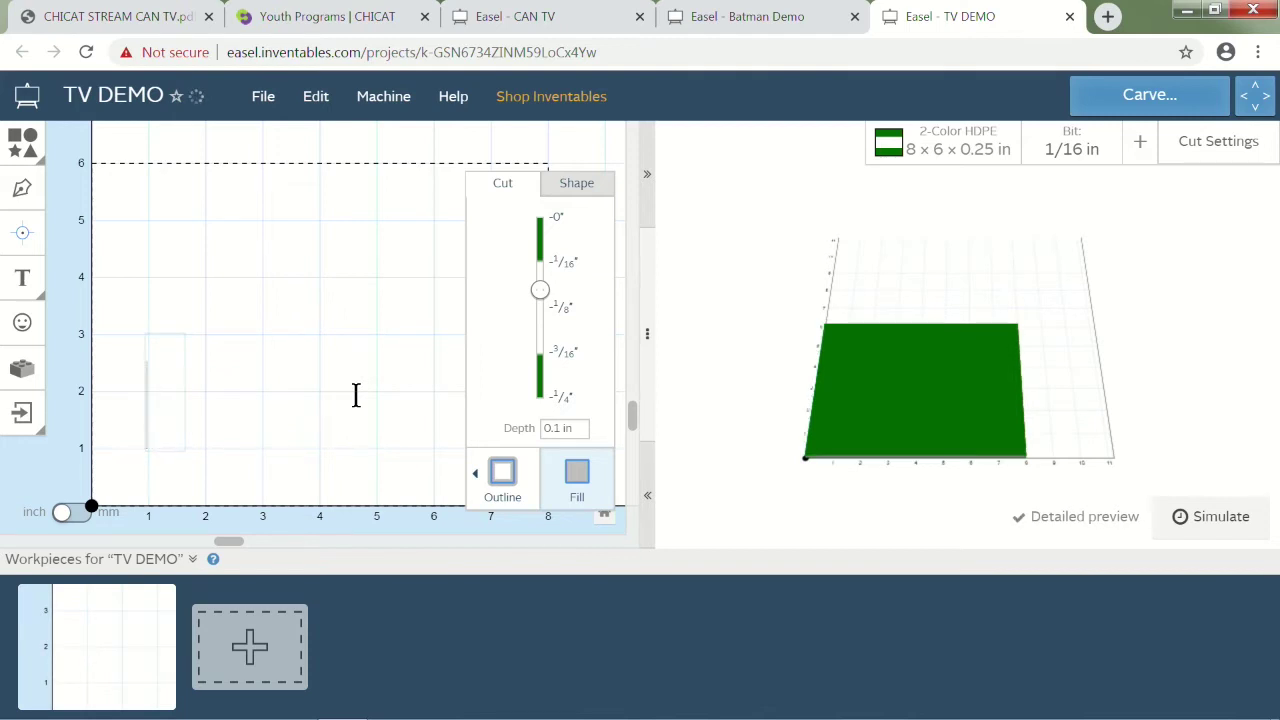
type("CHRISTMAS")
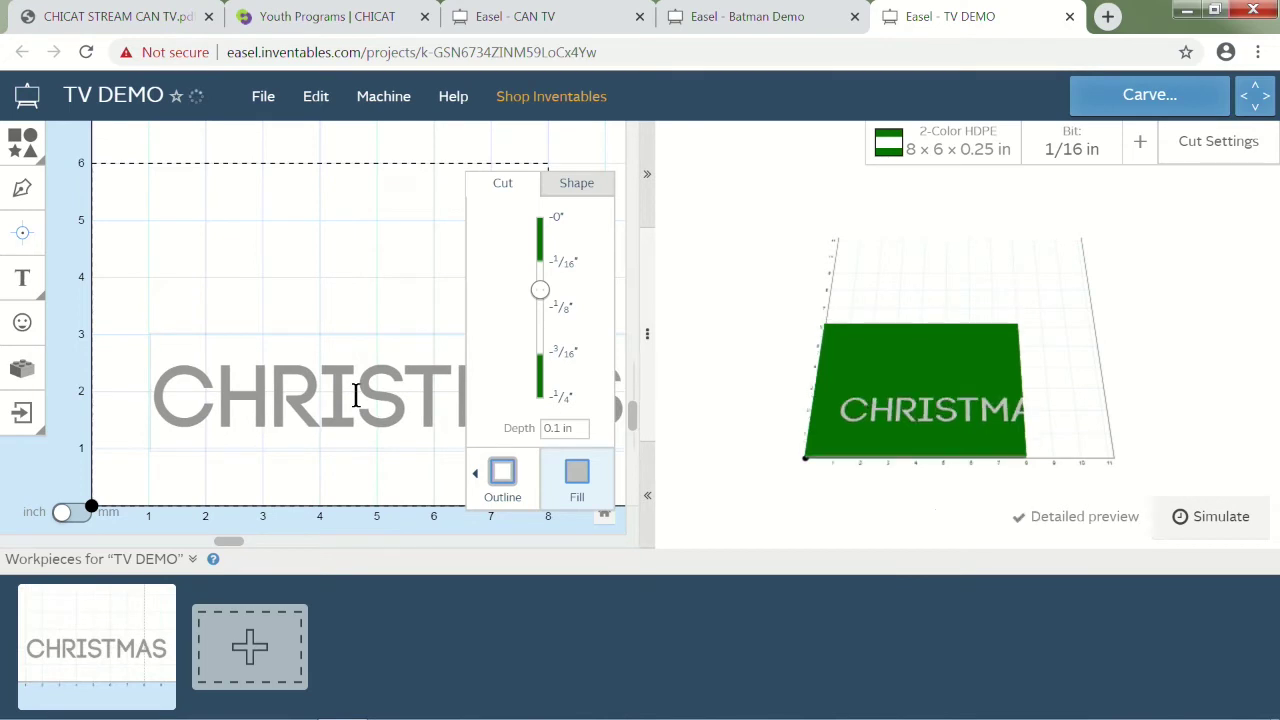
Move CHRISTMAS to the top of the board and shrink it to fit
left_click(271, 311)
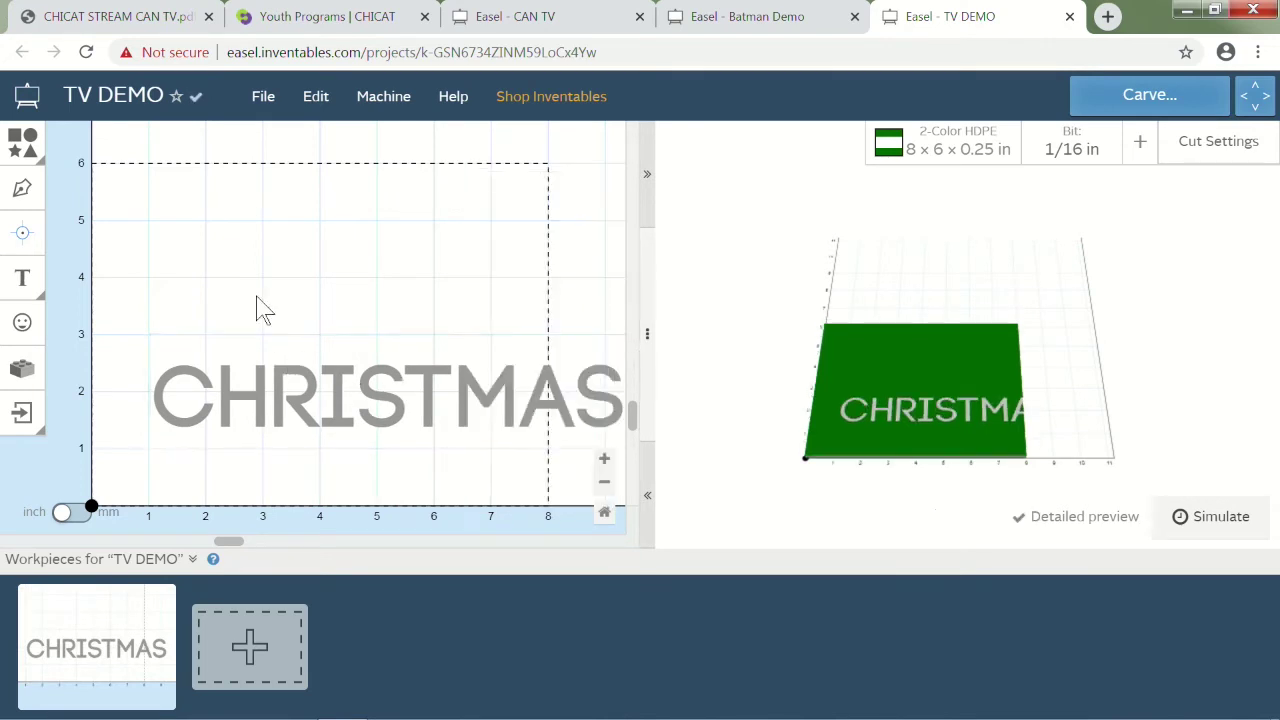
left_click_drag(297, 414, 282, 360)
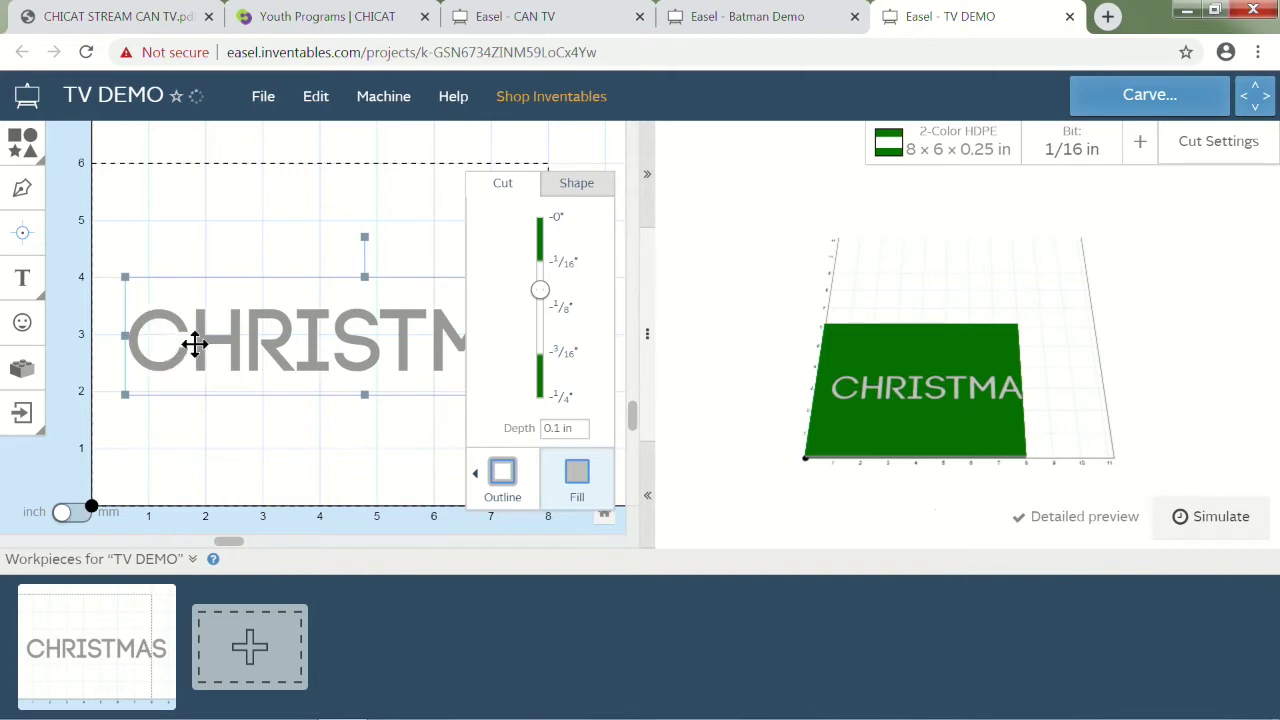
left_click_drag(194, 343, 256, 346)
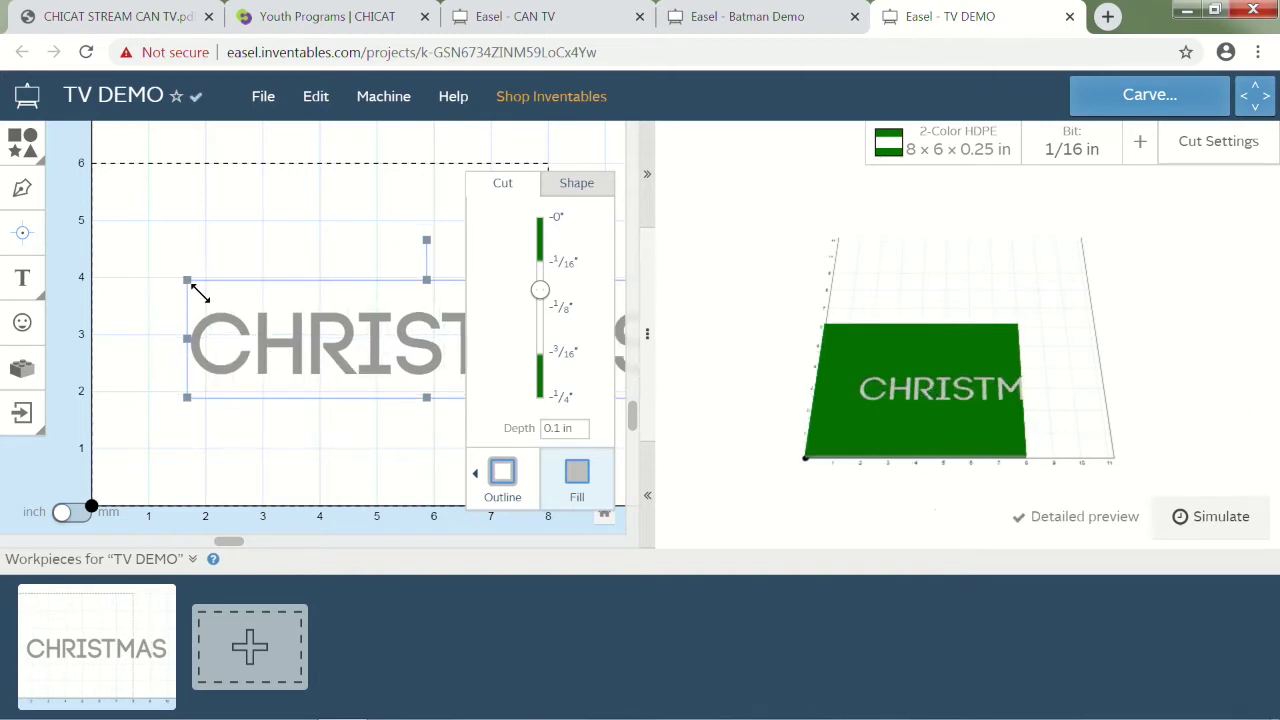
left_click_drag(201, 292, 222, 258)
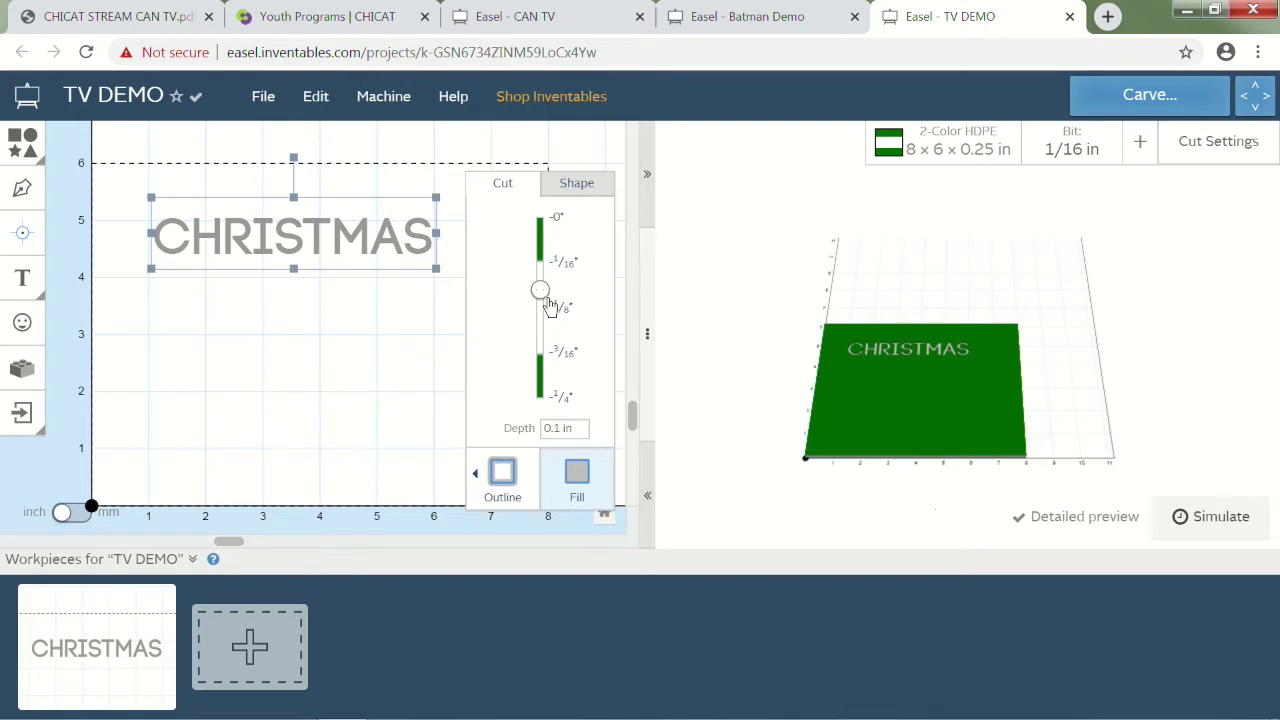
Set the CHRISTMAS cut depth to 1/16 in (0.0625 in)
left_click_drag(550, 307, 549, 287)
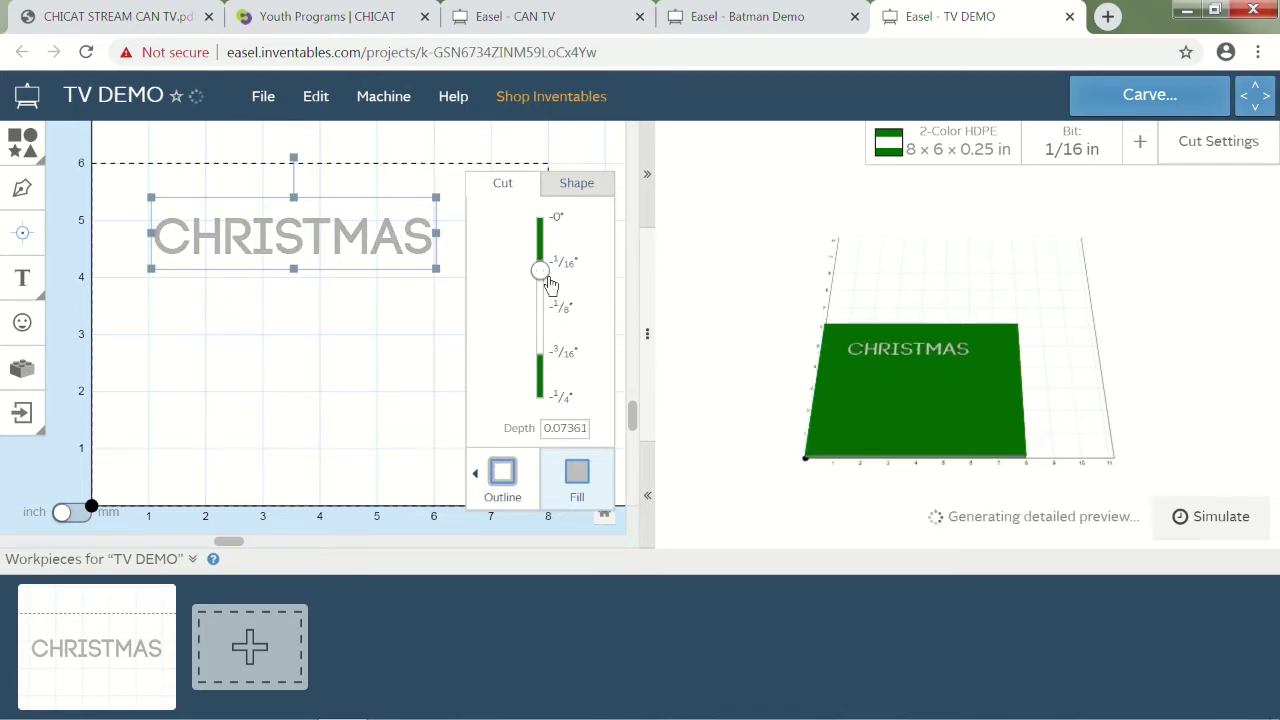
mouse_move(559, 290)
left_mouse_down()
mouse_move(554, 409)
mouse_move(563, 211)
mouse_move(541, 217)
mouse_move(541, 286)
left_mouse_up()
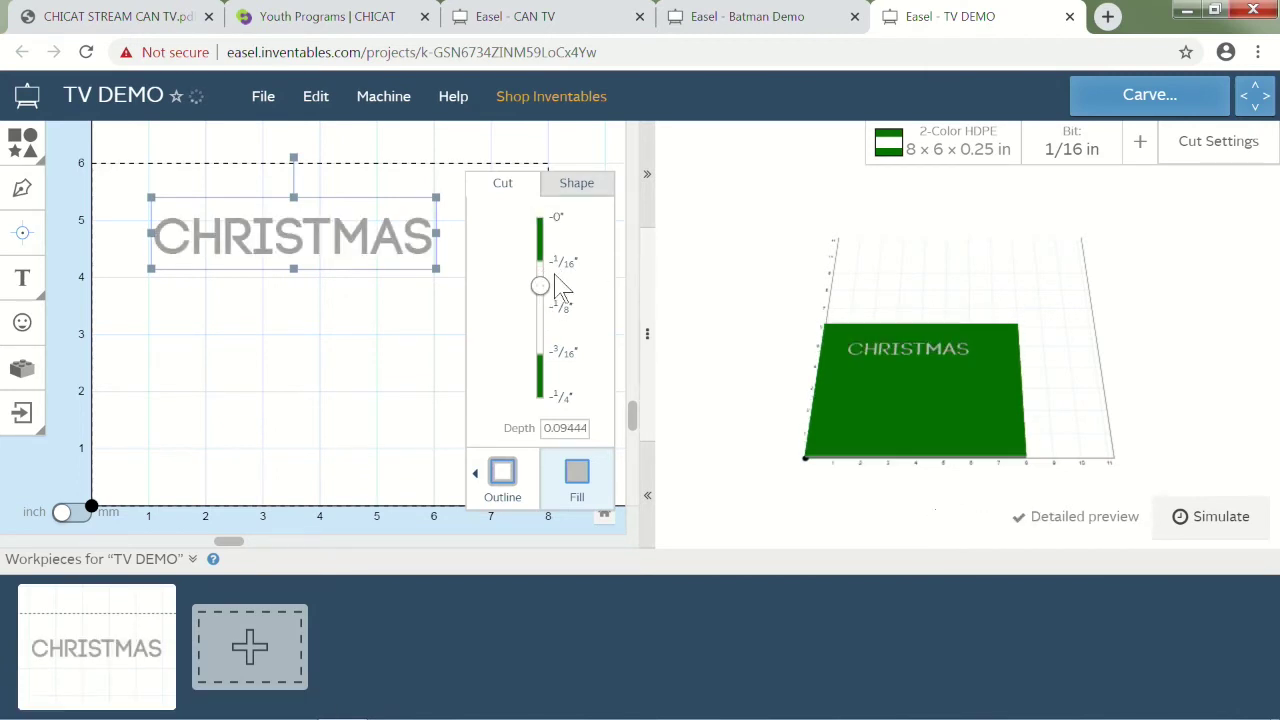
left_click(577, 280)
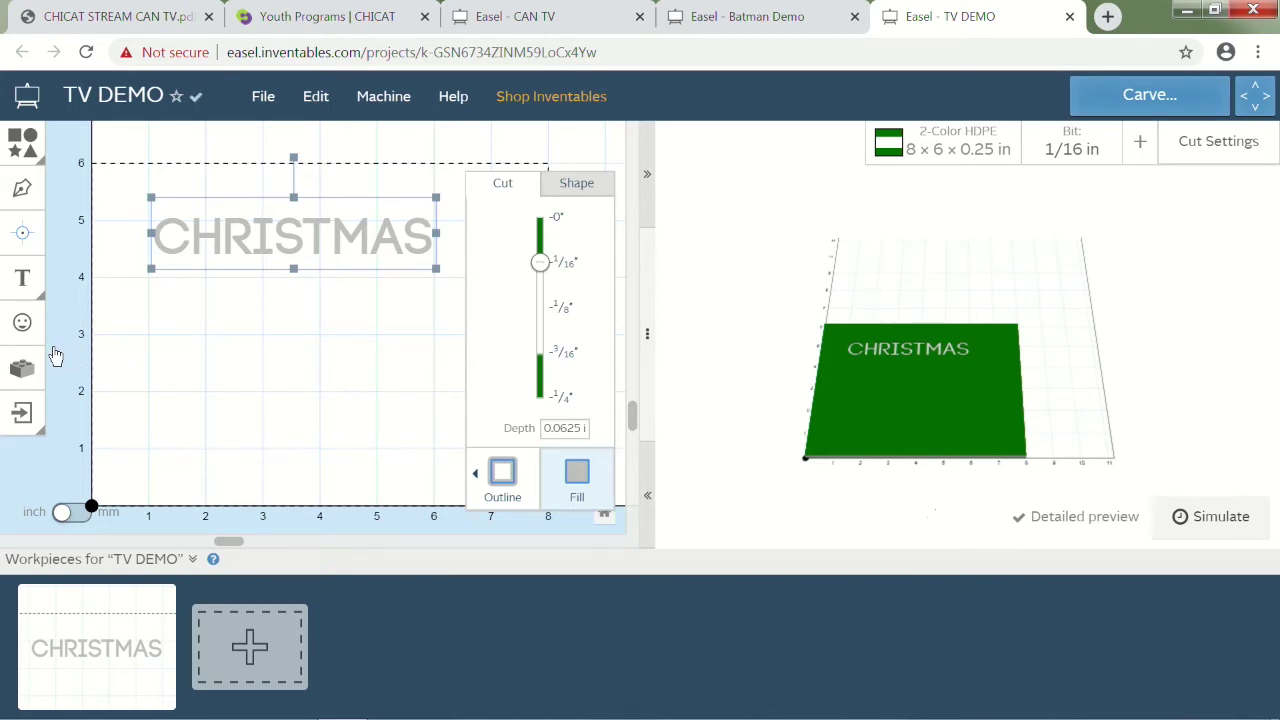
Insert a heart icon from the library, enlarge it, and set its cut depth to 1/16 in
left_click(23, 325)
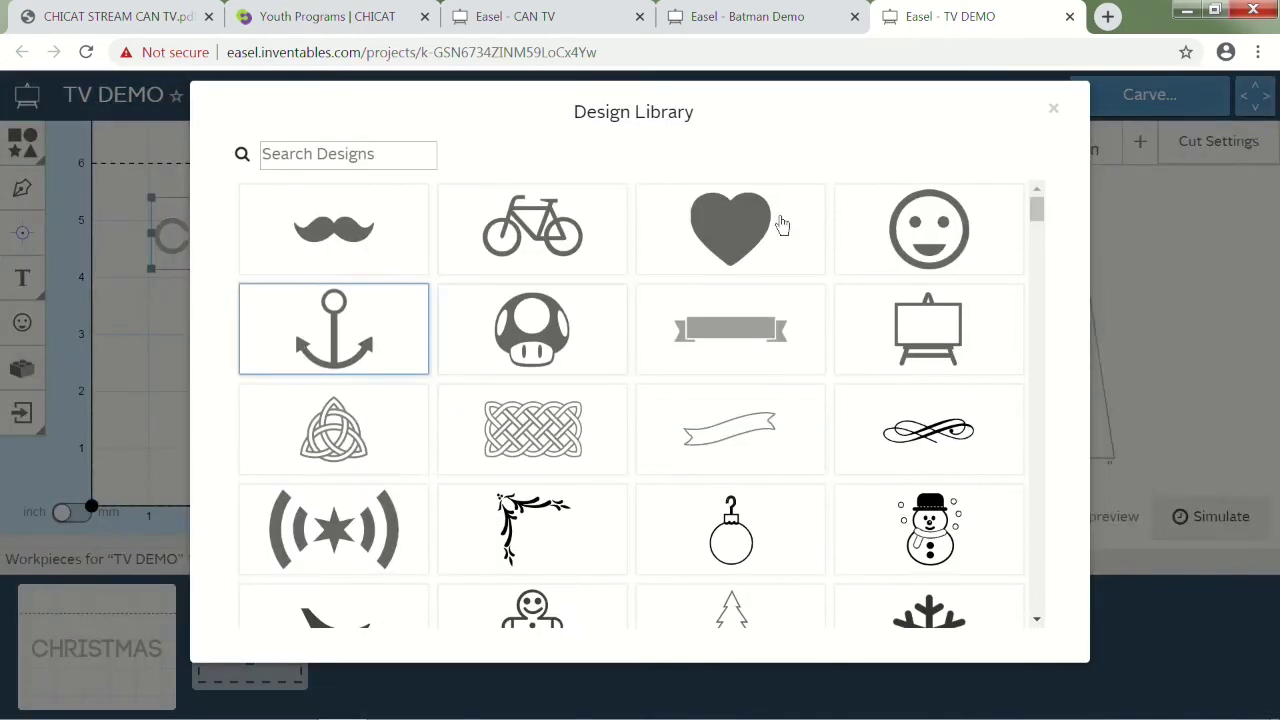
left_click(753, 265)
left_click_drag(125, 495, 429, 246)
left_click_drag(360, 340, 353, 353)
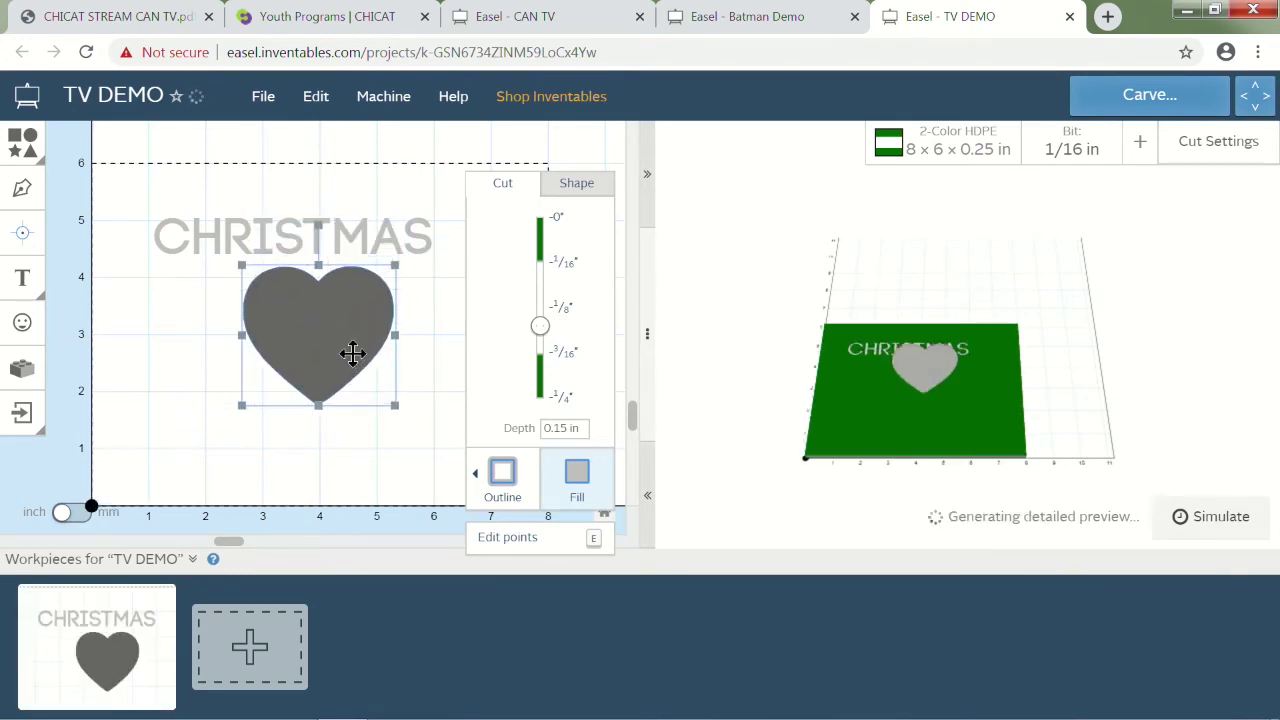
left_click(566, 263)
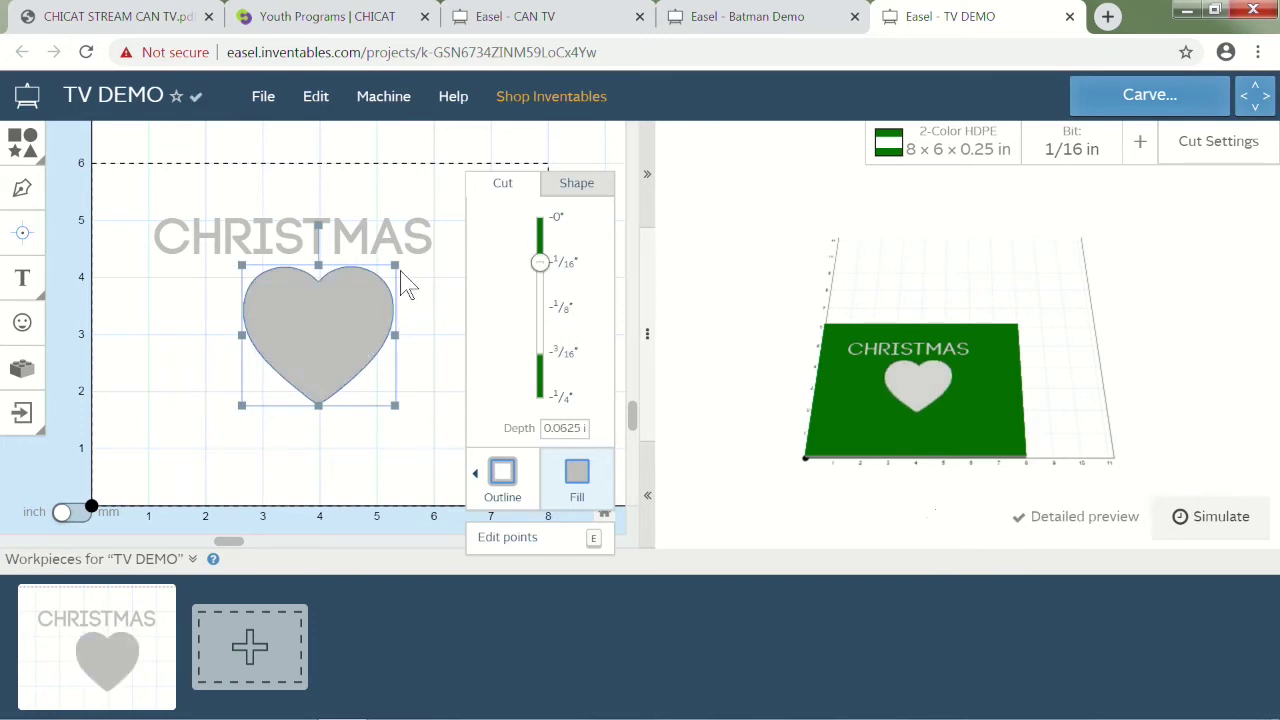
Shrink and reposition the heart, and move CHRISTMAS down beneath it
left_click_drag(413, 279, 380, 300)
left_click_drag(326, 351, 340, 311)
left_click_drag(203, 237, 207, 273)
left_click_drag(217, 335, 240, 418)
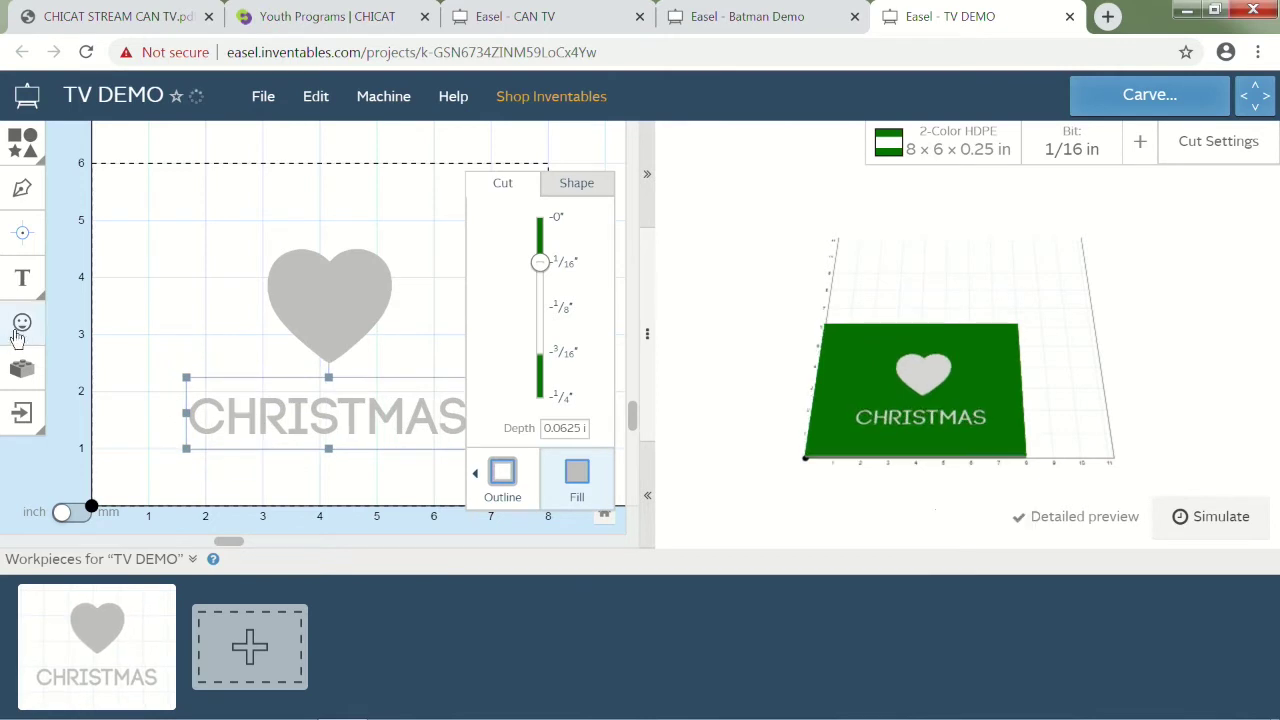
left_click(38, 293)
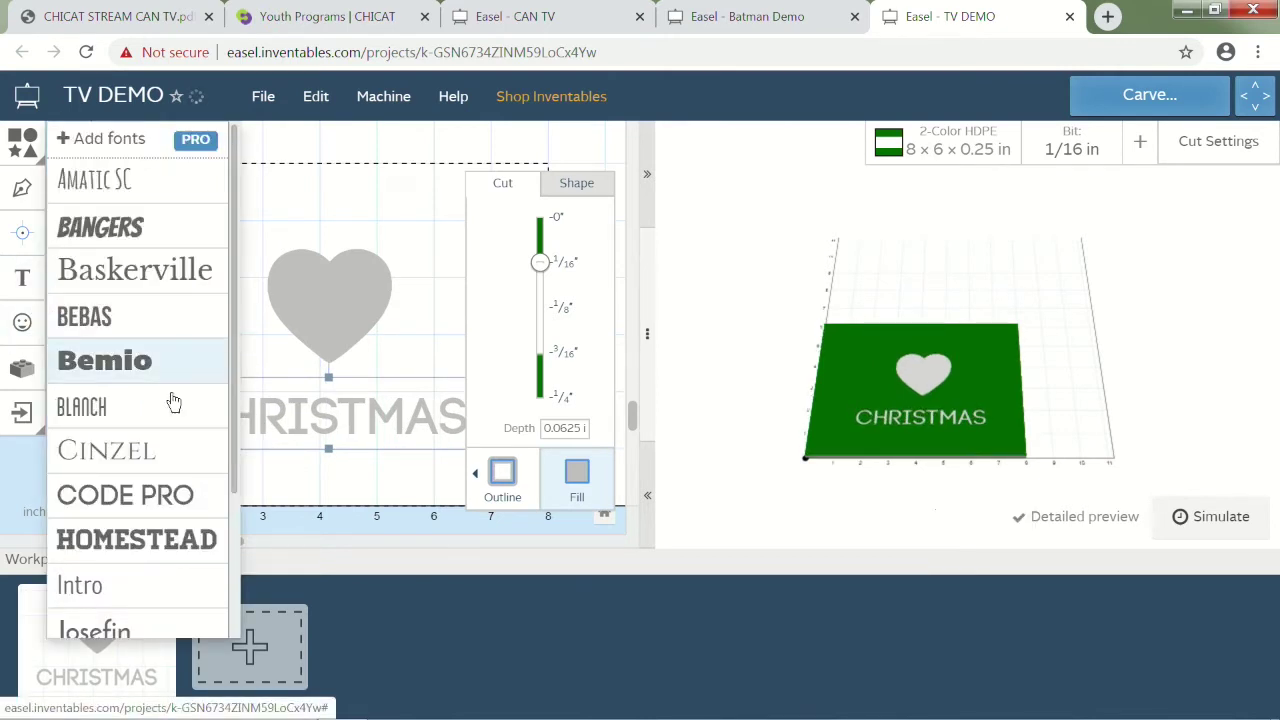
Add a Code Pro letter I, set it 1/16 in deep, and place it above the heart
left_click(152, 492)
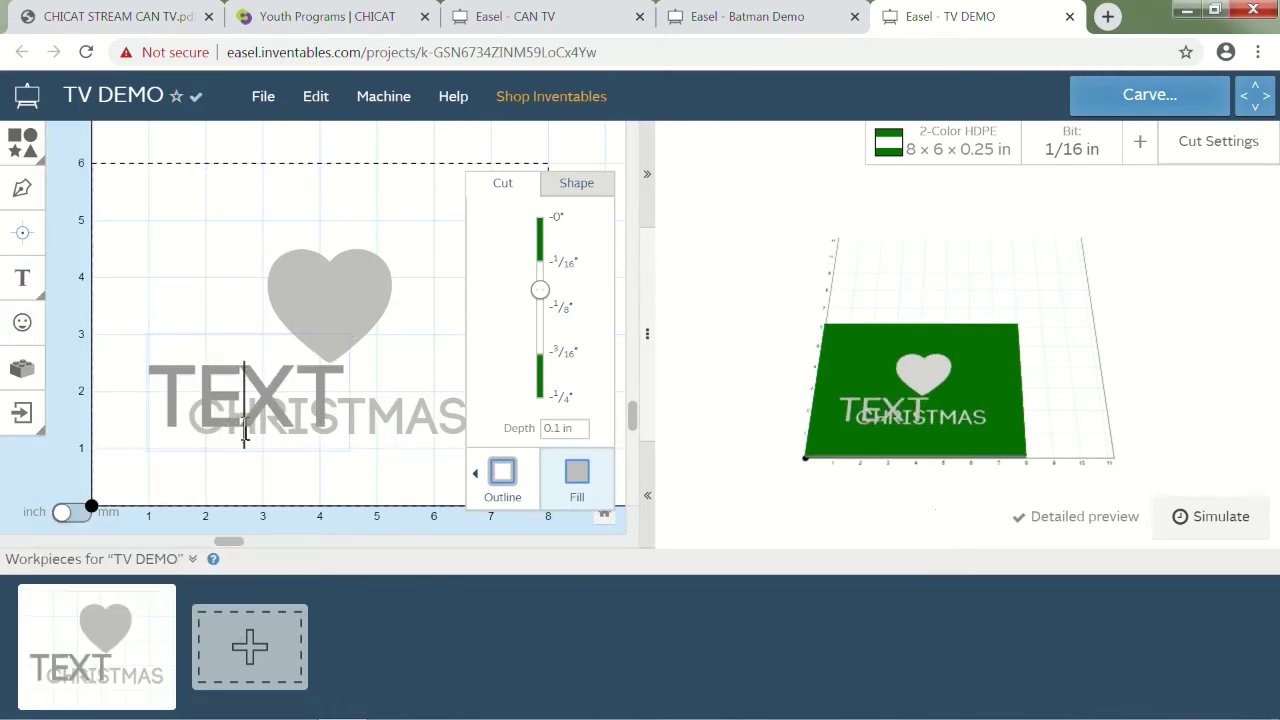
key("BackSpace")
key("BackSpace")
key("BackSpace")
key("BackSpace")
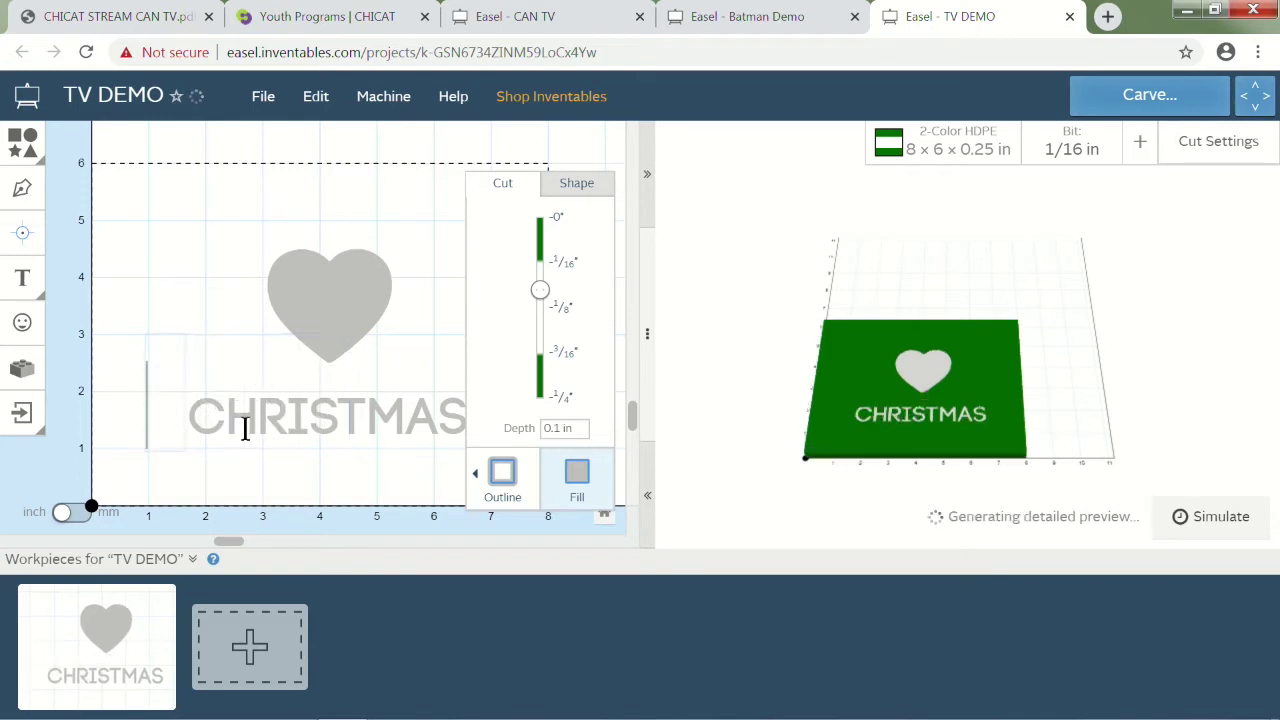
type("I")
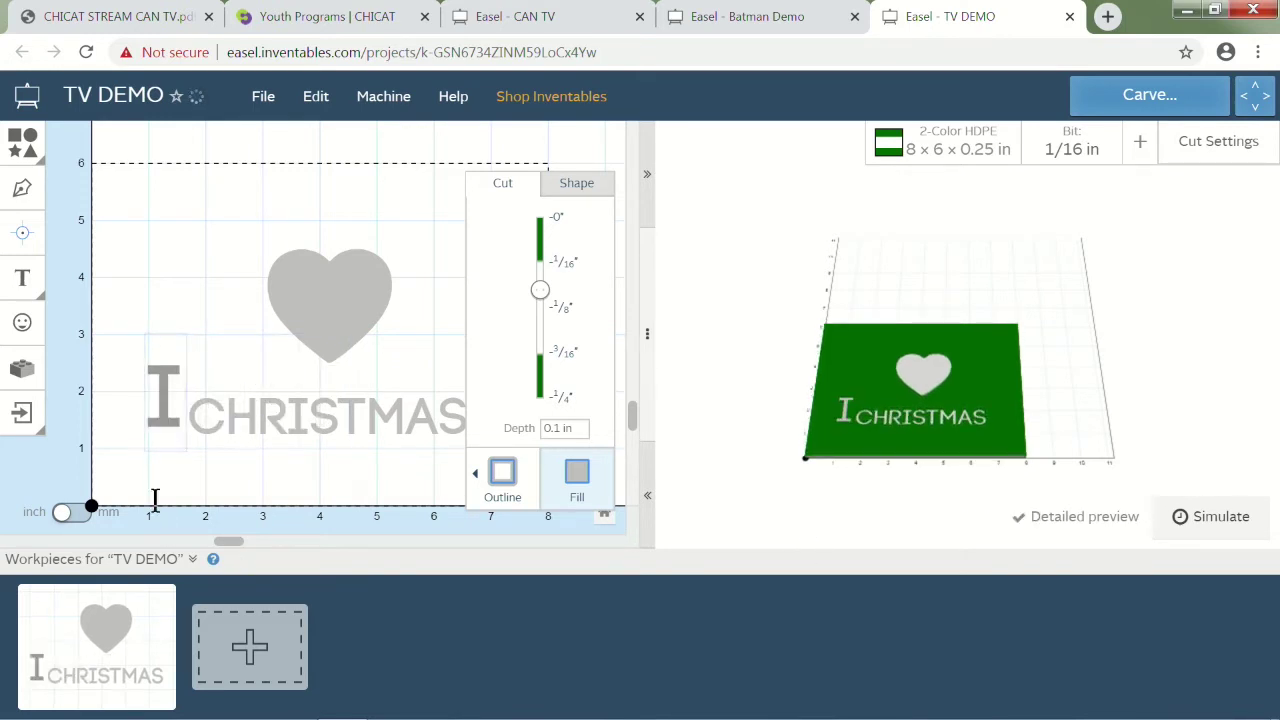
left_click(157, 226)
left_click(167, 380)
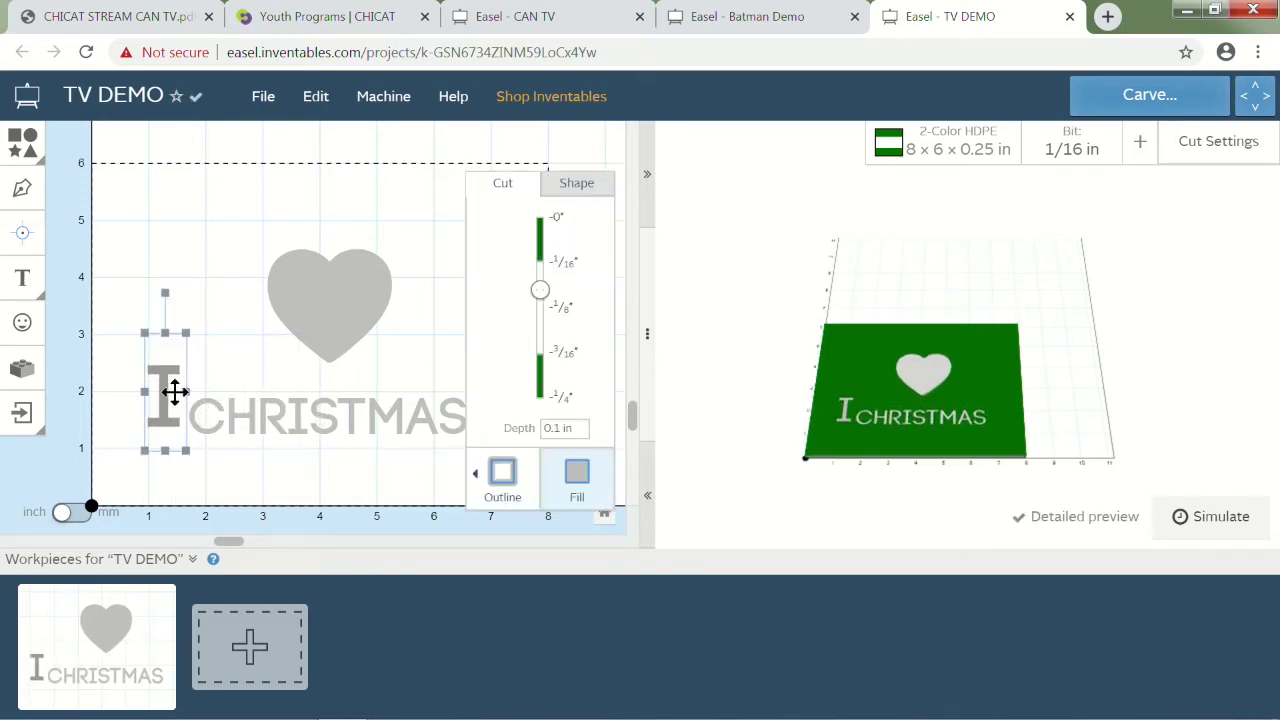
left_click(570, 260)
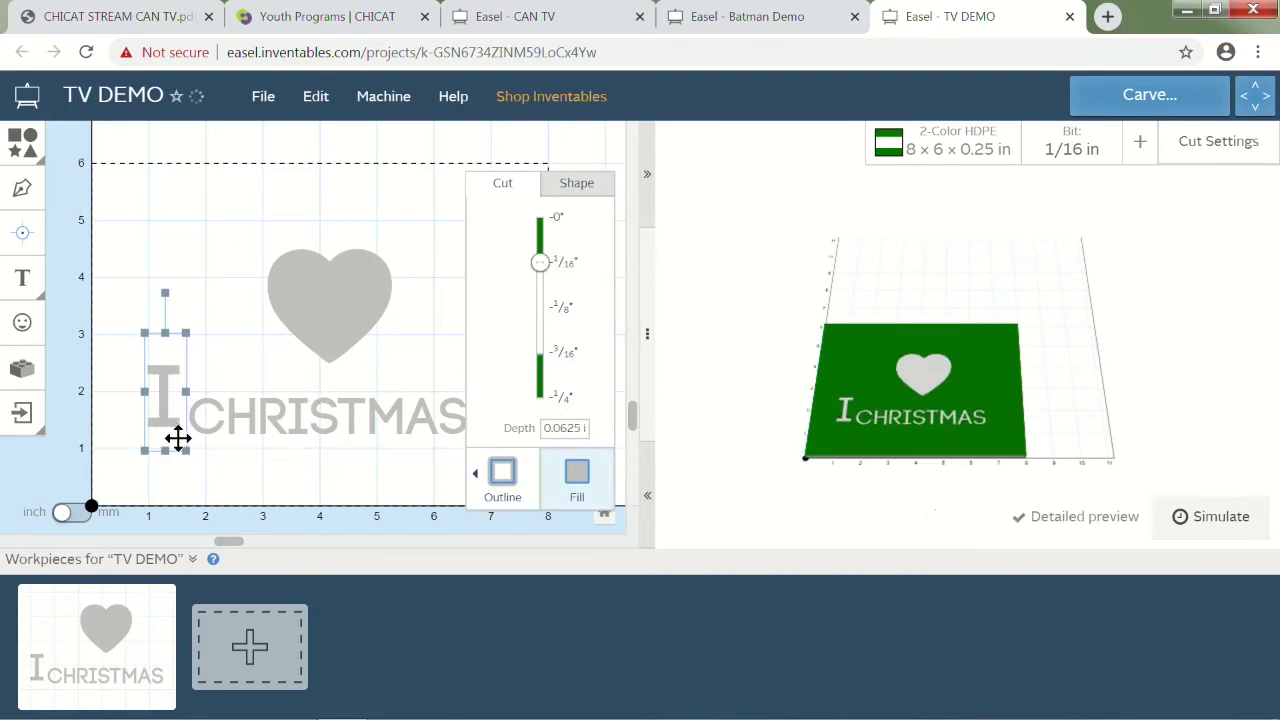
left_click_drag(177, 431, 347, 256)
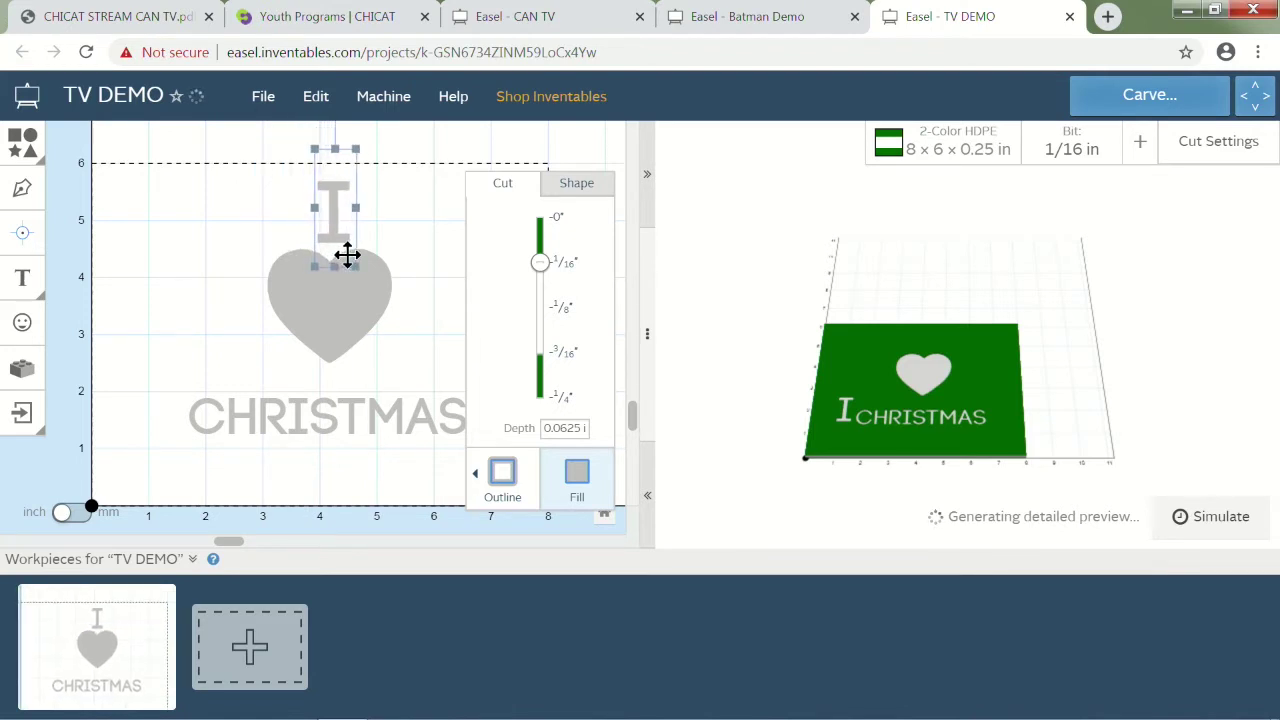
Select the I, heart and CHRISTMAS together
left_click(357, 362)
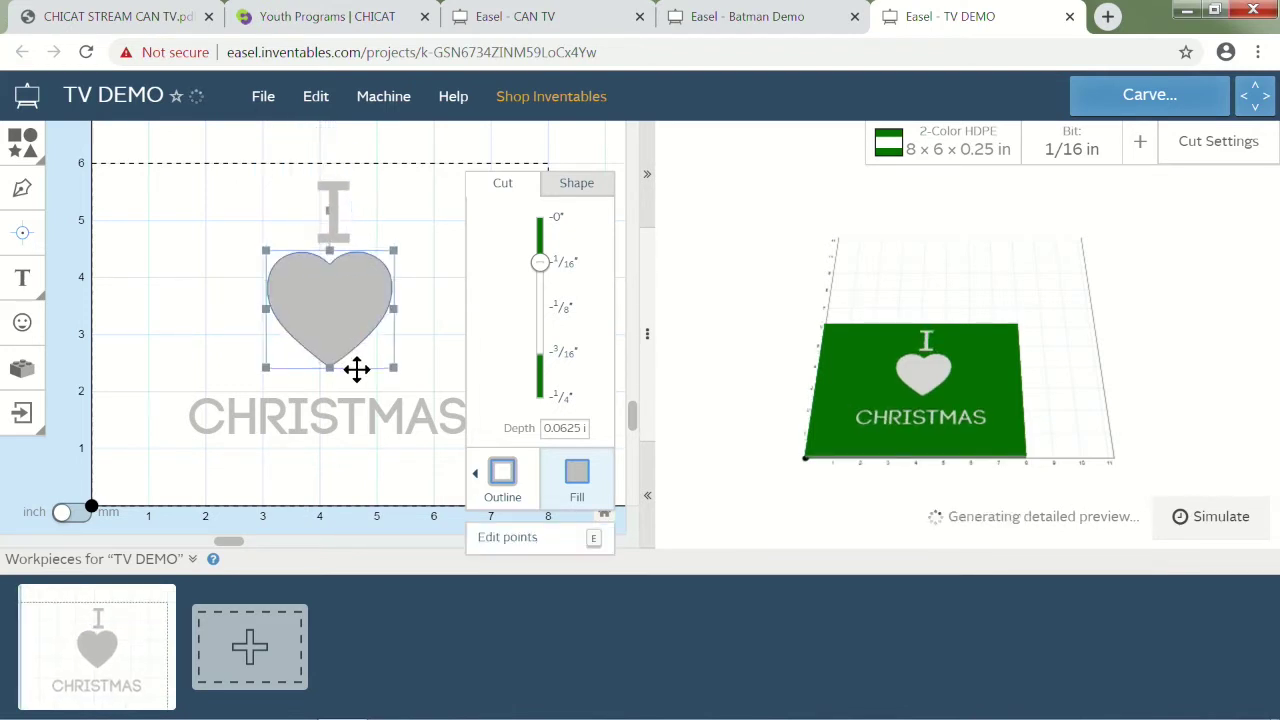
left_click(172, 312)
key("ctrl+a")
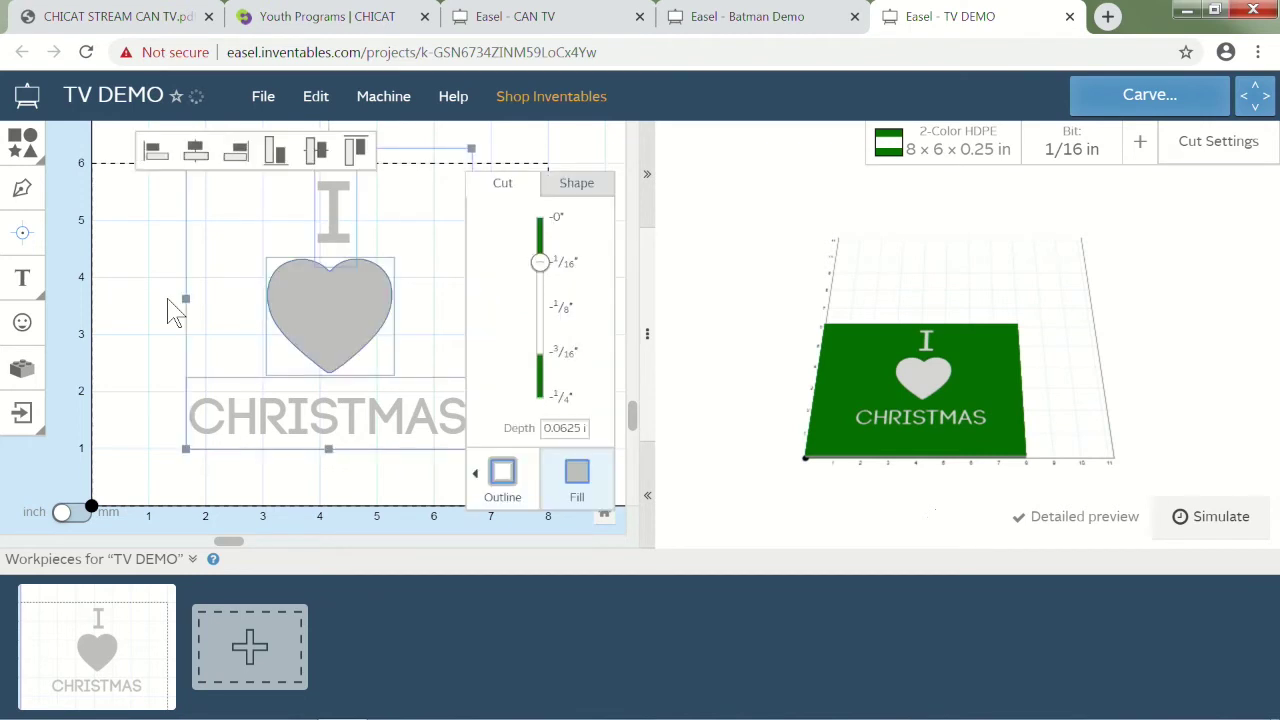
Delete the I-heart-CHRISTMAS design and start a new outline with its first three corners
key("Delete")
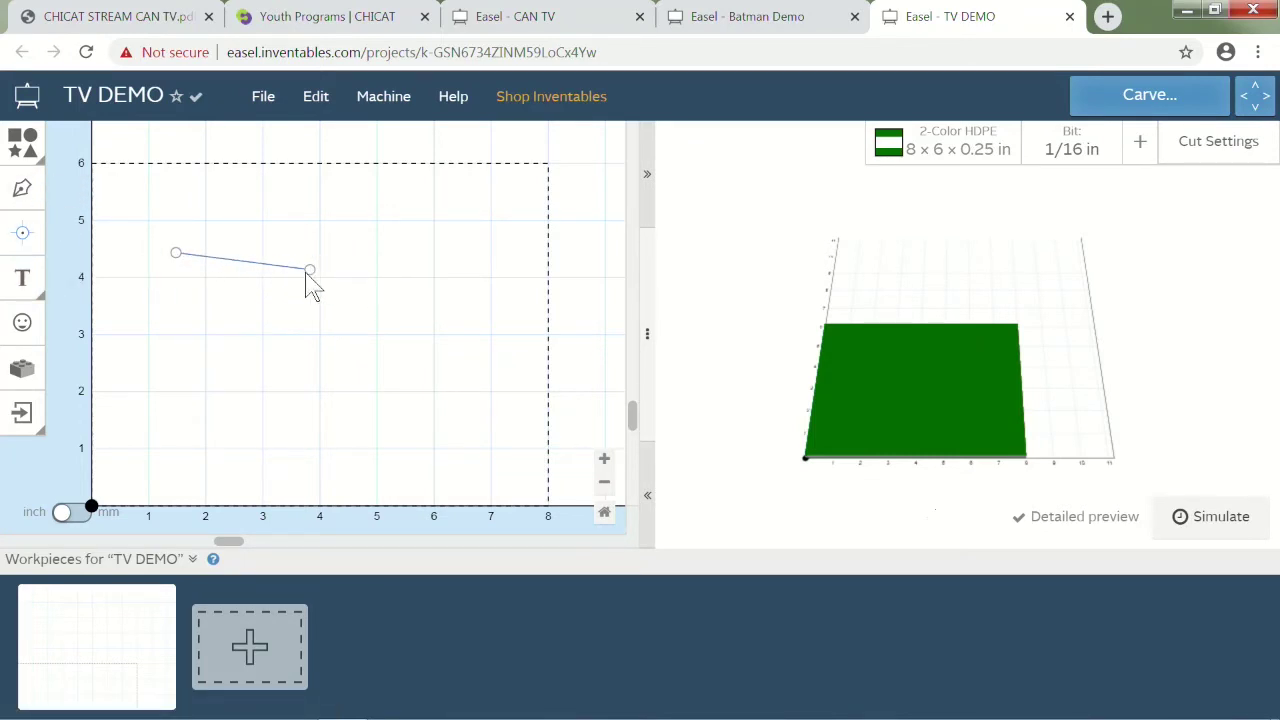
left_click(416, 262)
left_click(480, 298)
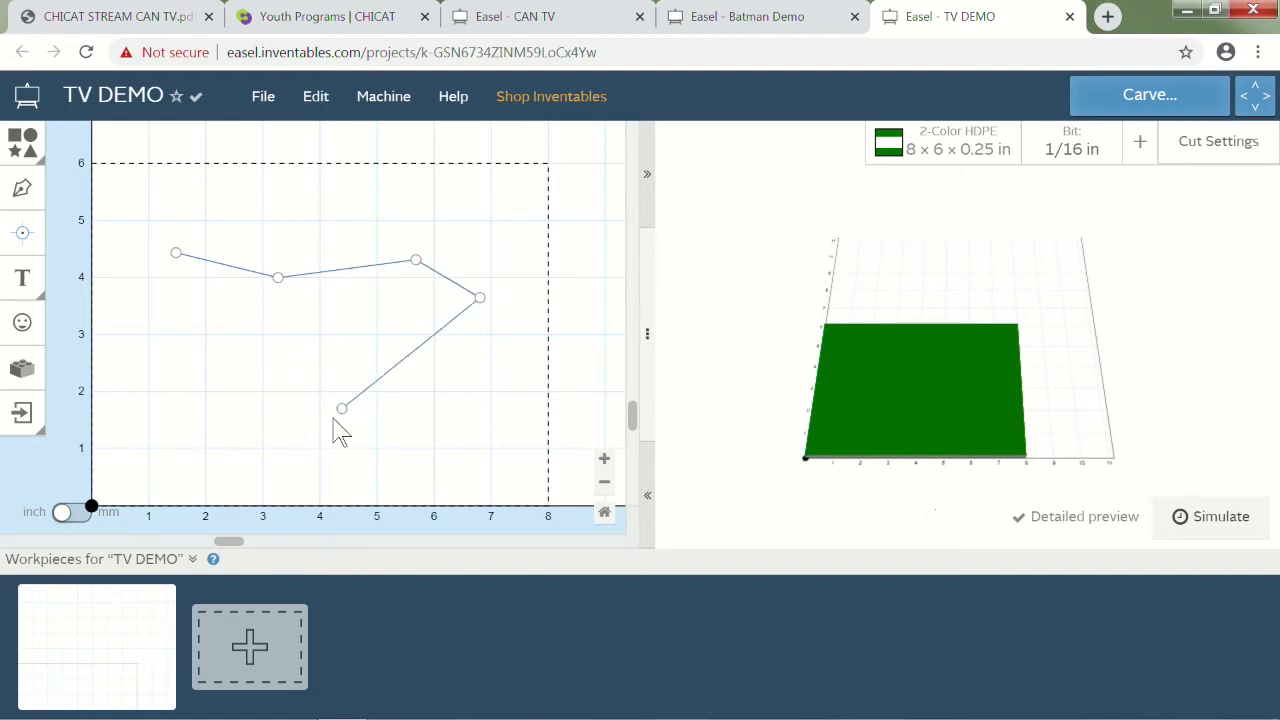
left_click(474, 378)
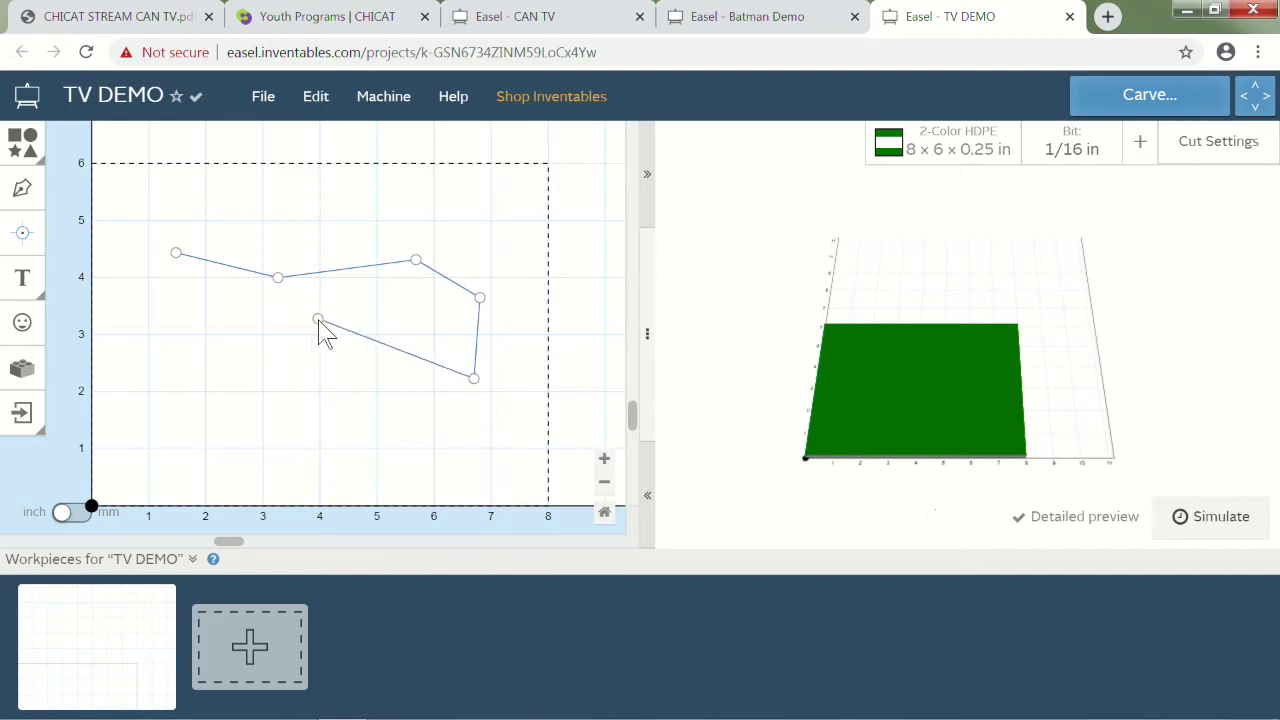
Add five more corners, bringing the rocket outline nearly back to its start
left_click(318, 320)
left_click(288, 452)
left_click(258, 373)
left_click(287, 363)
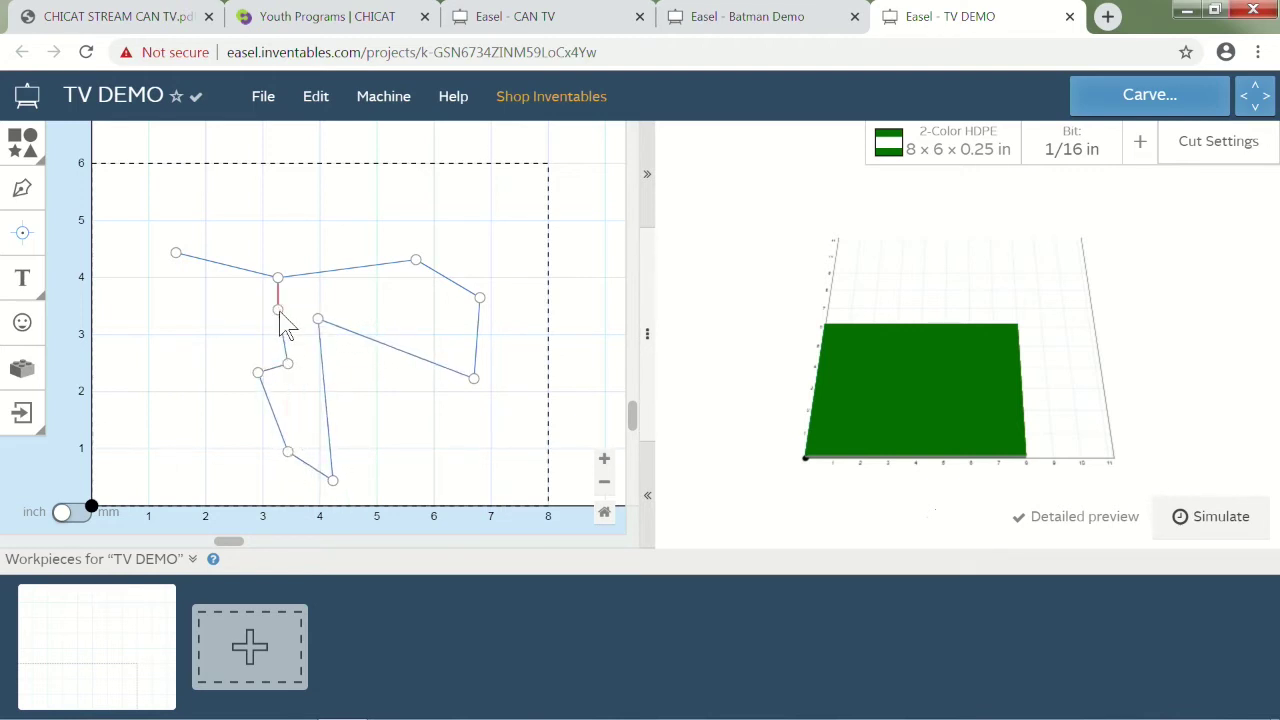
left_click(260, 318)
Close the rocket outline, move it, and set it as an outline cut 1/16 in deep
left_click(176, 254)
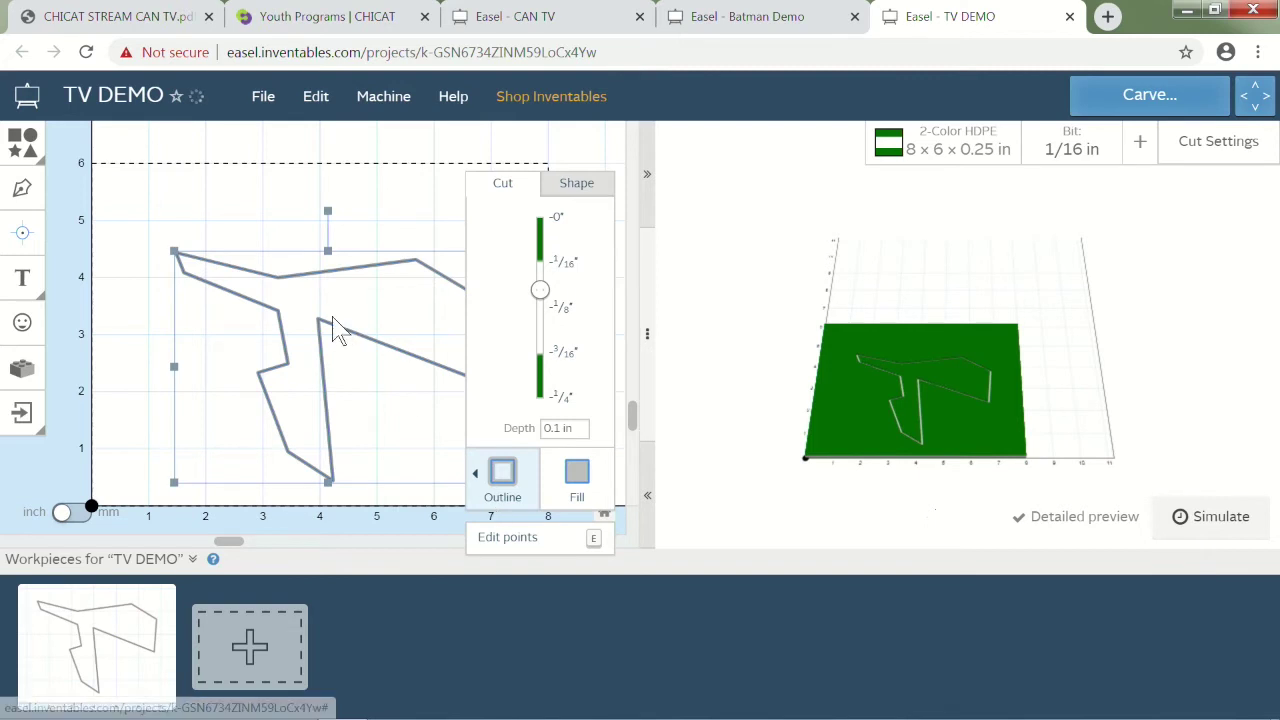
left_click_drag(331, 316, 256, 244)
left_click(310, 291)
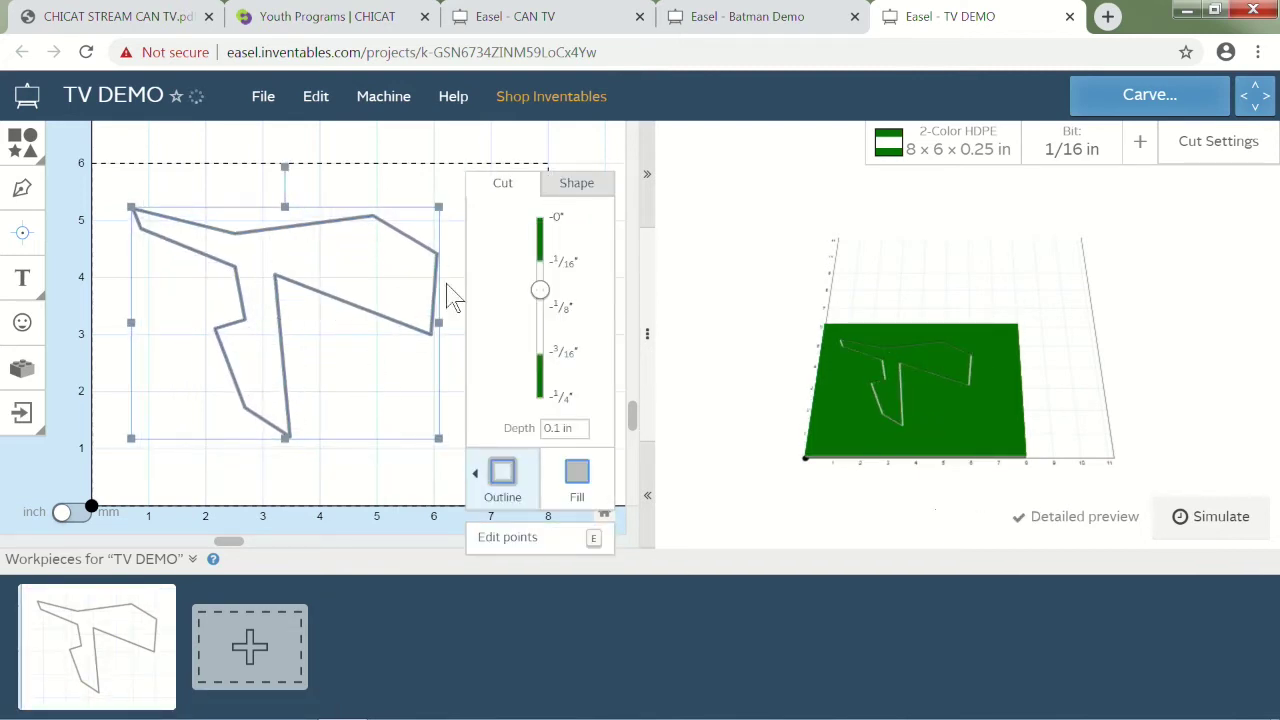
left_click(565, 262)
left_click(582, 482)
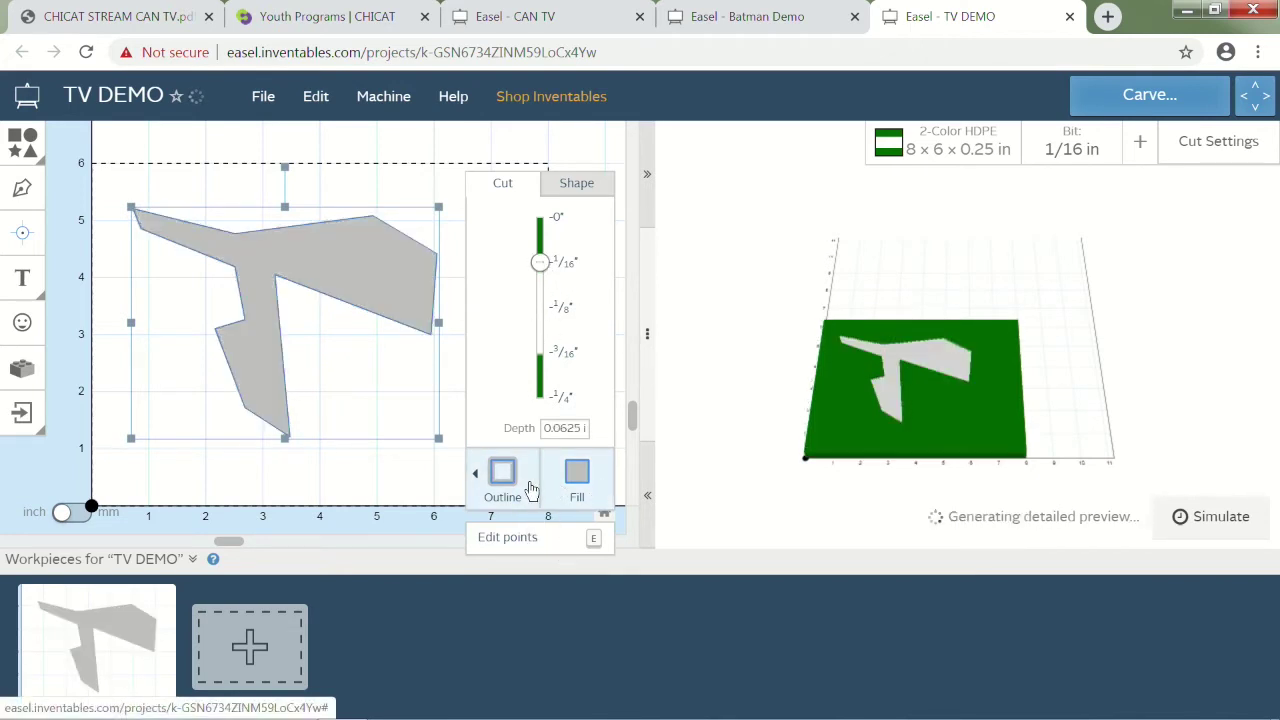
left_click(503, 484)
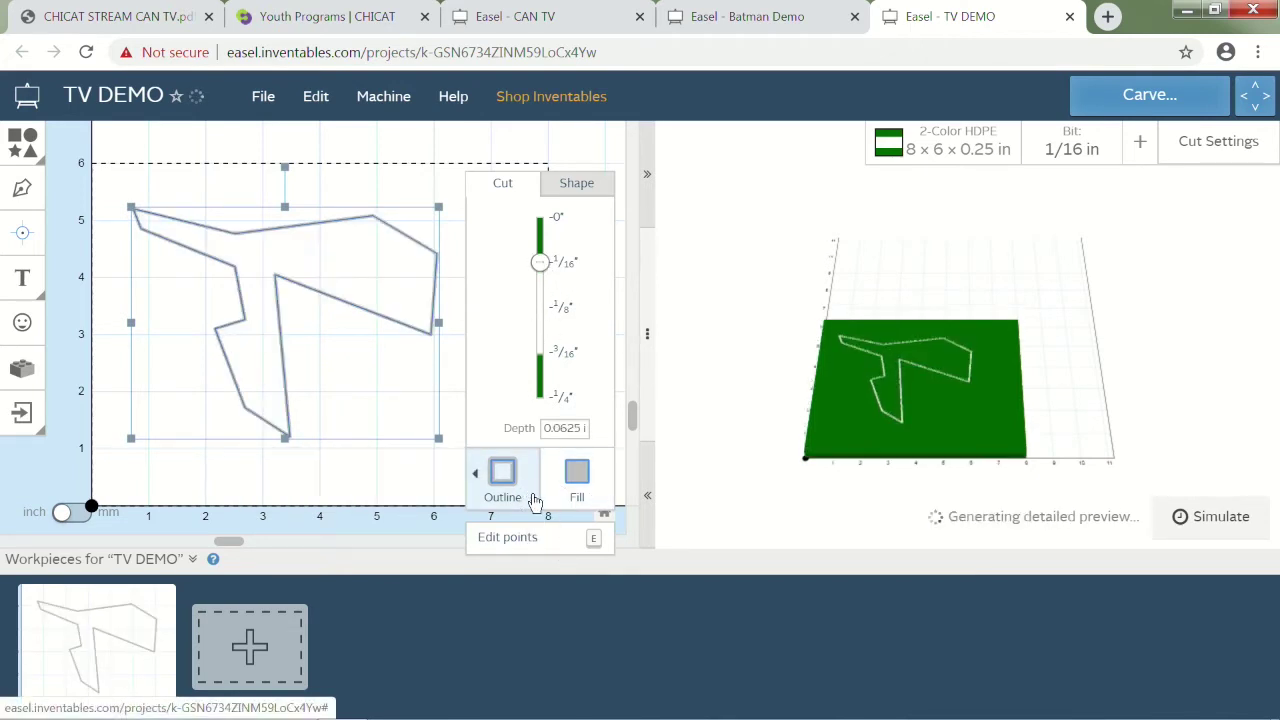
Curve two top-edge points and the left tip point to round the rocket's top and nose
left_click(536, 546)
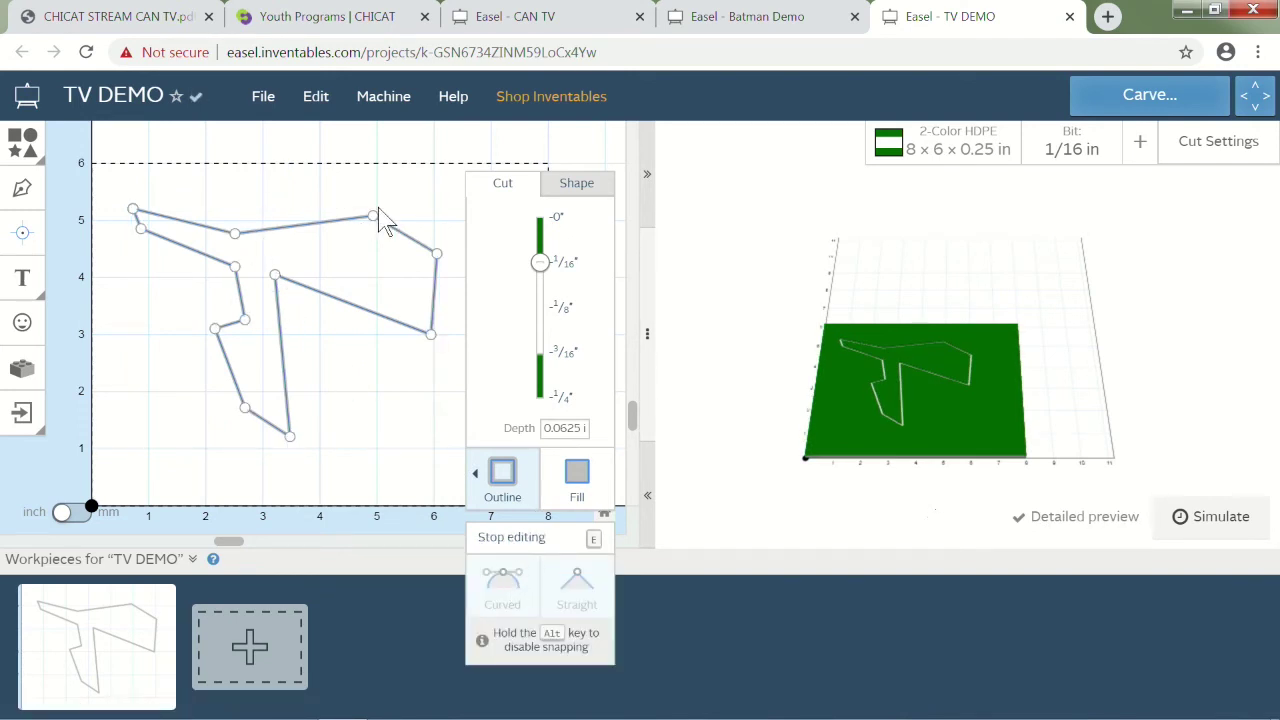
left_click(375, 217)
left_click(502, 585)
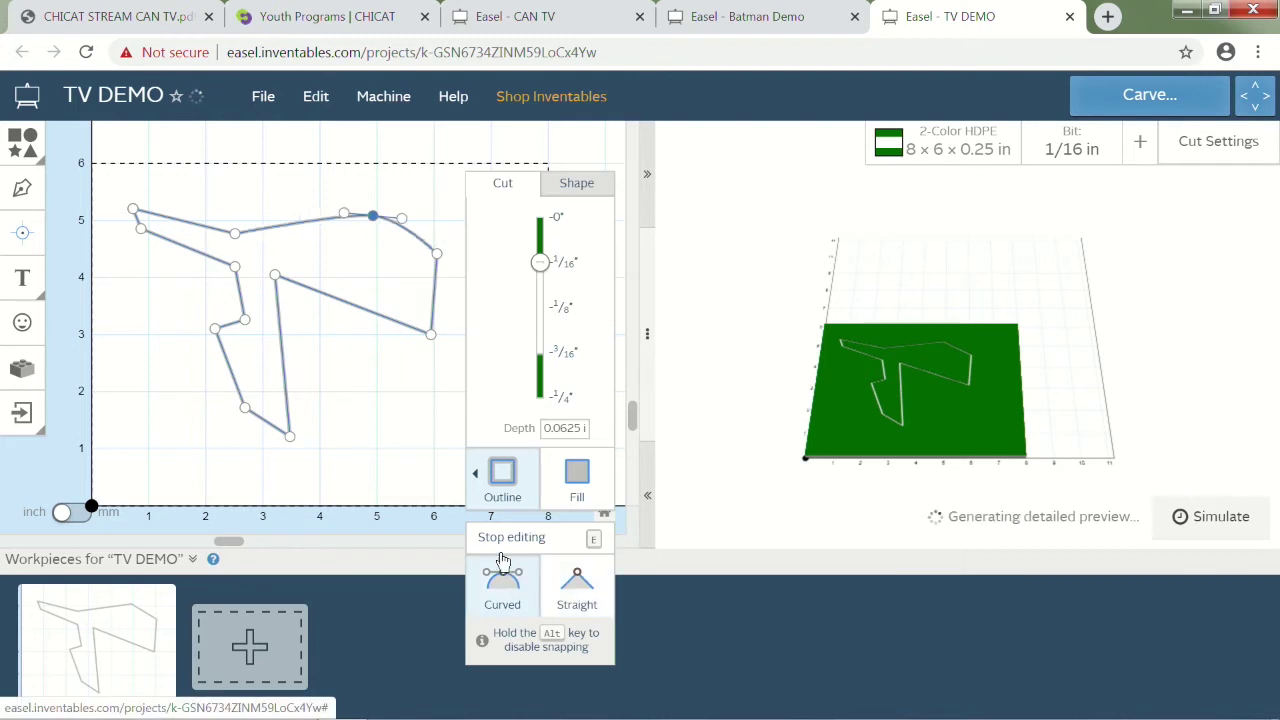
left_click_drag(386, 229, 376, 281)
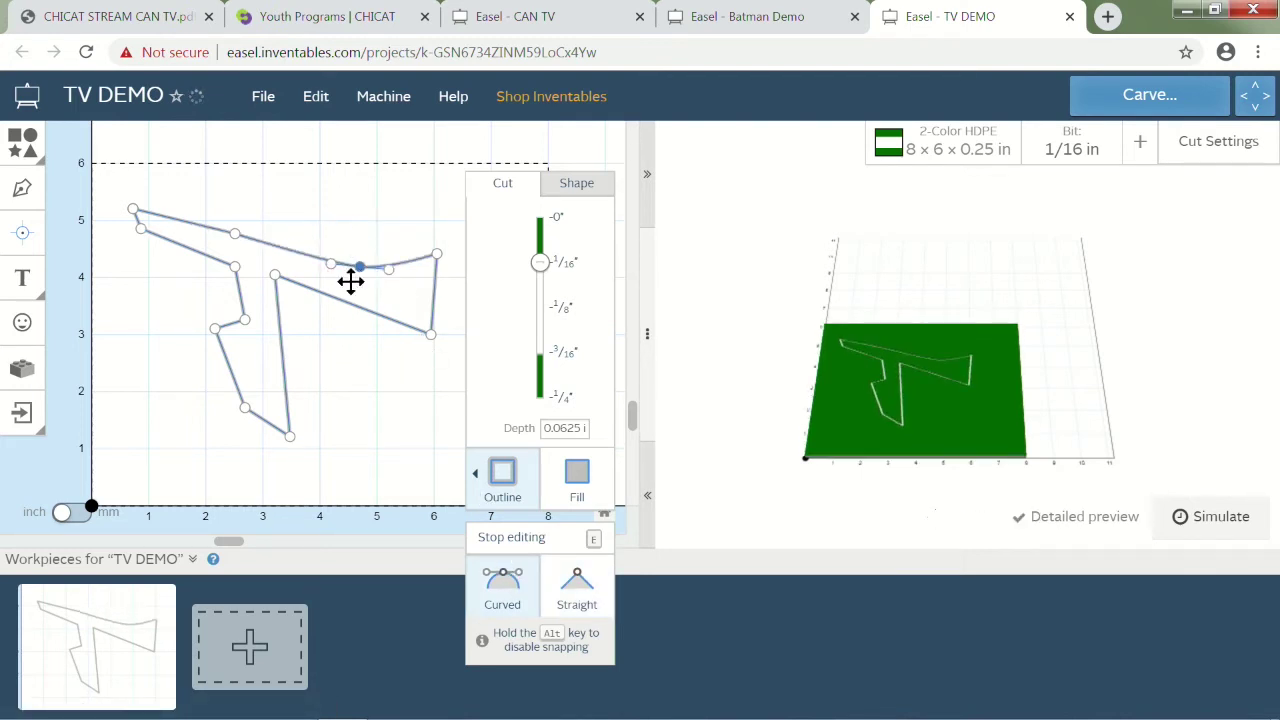
left_click_drag(331, 263, 297, 224)
left_click(234, 233)
left_click(505, 582)
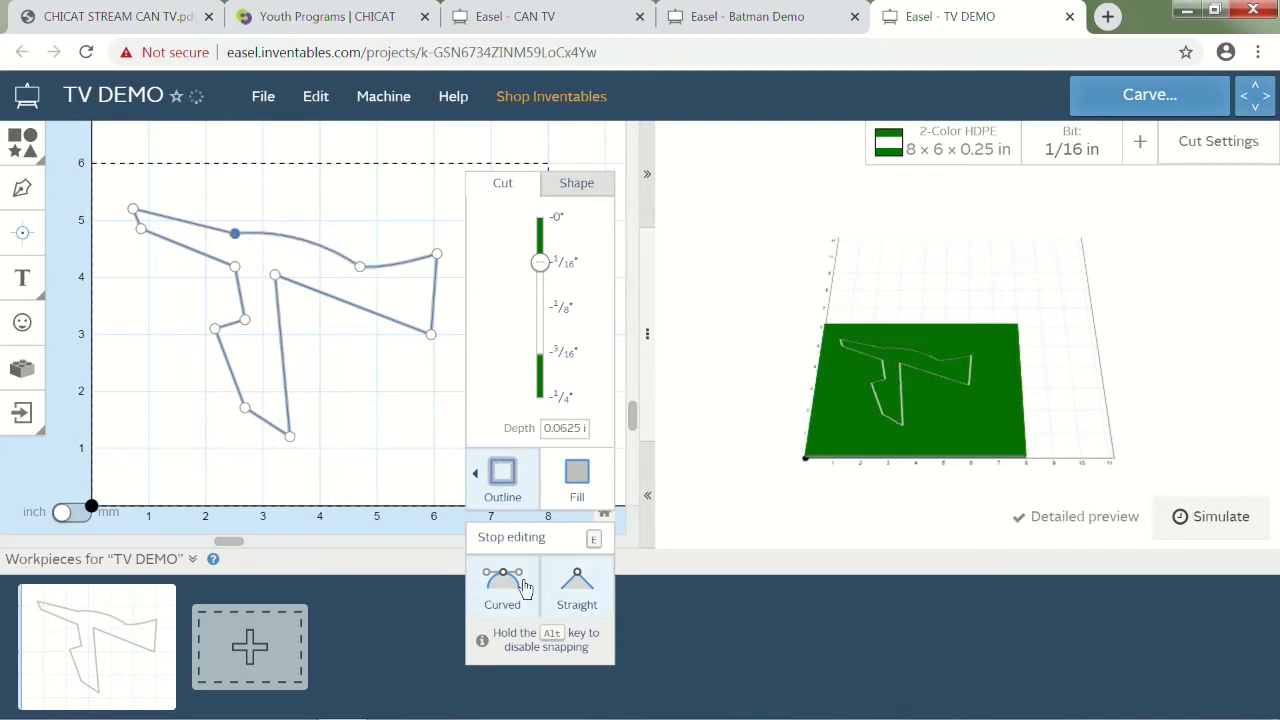
left_click_drag(251, 250, 240, 217)
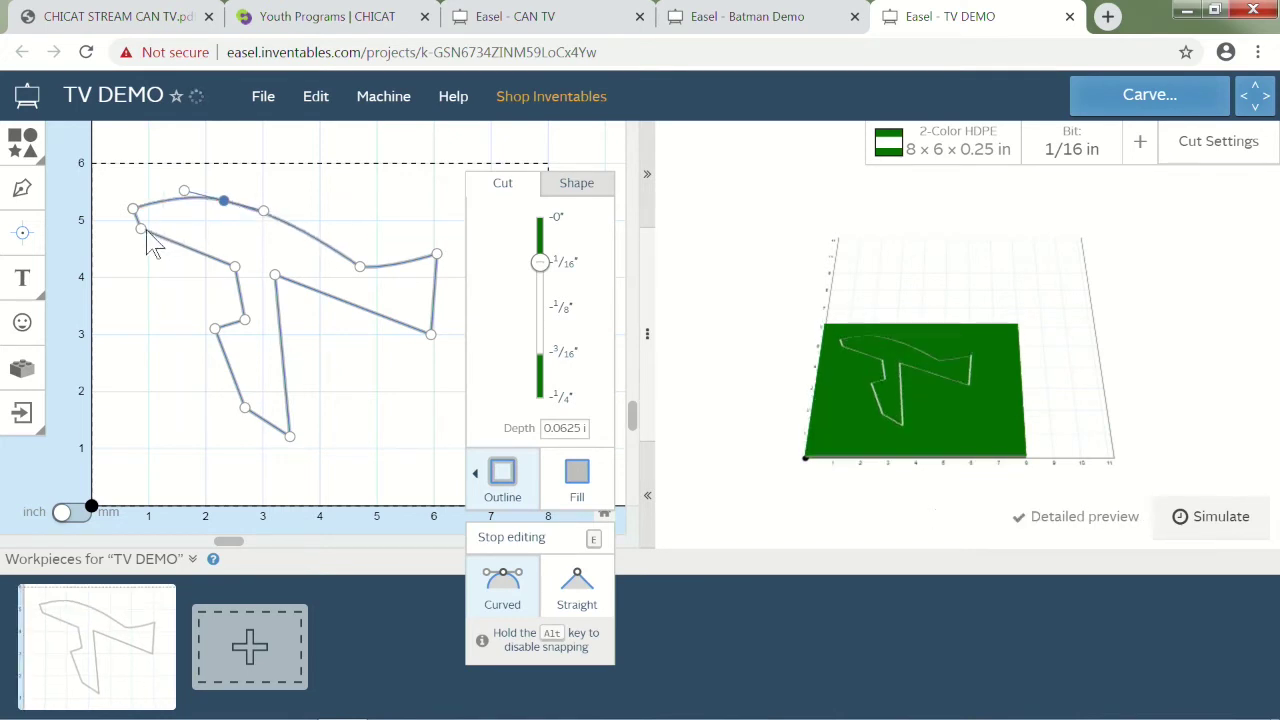
left_click(141, 230)
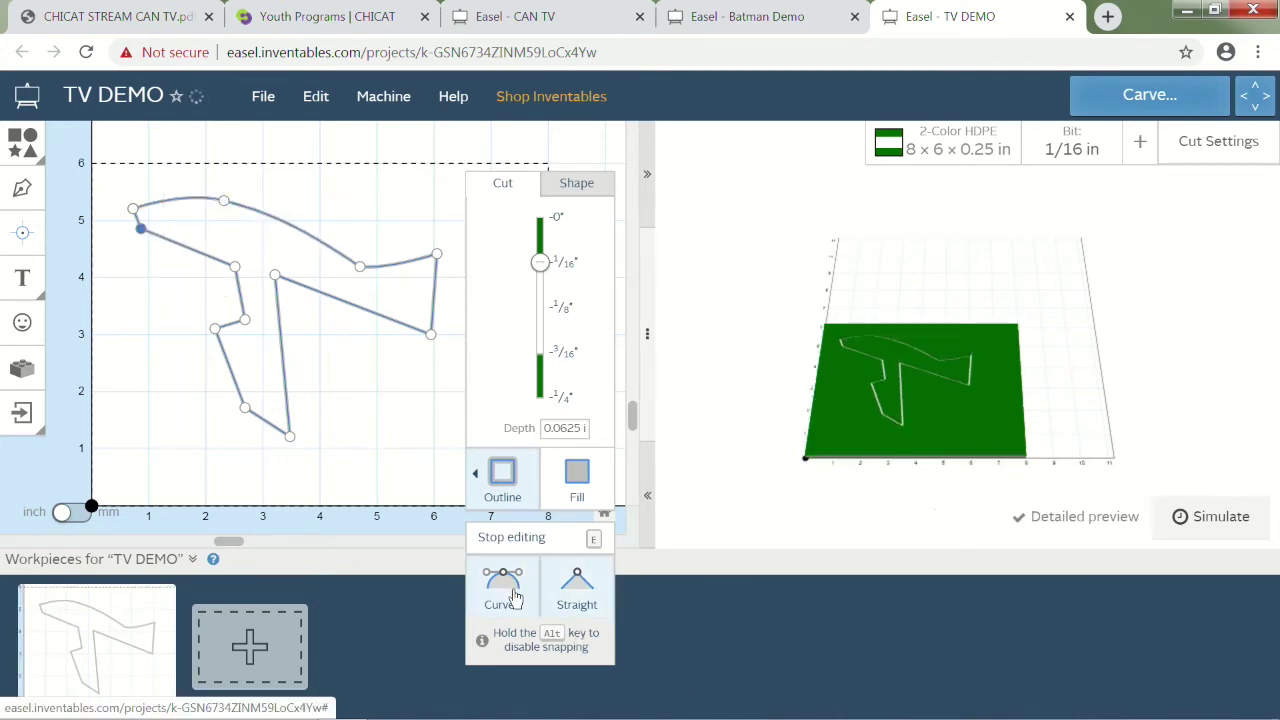
left_click(503, 585)
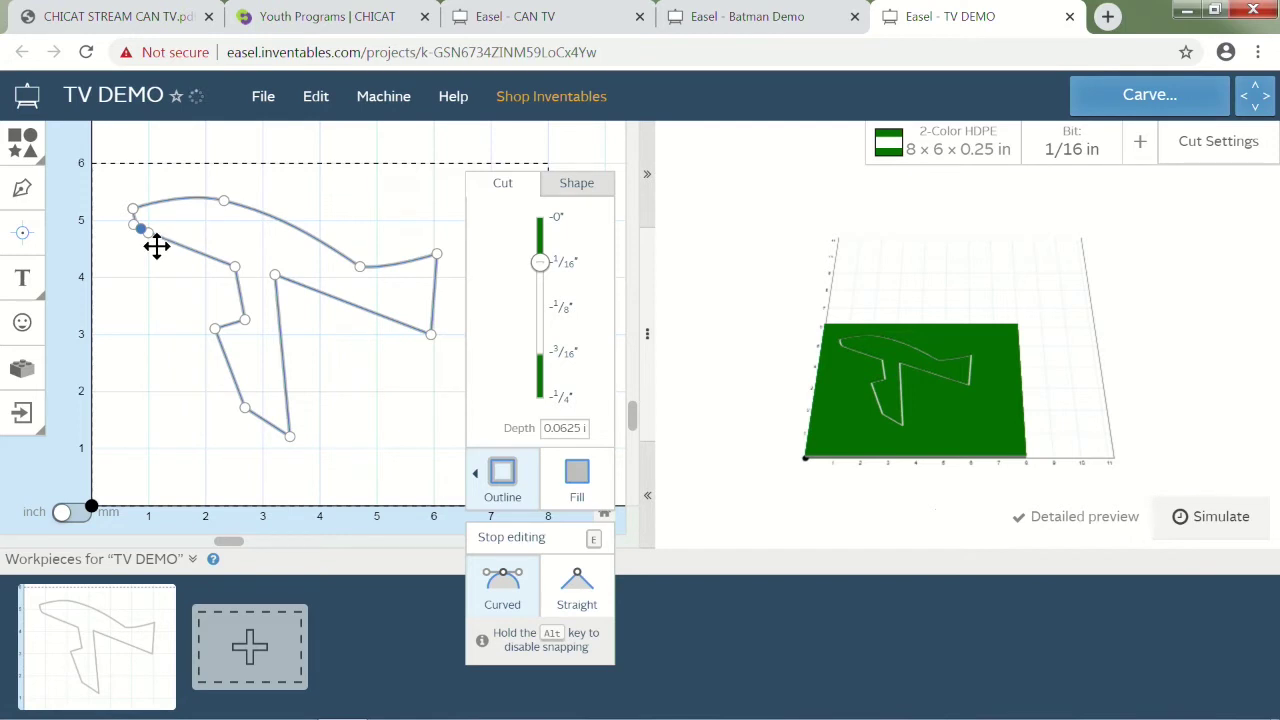
left_click_drag(157, 246, 86, 252)
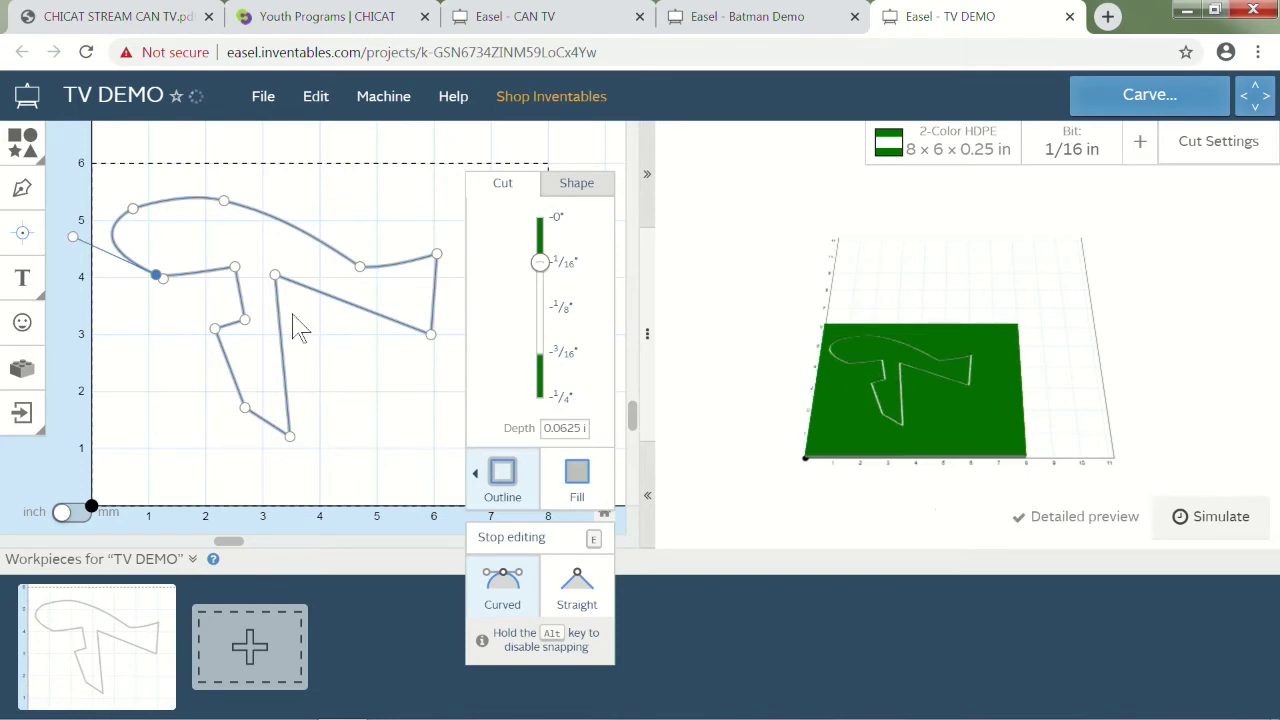
Curve and reshape the lower fin's points, finish editing, and scale the rocket down to about 4 in wide
left_click(290, 437)
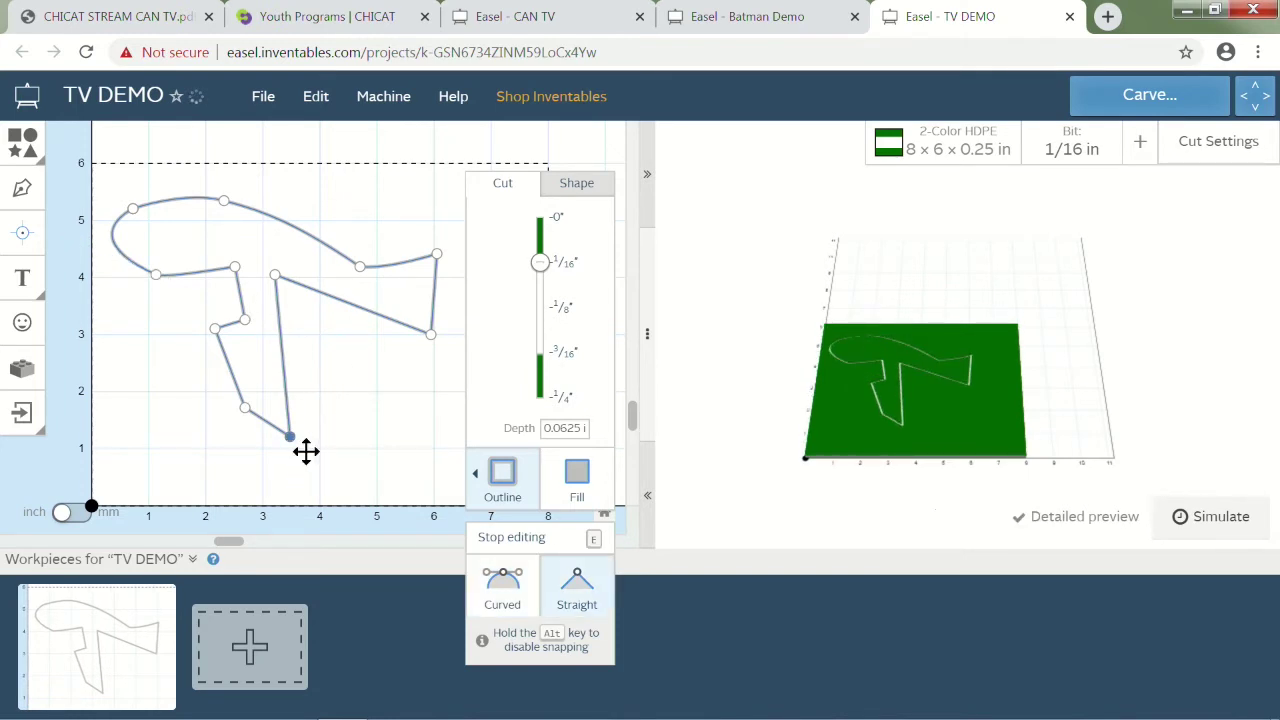
left_click(502, 585)
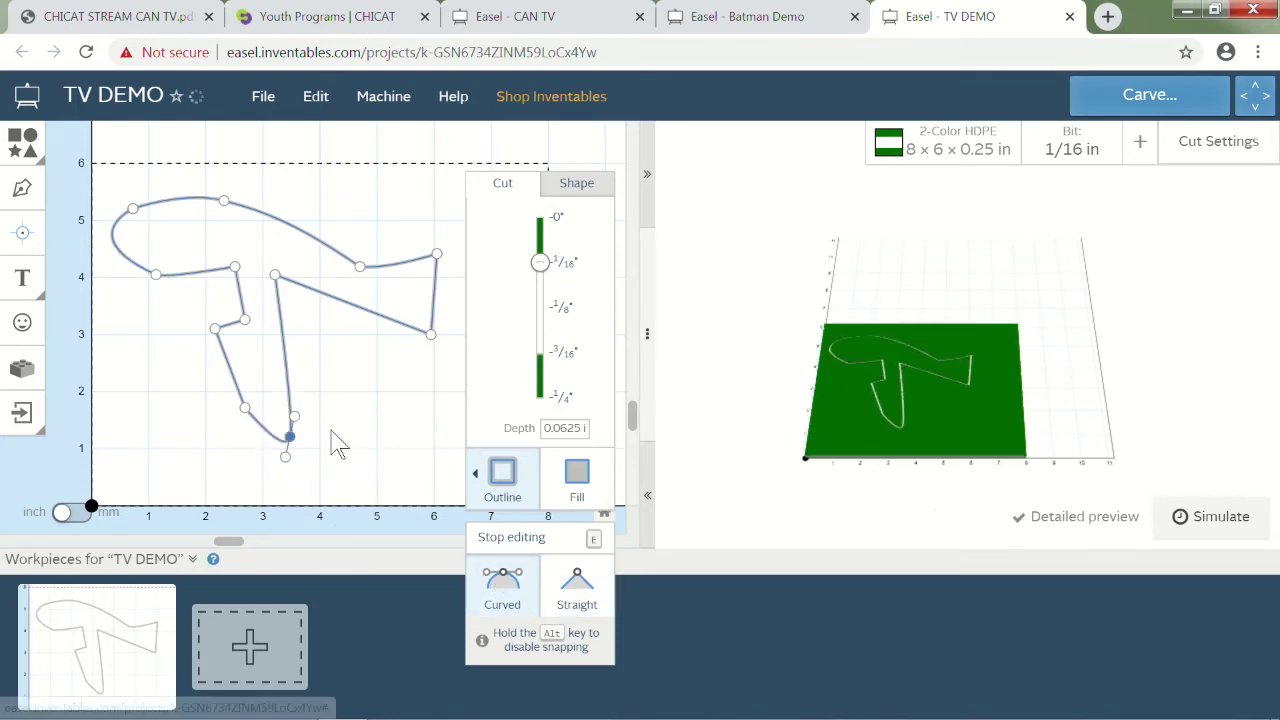
left_click_drag(302, 450, 343, 363)
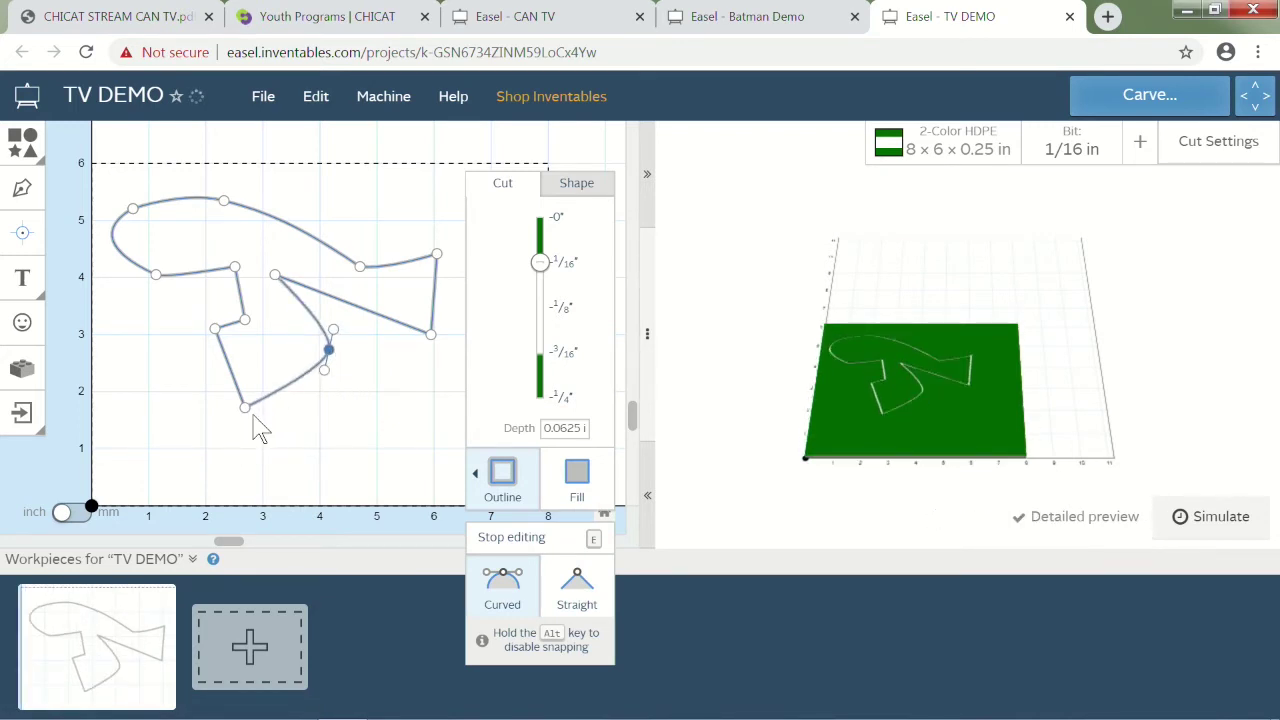
left_click_drag(262, 422, 320, 460)
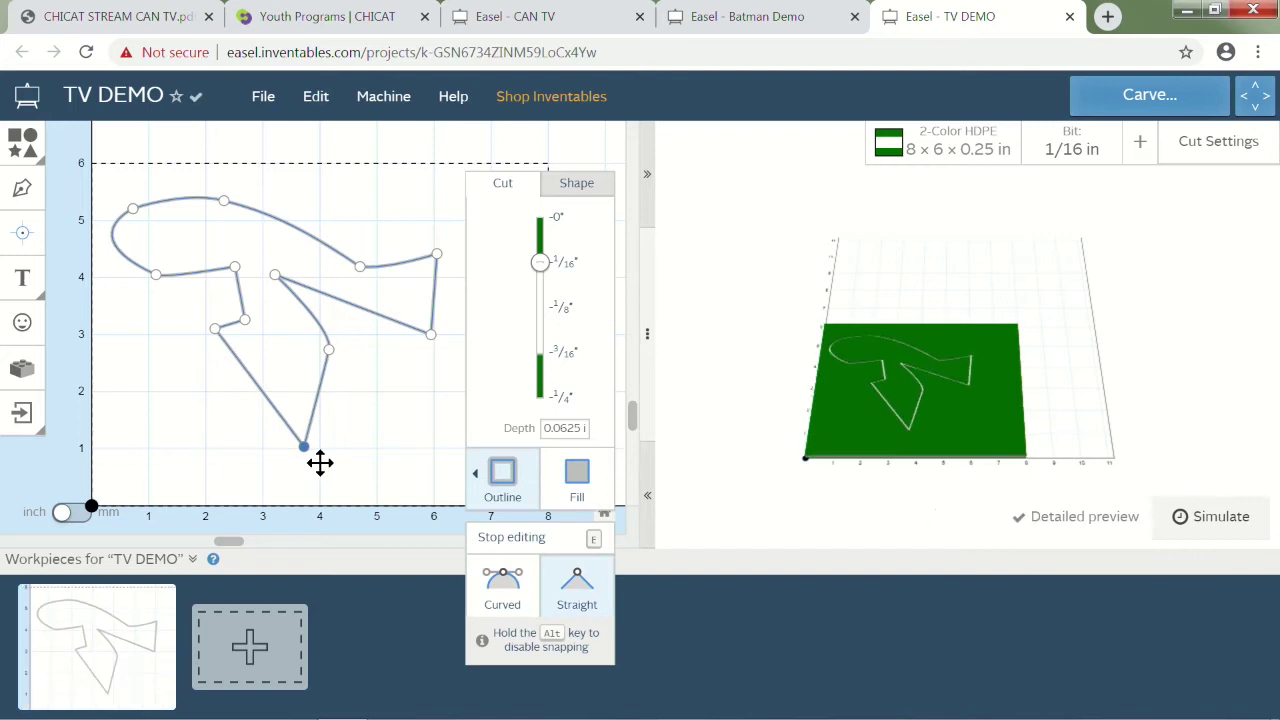
left_click(511, 598)
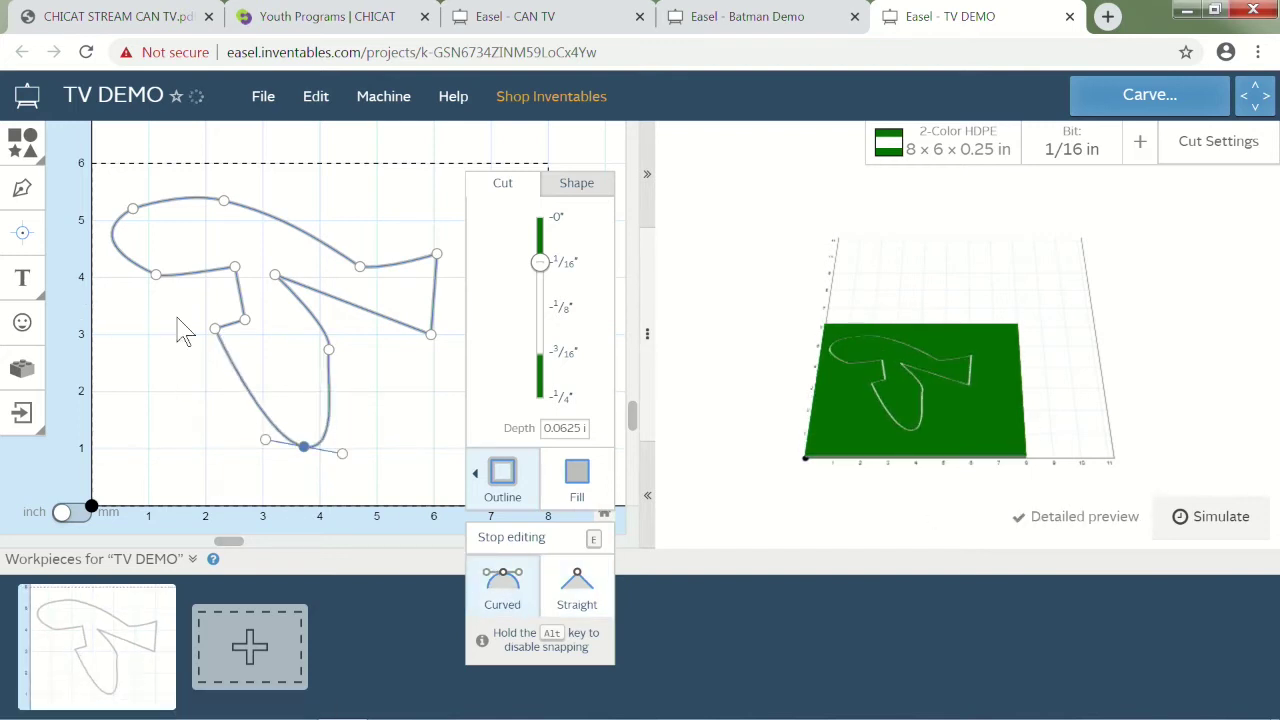
left_click_drag(230, 343, 280, 403)
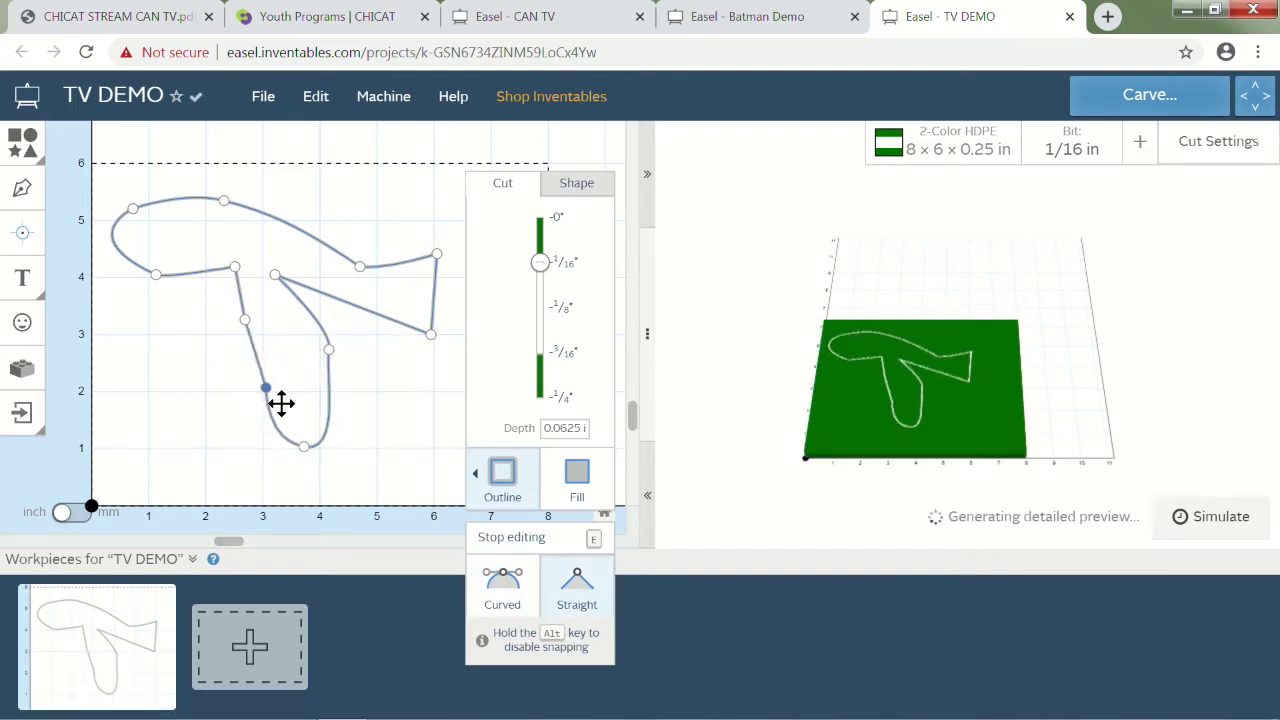
left_click(505, 597)
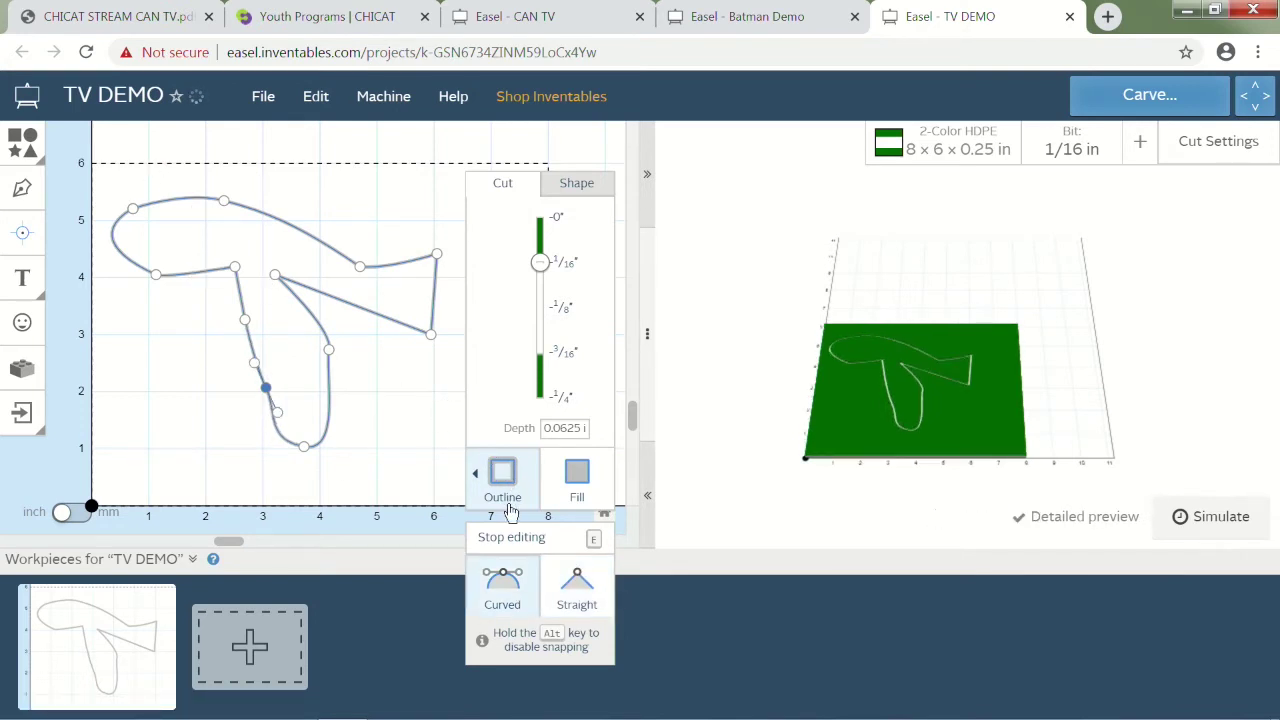
left_click(512, 545)
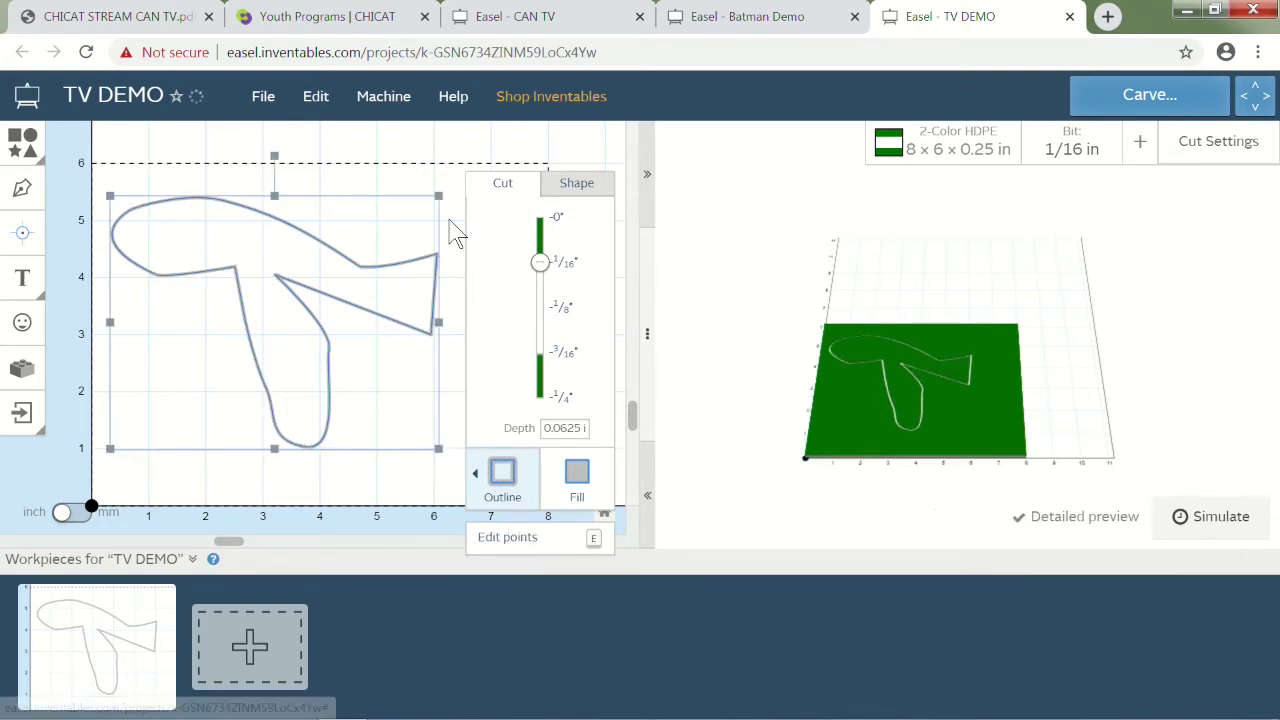
left_click_drag(440, 199, 297, 284)
Delete the rocket and draw a new closed, roughly rectangular marshmallow outline
key("Delete")
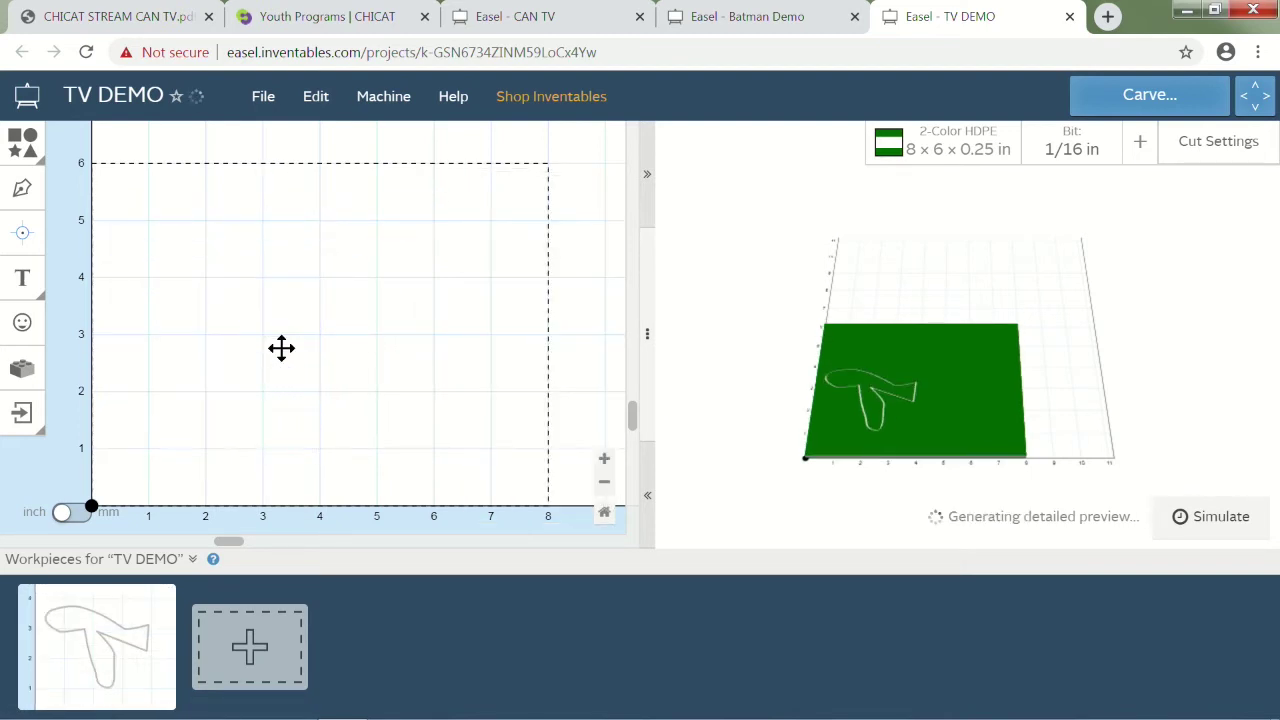
left_click(22, 188)
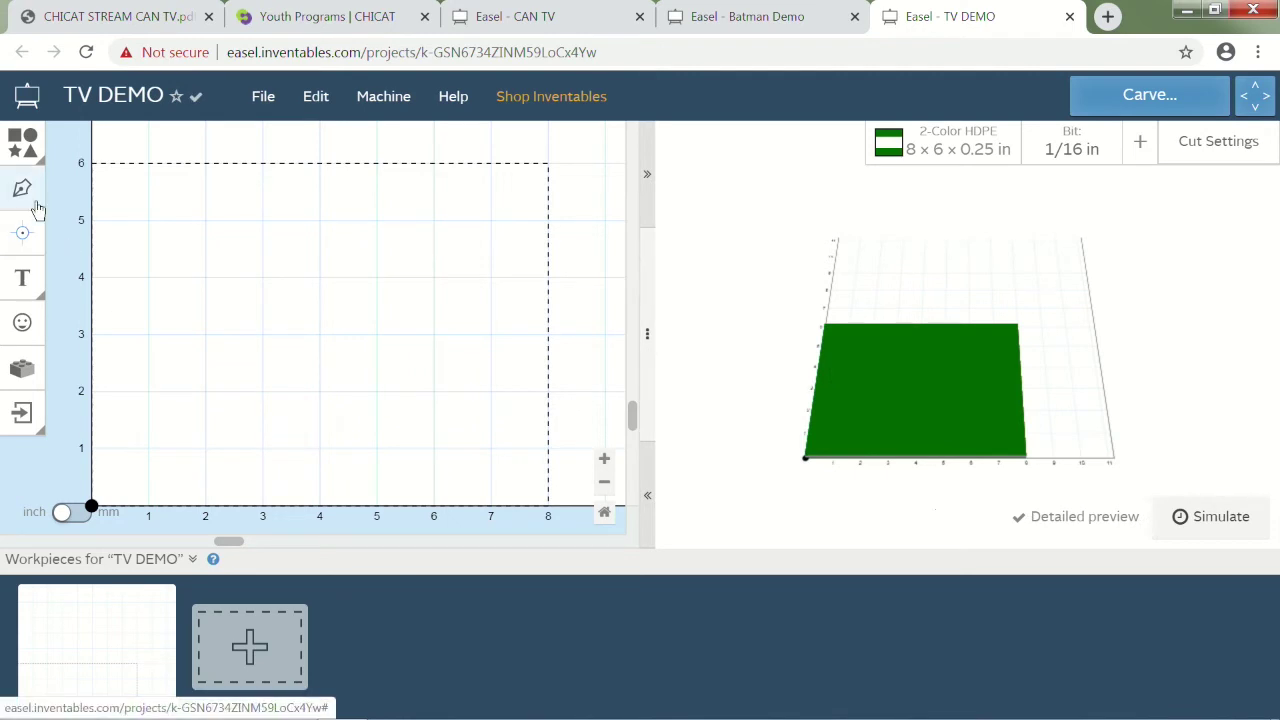
left_click(330, 234)
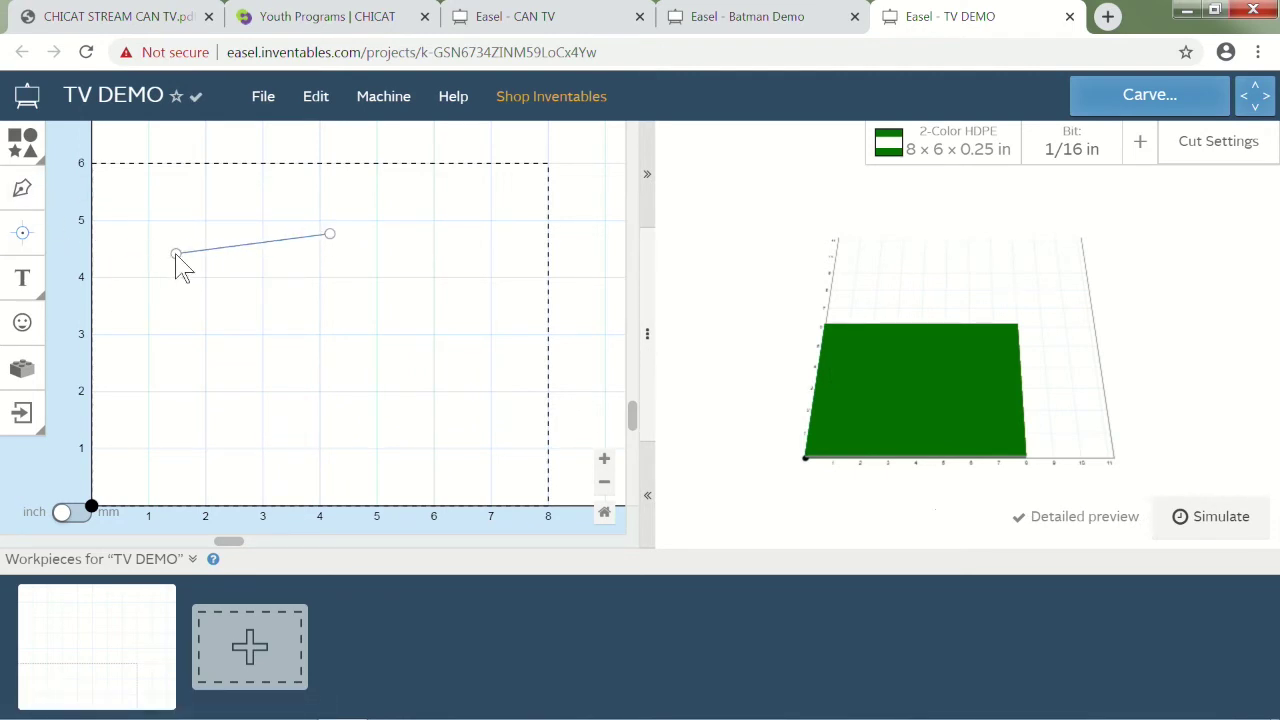
left_click(166, 241)
left_click(182, 406)
left_click(170, 434)
left_click(338, 431)
left_click(330, 235)
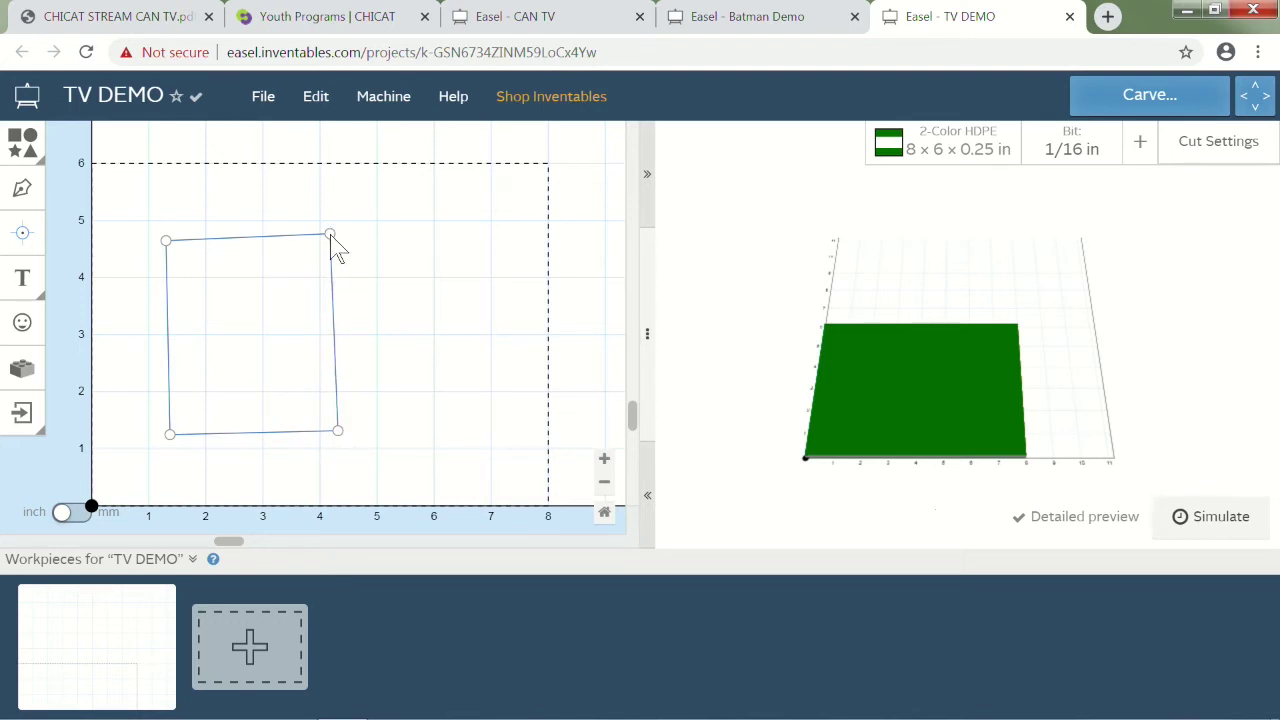
Round the top-right and top-left corners so the top edge curves gently
left_click(543, 548)
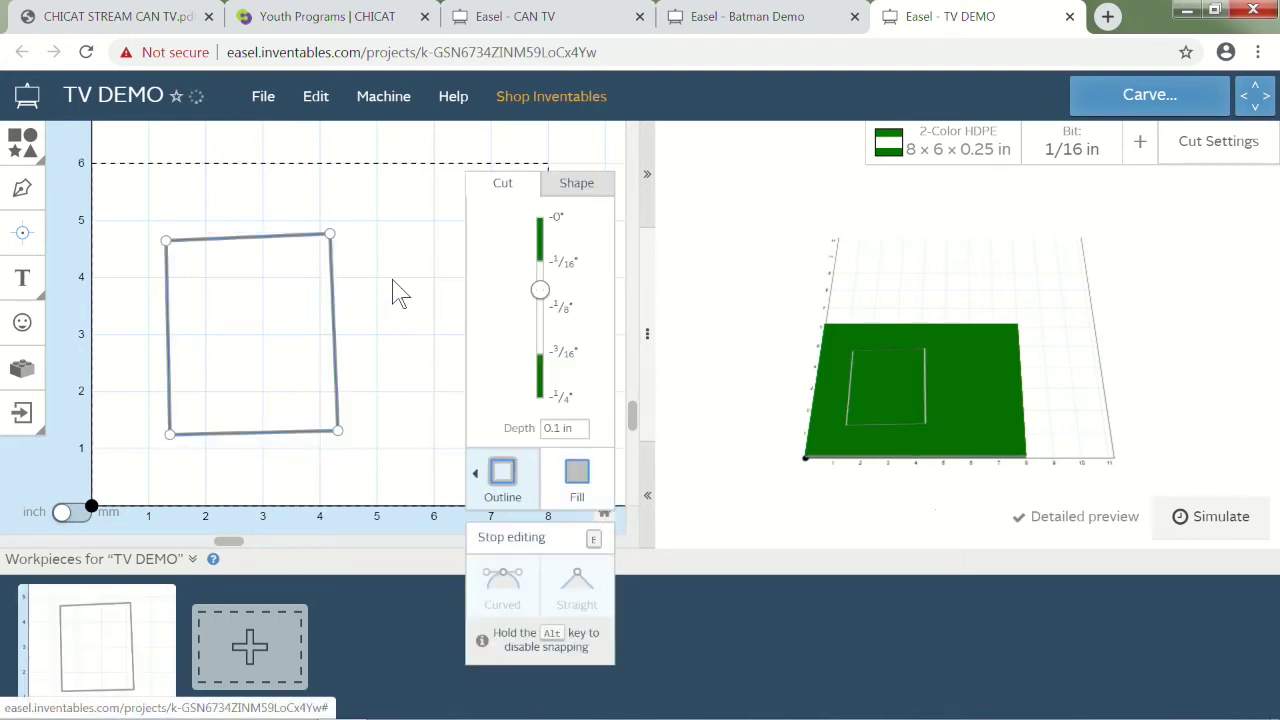
left_click(330, 235)
left_click(502, 585)
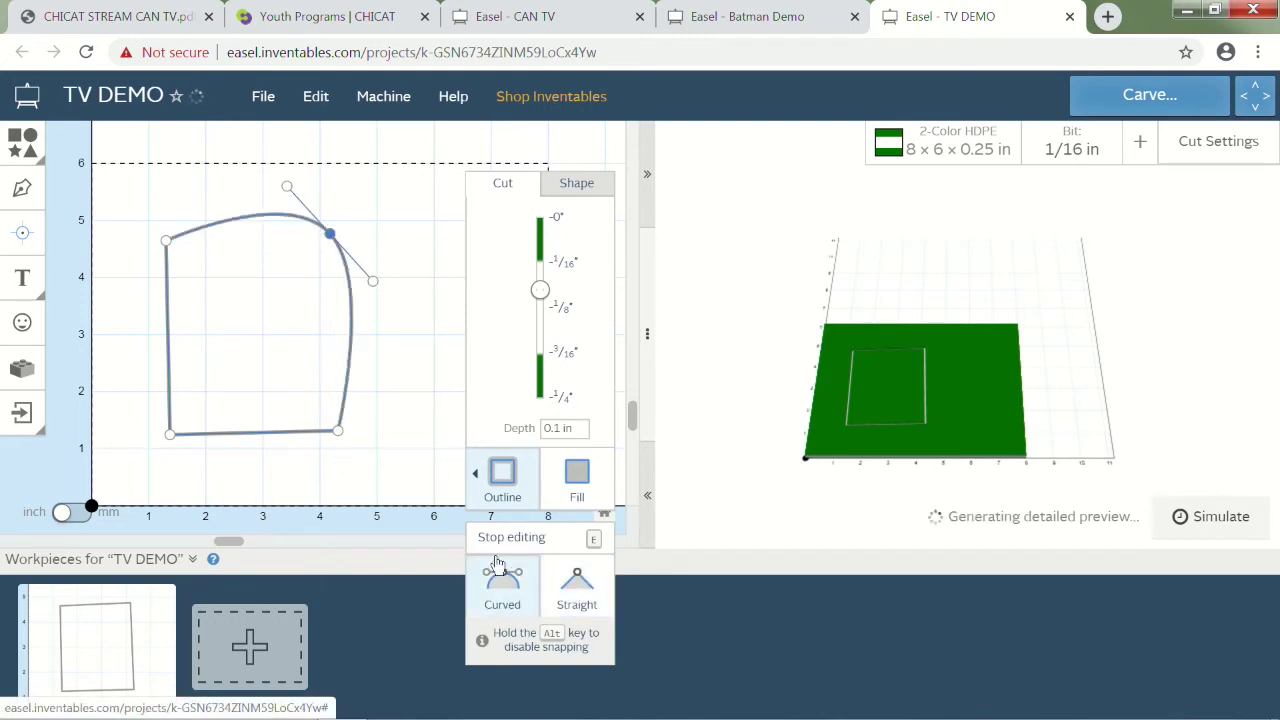
left_click(166, 241)
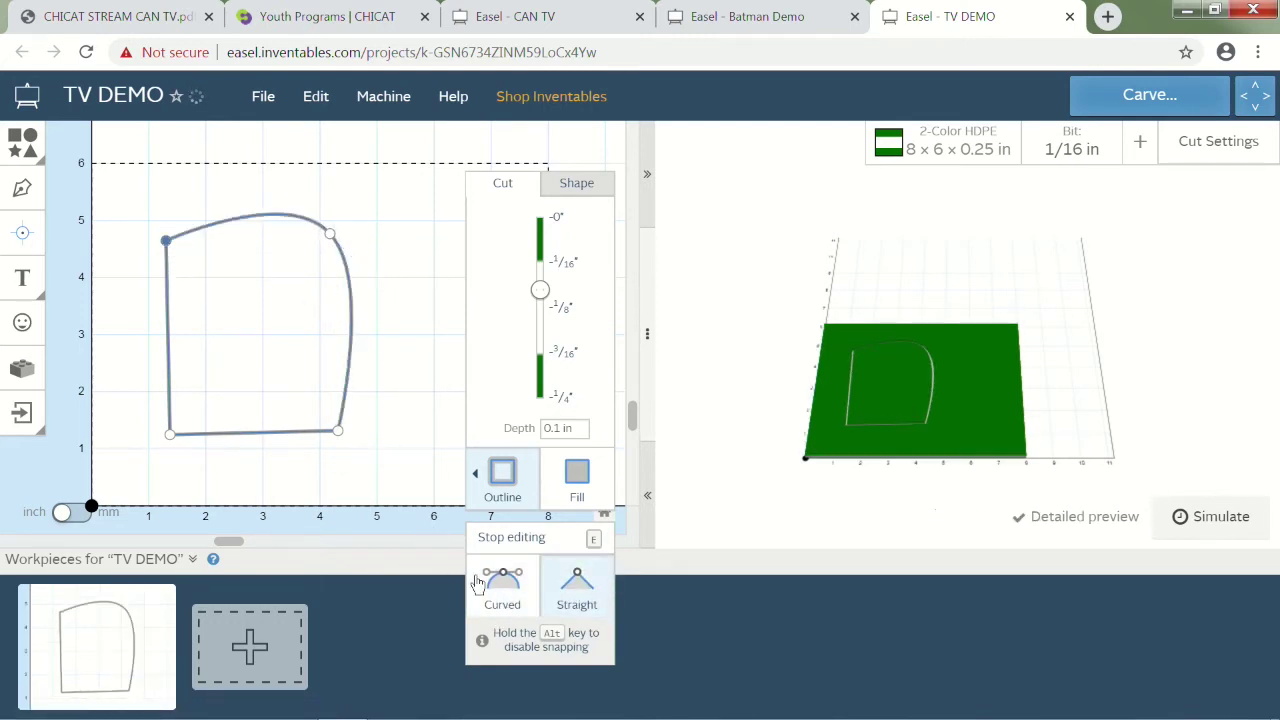
left_click(502, 585)
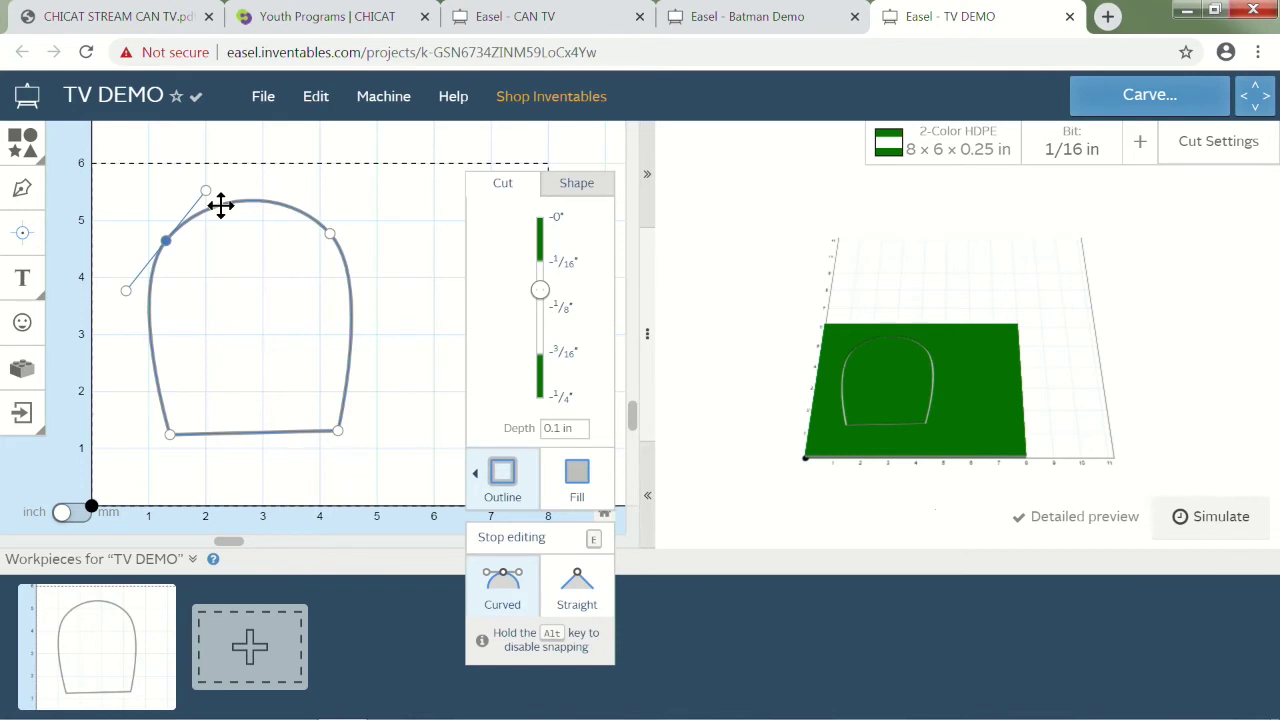
left_click_drag(224, 207, 245, 263)
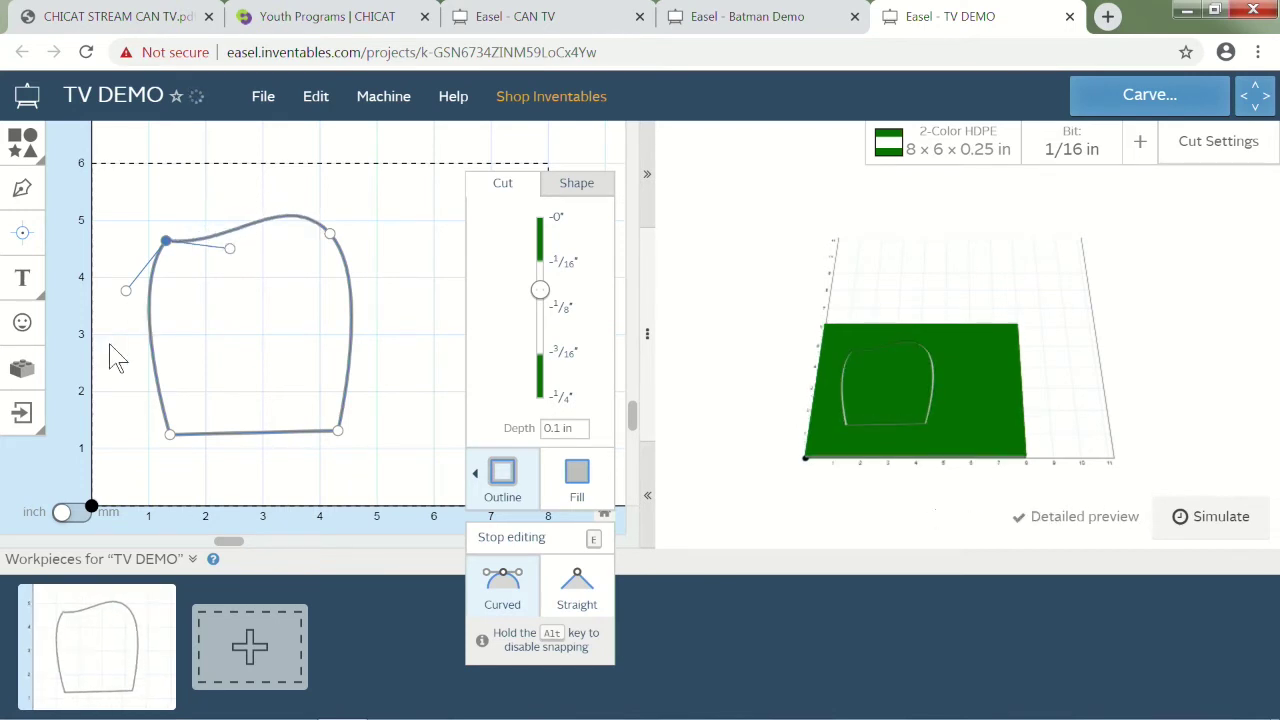
Round the outline's bottom-left corner into a curve
left_click(170, 434)
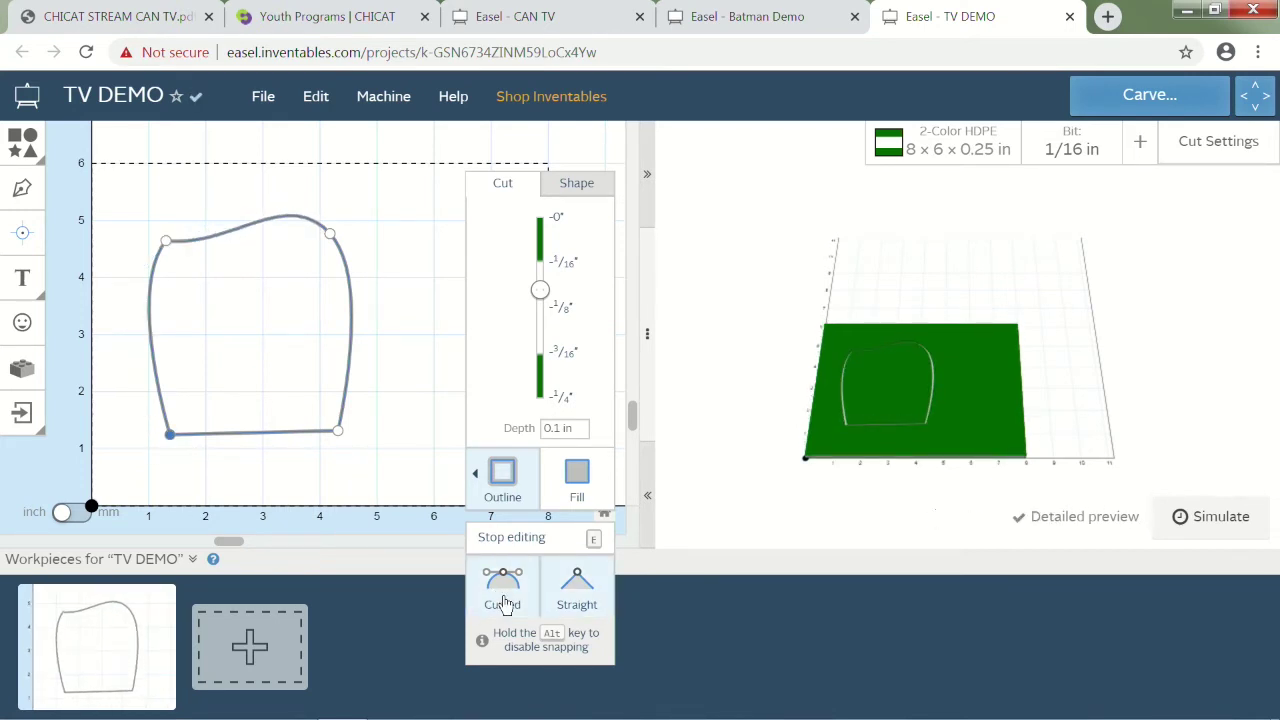
left_click(502, 585)
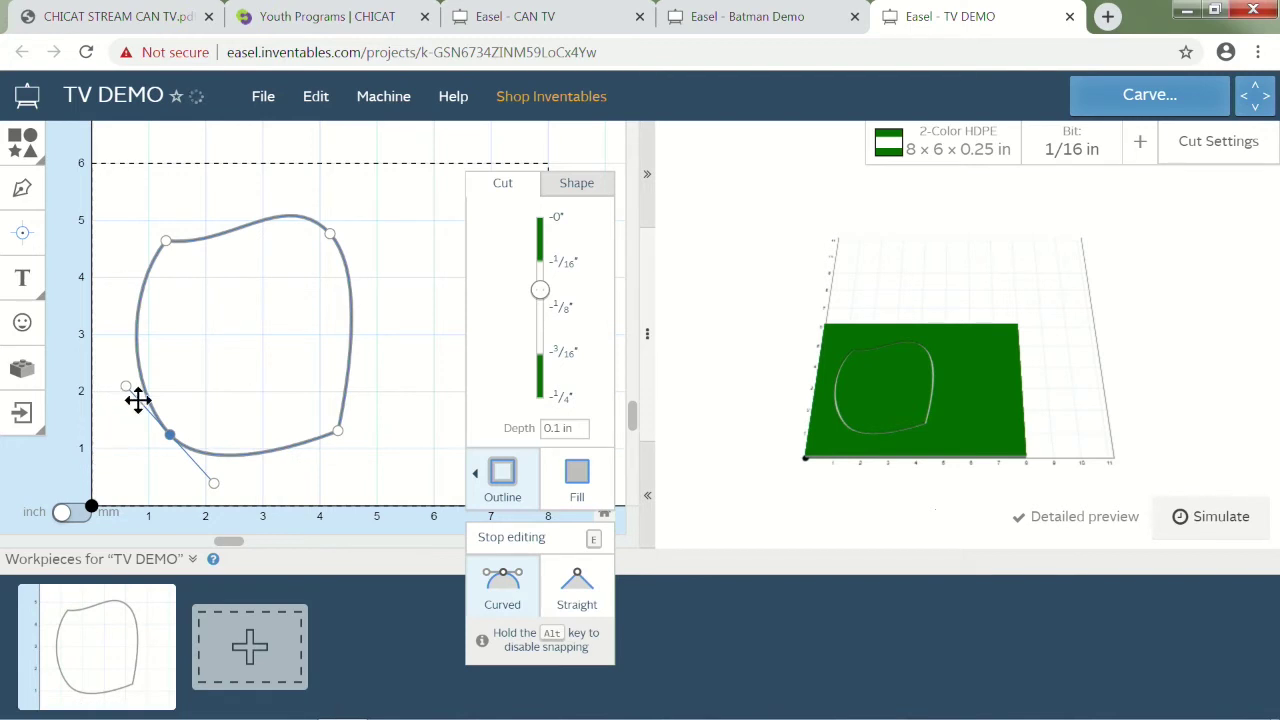
left_click_drag(138, 400, 200, 371)
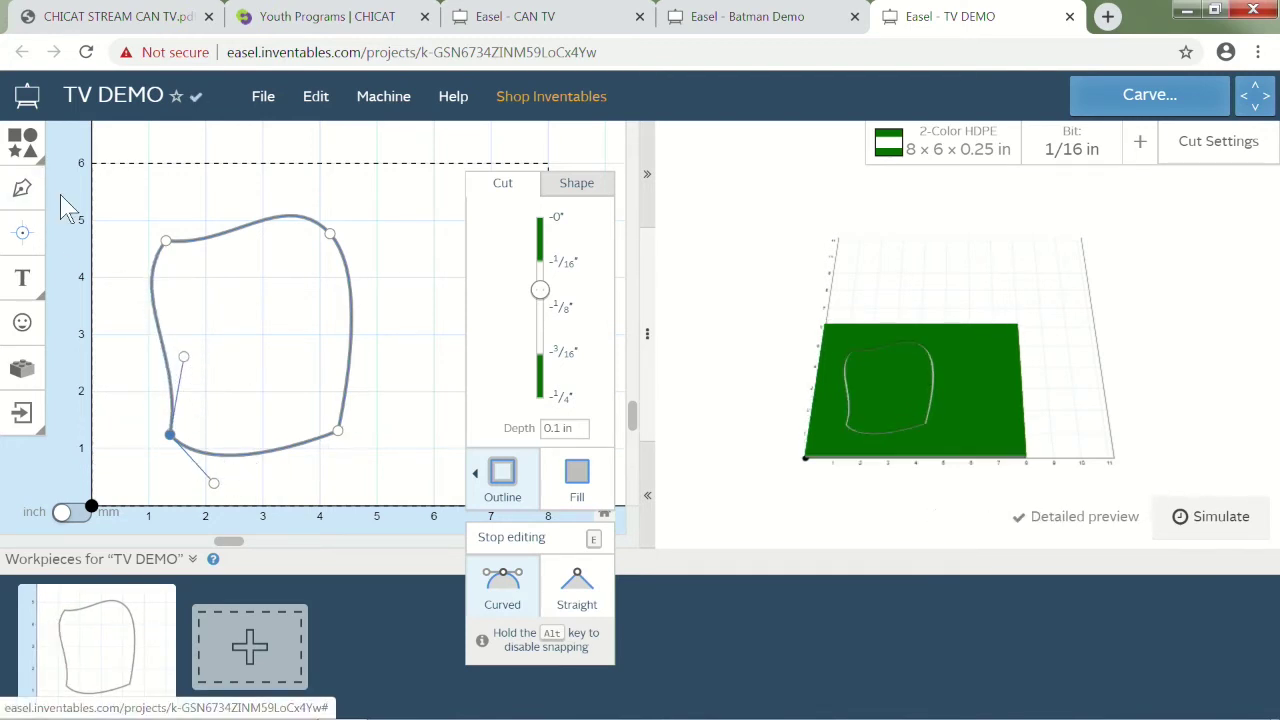
Finish editing the outline's points and add a circle from the basic shapes
key("e")
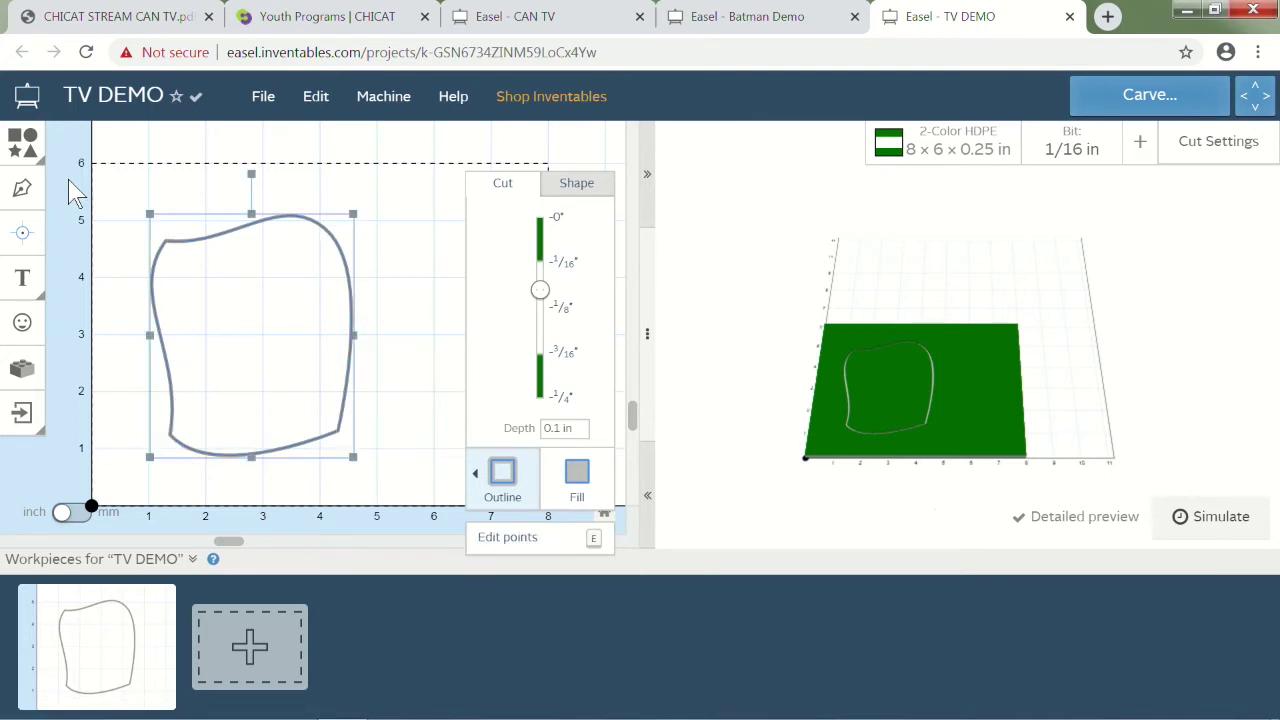
left_click(36, 200)
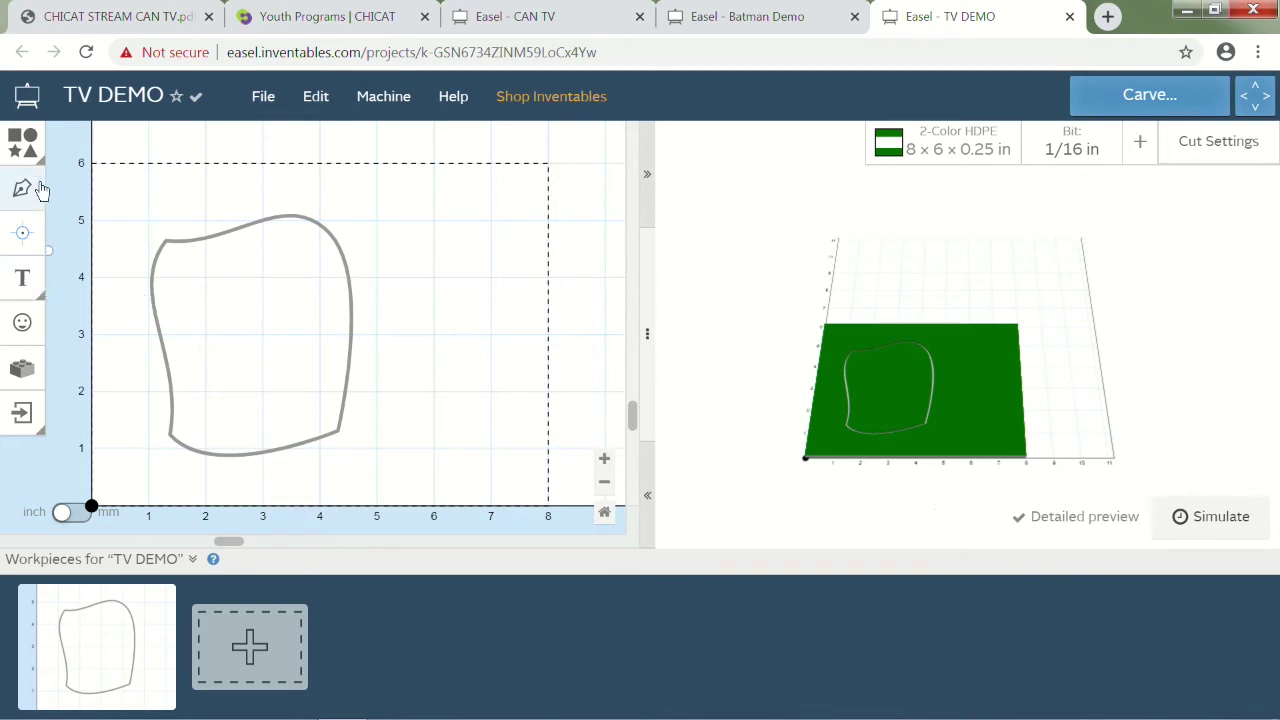
left_click(24, 145)
left_click(120, 164)
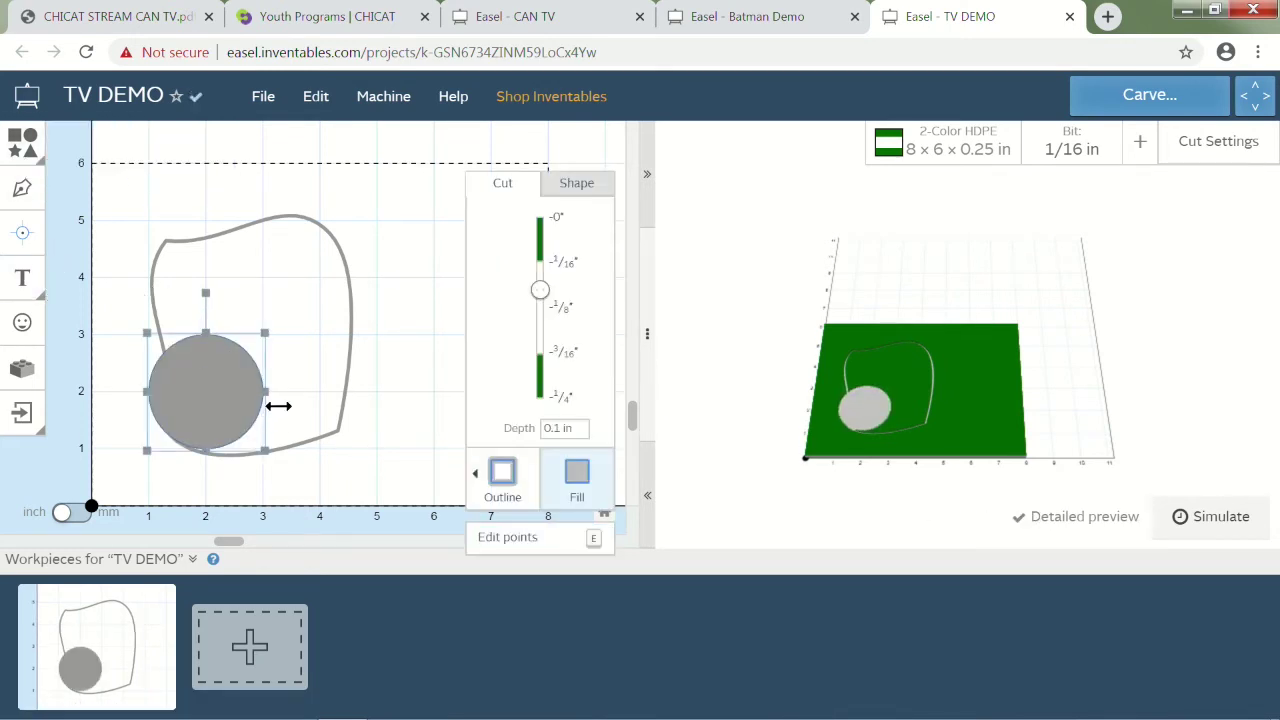
Resize the circle into a small tall oval eye and duplicate it to the left as the second eye
left_click_drag(278, 406, 220, 395)
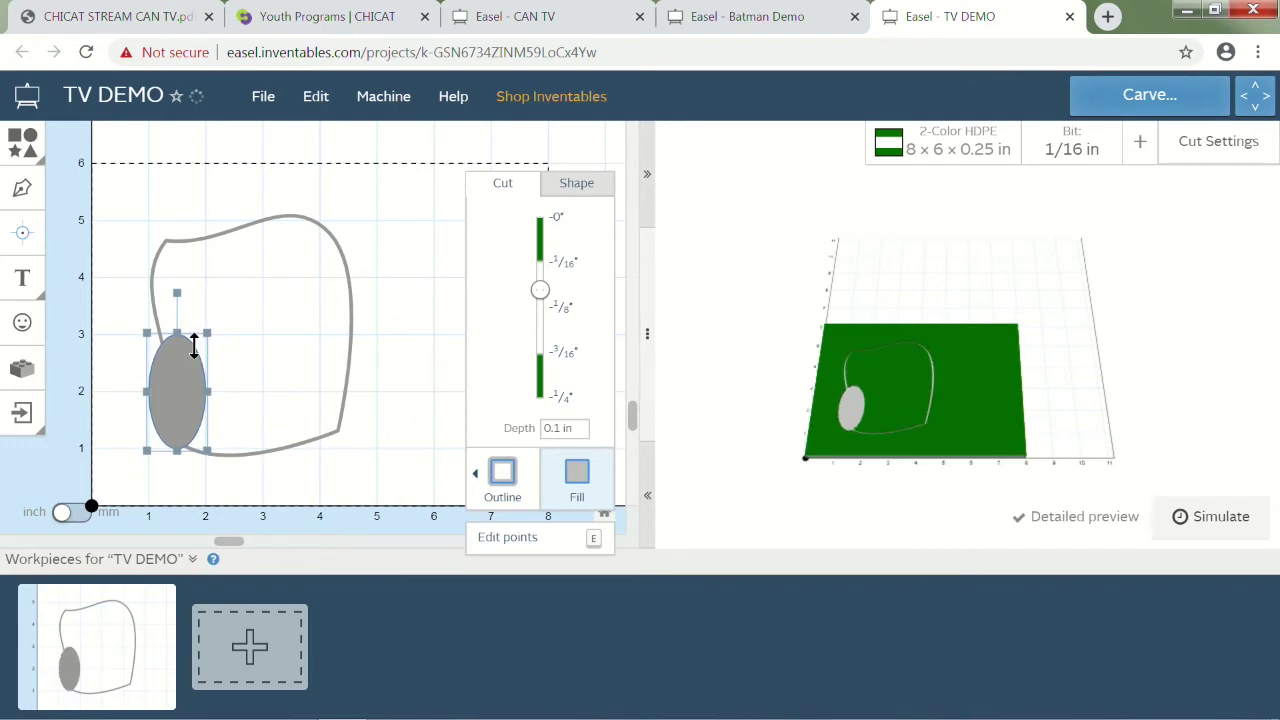
left_click_drag(194, 345, 294, 329)
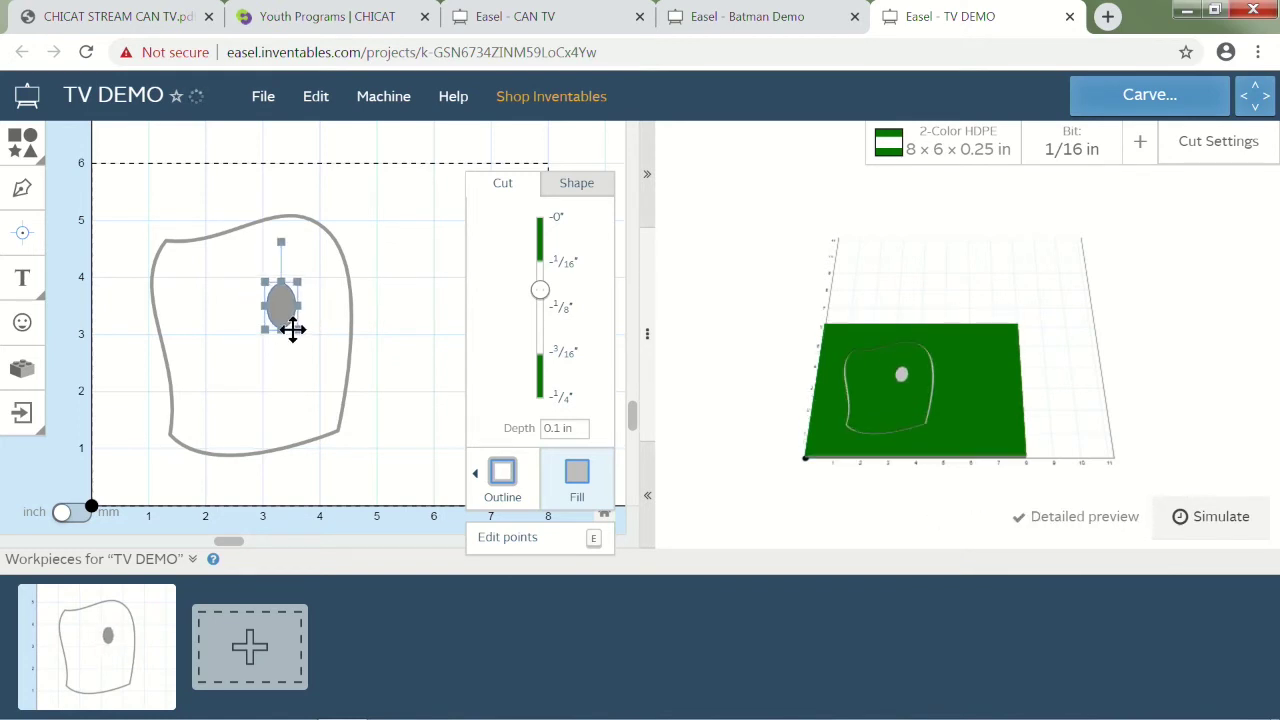
key("ctrl+d")
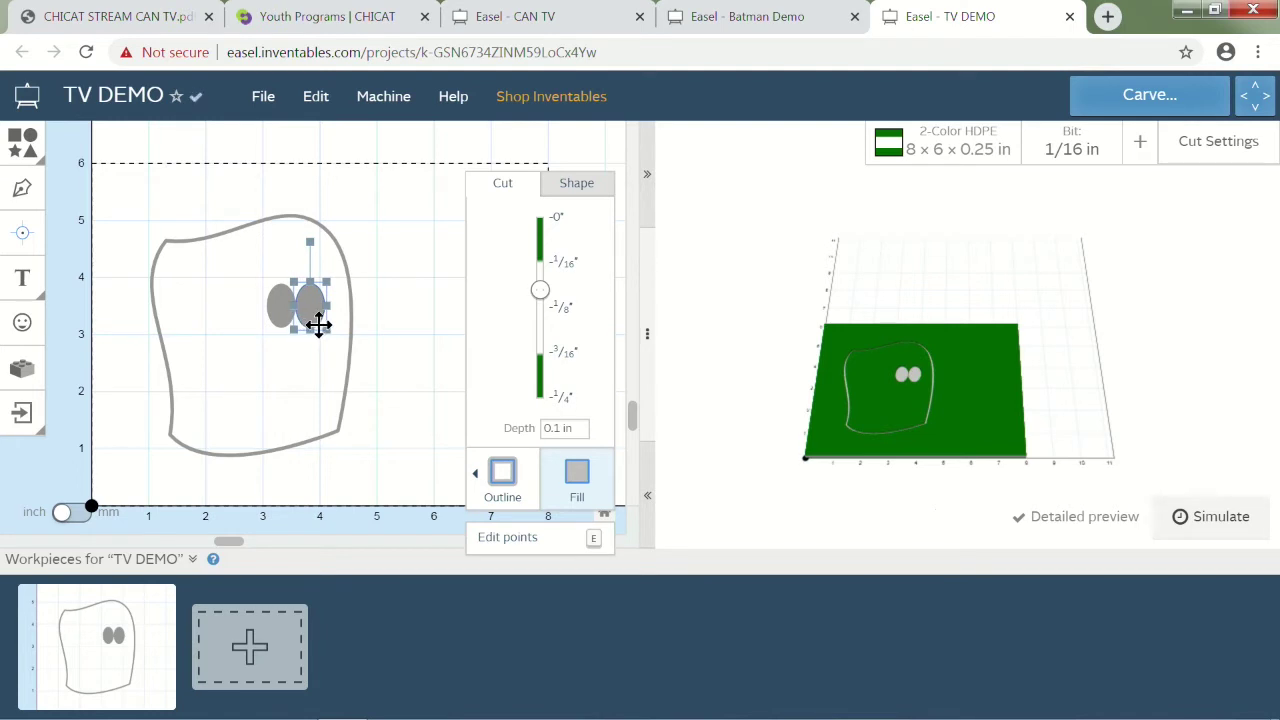
left_click_drag(318, 324, 226, 324)
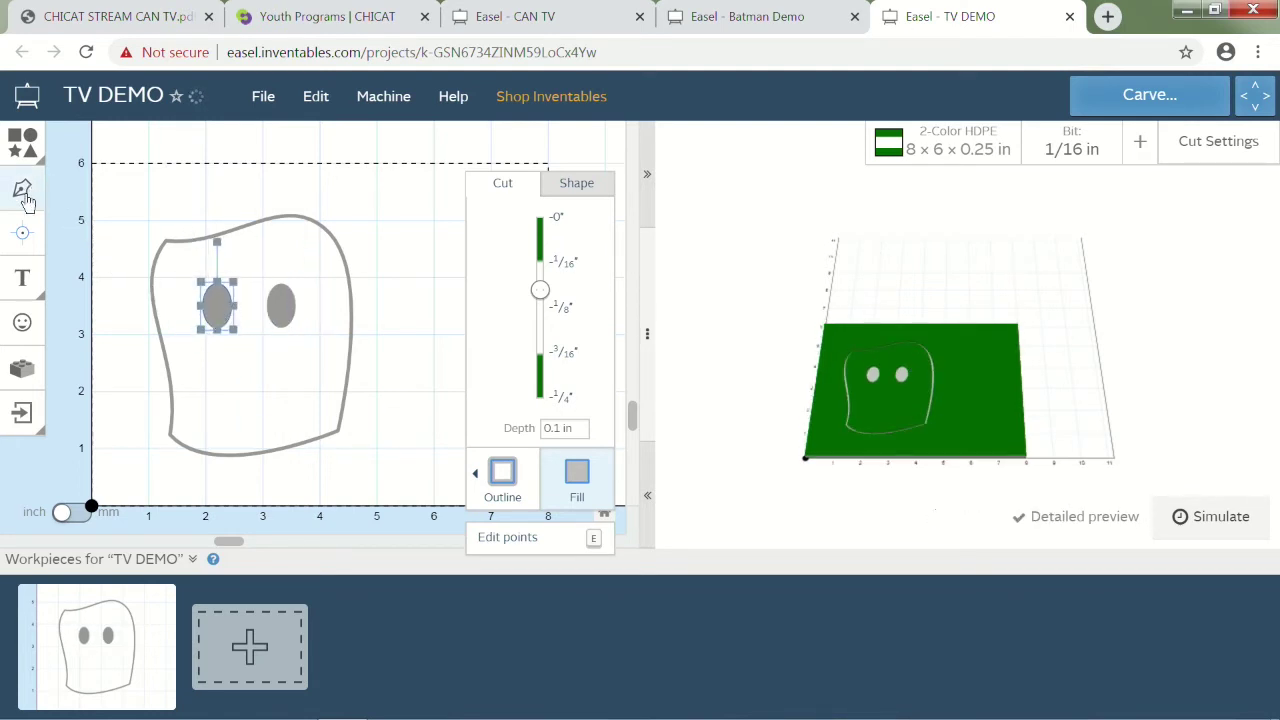
Draw a closed triangle below the marshmallow's eyes with the Pen tool
left_click(24, 193)
left_click(202, 371)
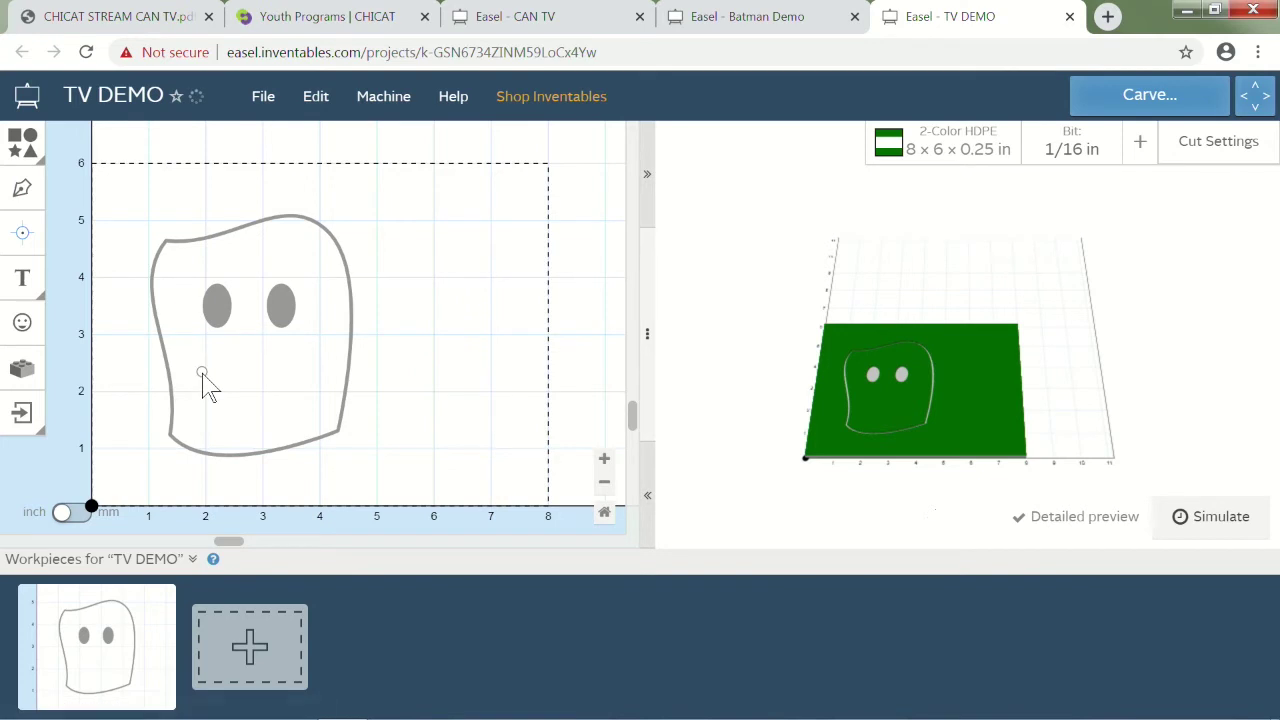
left_click(316, 372)
left_click(254, 403)
left_click(203, 374)
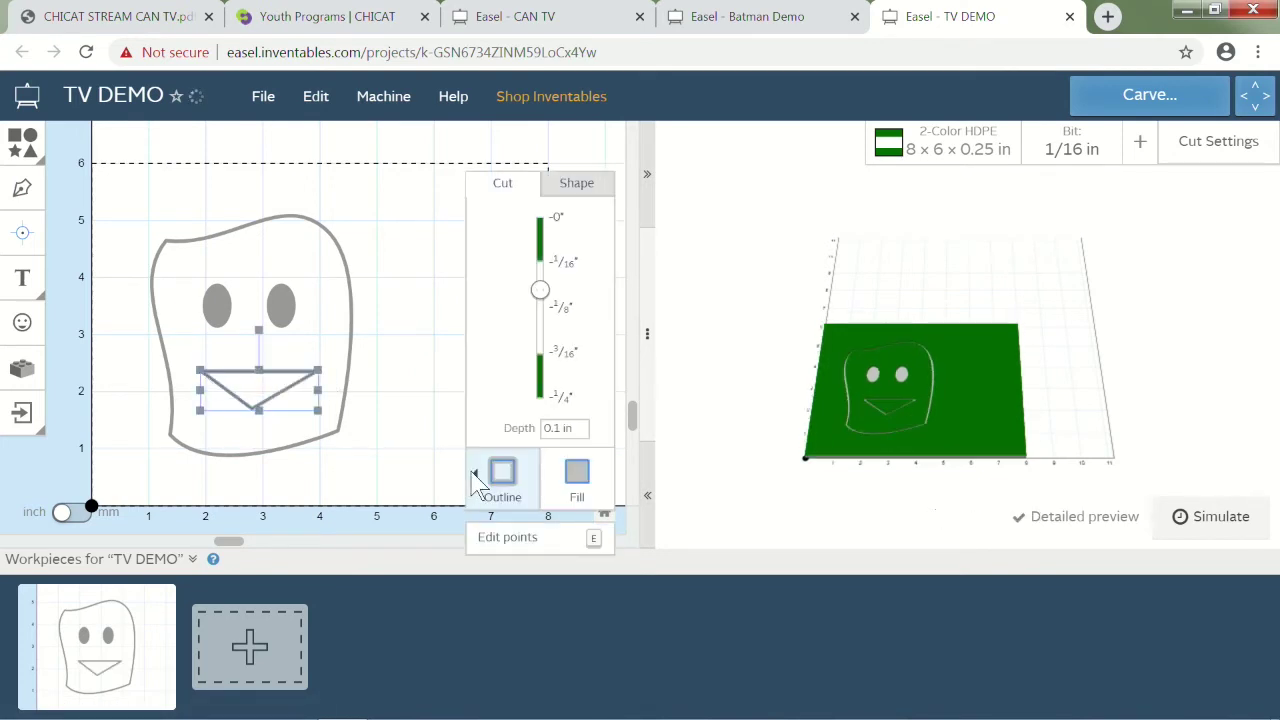
Curve the triangle's bottom point into a half-moon smile and fill it solid
left_click(533, 540)
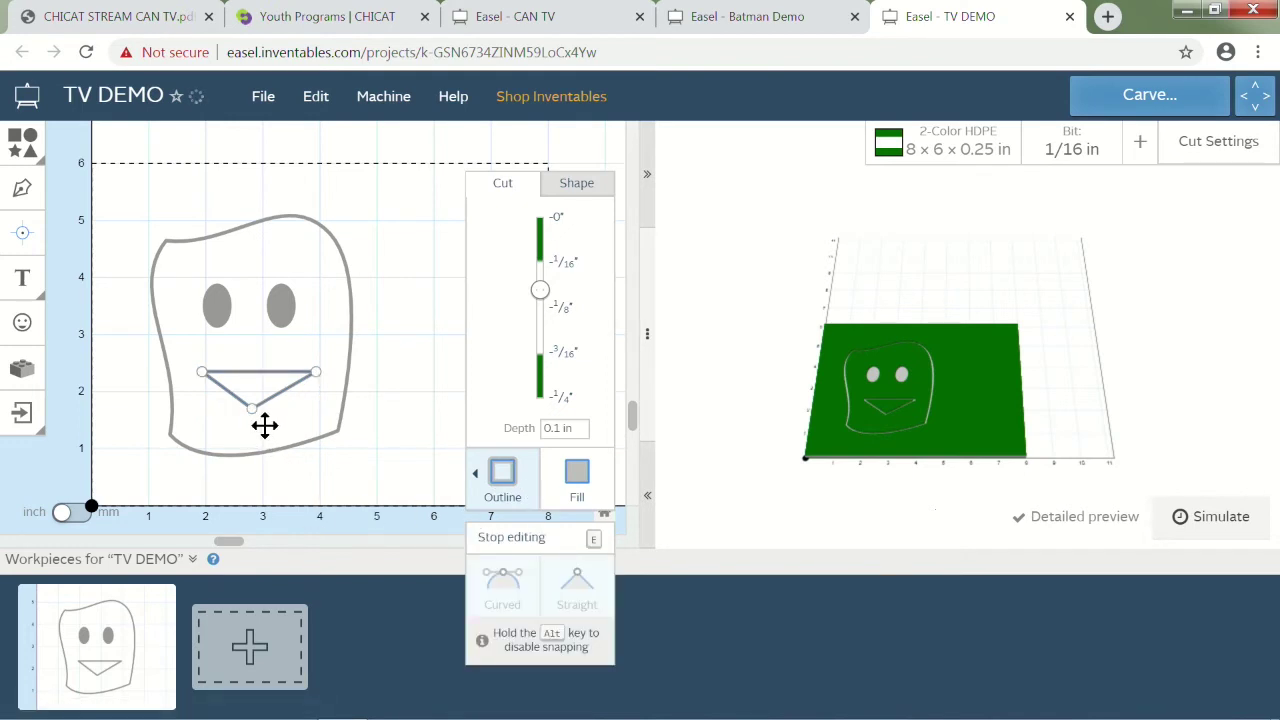
left_click(254, 409)
left_click(490, 588)
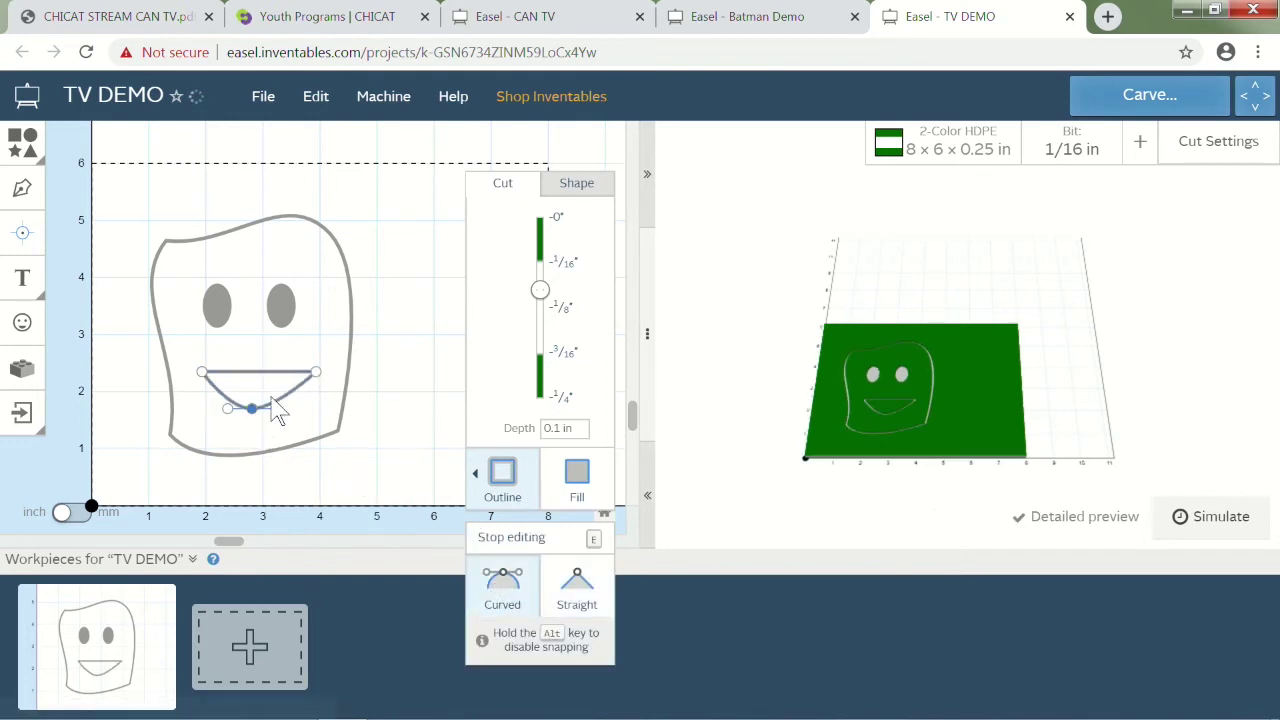
left_click_drag(292, 427, 323, 429)
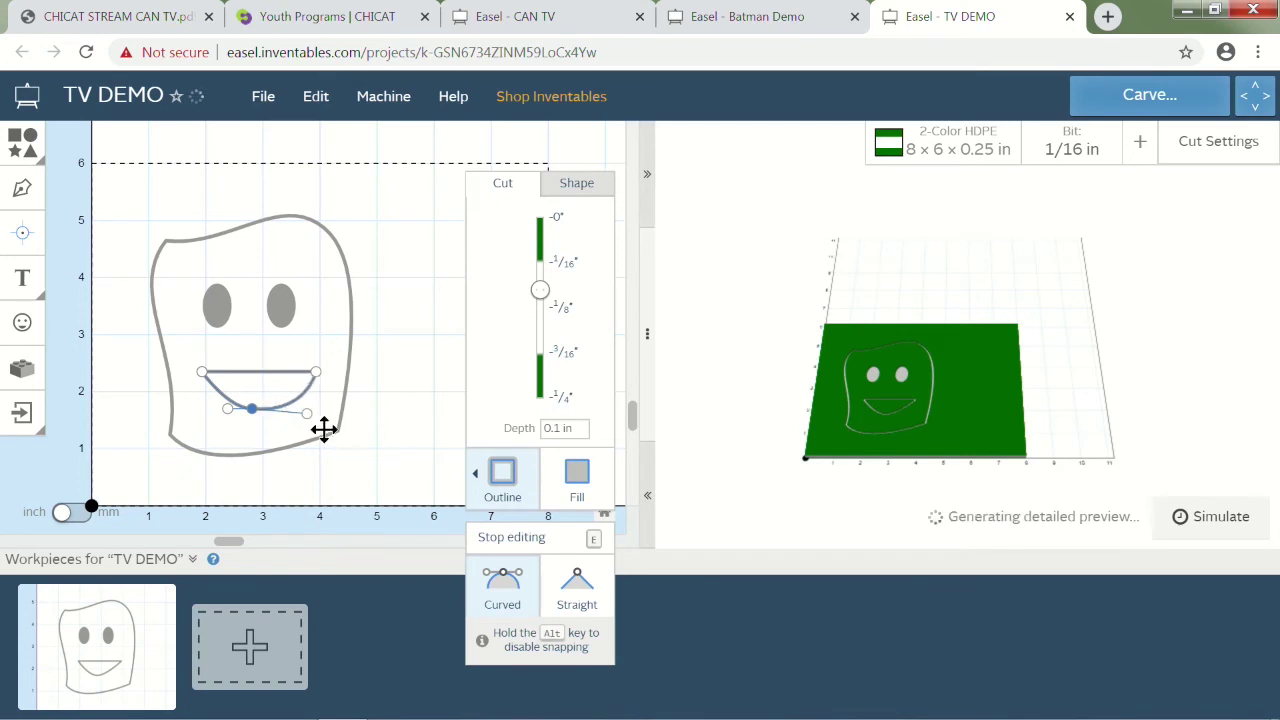
left_click_drag(236, 427, 217, 417)
left_click_drag(323, 428, 329, 422)
left_click(563, 486)
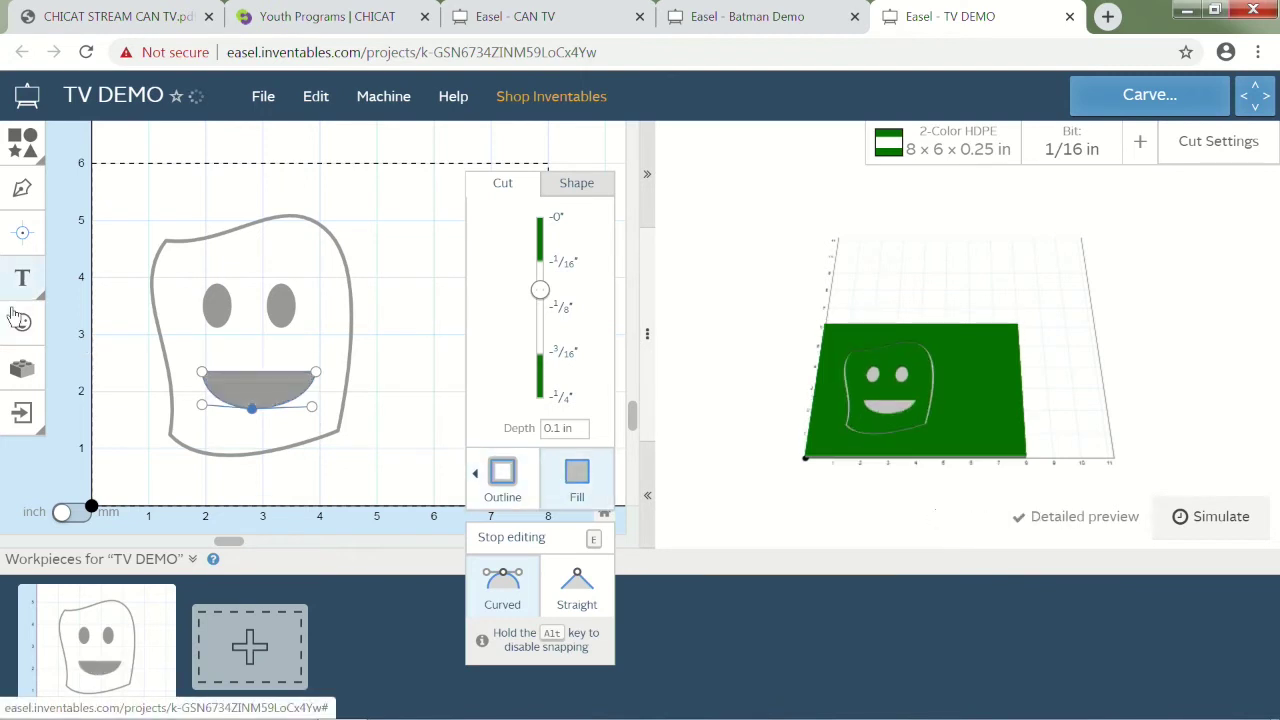
key("e")
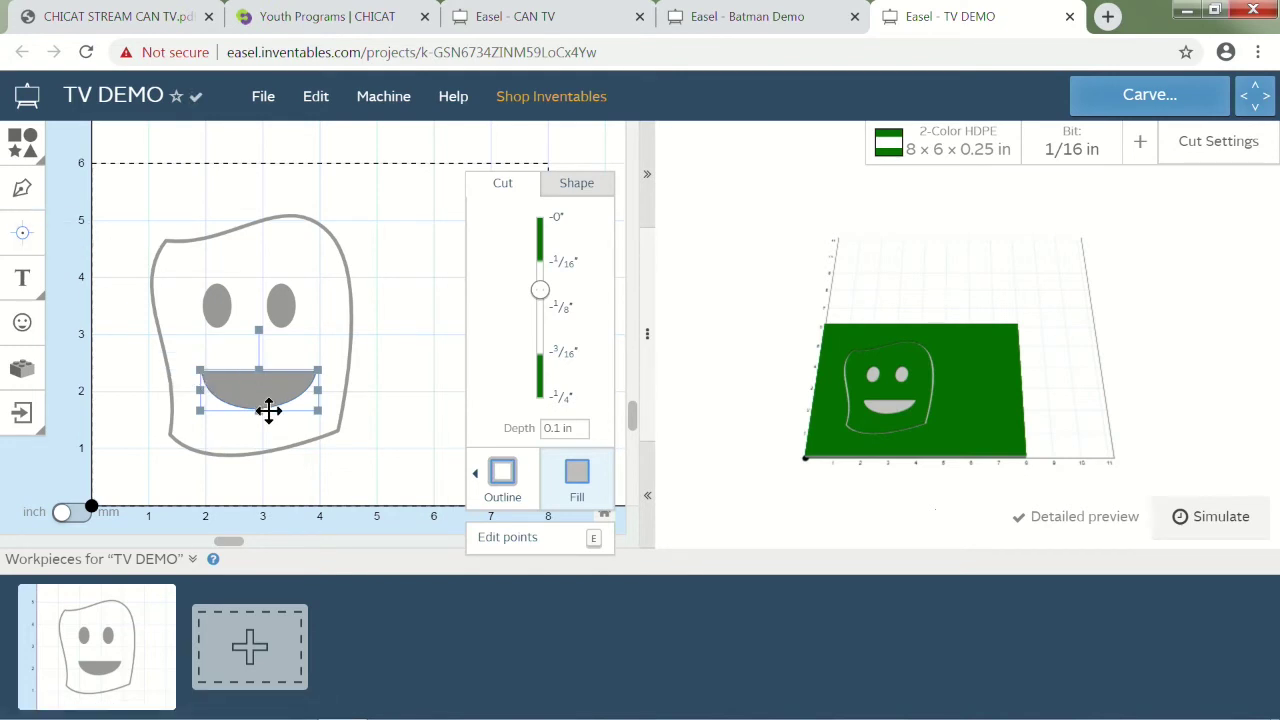
Nudge the mouth under the eyes, then scale outline, eyes and mouth together to about 1.6 in wide
mouse_move(268, 410)
left_mouse_down()
mouse_move(242, 397)
mouse_move(269, 391)
left_mouse_up()
left_click_drag(100, 200, 400, 465)
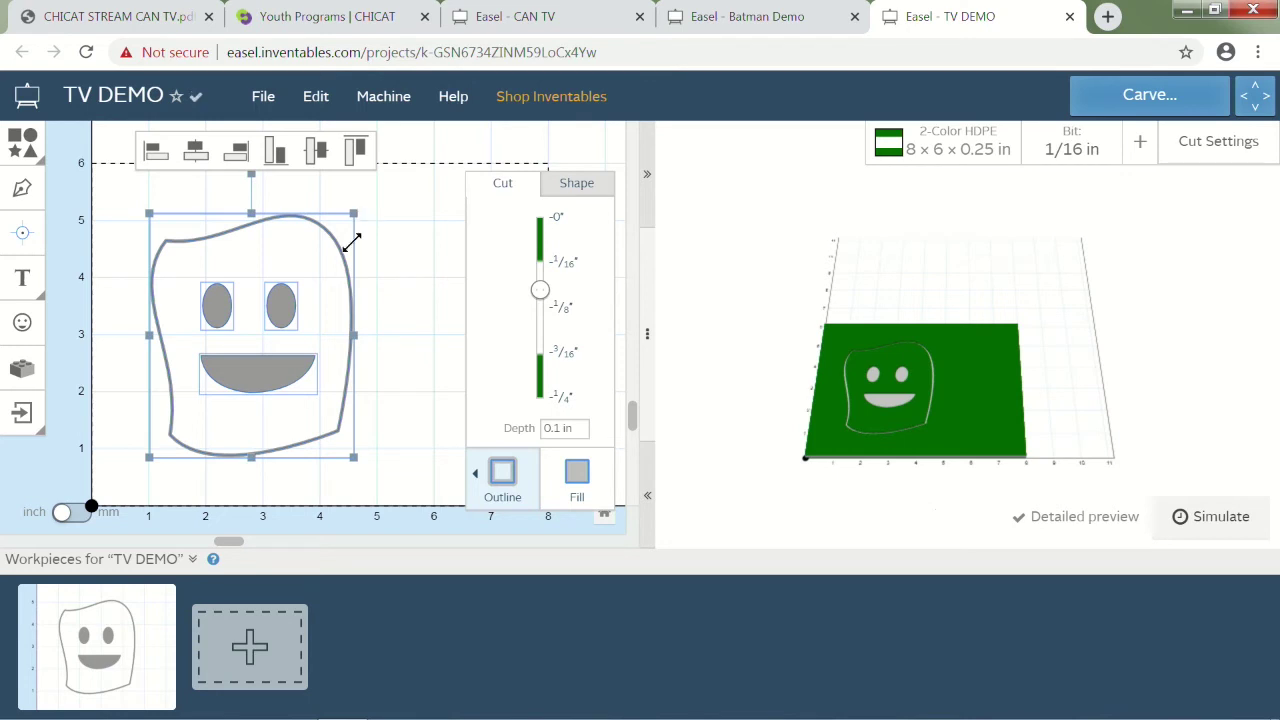
left_click_drag(347, 248, 300, 296)
left_click(380, 314)
Add a star, size it, and place it right of the face tilted about 15°
left_click(30, 150)
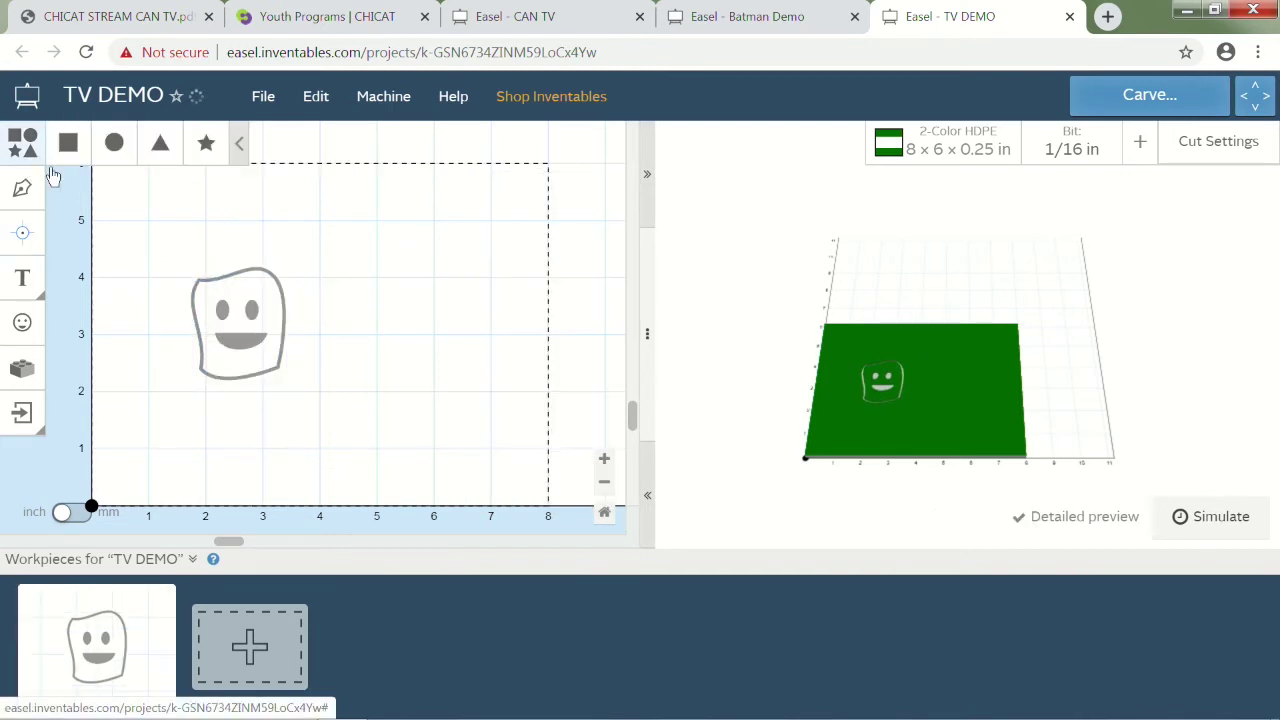
left_click(214, 150)
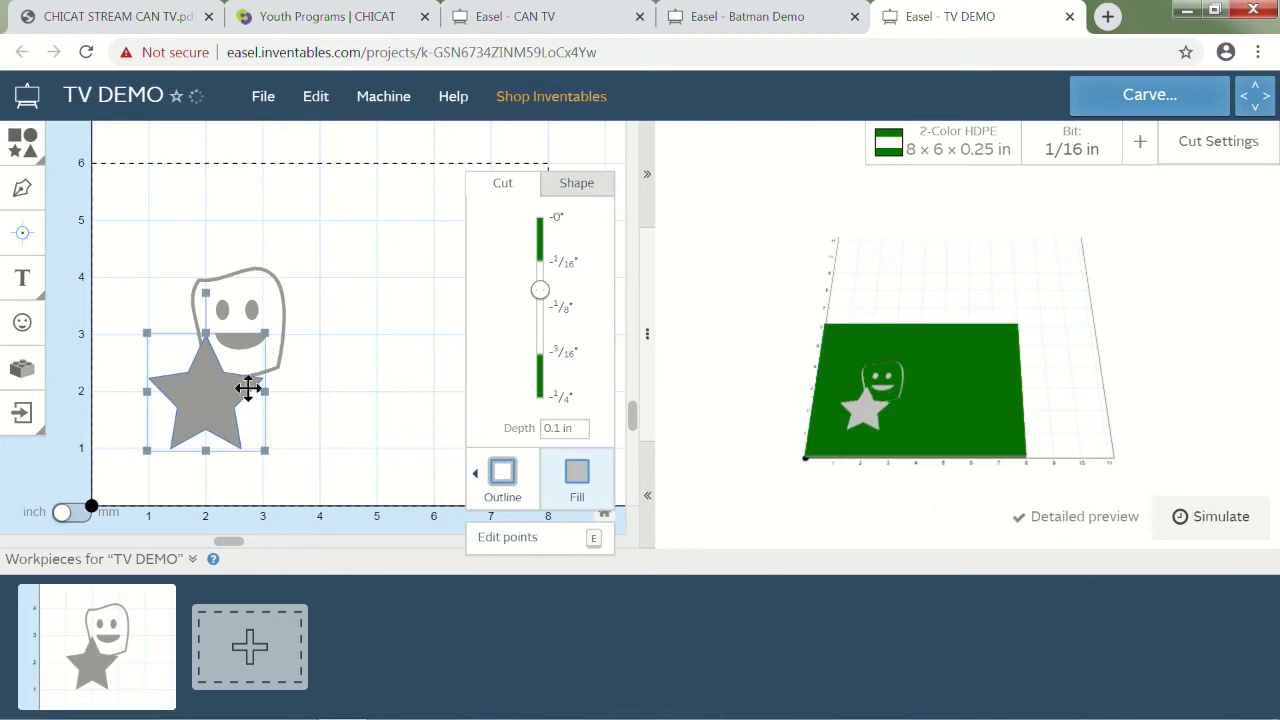
left_click_drag(294, 336, 329, 312)
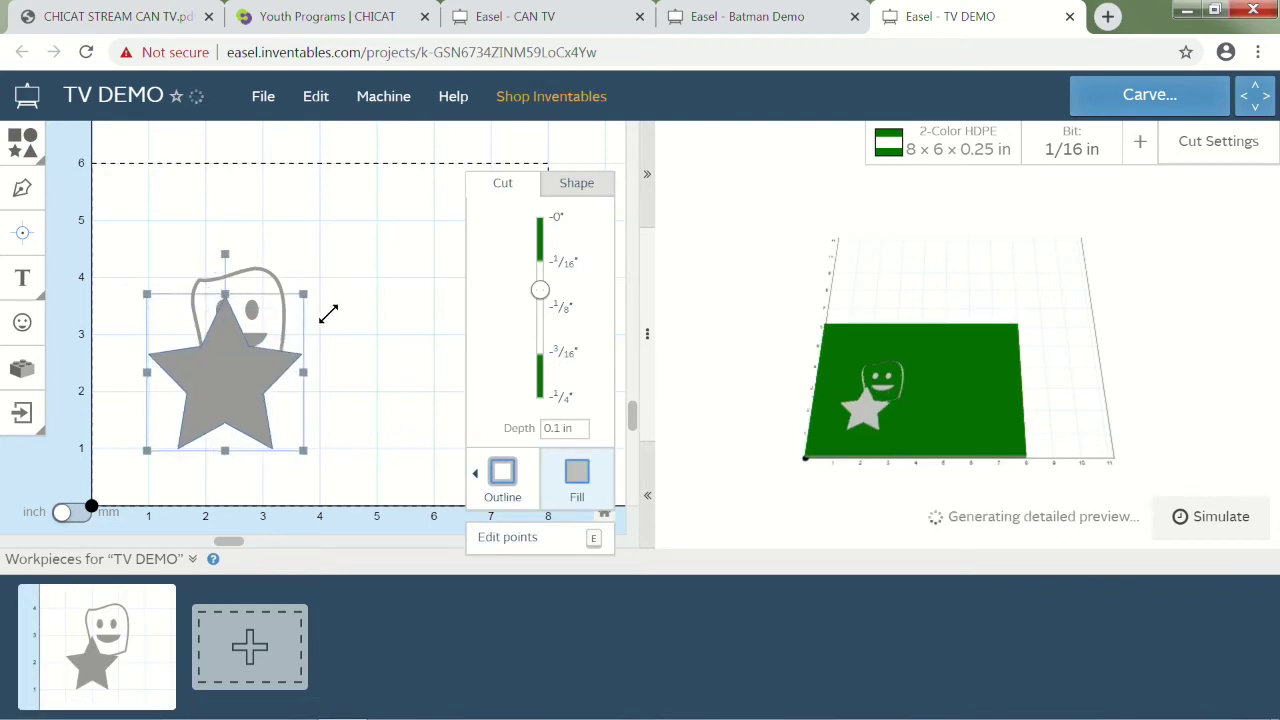
left_click_drag(240, 389, 381, 347)
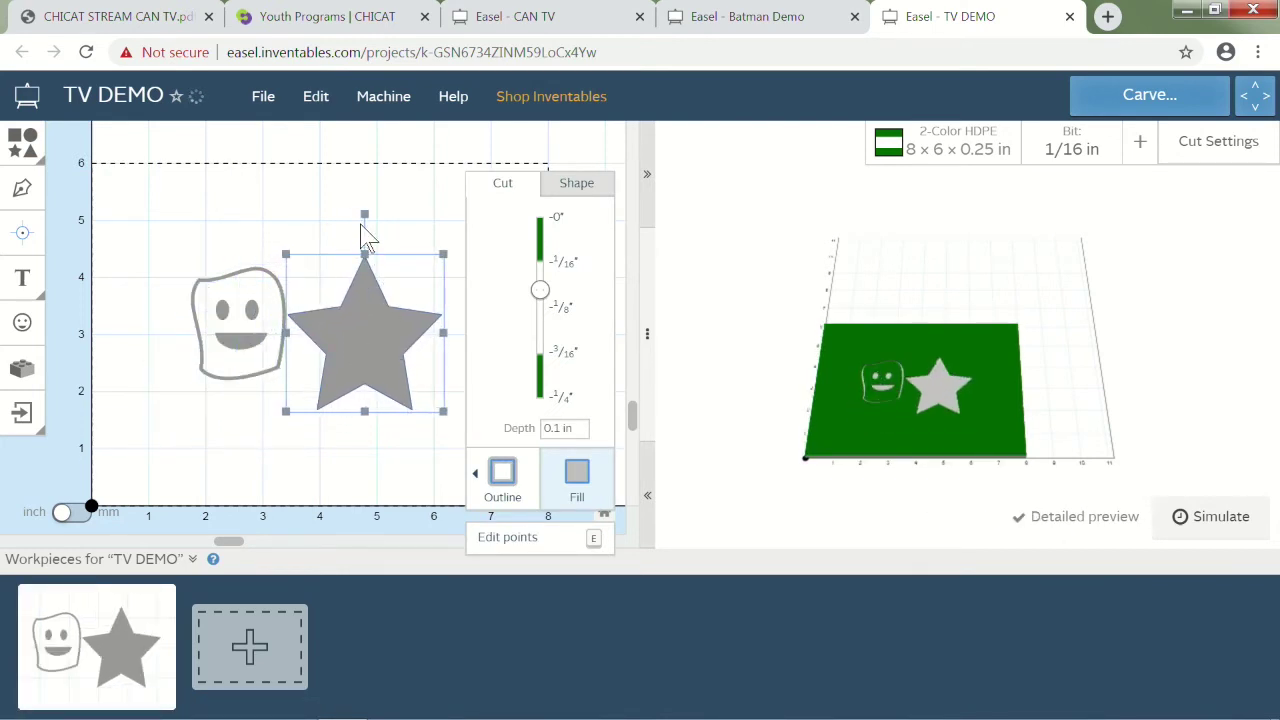
left_click_drag(378, 227, 403, 249)
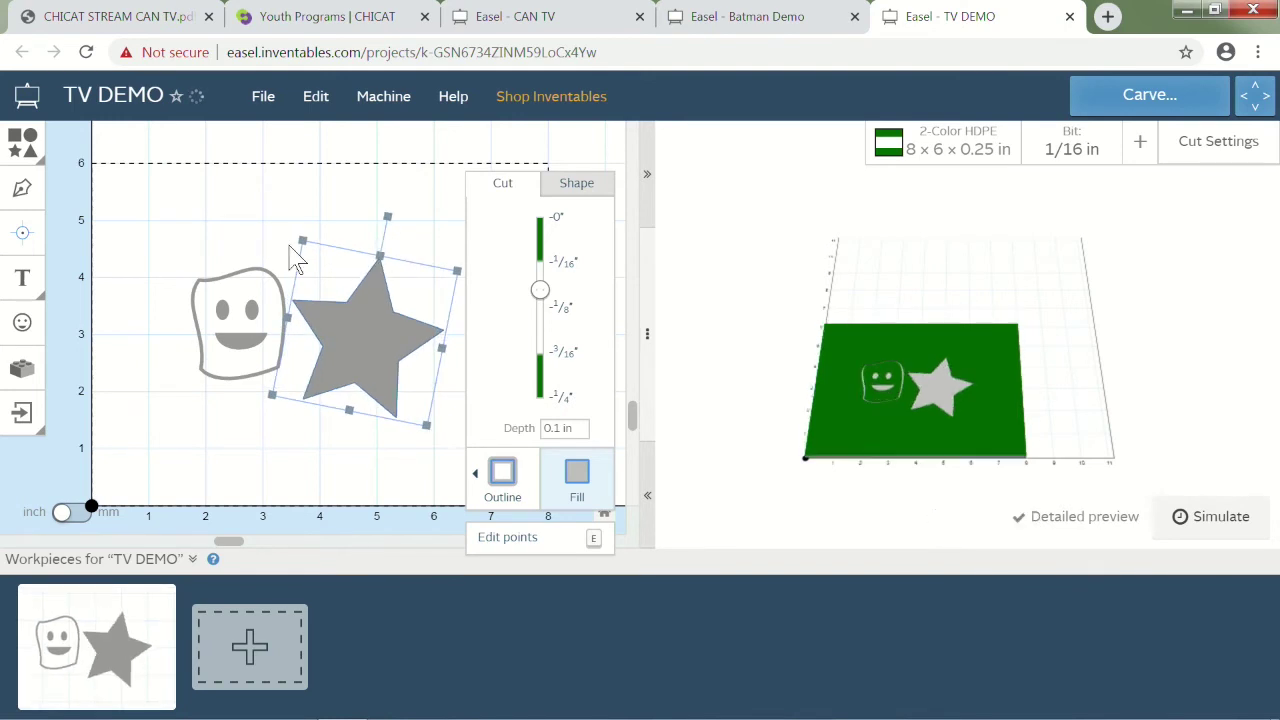
left_click_drag(317, 259, 336, 284)
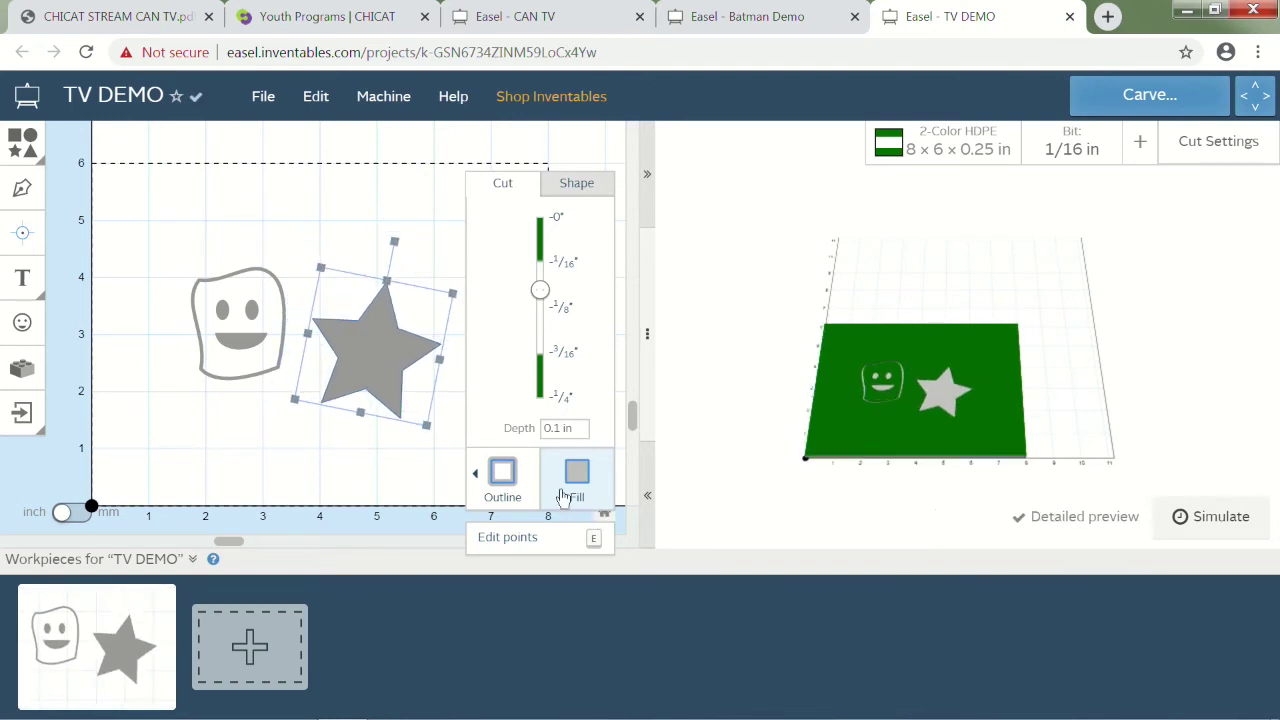
Cut the star as an outline and add a filled circle to the design
left_click(501, 480)
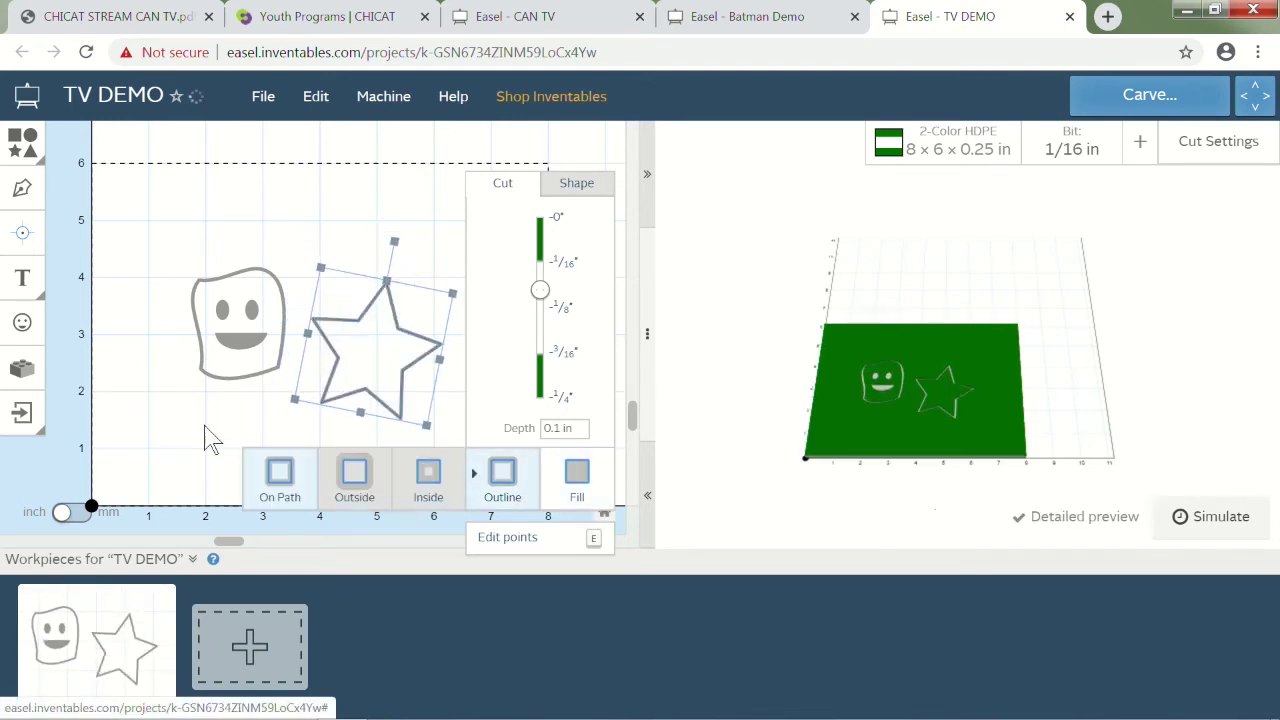
left_click(40, 157)
left_click(117, 146)
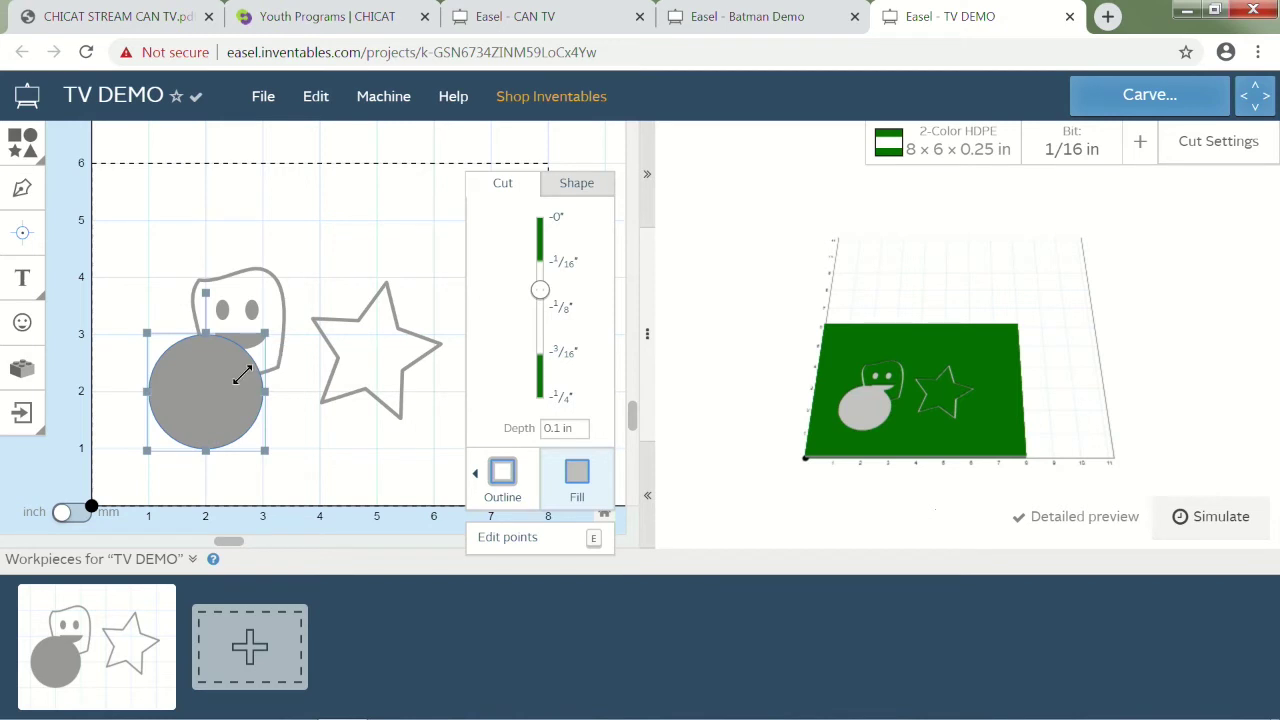
Shrink the circle into an eye dot on the star and duplicate it as the second eye
left_click_drag(228, 386, 376, 350)
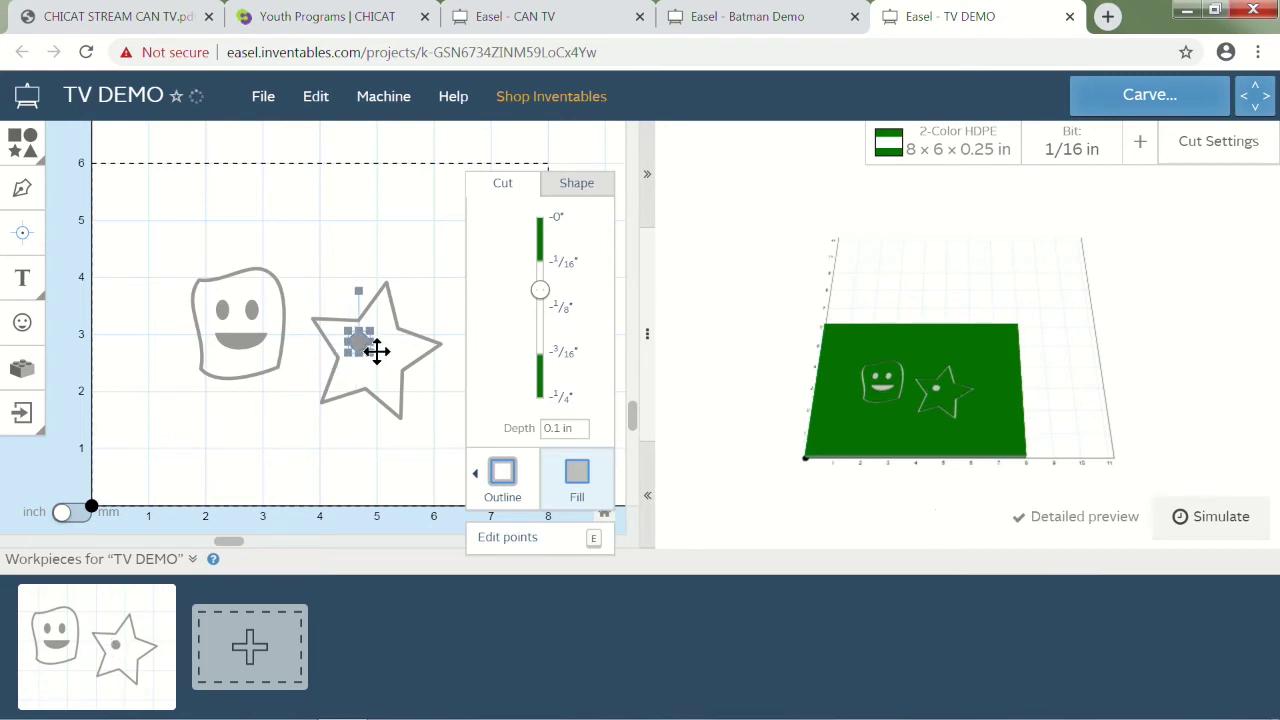
key("ctrl+d")
left_click_drag(390, 358, 403, 366)
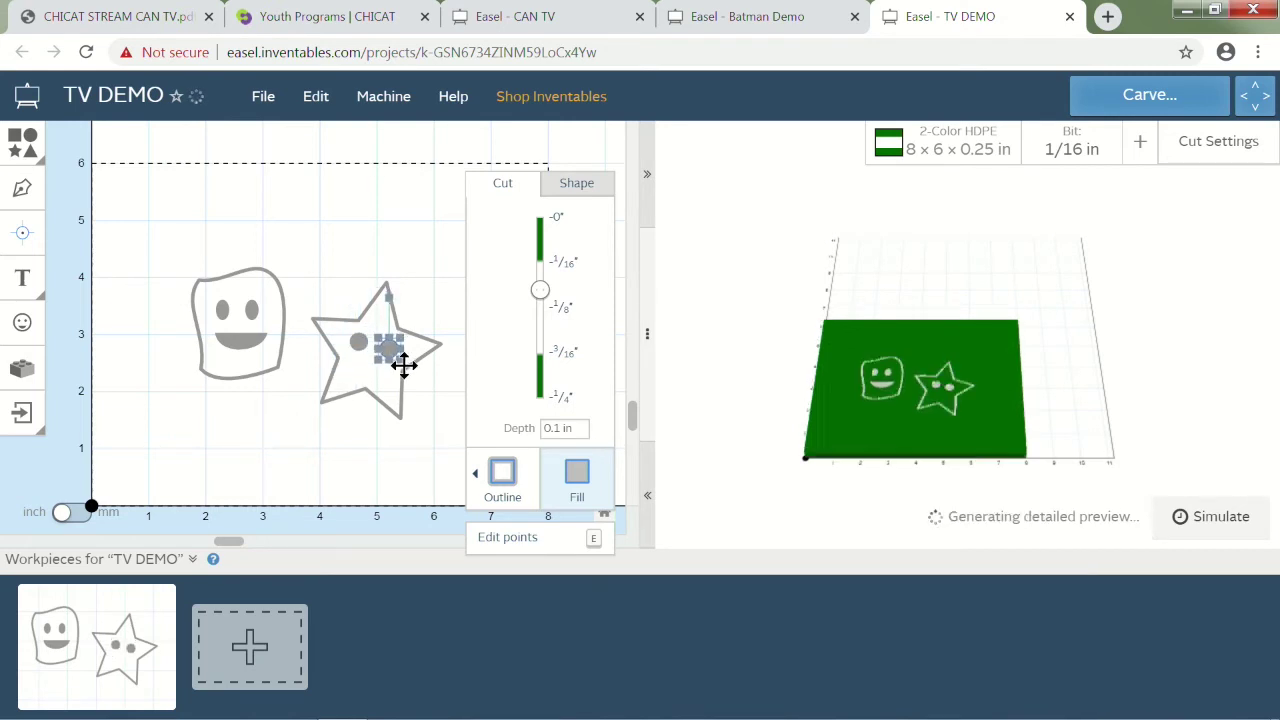
Move and tilt the mouth shape onto the star's lower middle, then select both faces
left_click(264, 357)
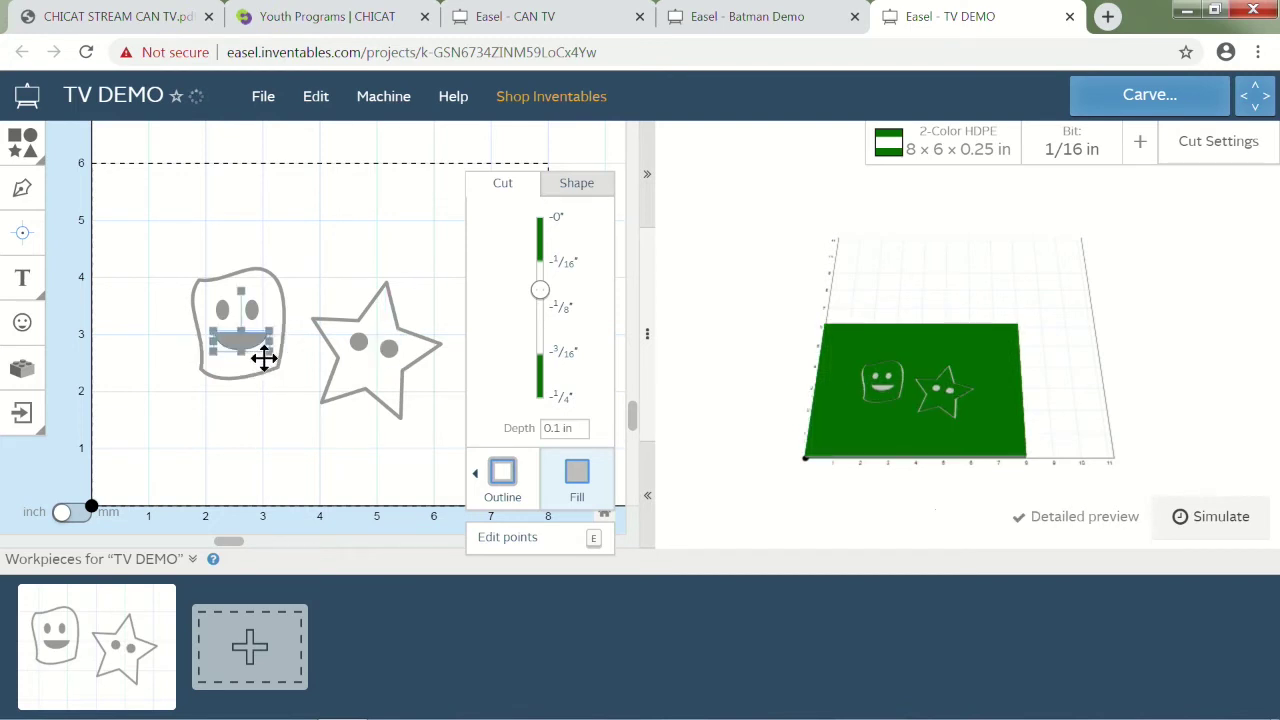
left_click_drag(264, 357, 298, 364)
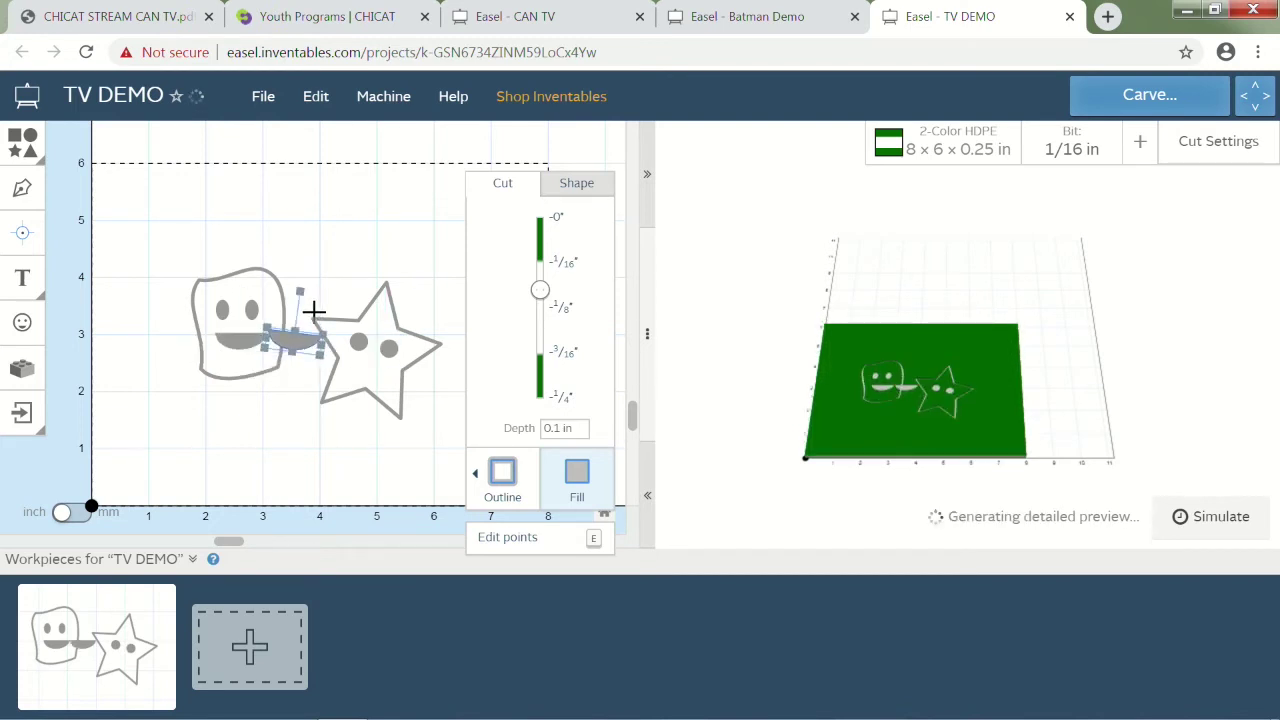
left_click_drag(293, 291, 305, 291)
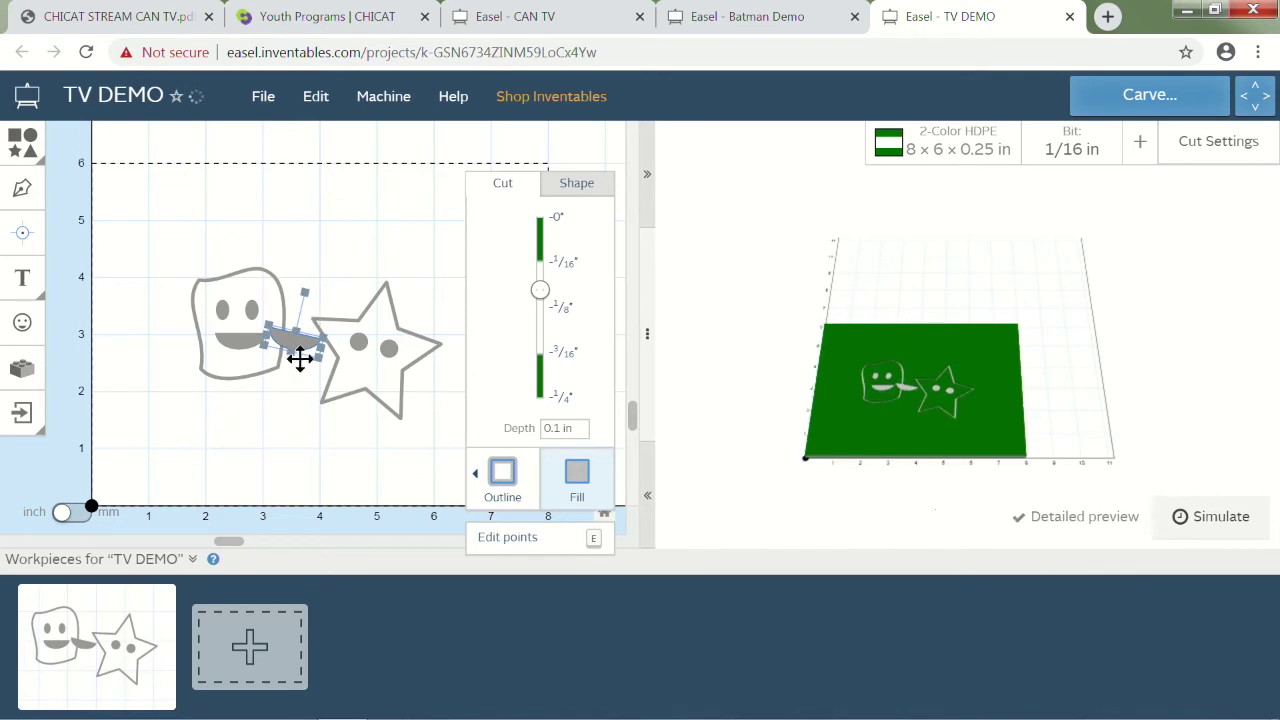
left_click_drag(297, 357, 380, 381)
left_click(296, 410)
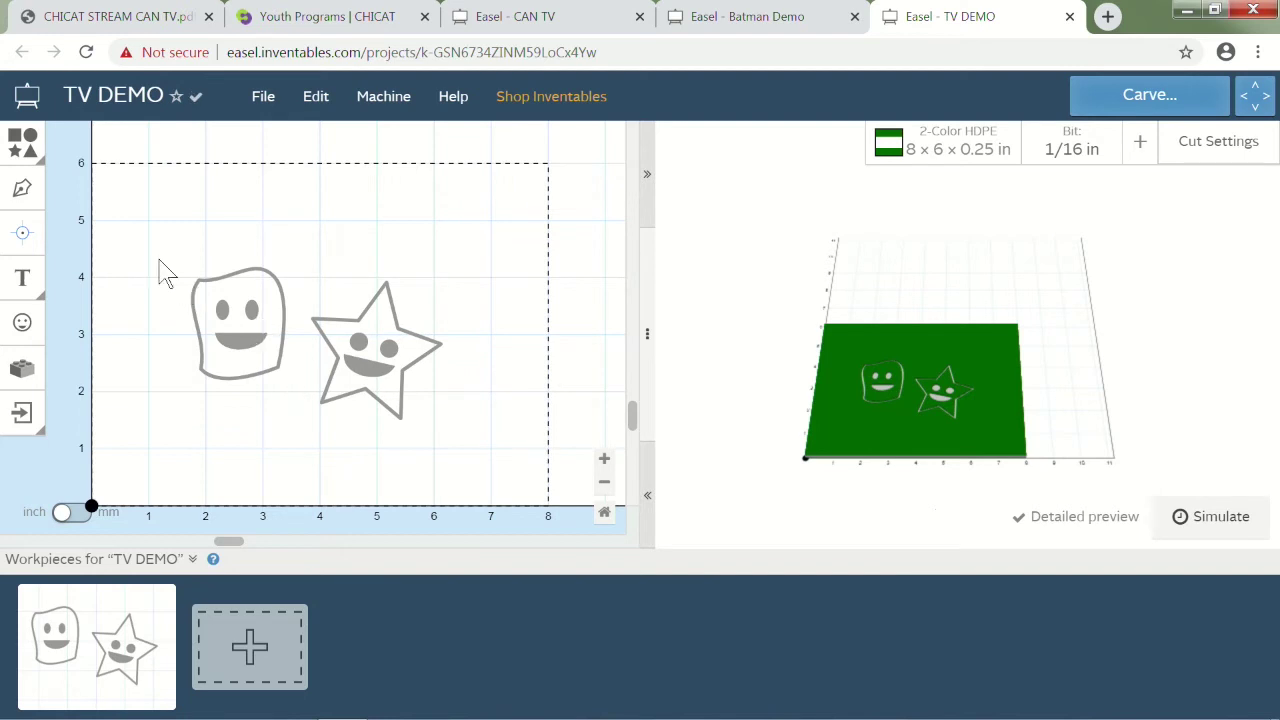
left_click_drag(148, 247, 462, 465)
Draw a wide triangle along the material's bottom edge and switch units to mm (203.2 × 152.4 × 6.3)
left_click(214, 461)
left_click_drag(230, 544, 243, 545)
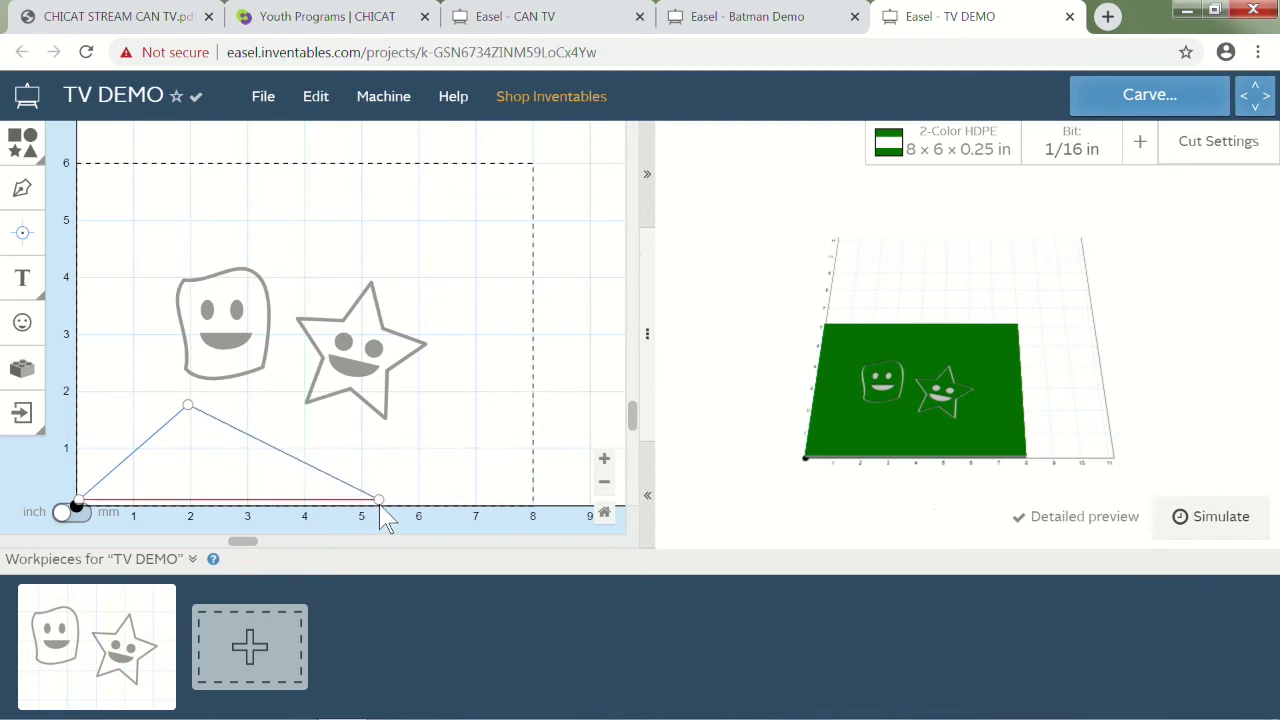
left_click(379, 506)
left_click(80, 500)
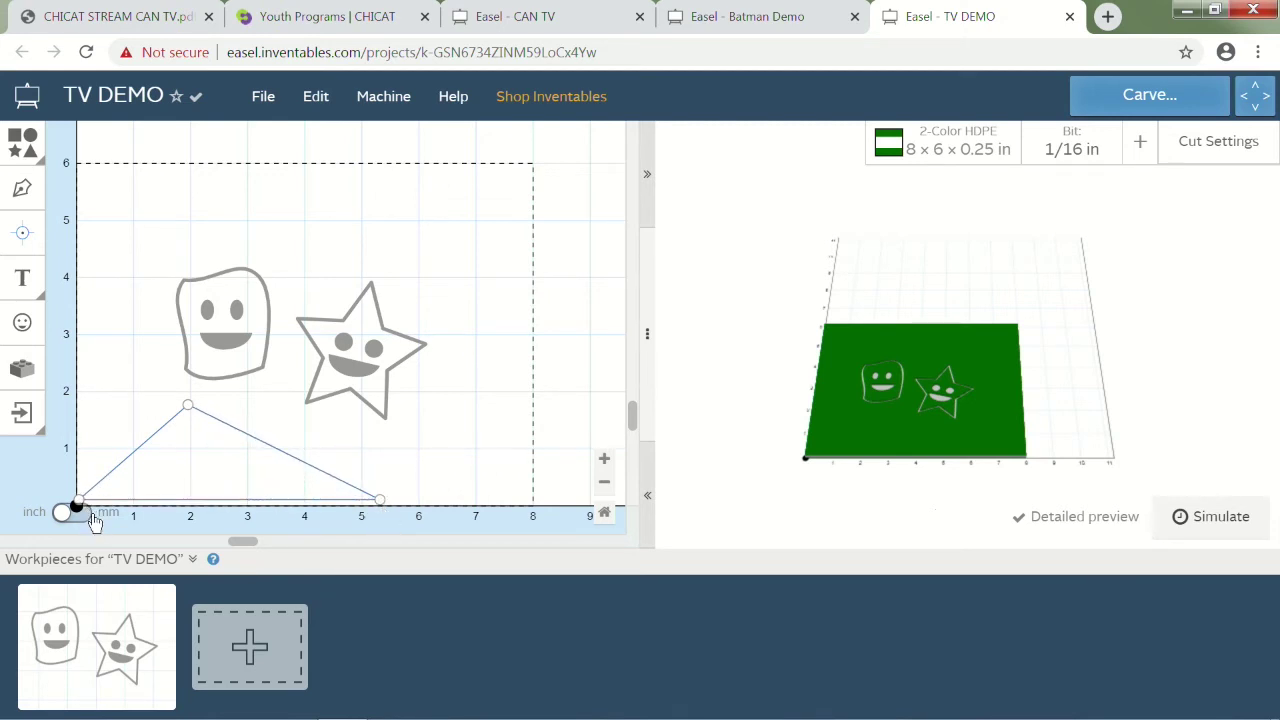
left_click(88, 516)
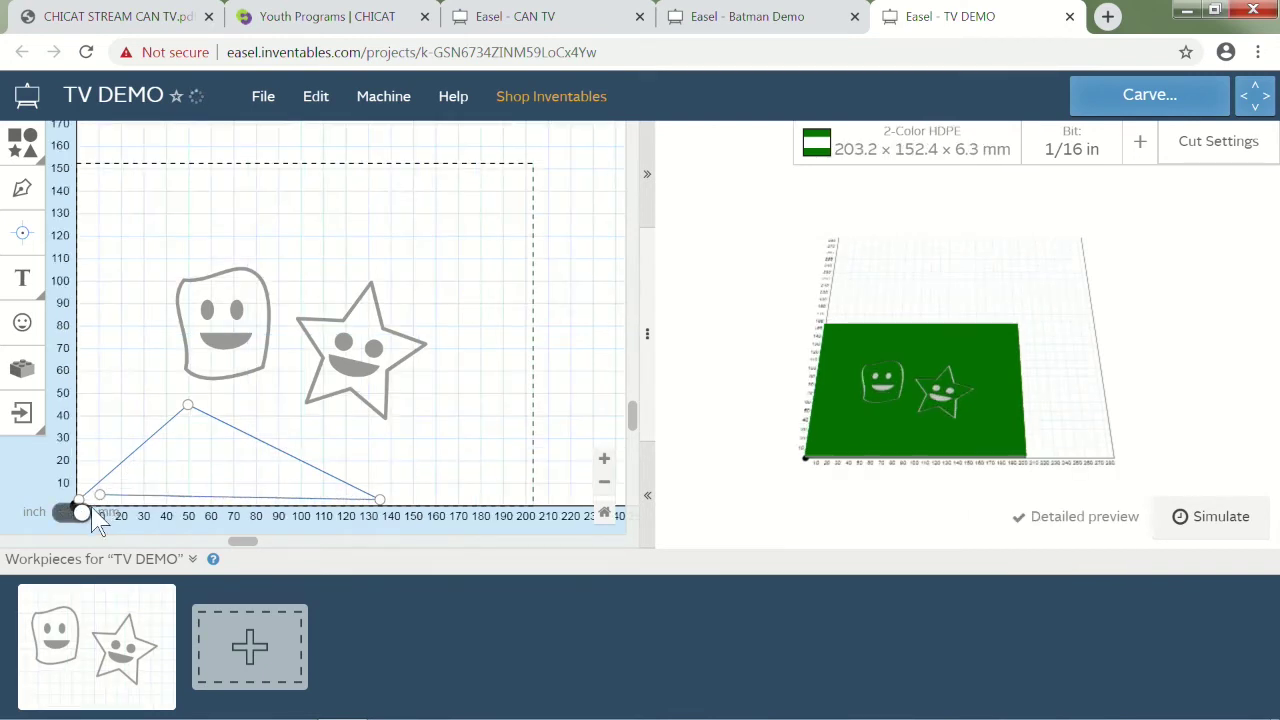
Back in inches, curve the triangle's apex into a taller rounded hill and fill it grey
left_click(88, 515)
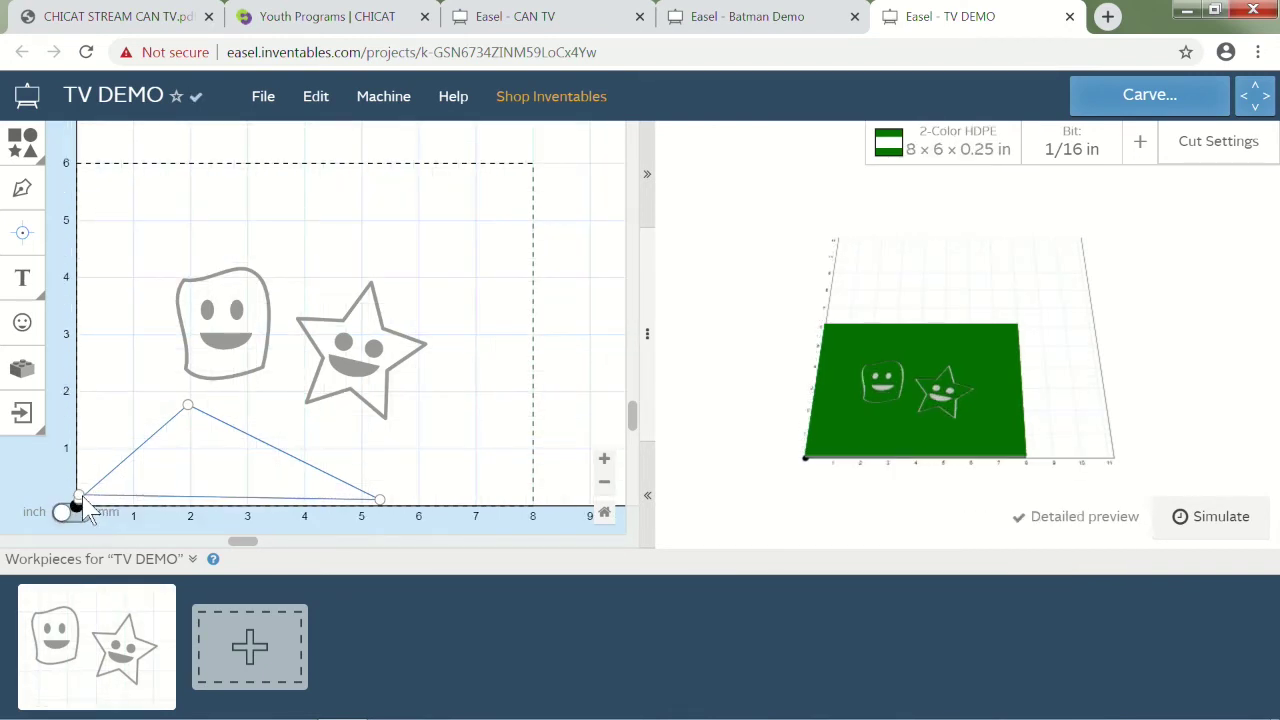
left_click(84, 500)
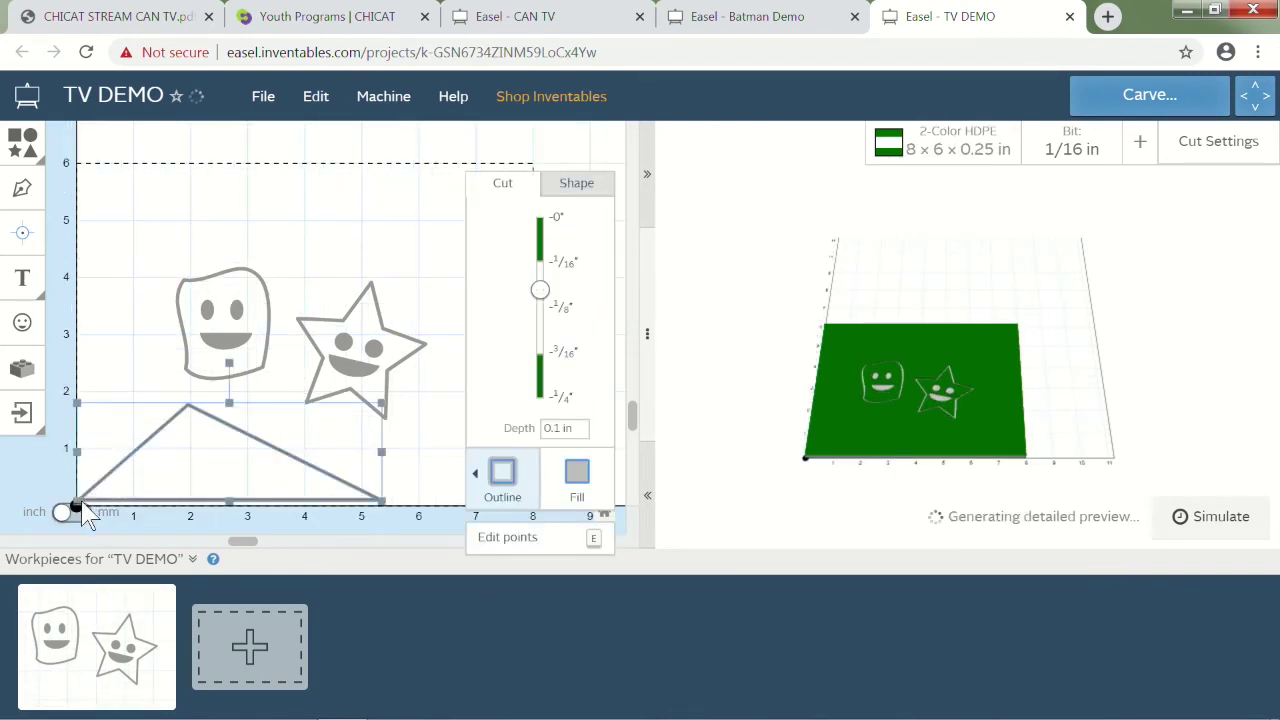
left_click(547, 549)
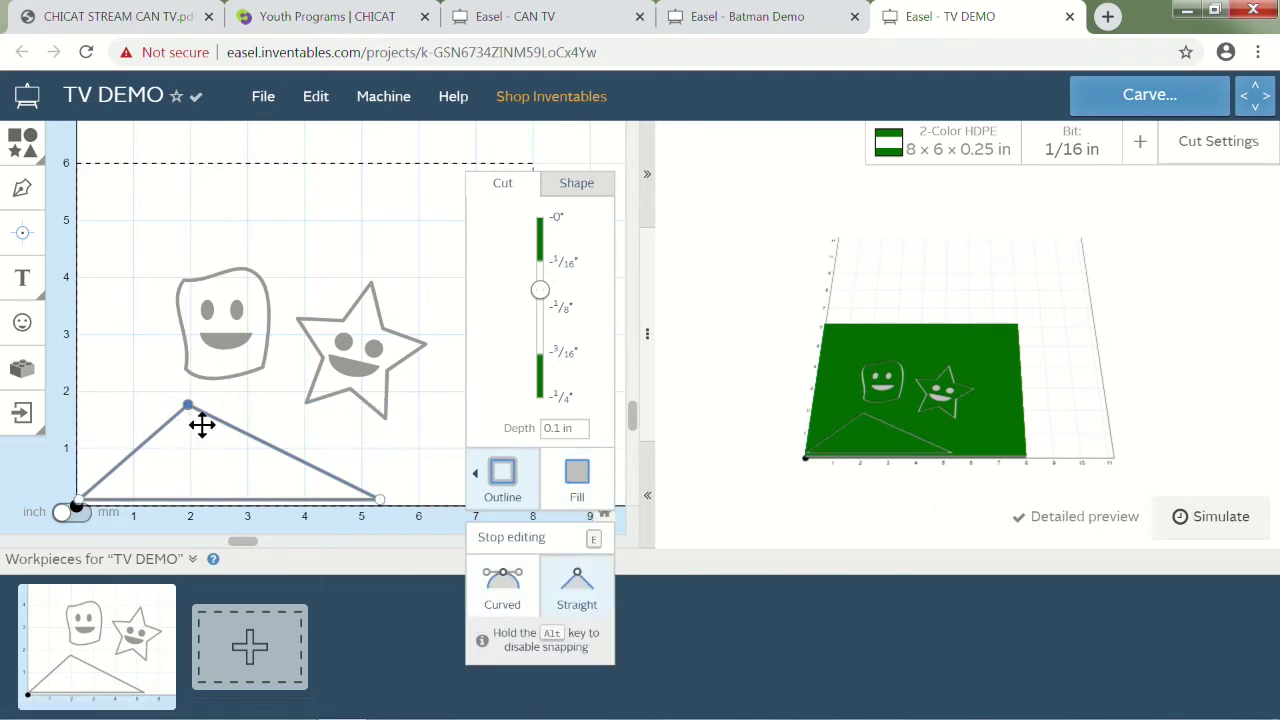
left_click(484, 575)
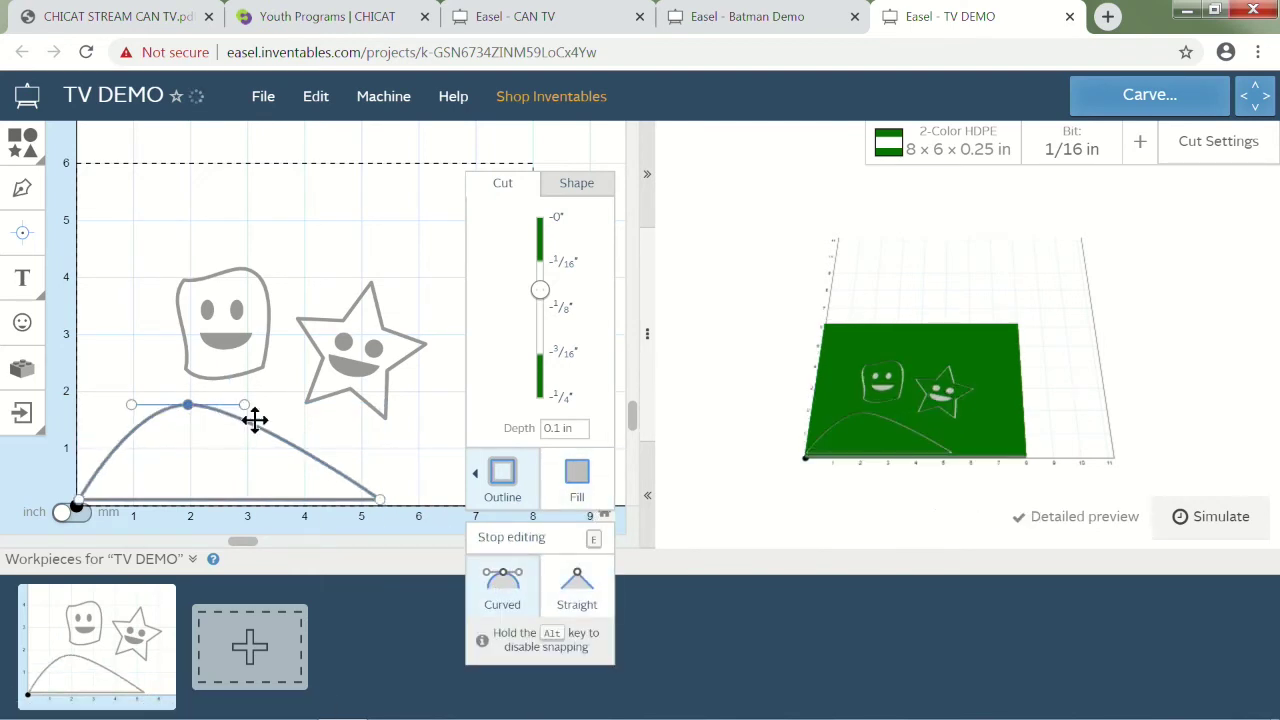
left_click_drag(201, 424, 377, 444)
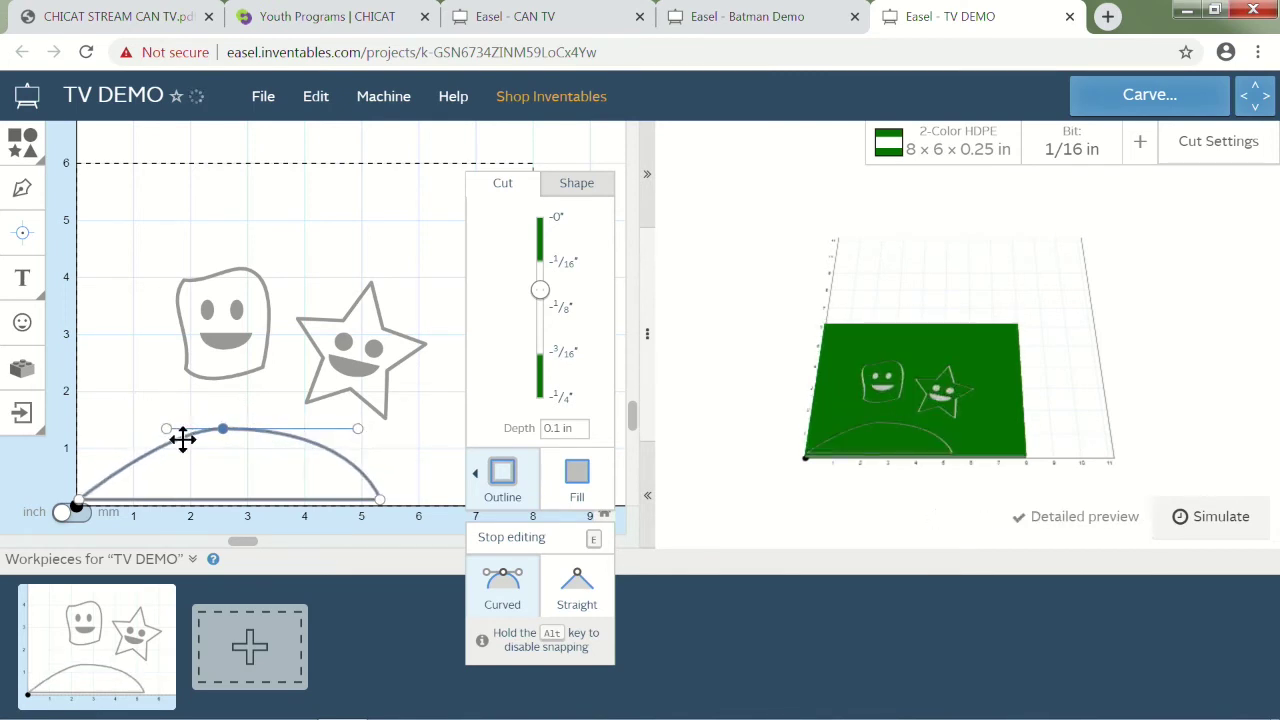
left_click_drag(182, 438, 121, 446)
key("e")
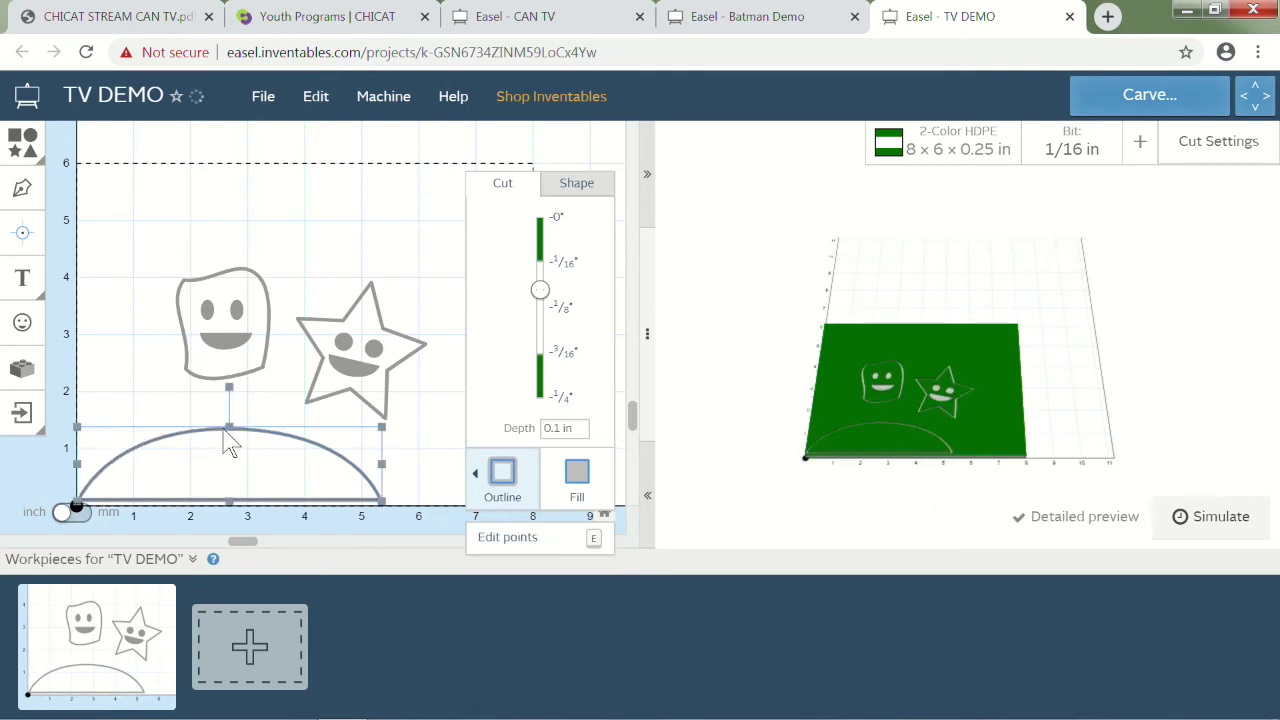
left_click_drag(248, 428, 248, 404)
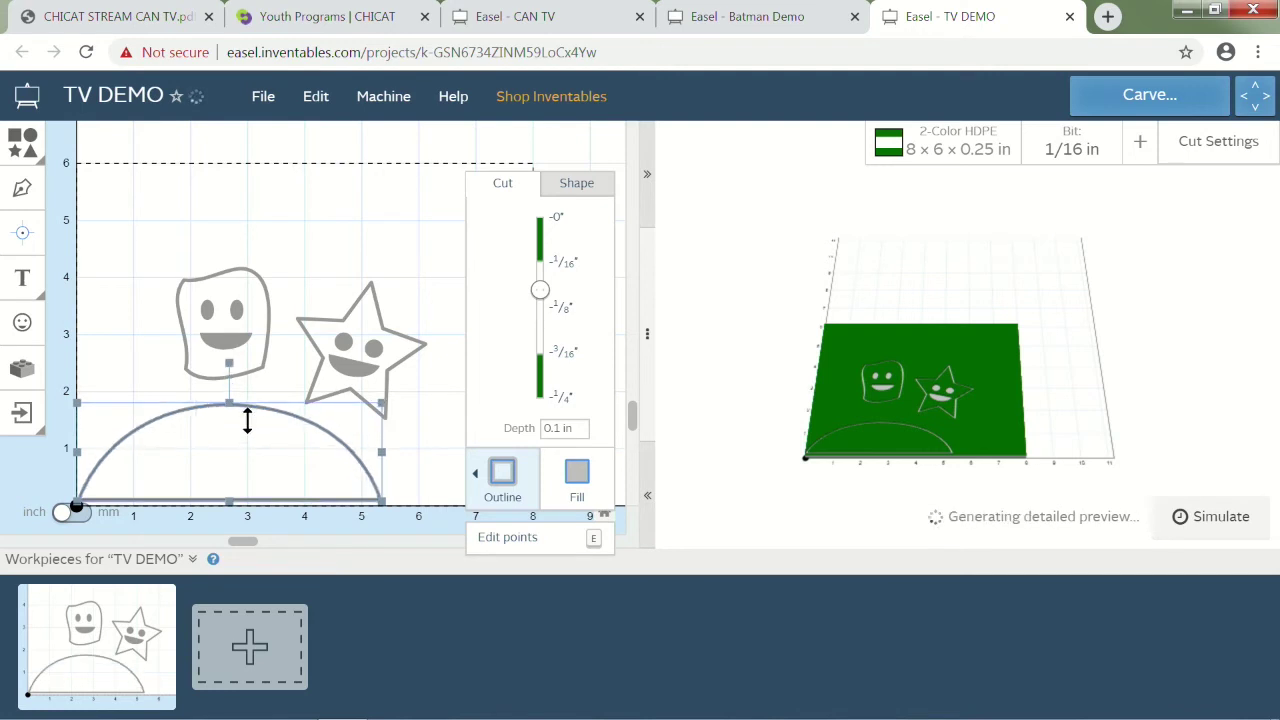
left_click(563, 498)
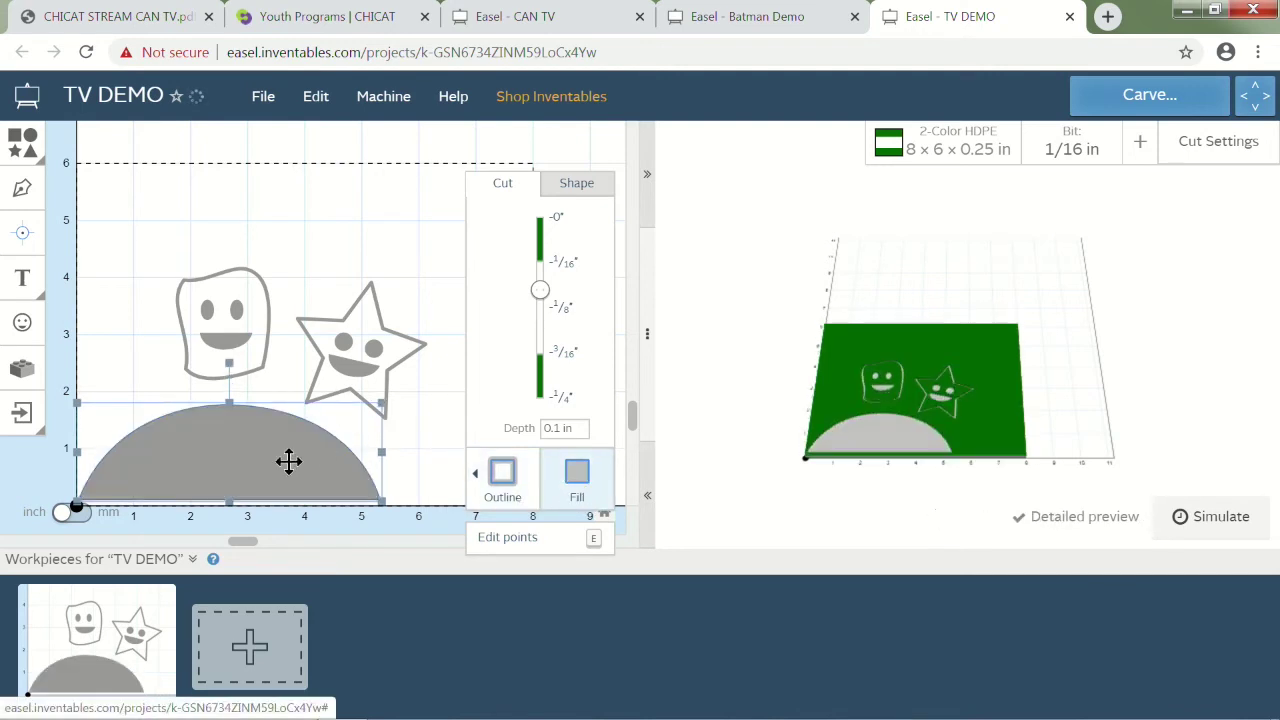
Duplicate the hill and shrink the copy into a smaller hill beside the first
key("ctrl+d")
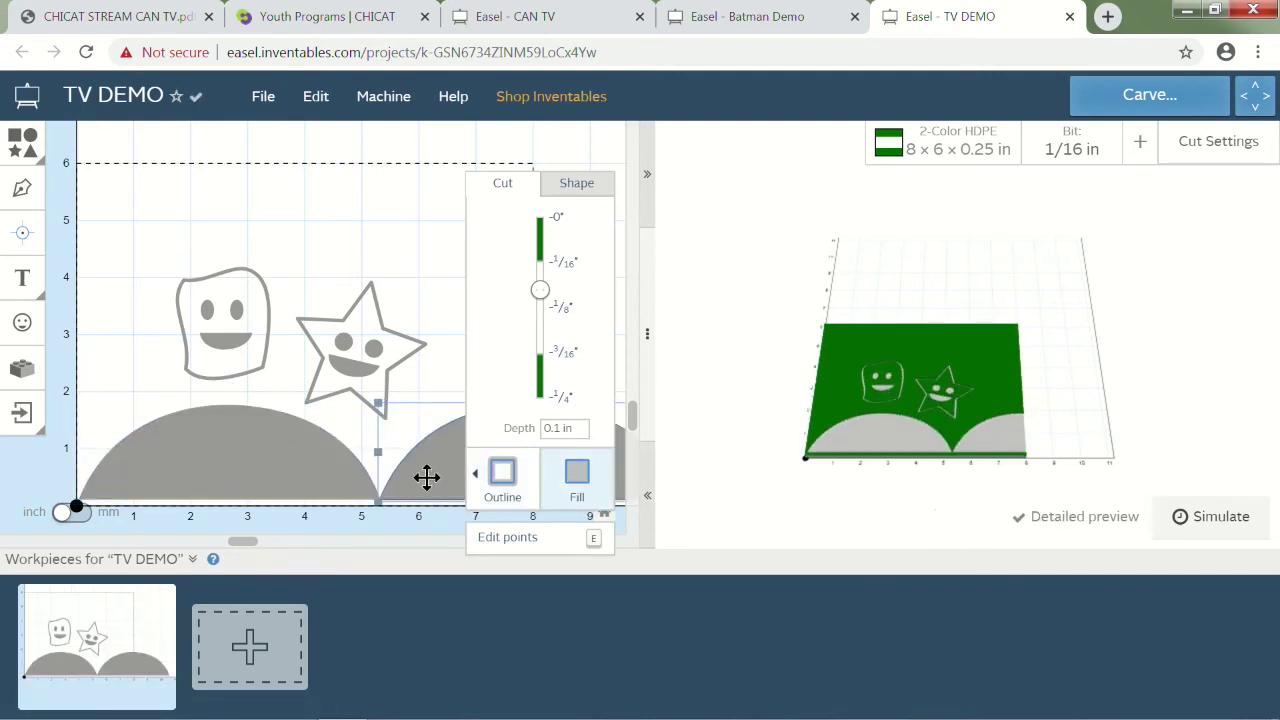
left_click_drag(423, 477, 375, 472)
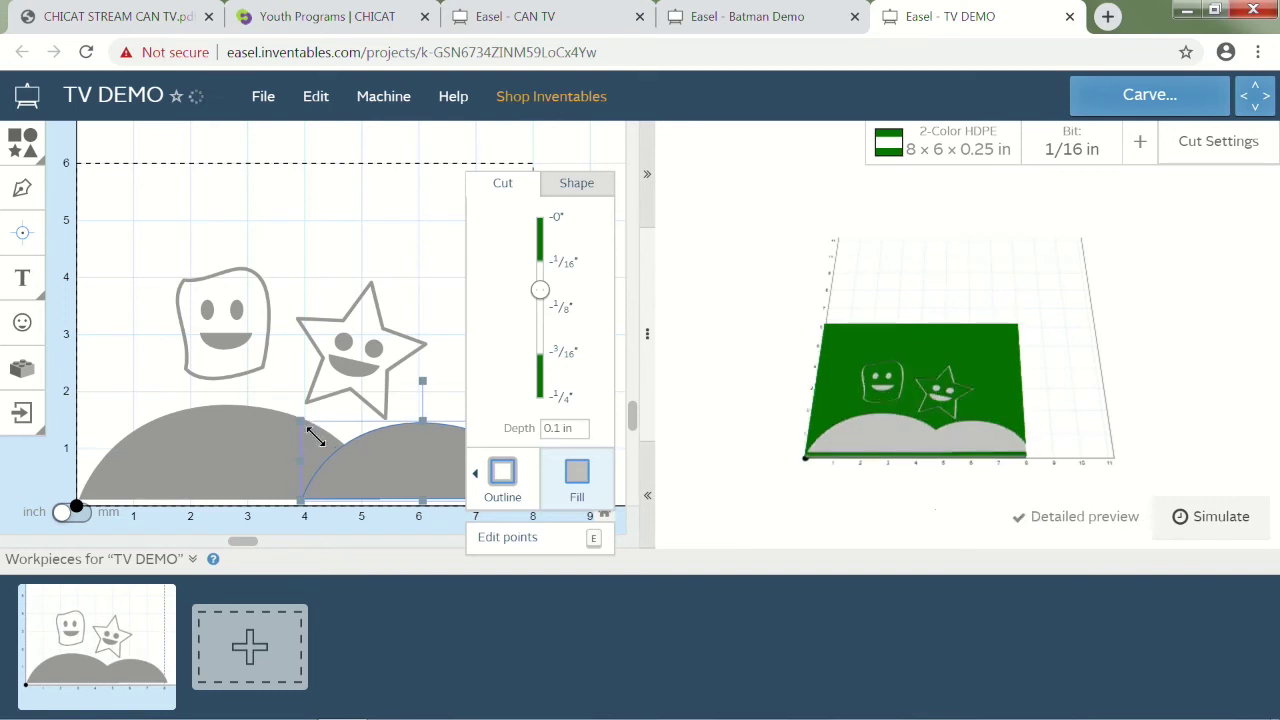
left_click_drag(315, 437, 357, 455)
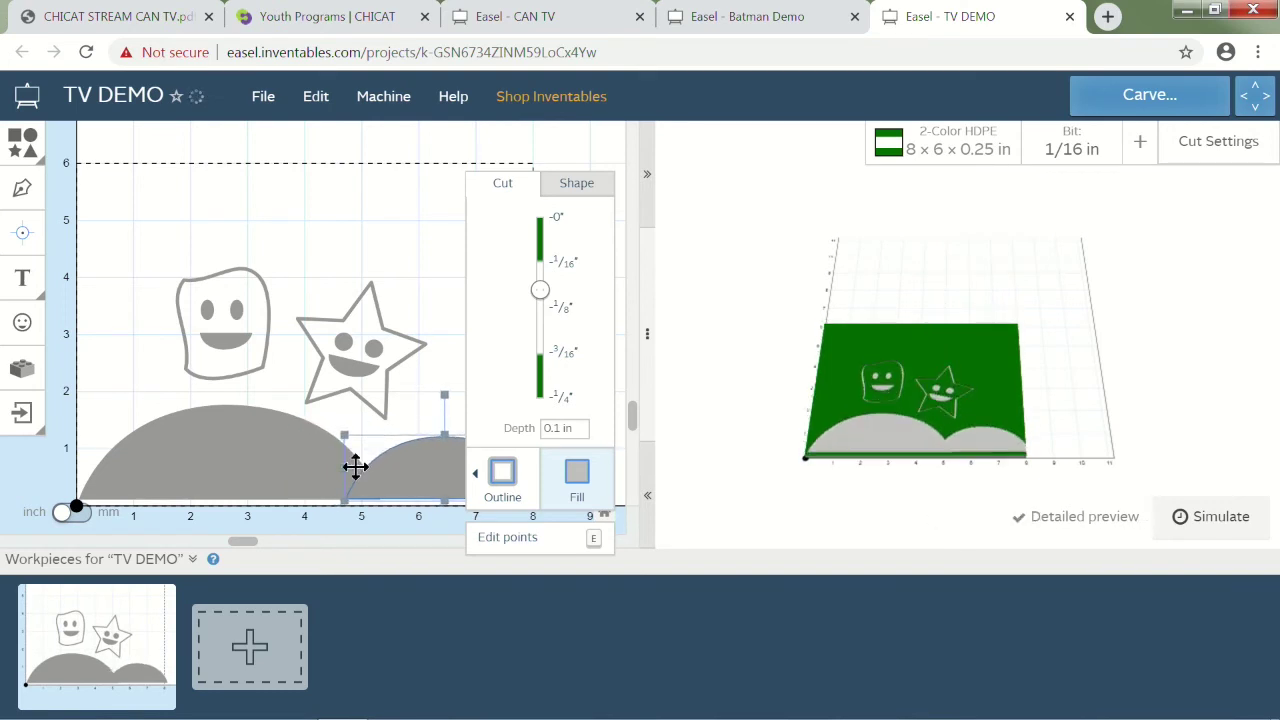
left_click(240, 203)
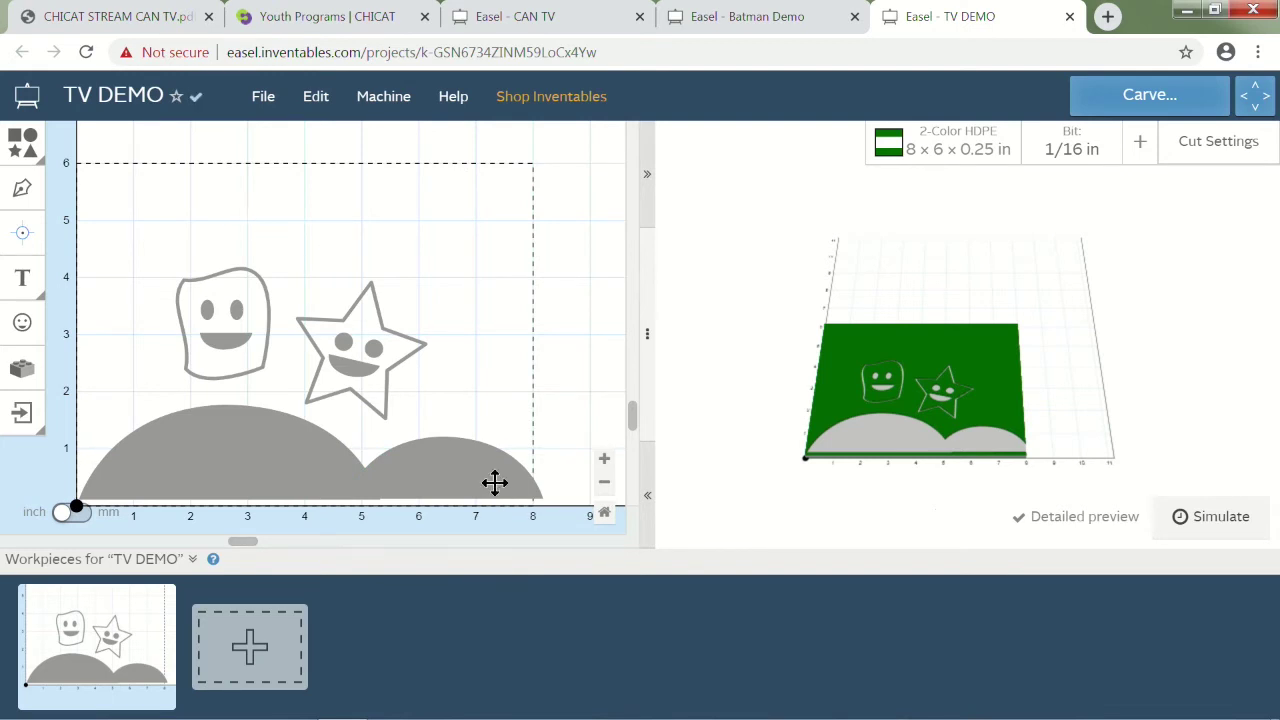
Add a square and resize it into a narrow upright rectangle beside the marshmallow
left_click_drag(494, 480, 474, 481)
left_click(450, 268)
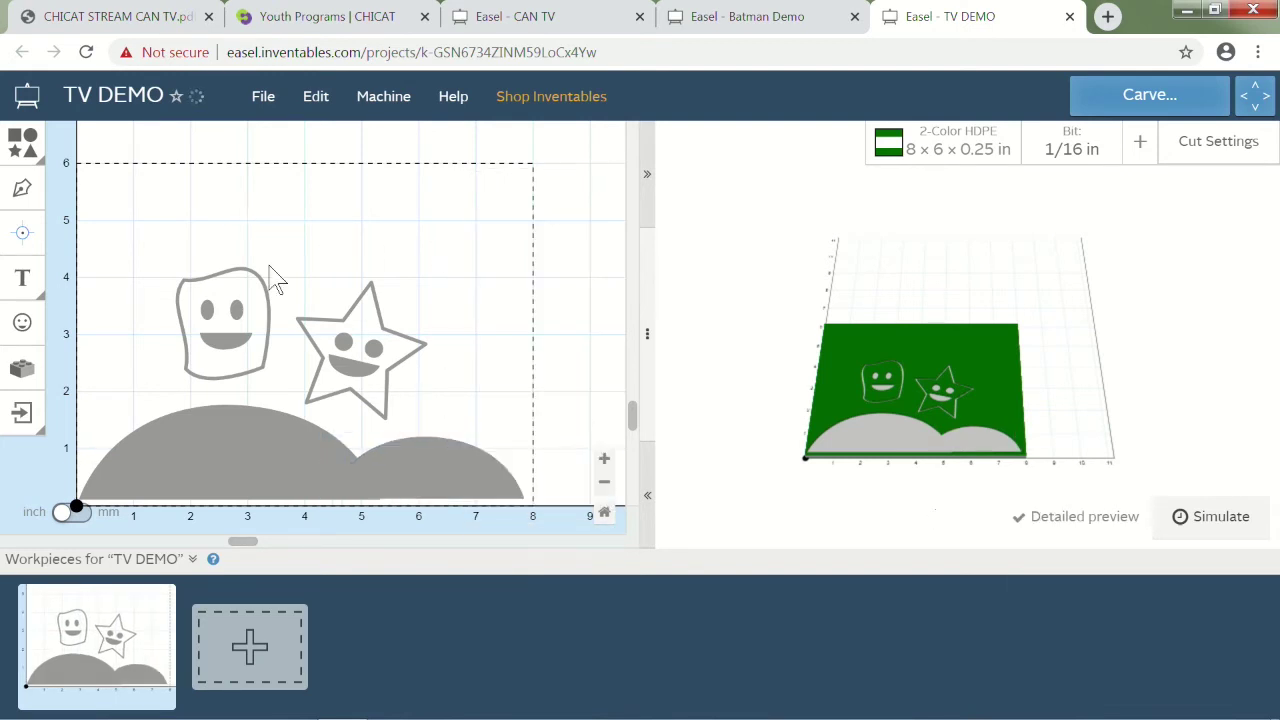
left_click(33, 150)
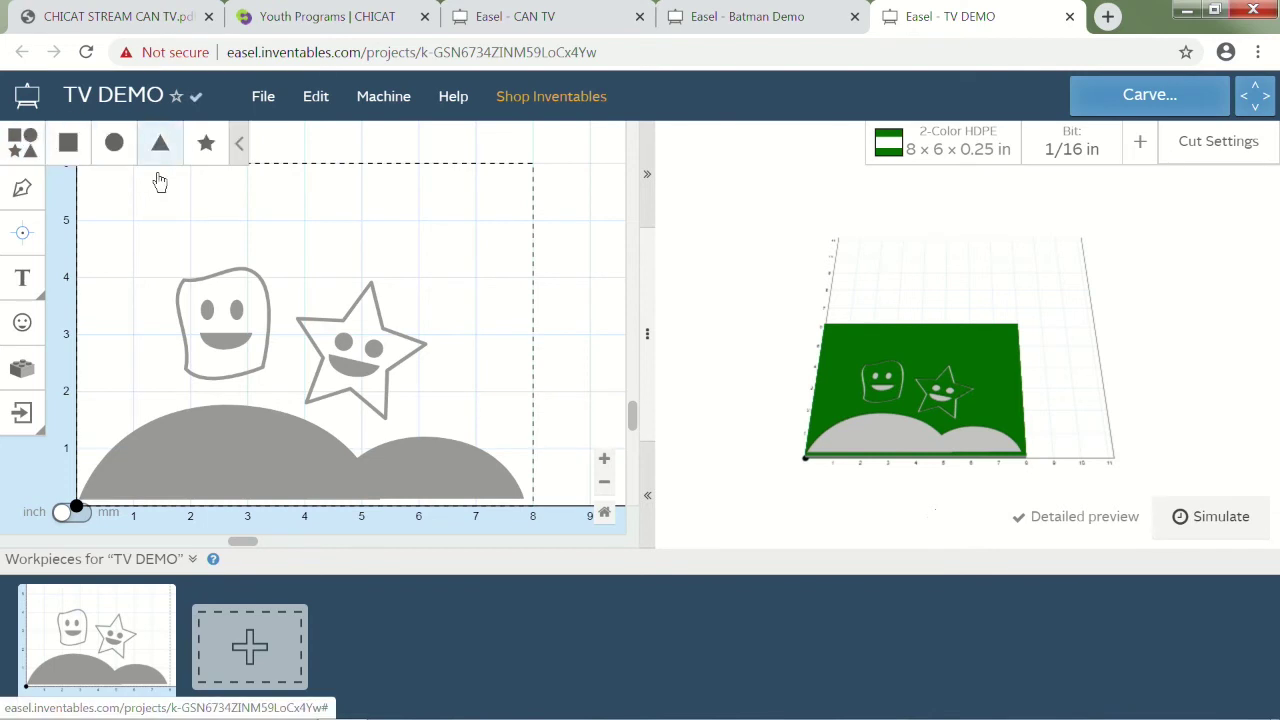
left_click(70, 146)
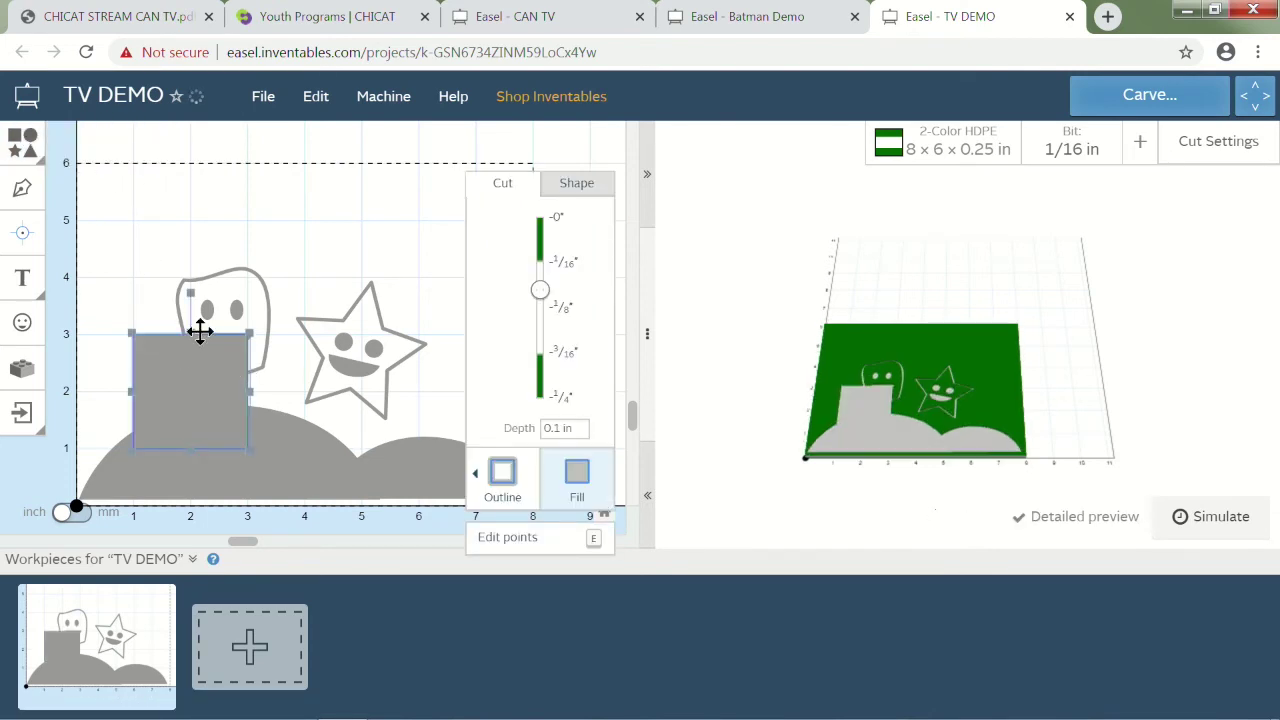
left_click_drag(200, 331, 186, 198)
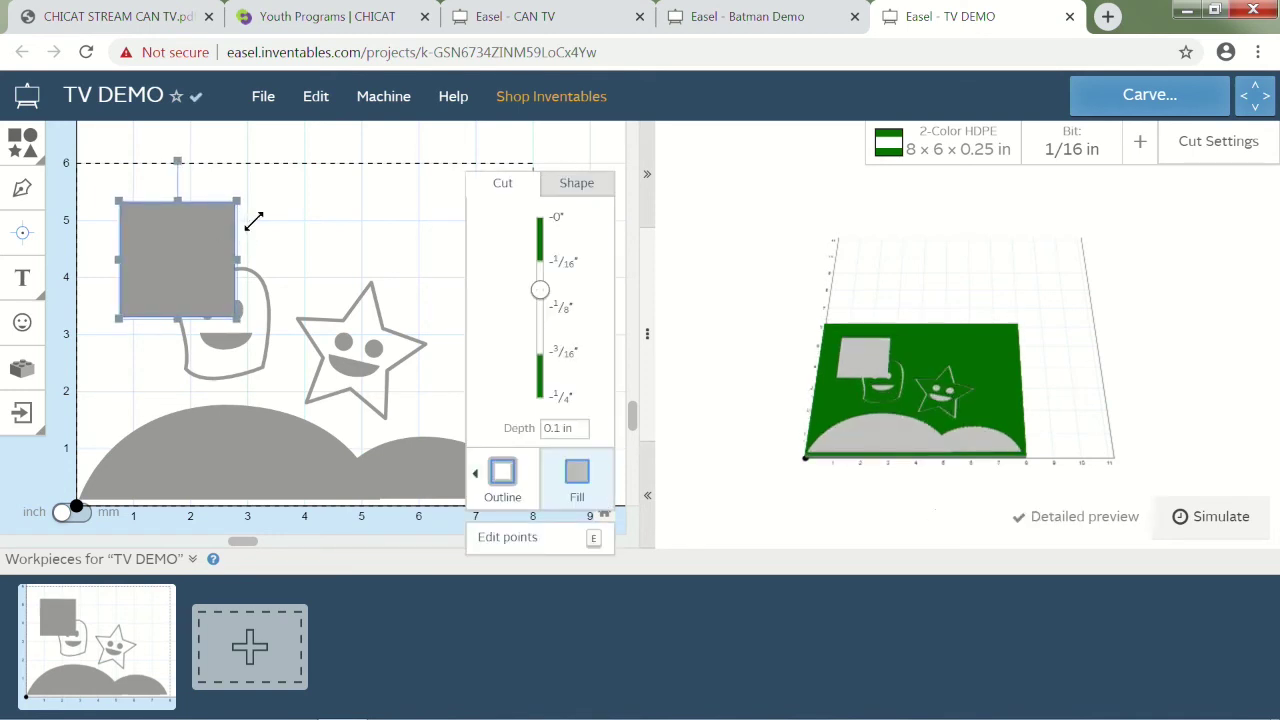
left_click_drag(254, 221, 152, 366)
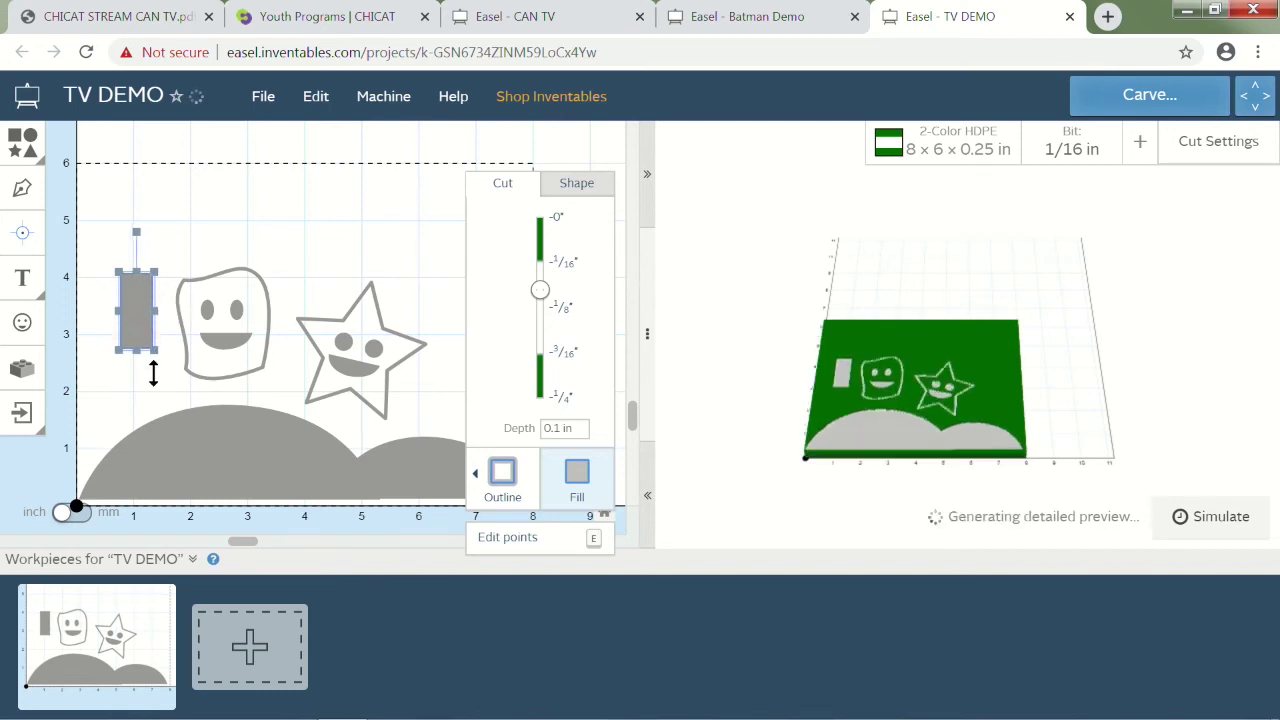
Add a triangle and shrink it into a small nose on top of the rectangle
left_click(24, 143)
left_click(163, 145)
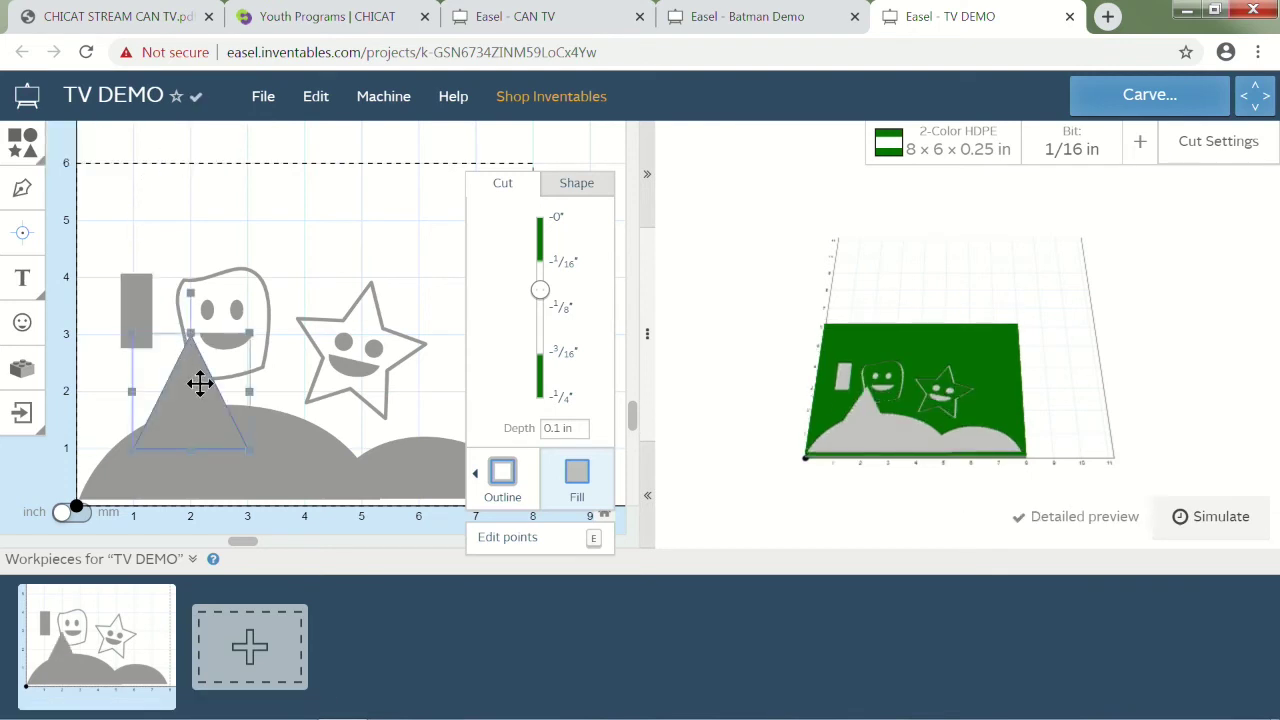
left_click_drag(200, 383, 182, 254)
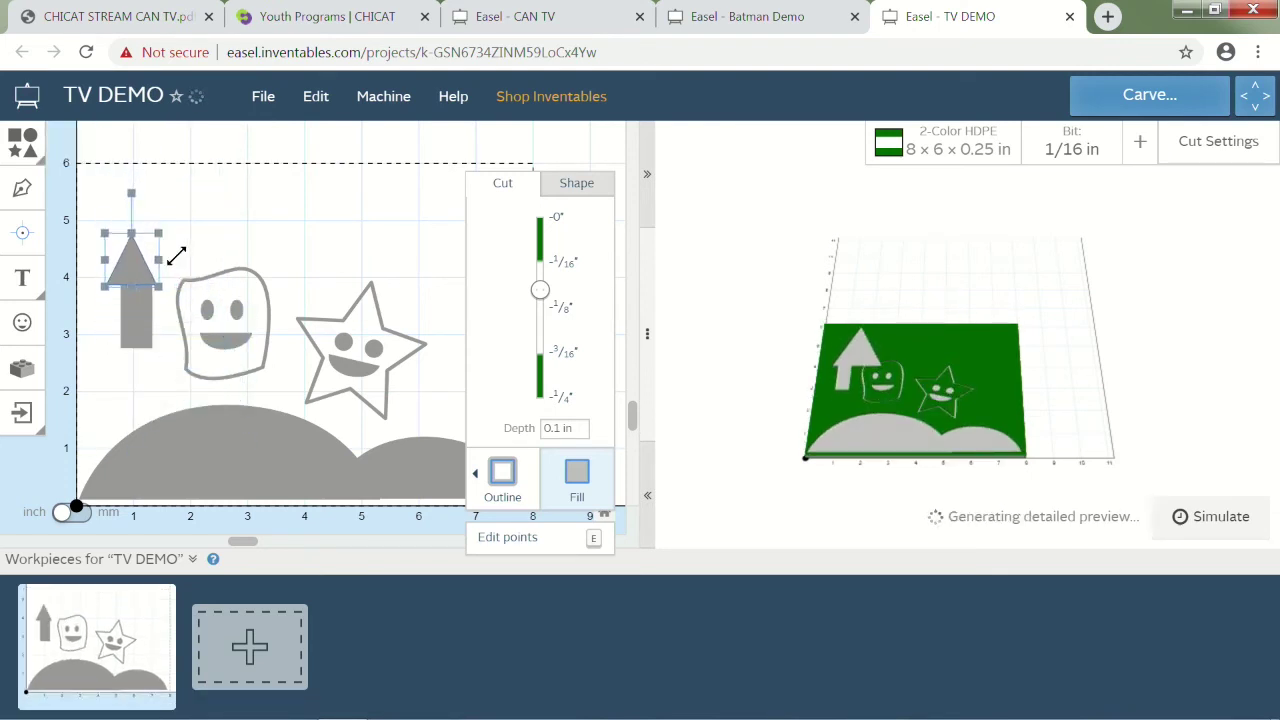
left_click_drag(172, 257, 151, 275)
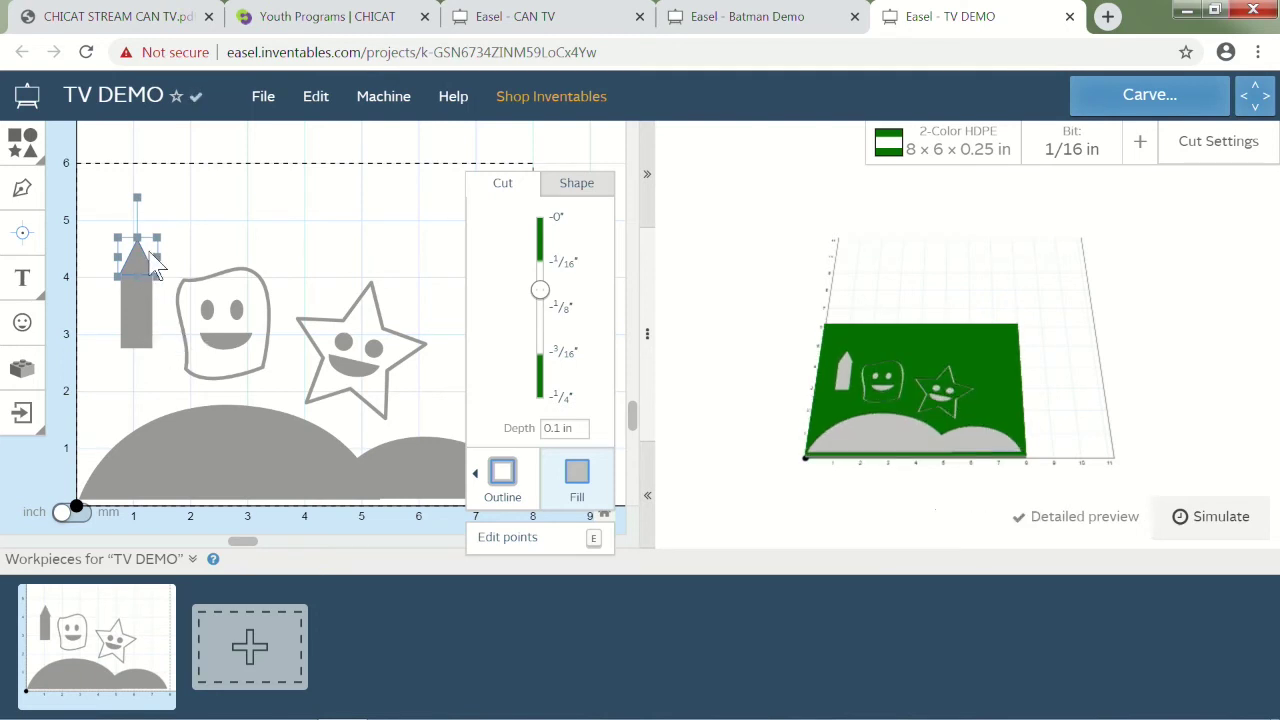
Draw a filled fin outline around the base of the rocket body
left_click(113, 345)
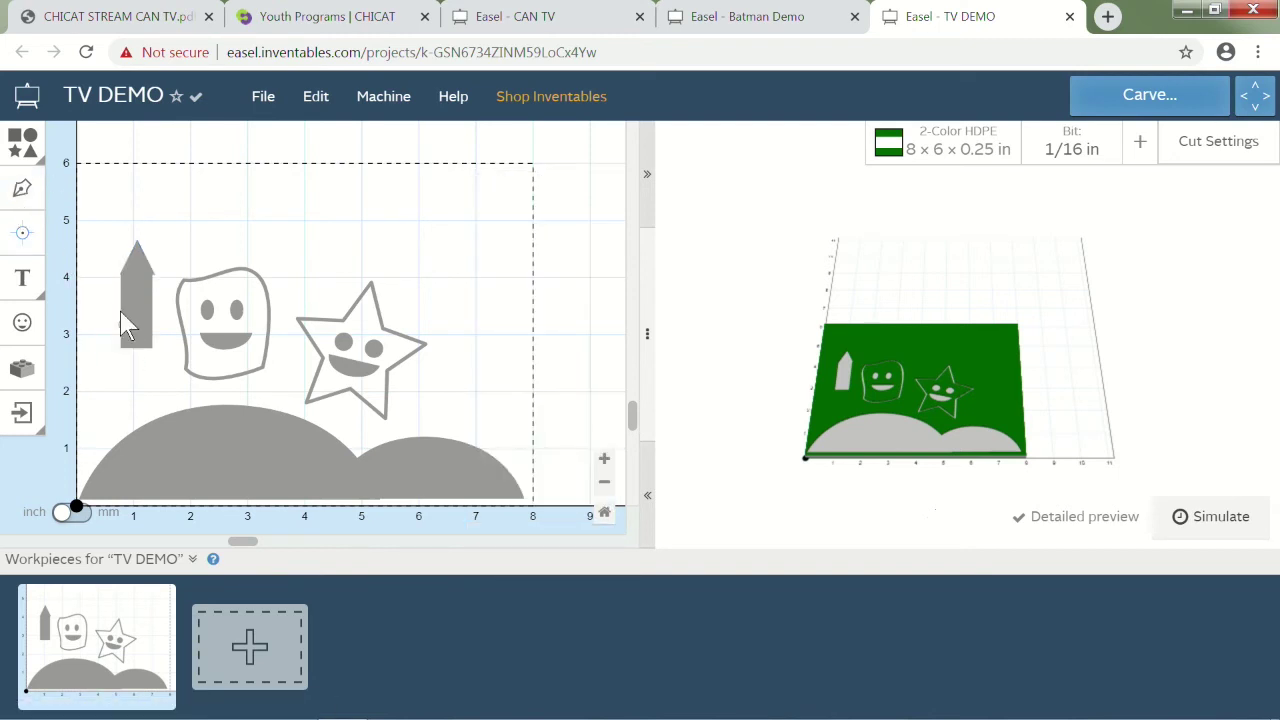
left_click(92, 366)
left_click(121, 347)
left_click(171, 374)
left_click(176, 366)
double_click(126, 310)
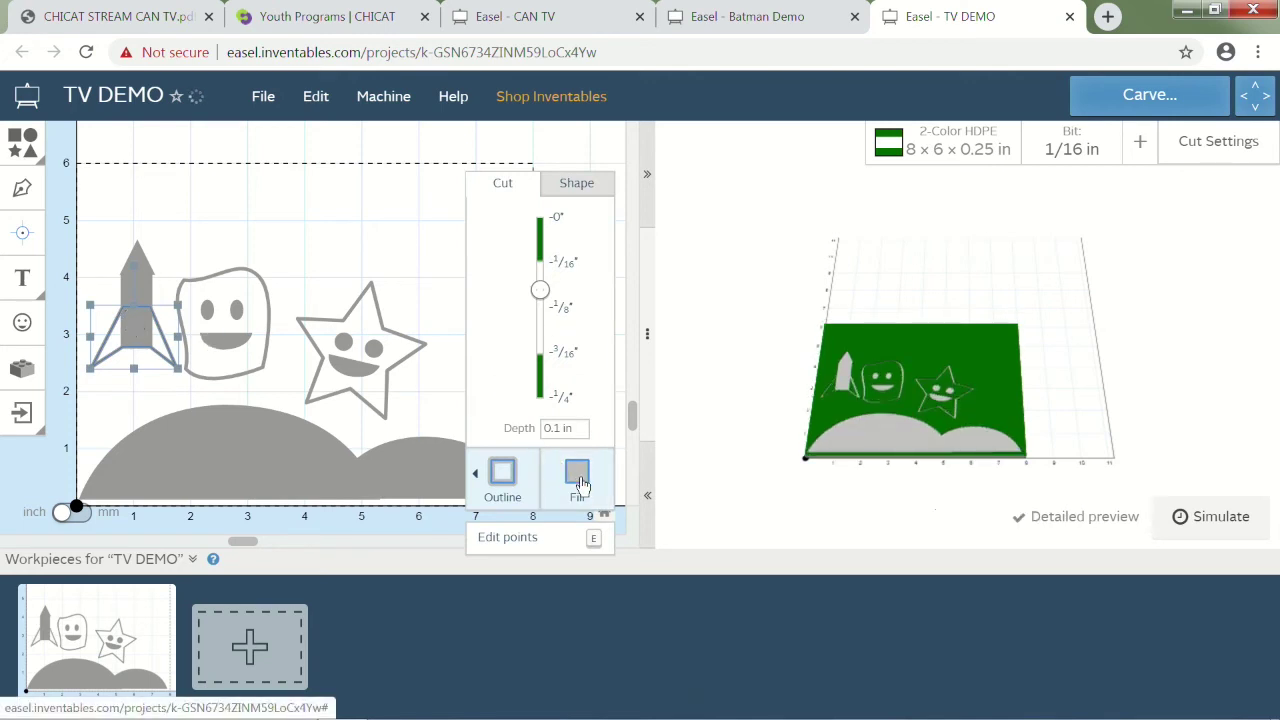
left_click(577, 478)
left_click(78, 212)
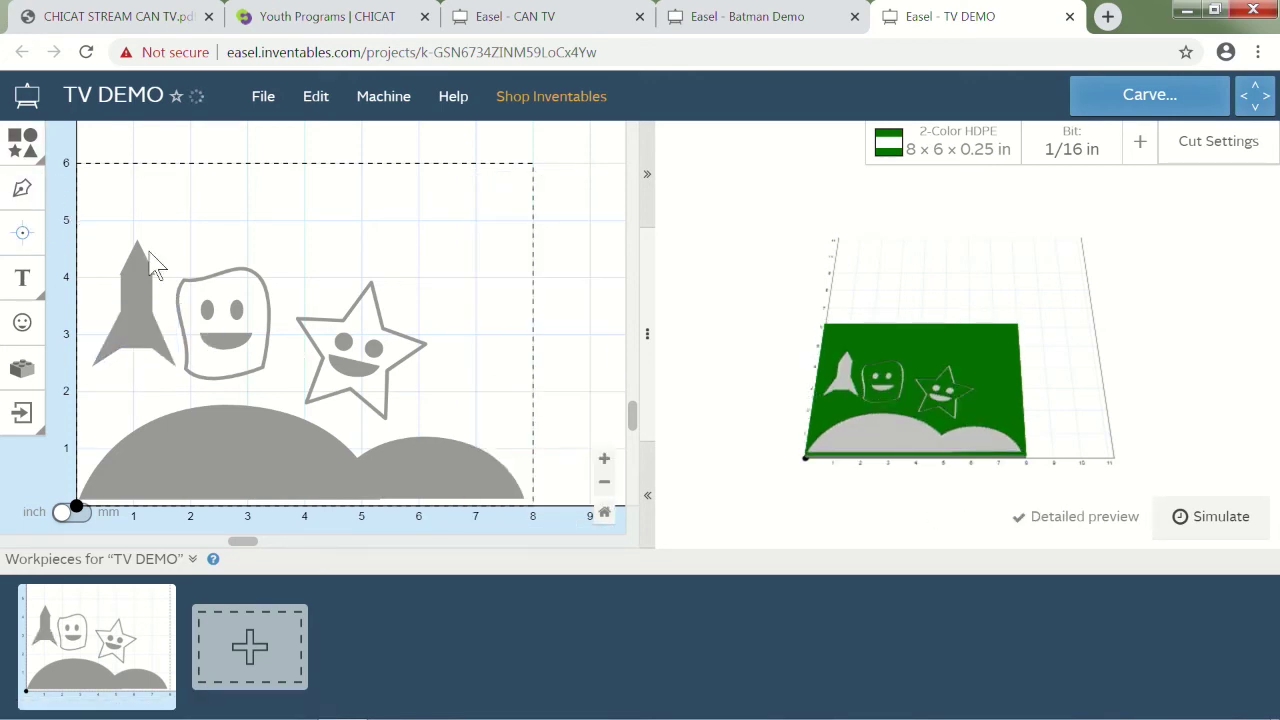
Select the whole finned rocket, shrink it, and rotate it to point up-right
left_click_drag(86, 220, 175, 394)
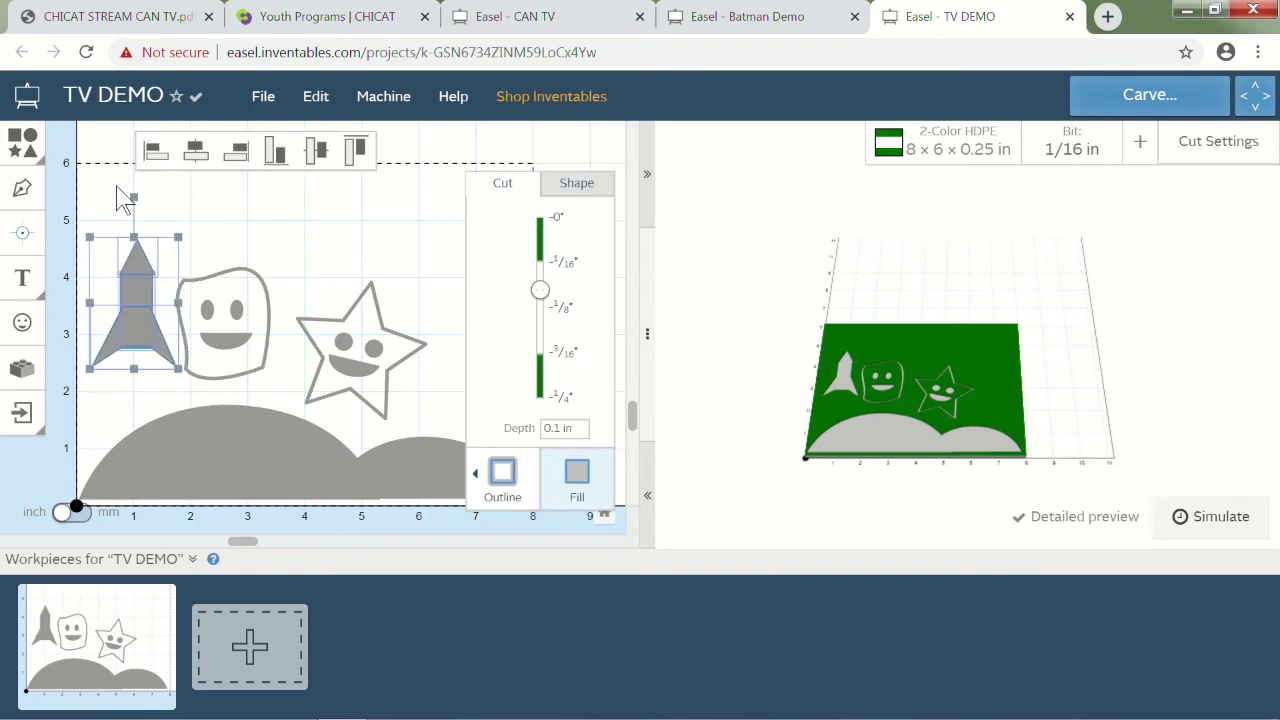
left_click_drag(180, 231, 400, 237)
left_click_drag(428, 315, 402, 275)
left_click_drag(380, 205, 279, 247)
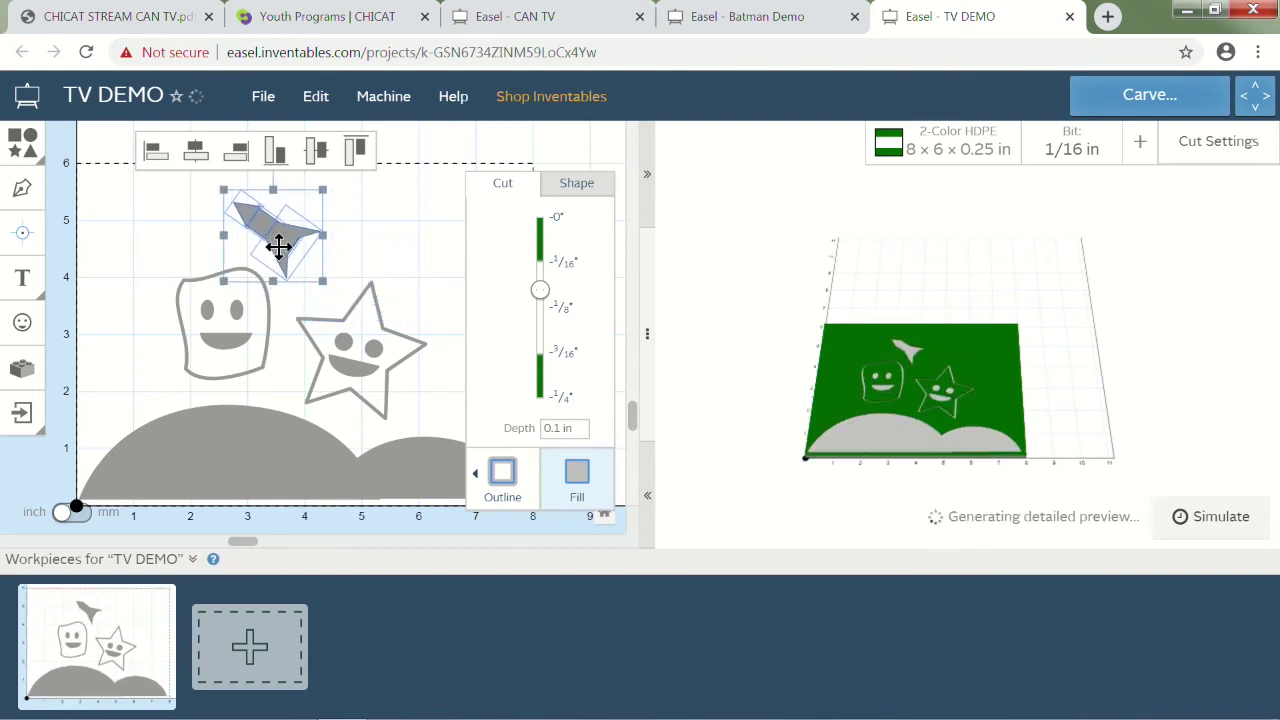
Delete the small right hill and the big grey hill from the bottom of the board
left_click(281, 490)
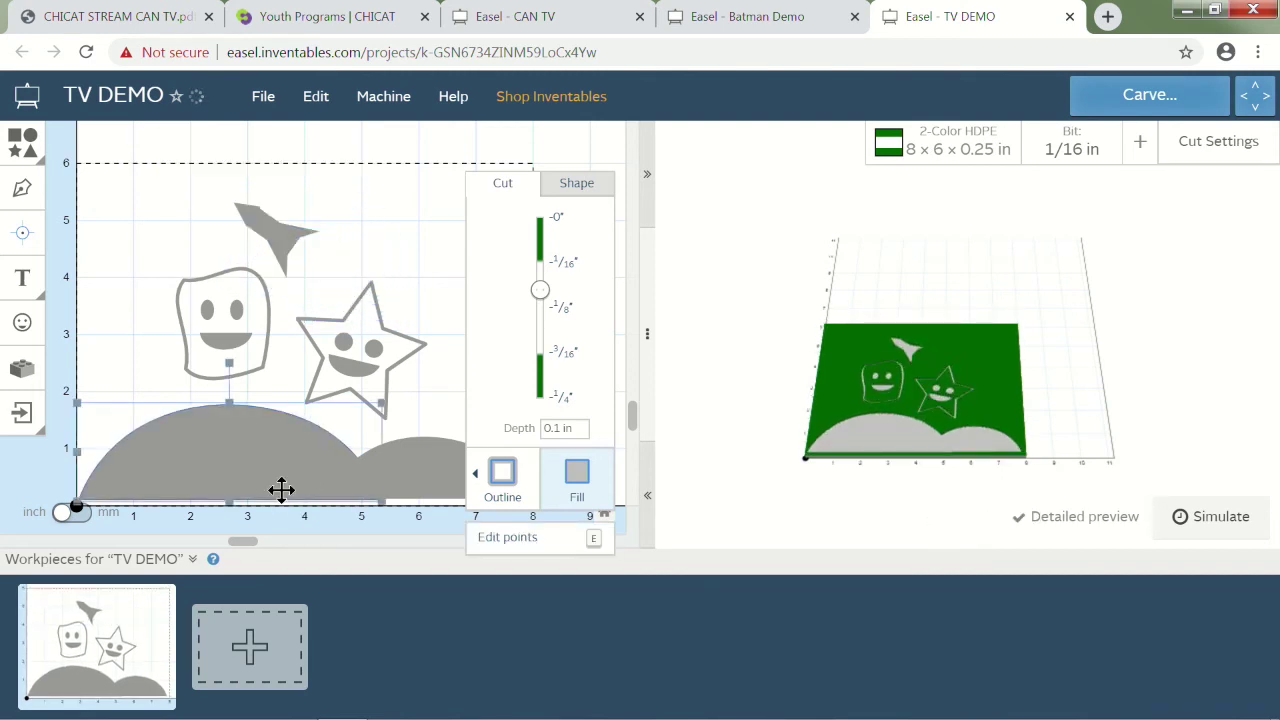
left_click(395, 280)
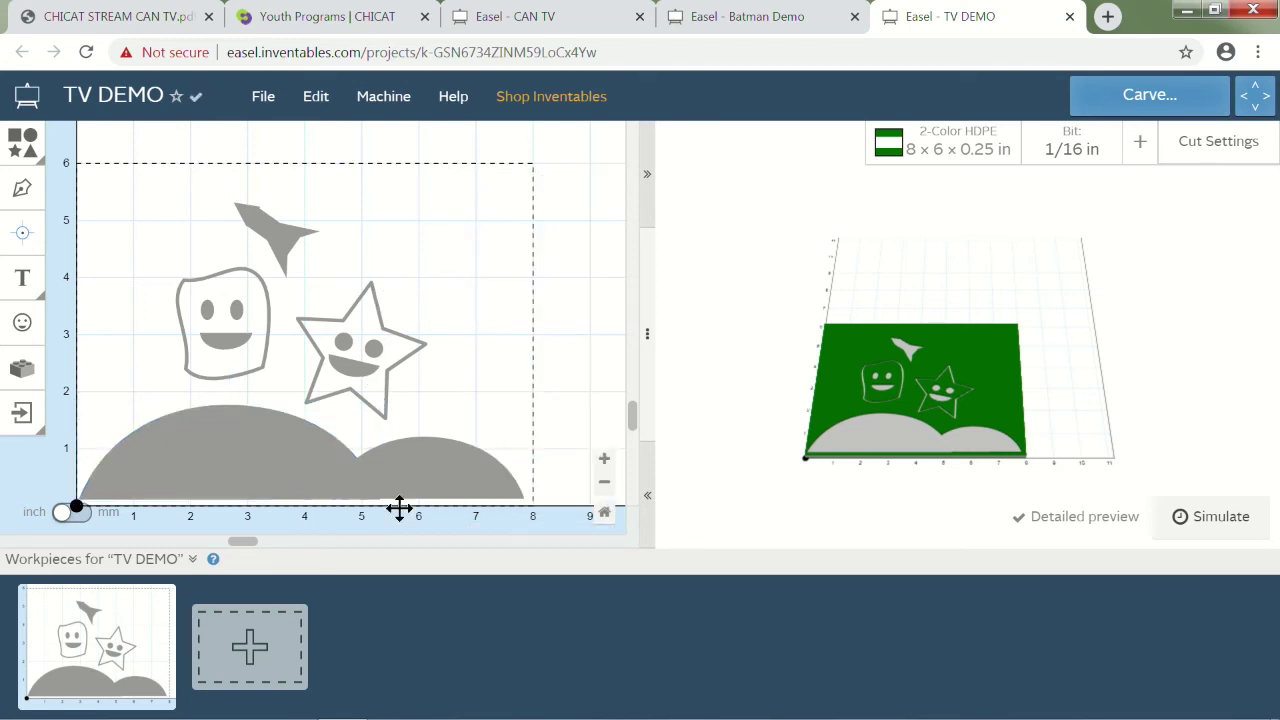
left_click(430, 483)
key("Delete")
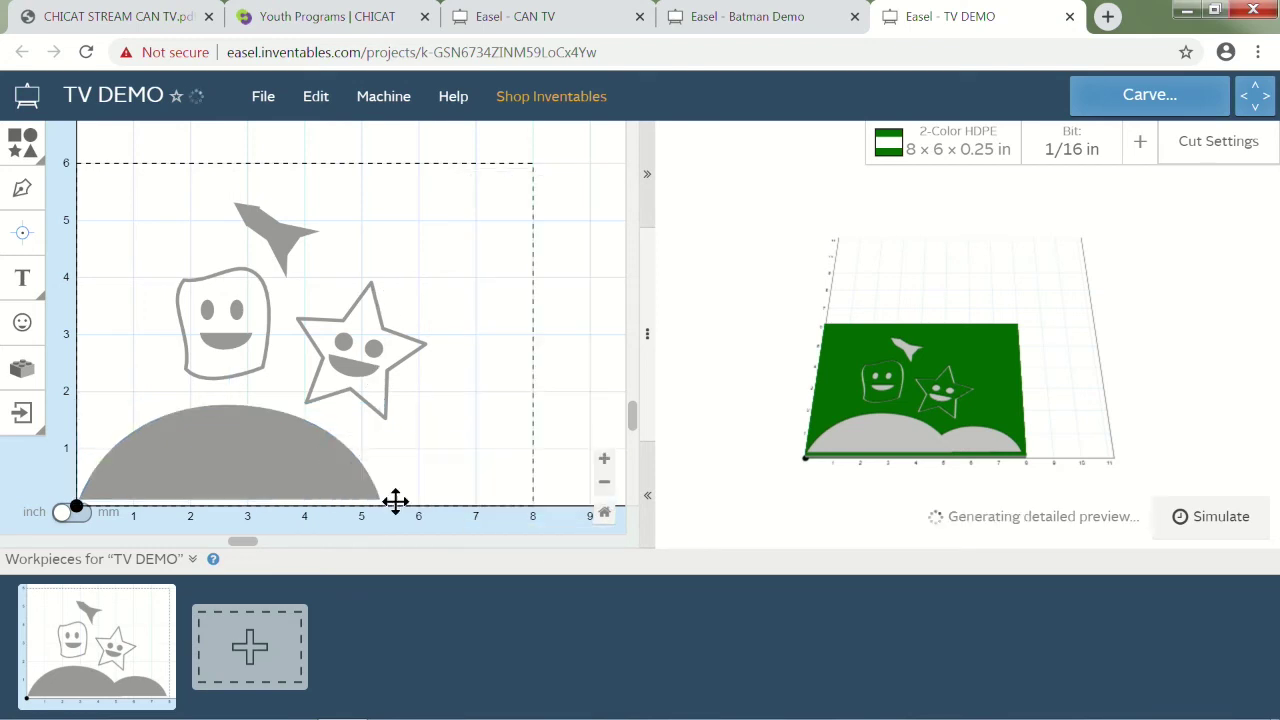
left_click(329, 477)
key("Delete")
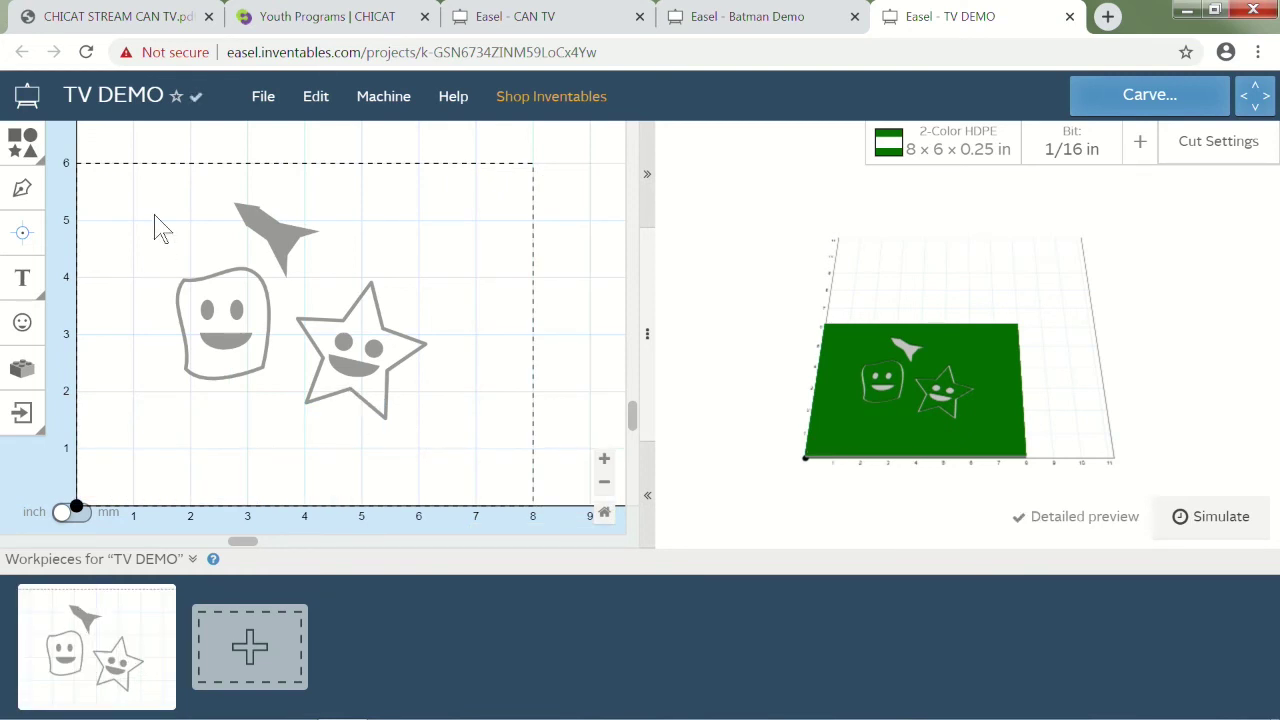
left_click_drag(146, 192, 477, 448)
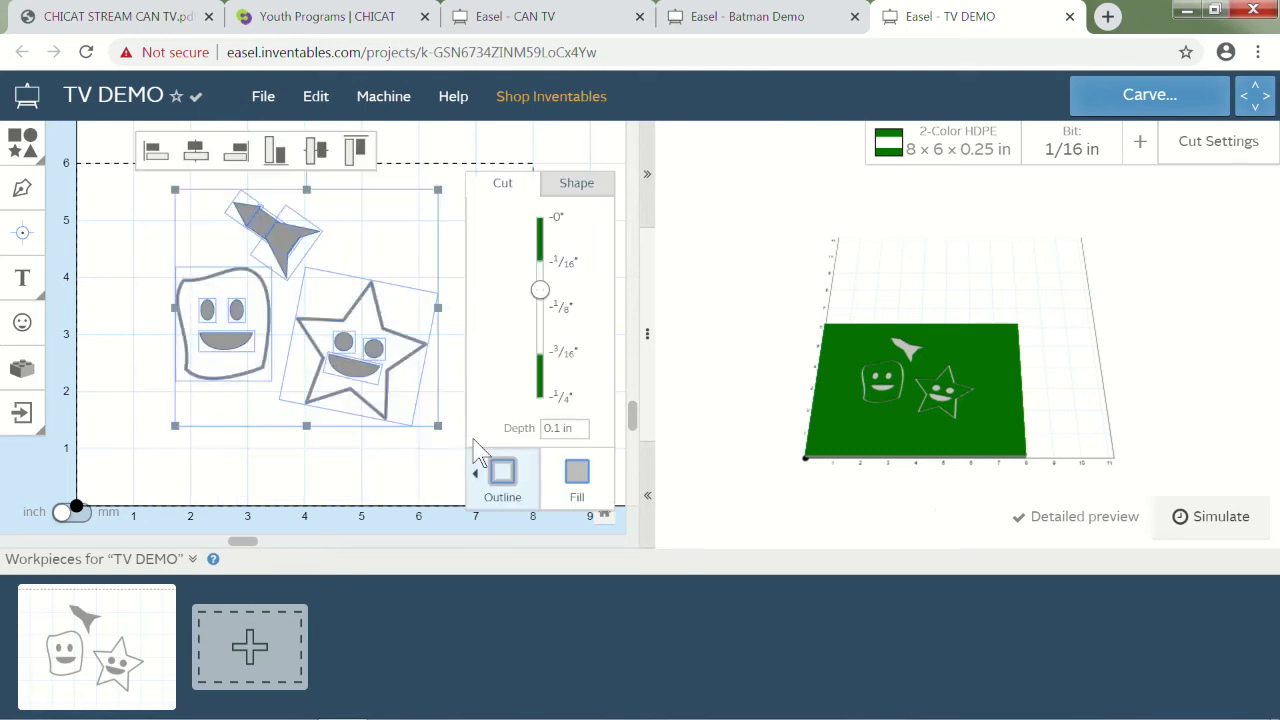
left_click(333, 472)
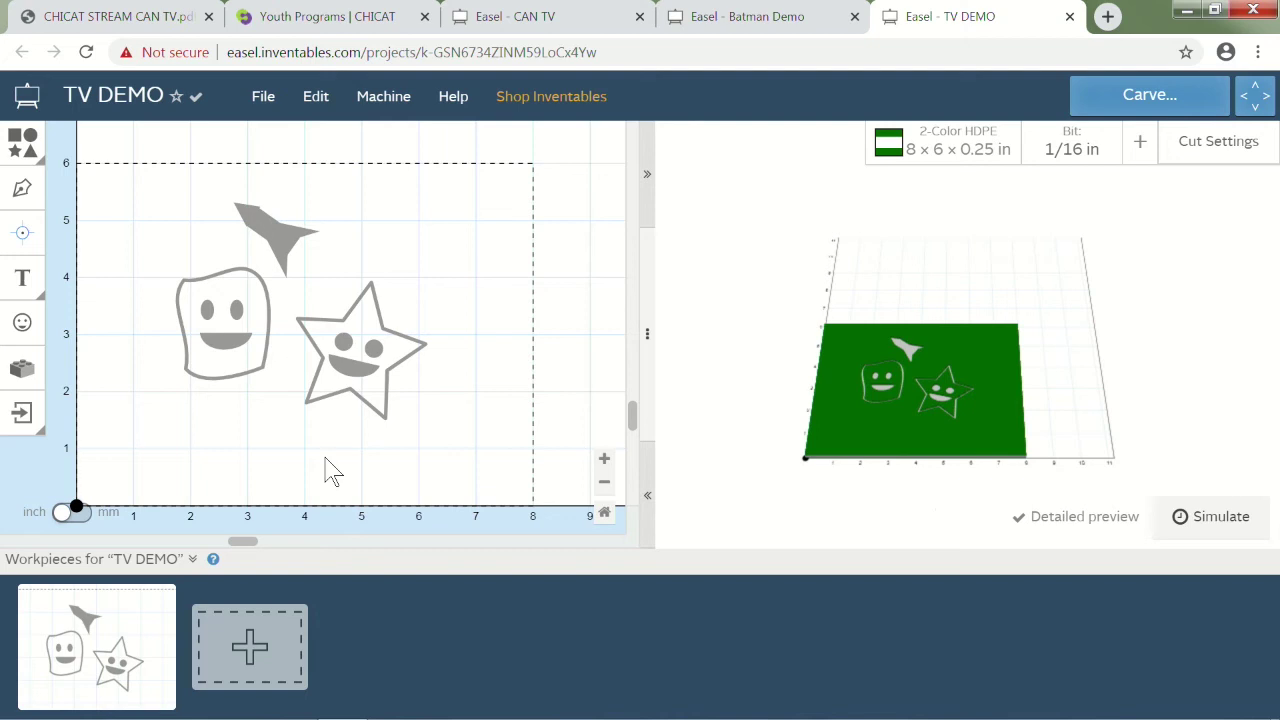
left_click(24, 356)
scroll(633, 546, "down", 5)
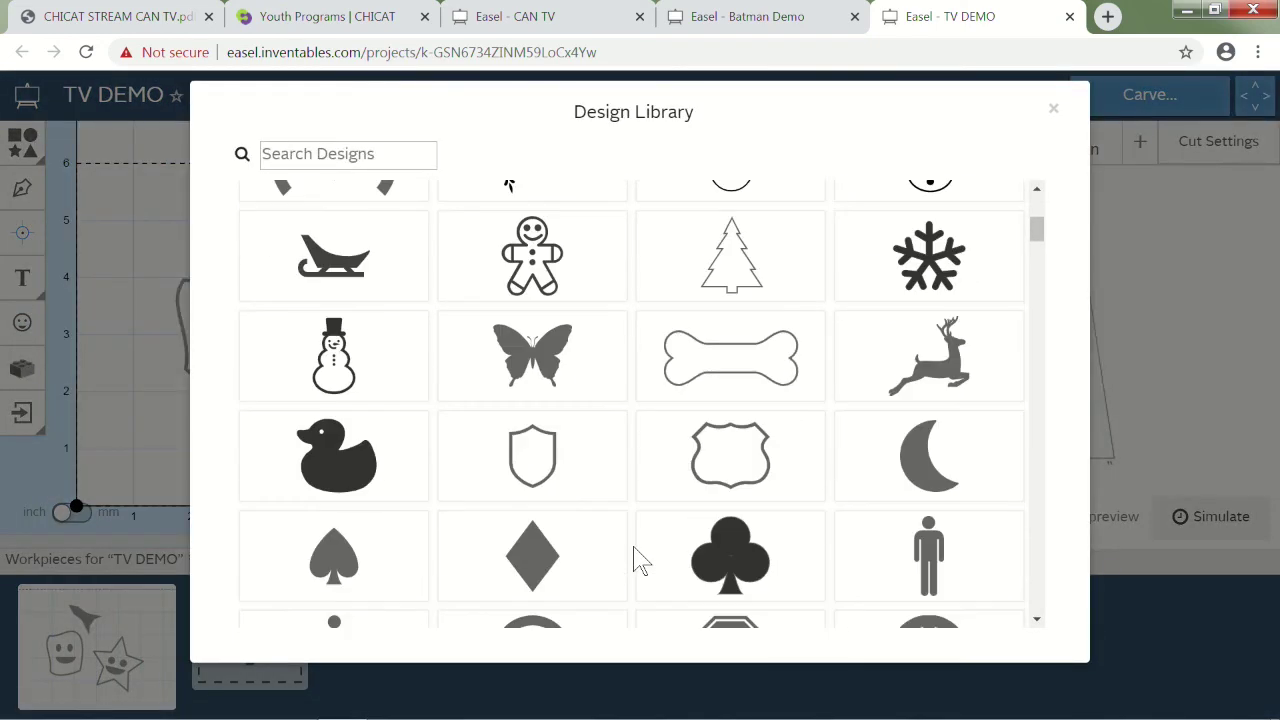
scroll(634, 548, "down", 10)
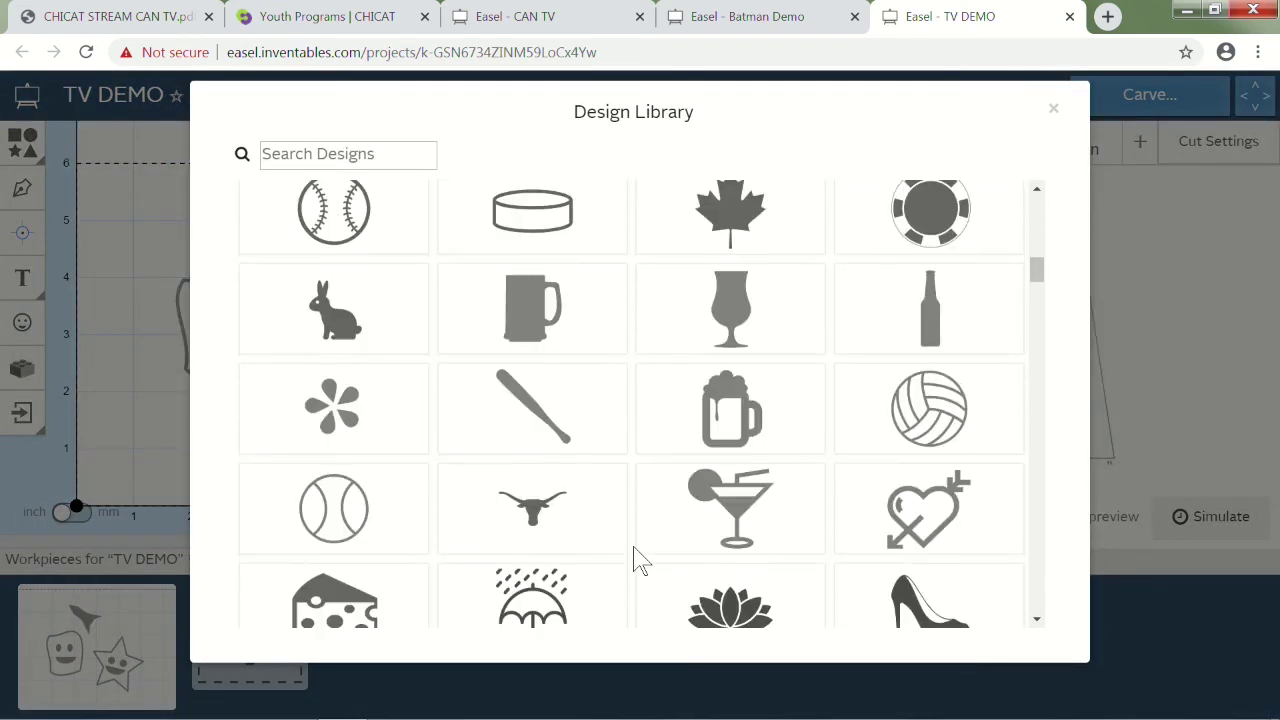
scroll(633, 546, "up", 3)
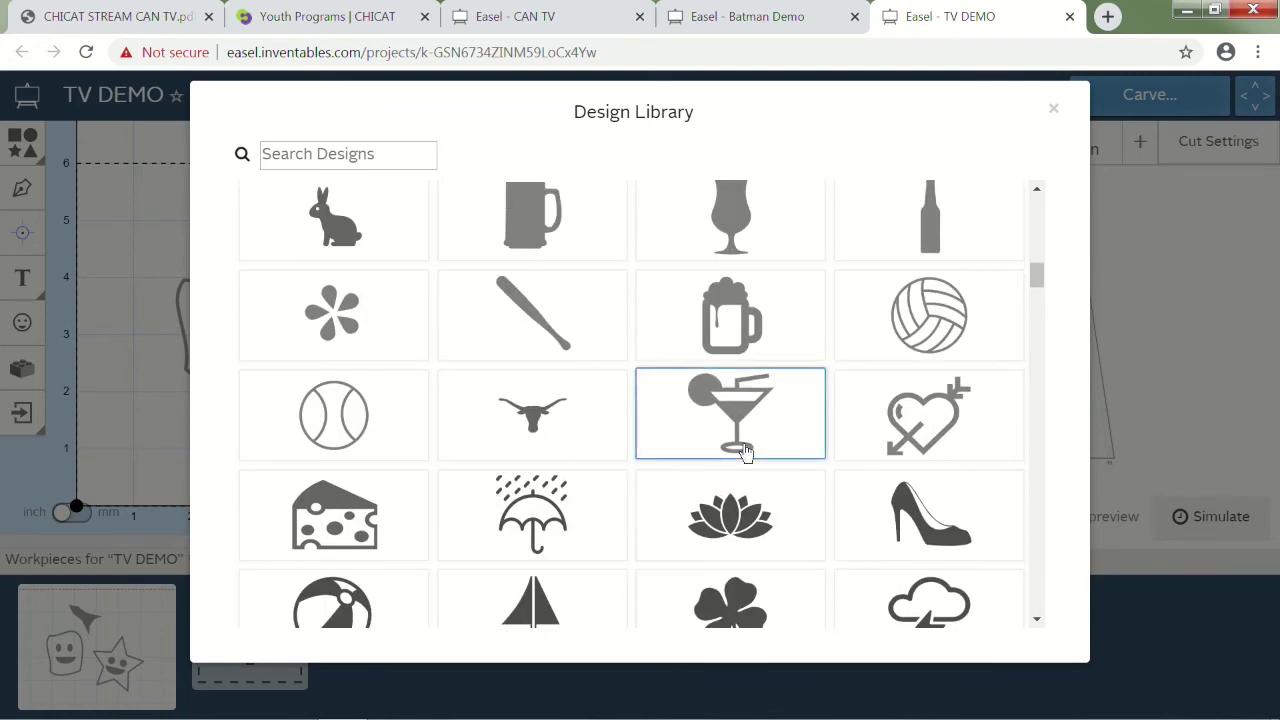
scroll(770, 560, "down", 4)
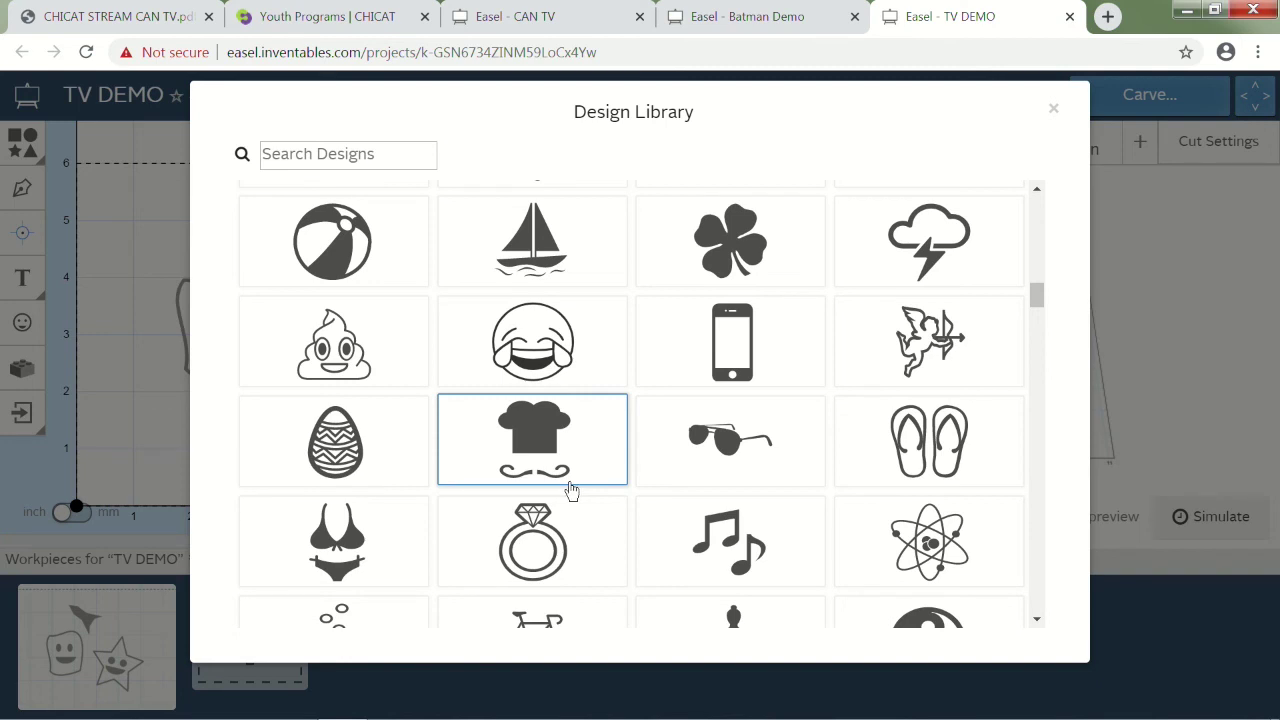
scroll(571, 489, "down", 1)
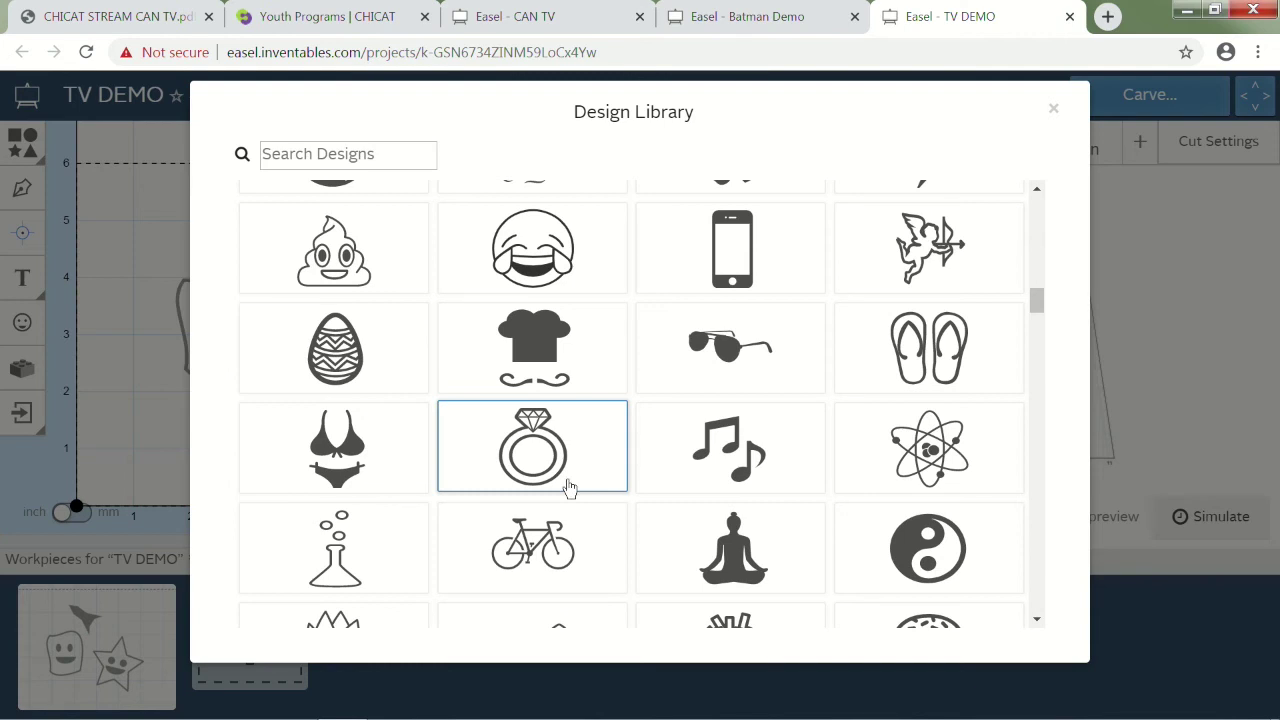
scroll(568, 487, "down", 2)
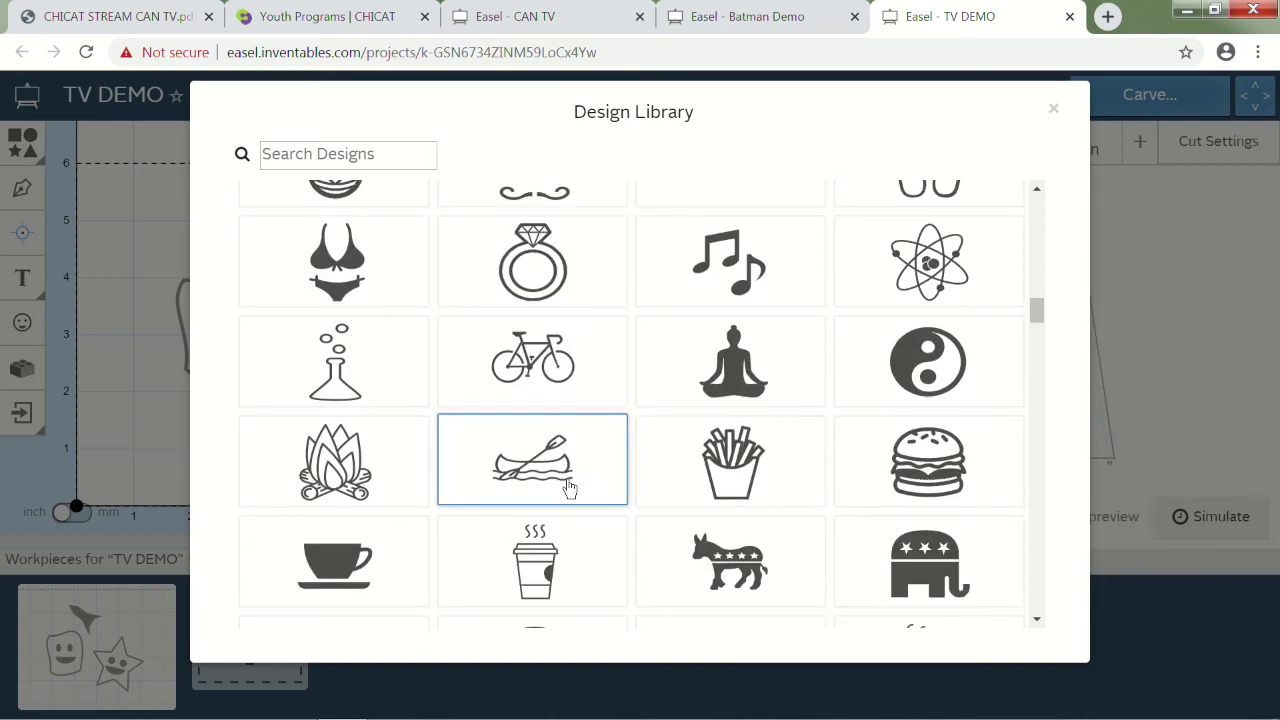
scroll(568, 486, "down", 4)
scroll(568, 487, "down", 4)
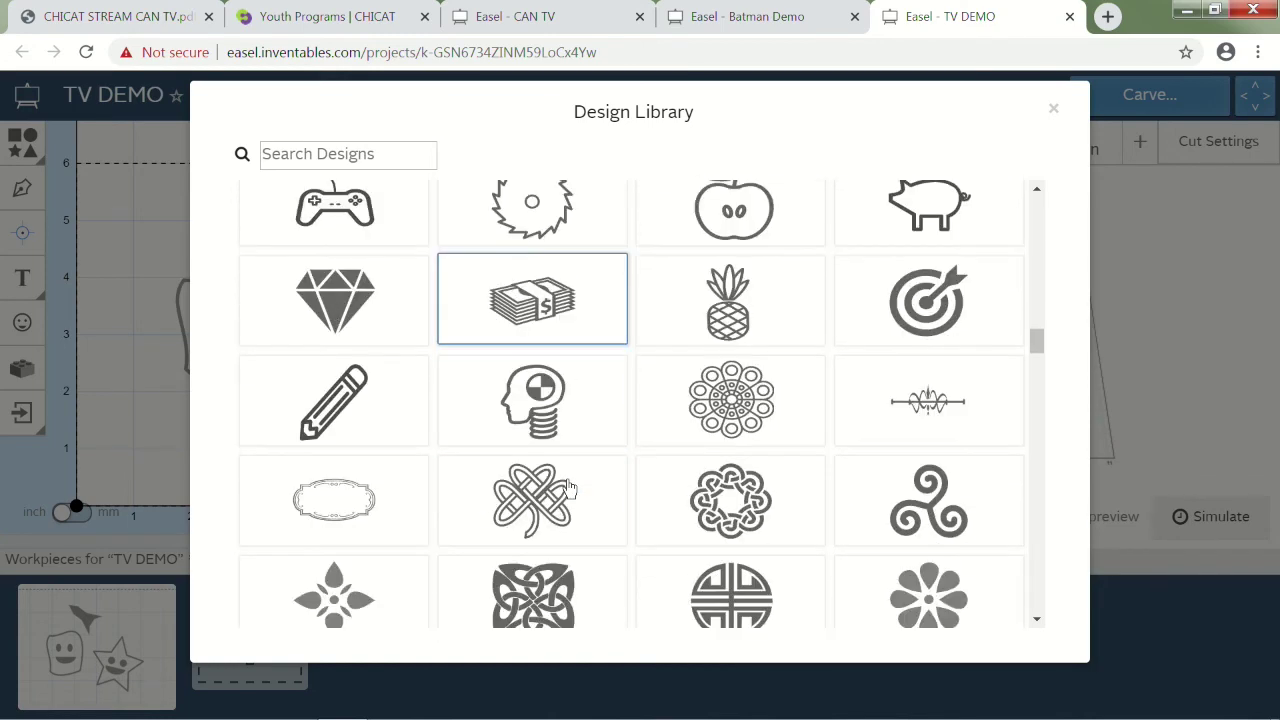
scroll(568, 487, "down", 2)
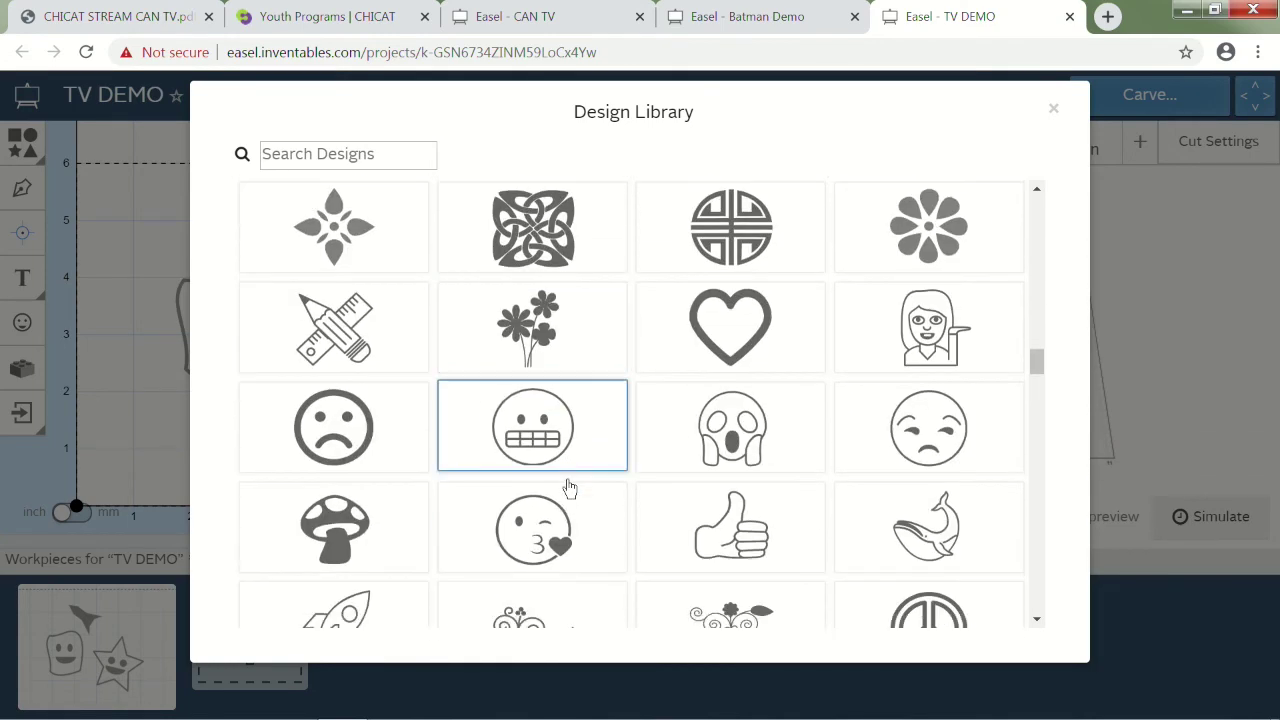
scroll(568, 487, "down", 2)
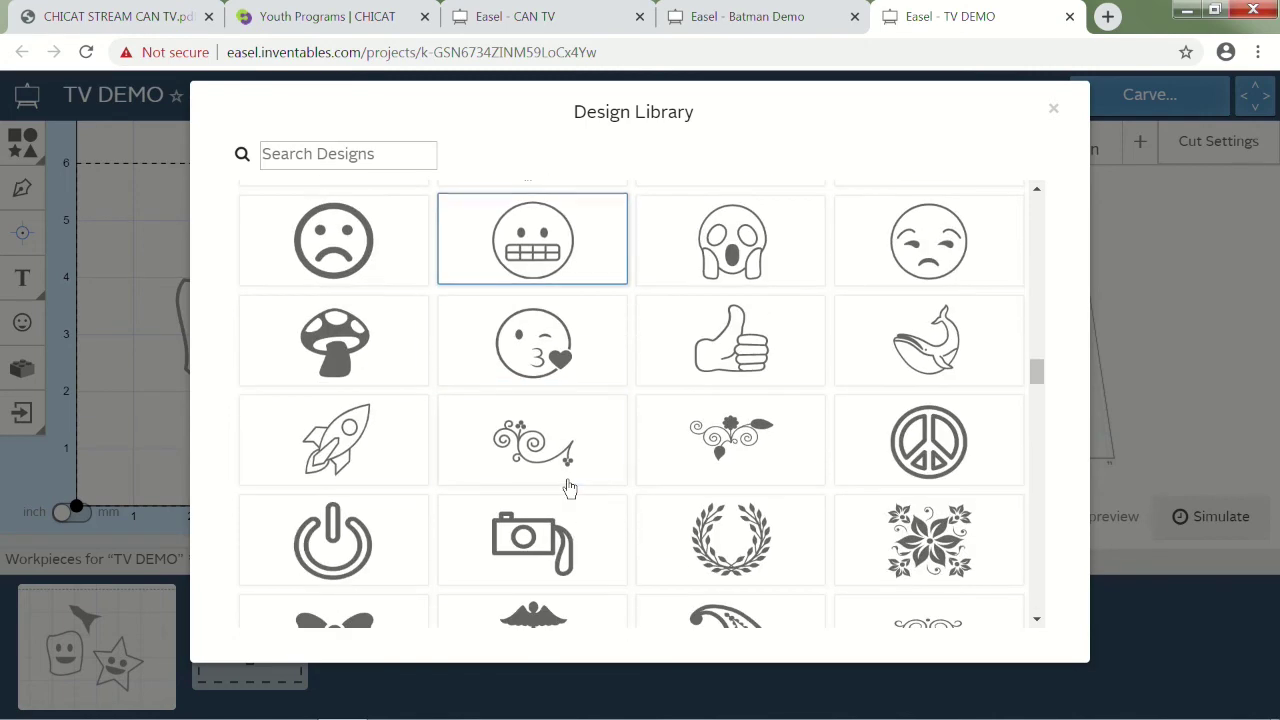
scroll(568, 487, "down", 1)
scroll(568, 487, "down", 3)
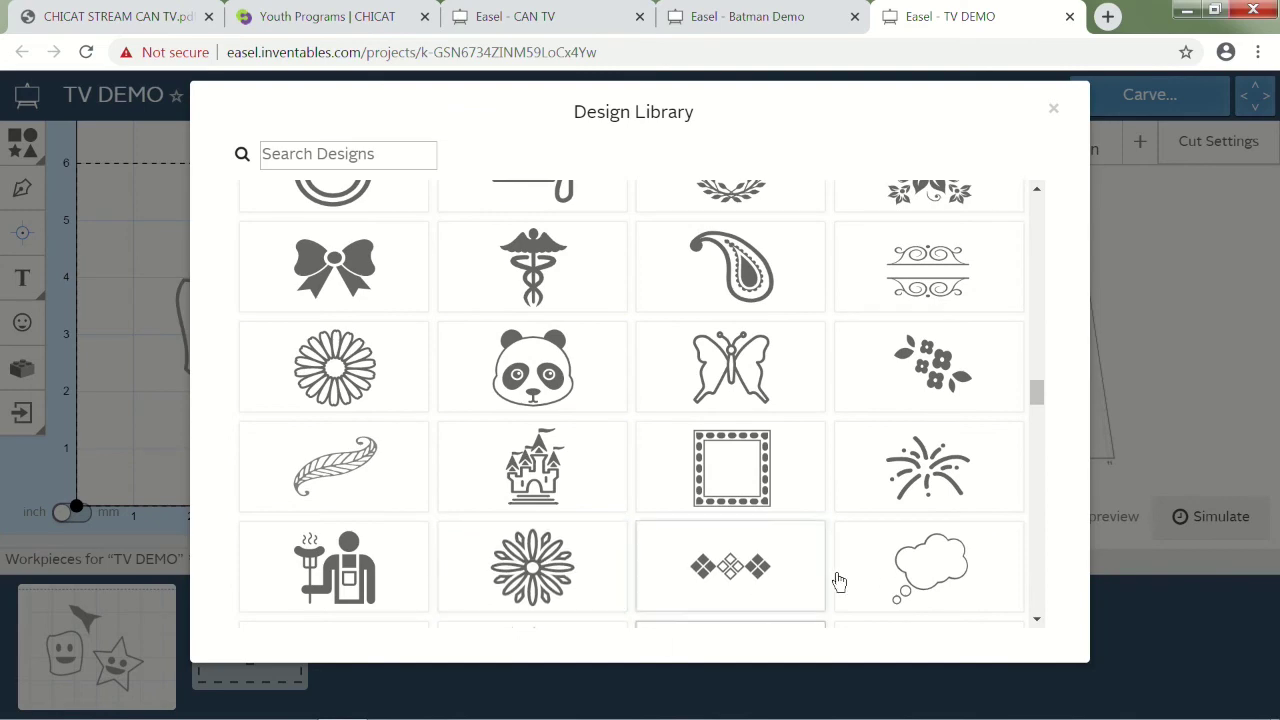
scroll(550, 405, "down", 2)
scroll(550, 400, "down", 3)
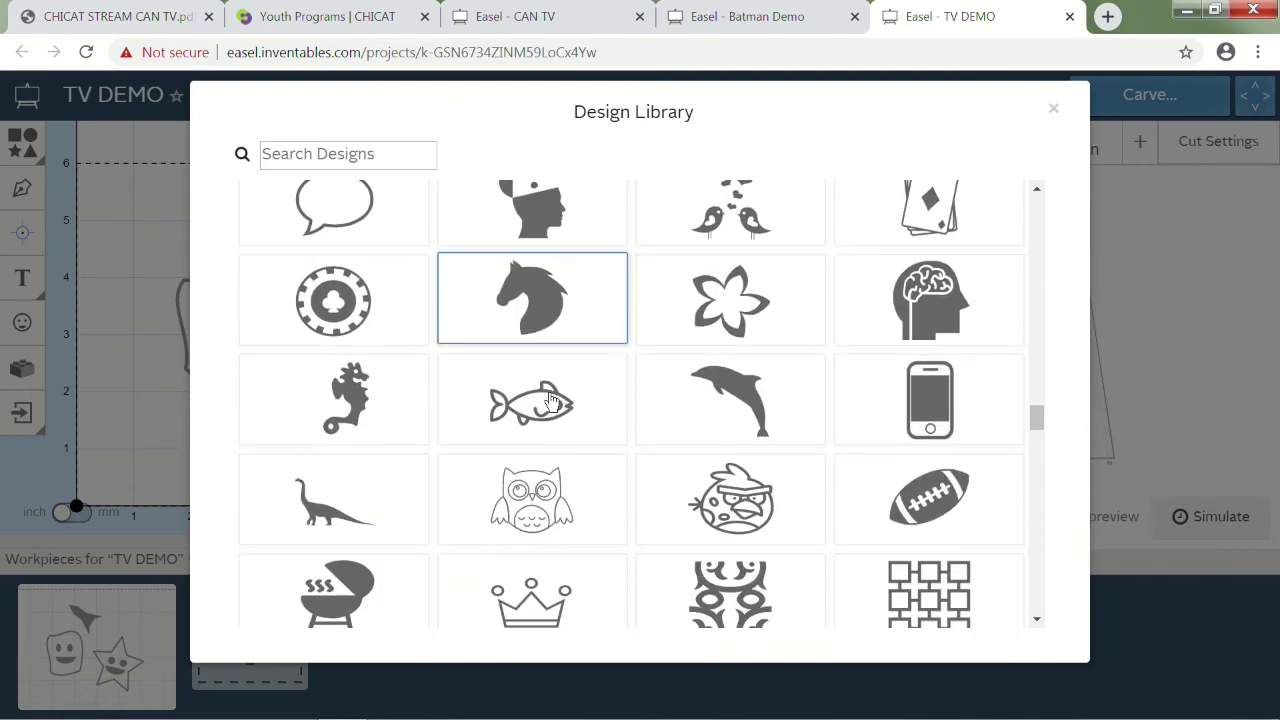
scroll(633, 556, "down", 2)
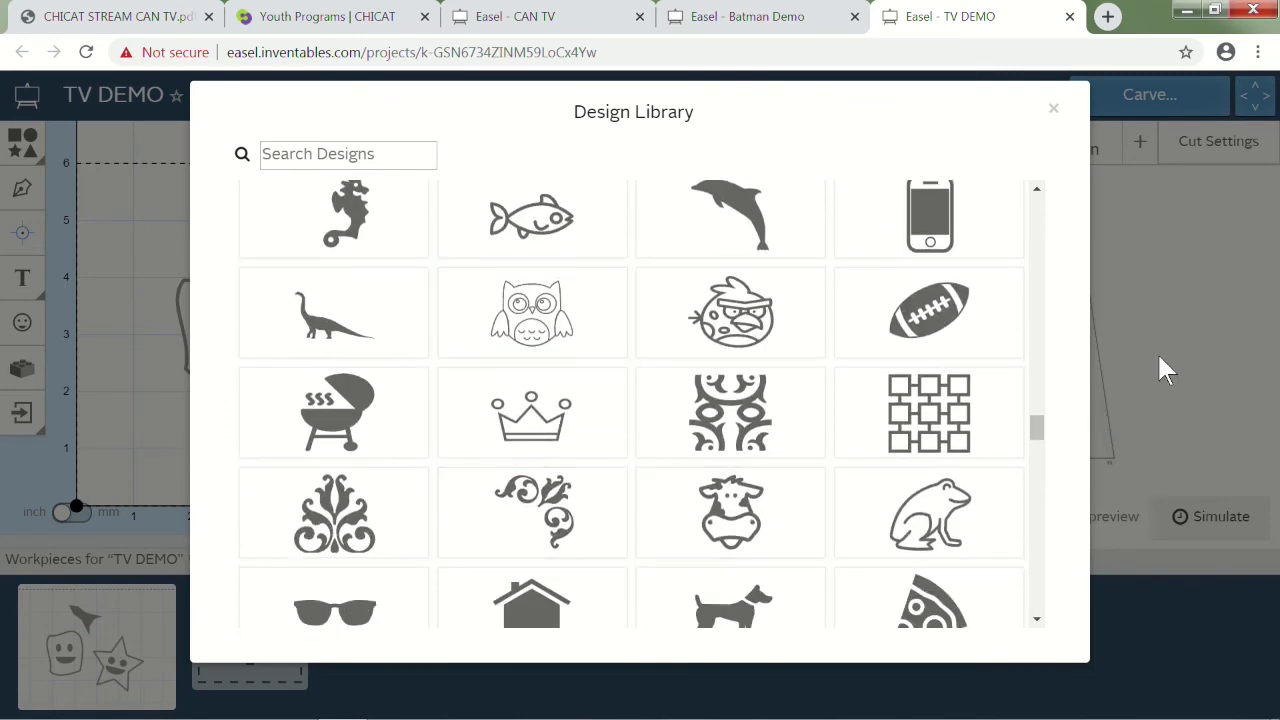
left_click(1054, 109)
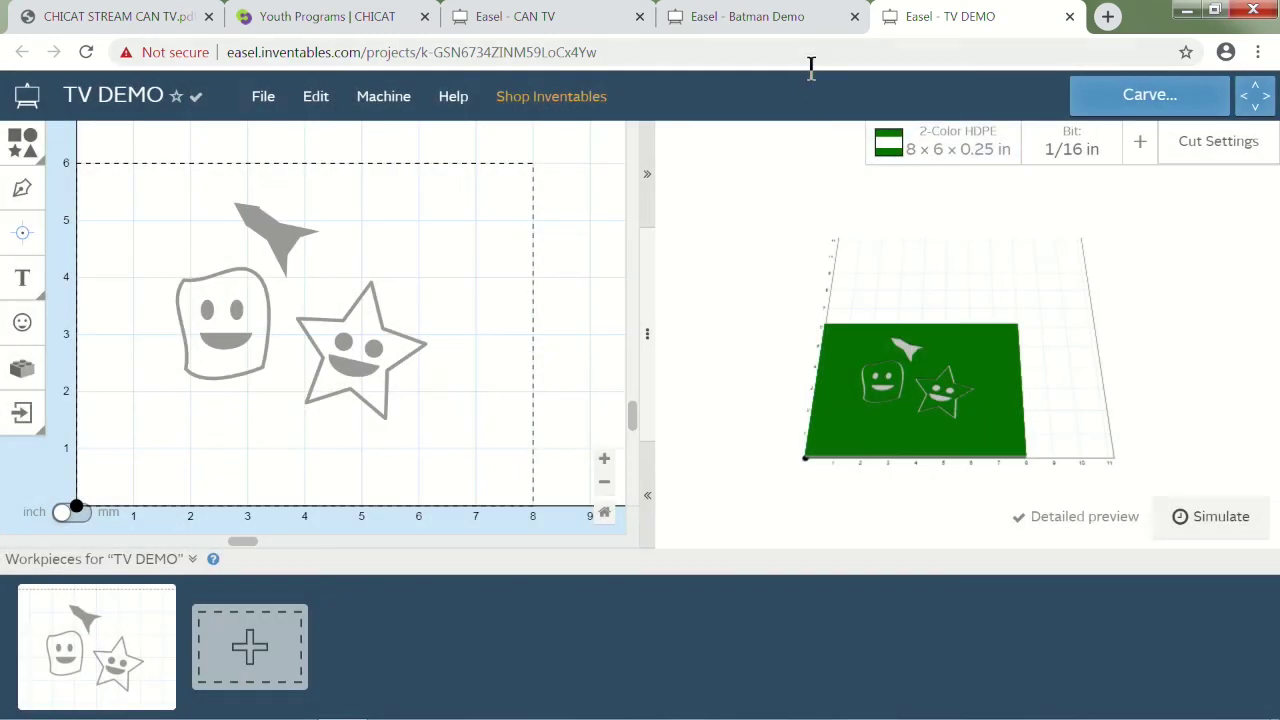
Open the Batman Demo project and inspect the bat outline and THE BATMAN lettering
left_click(772, 24)
left_click(253, 480)
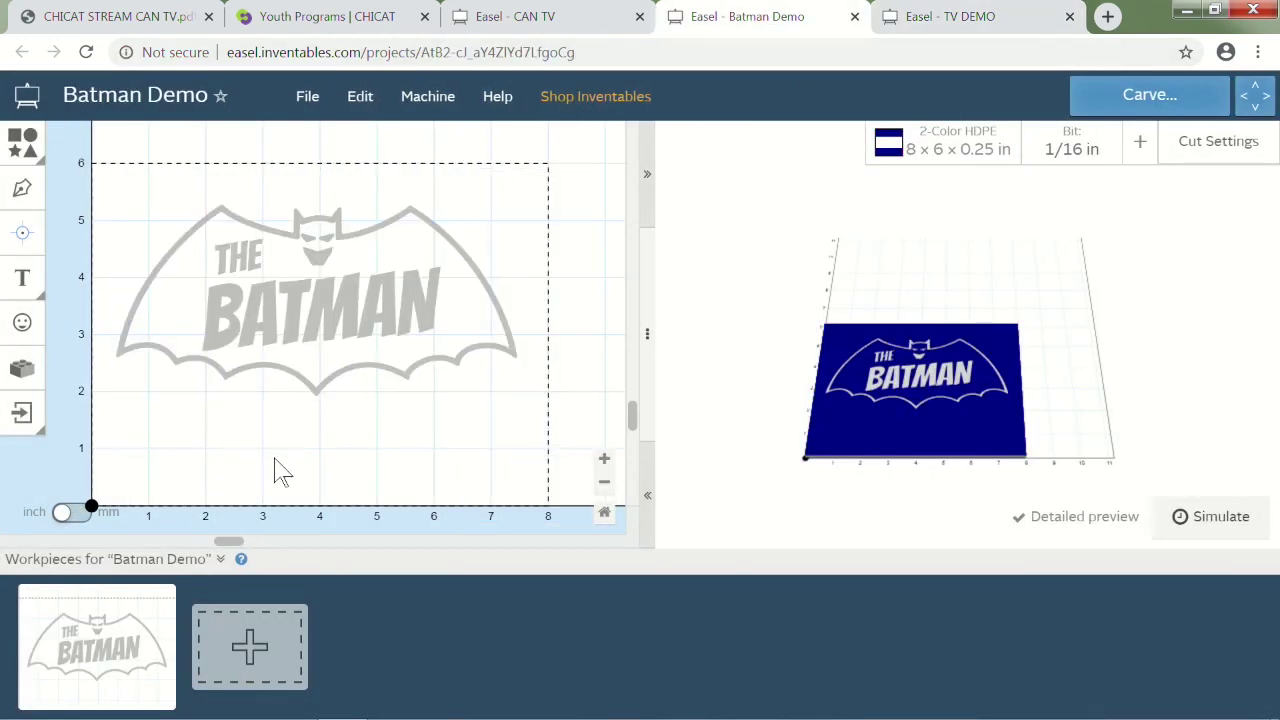
left_click(143, 318)
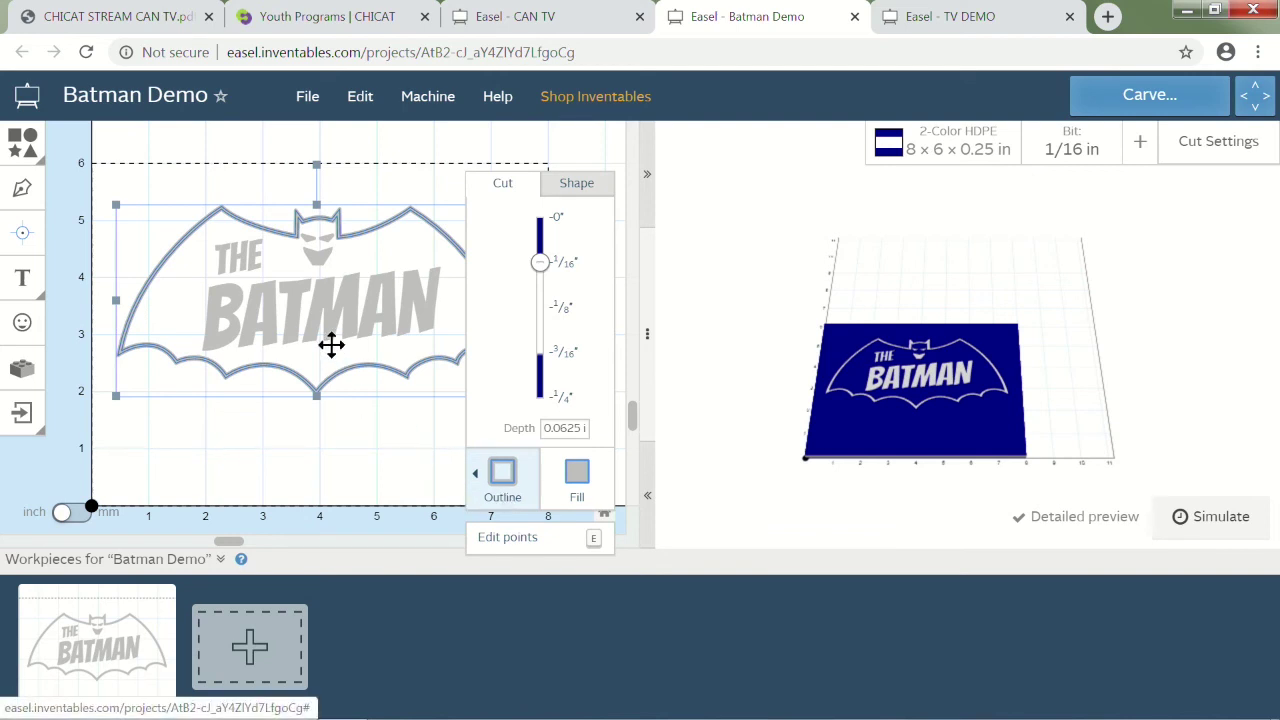
left_click(375, 340)
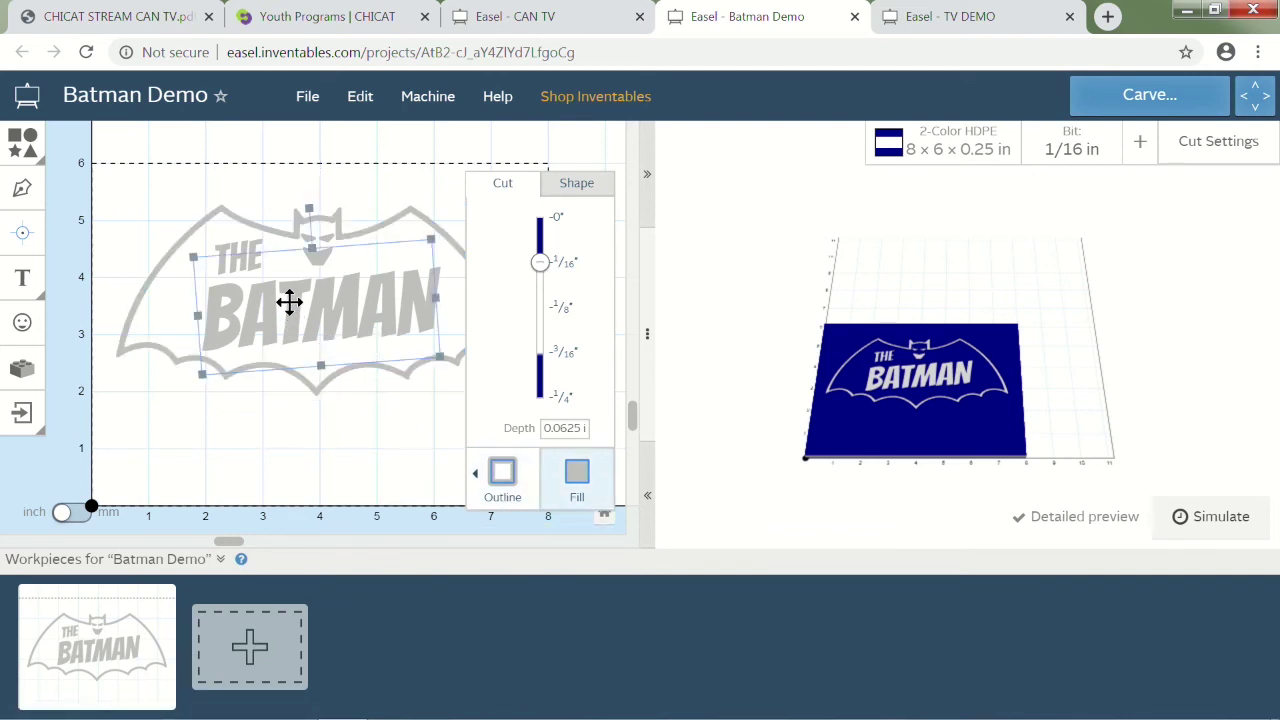
double_click(258, 281)
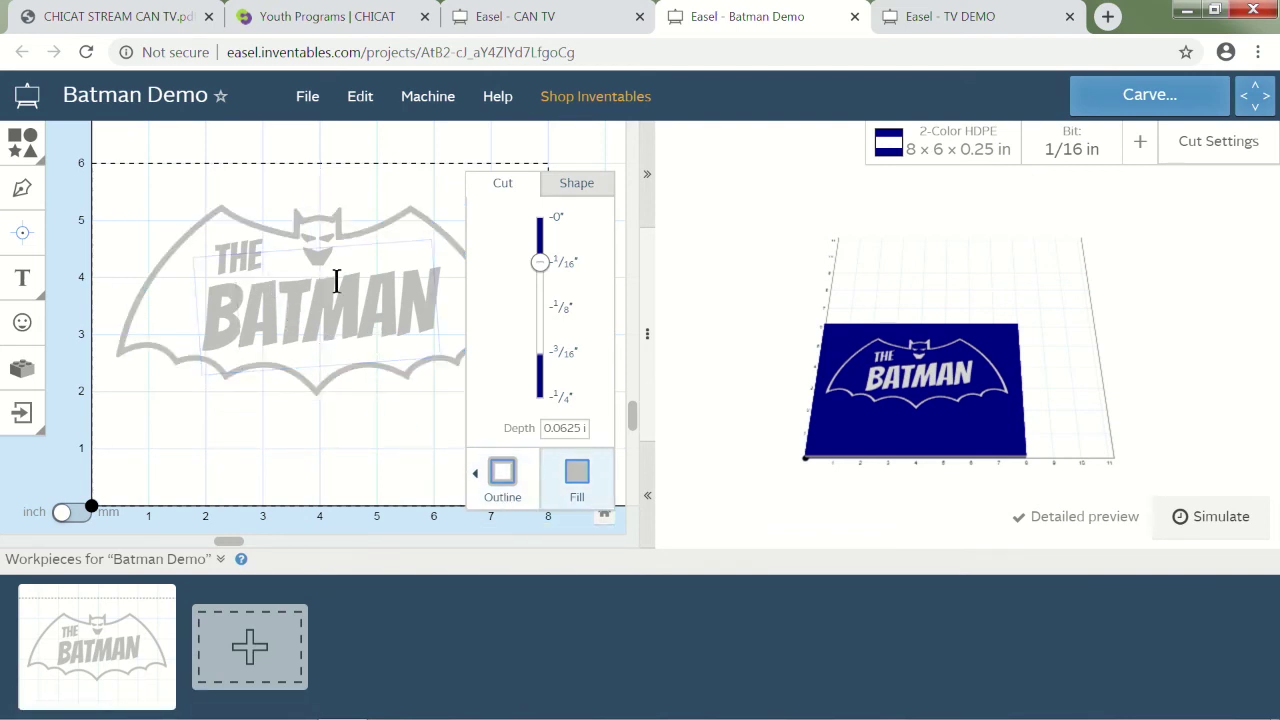
left_click(428, 200)
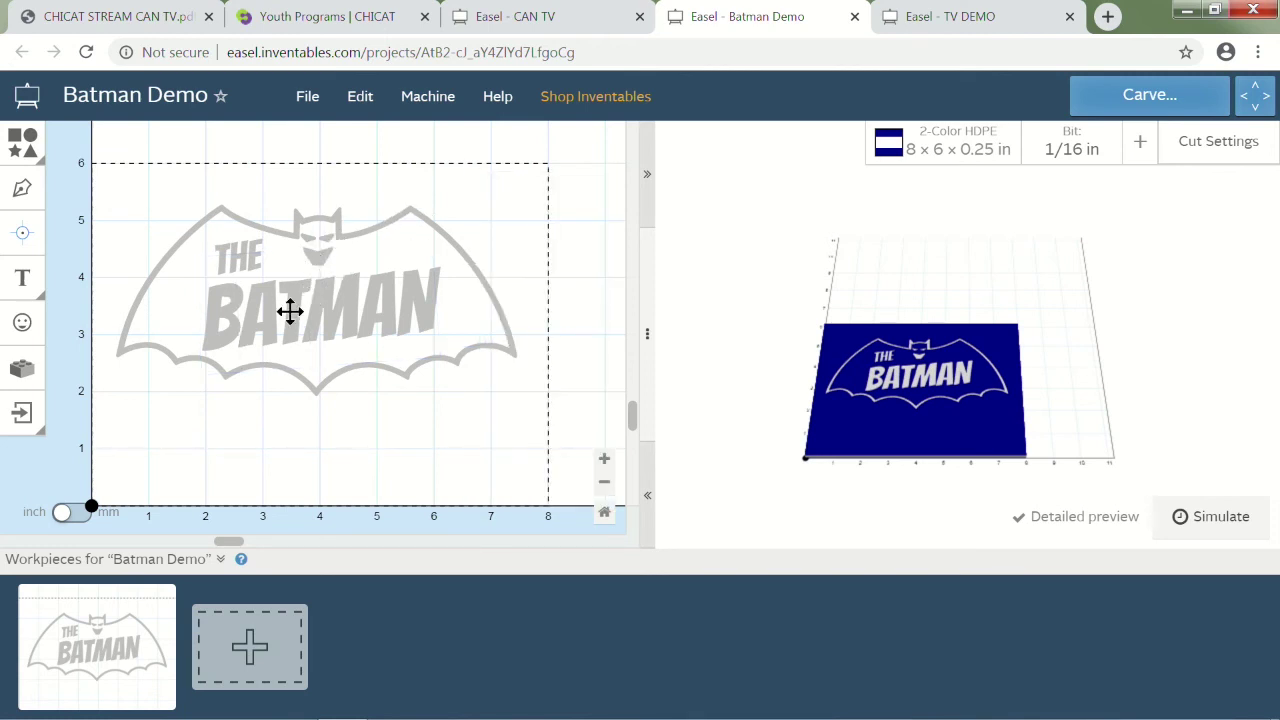
left_click(562, 22)
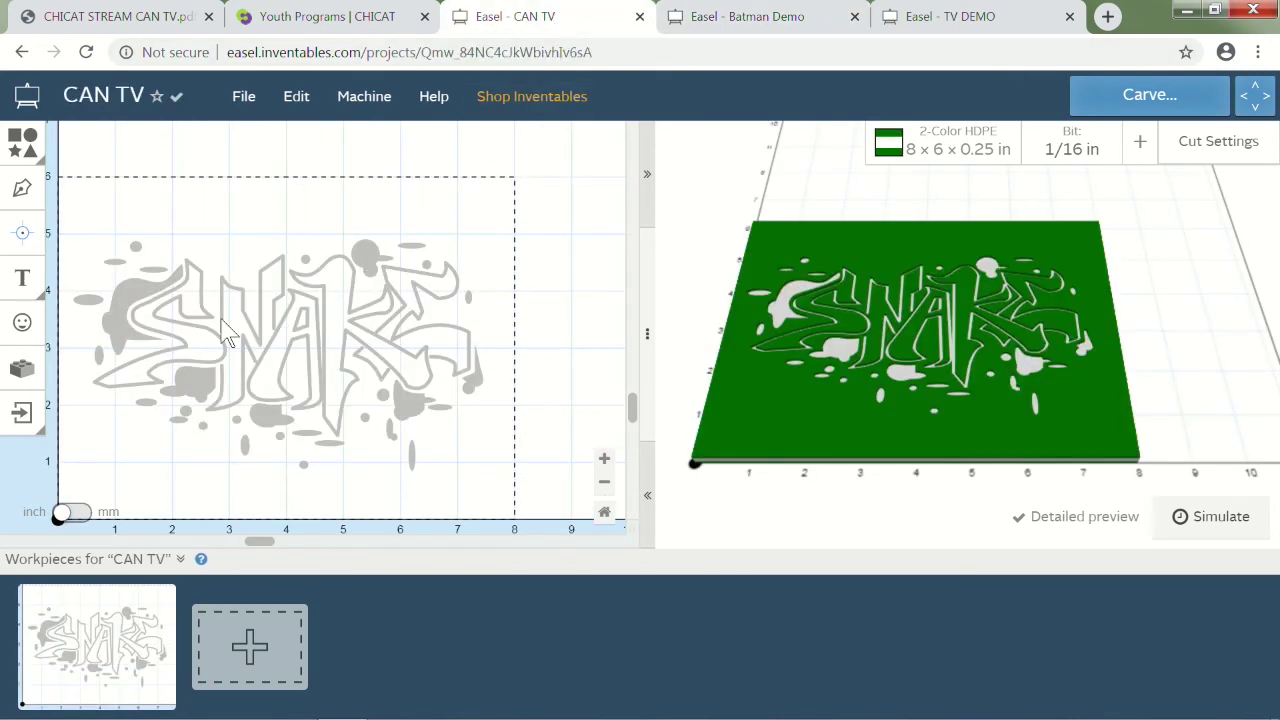
left_click(138, 328)
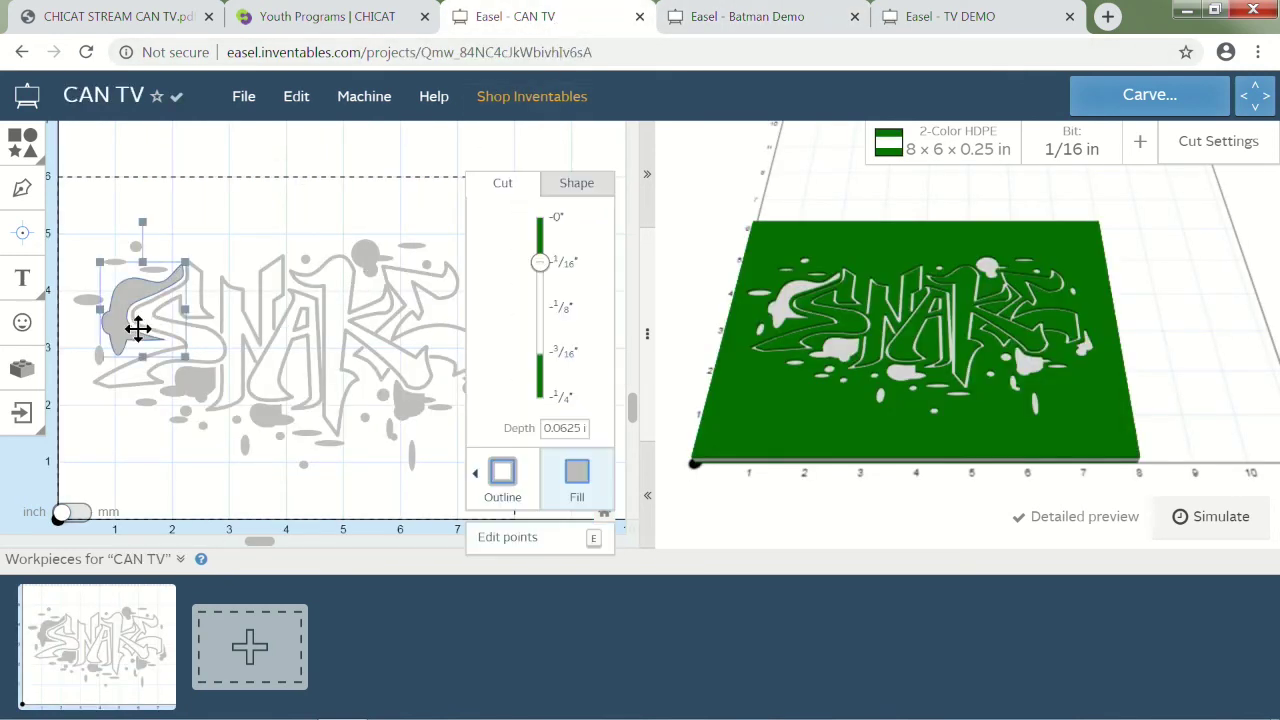
left_click(210, 408)
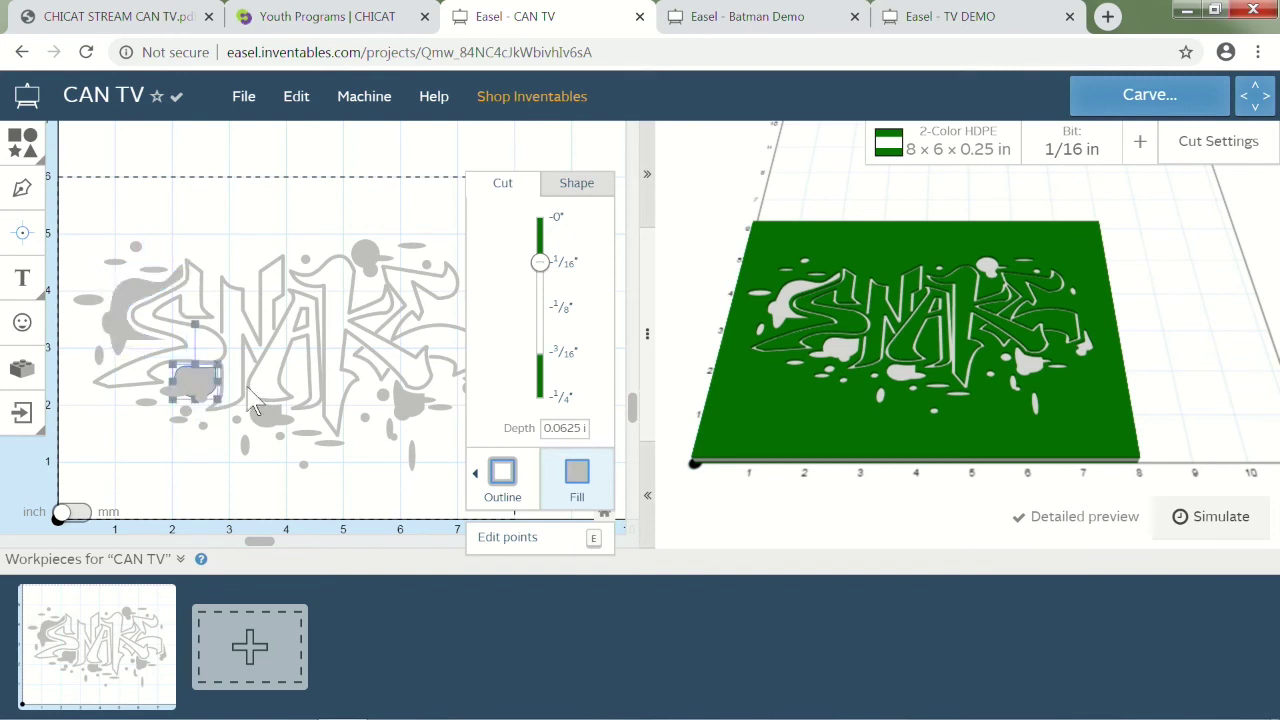
left_click(260, 357)
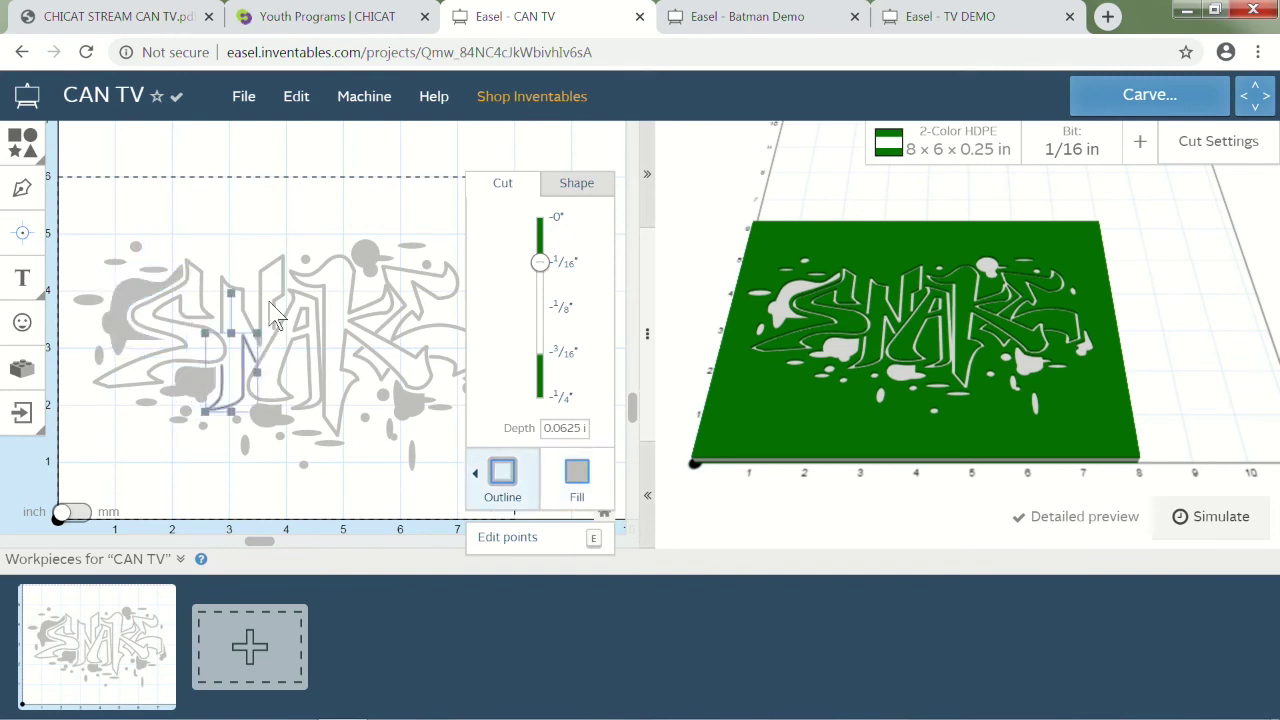
left_click(275, 312)
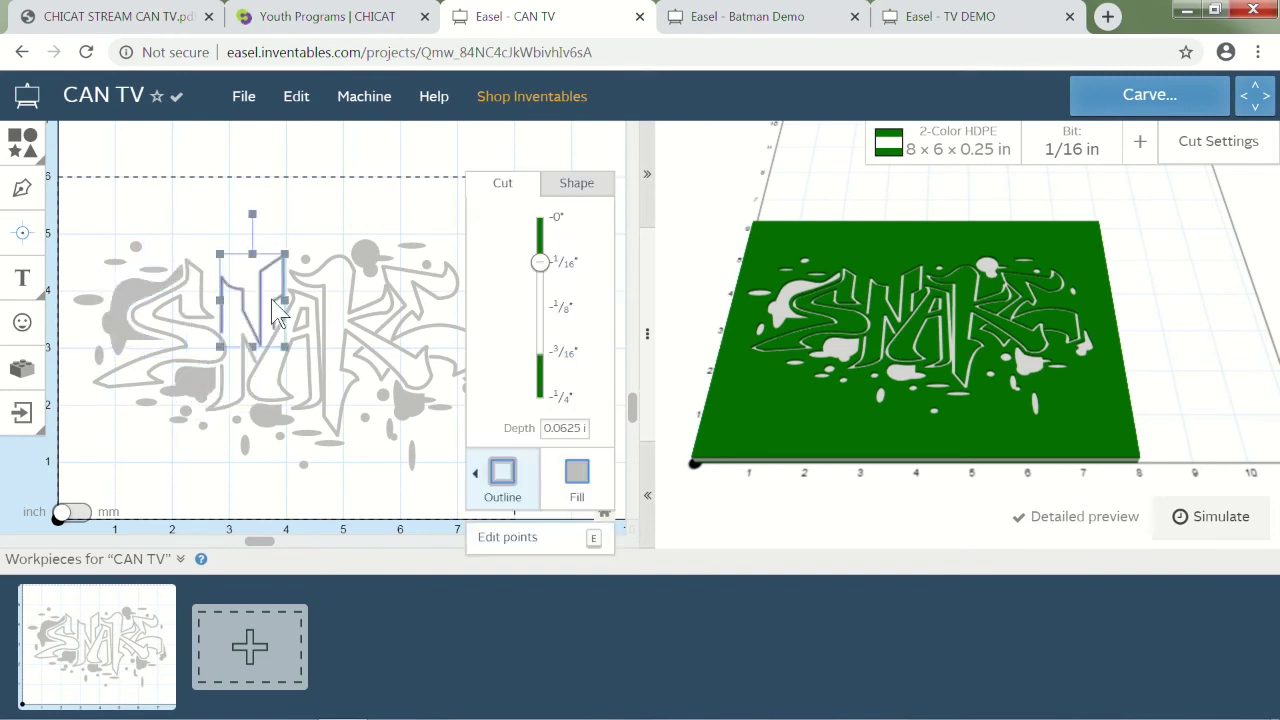
left_click(283, 418)
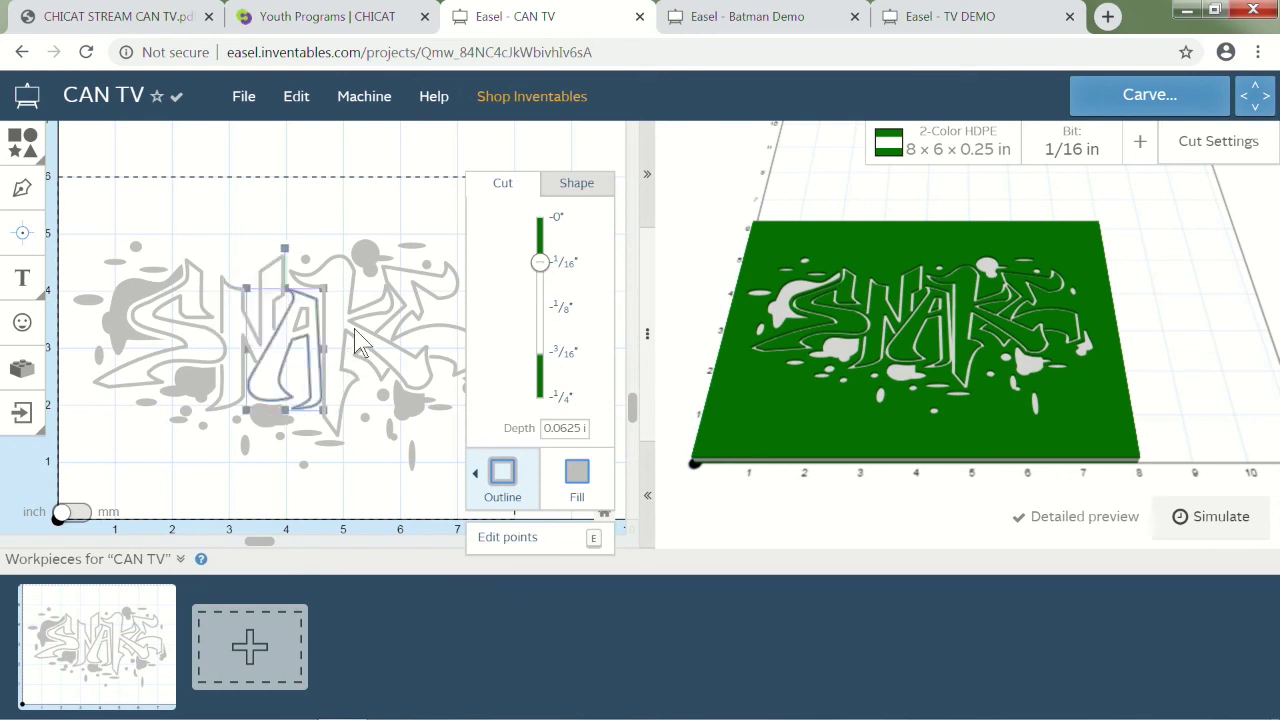
left_click(404, 338)
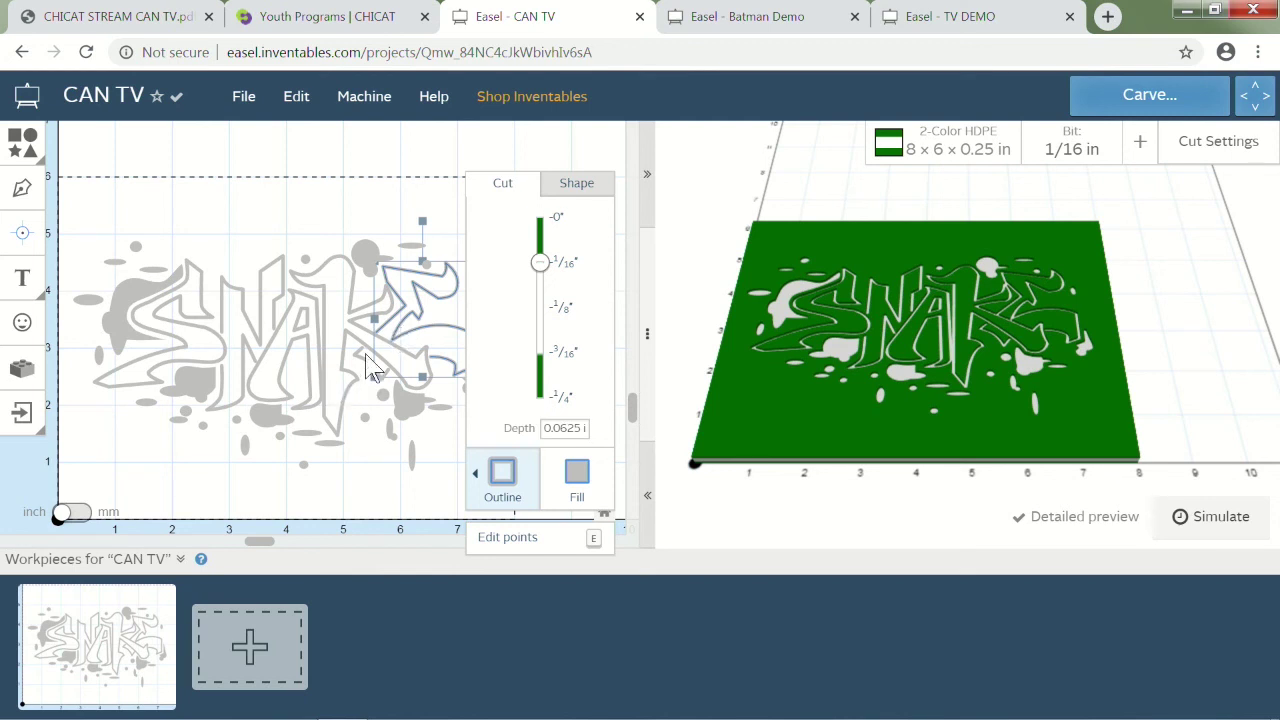
left_click(196, 343)
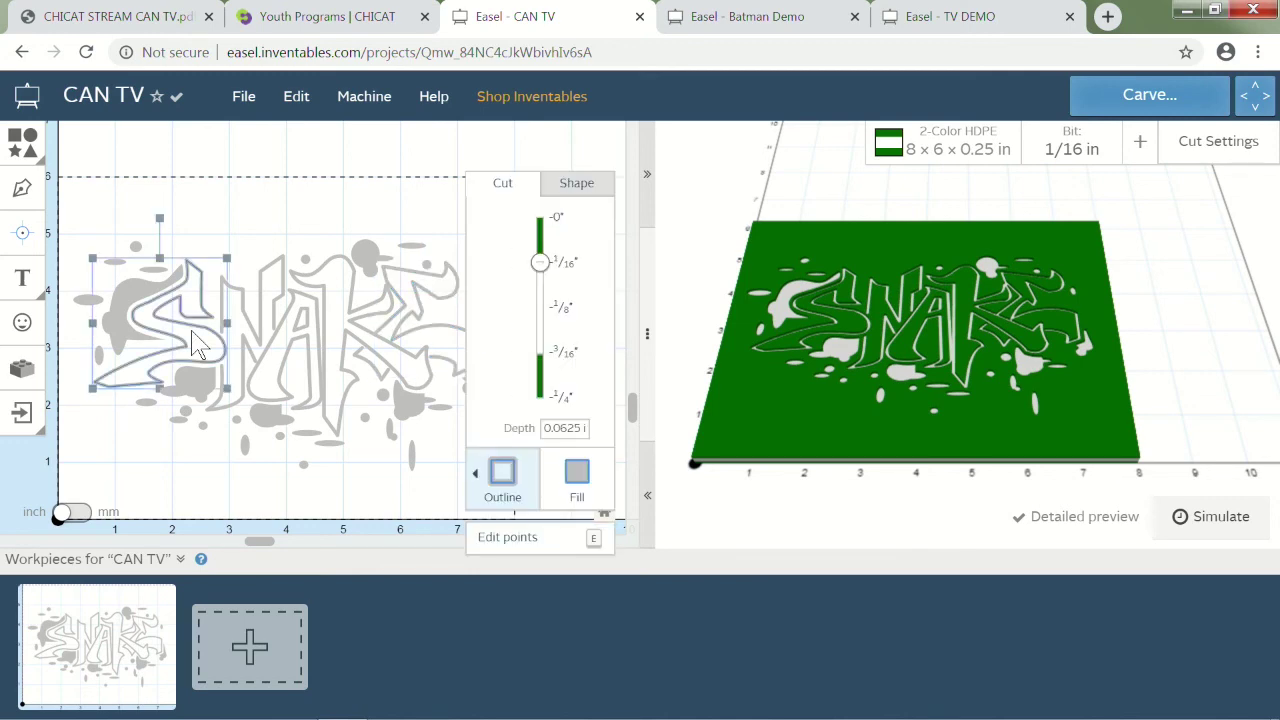
Switch to the CHICAT Youth Programs tab and return to the CHICAT home page
left_click(268, 28)
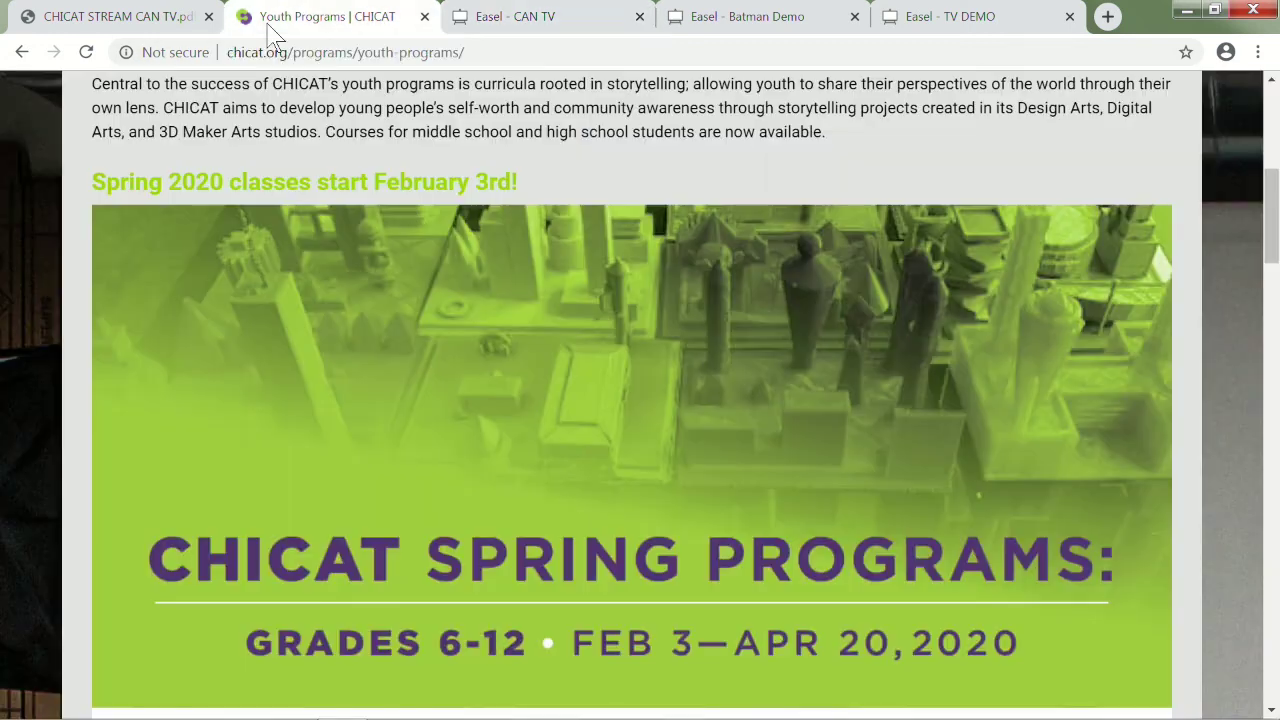
scroll(346, 162, "up", 1)
middle_click(368, 170)
scroll(1270, 180, "down", 1)
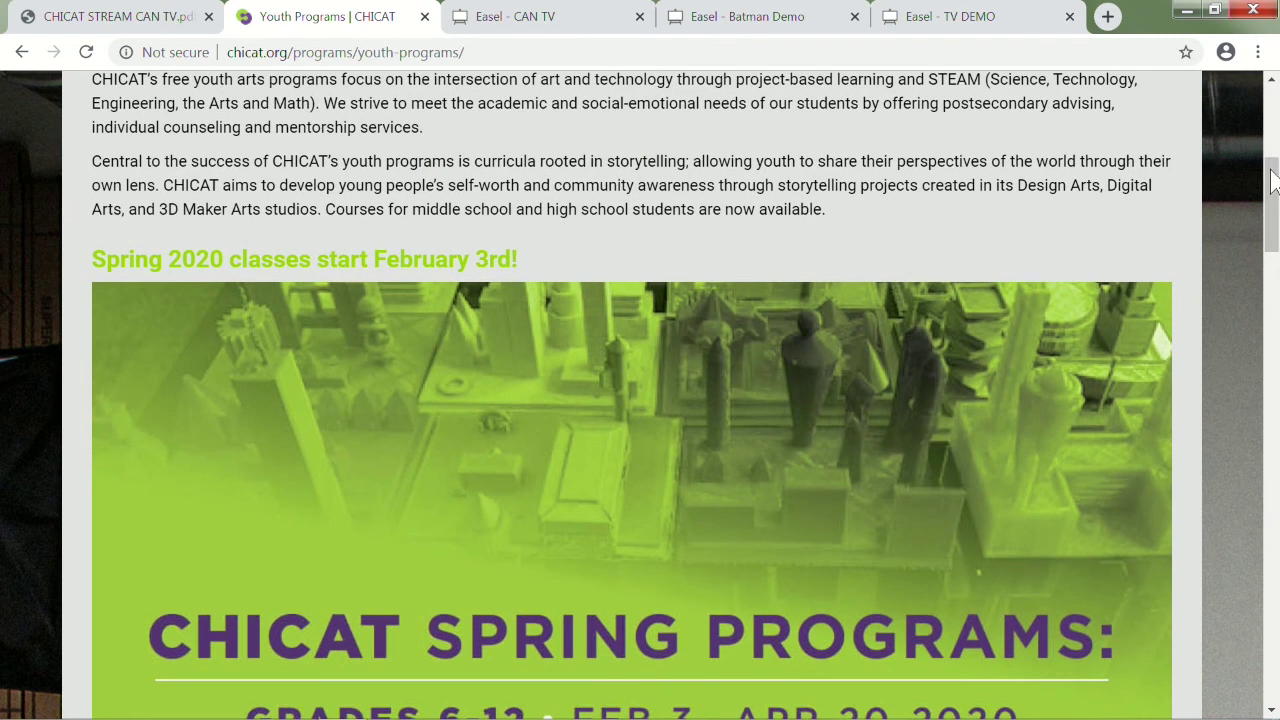
scroll(1270, 118, "up", 5)
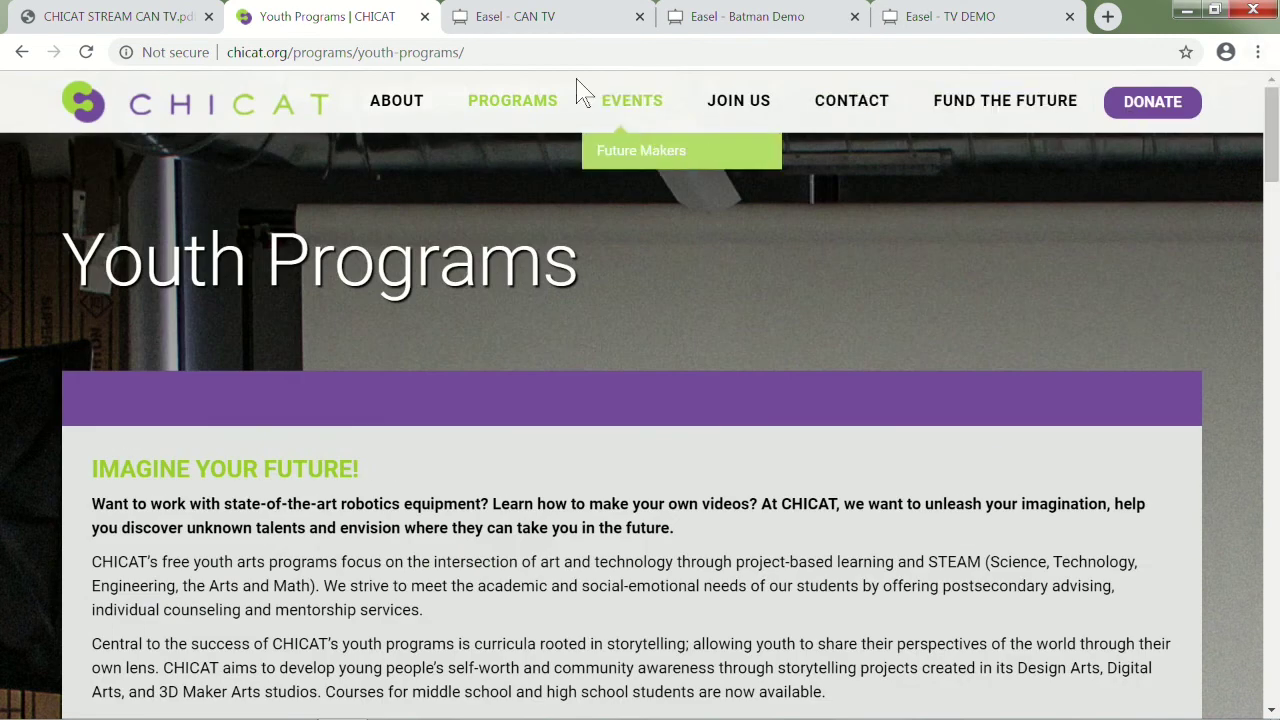
left_click(236, 112)
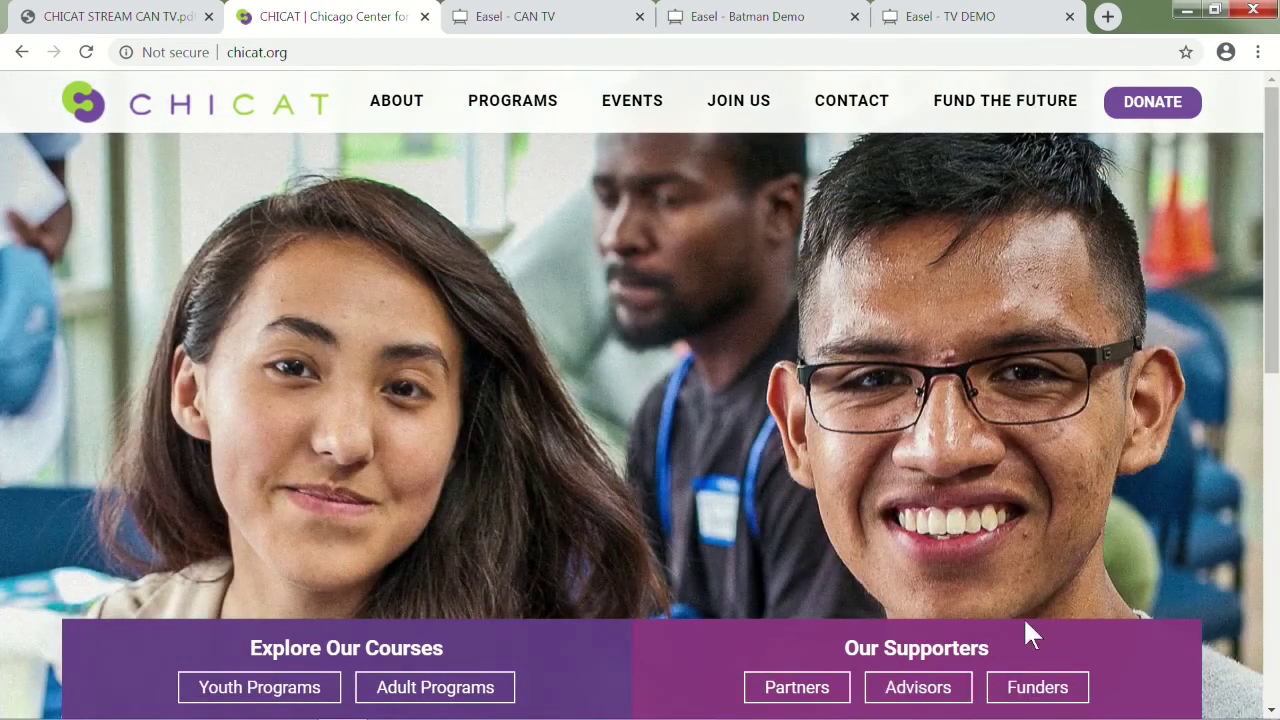
Go to About > Who We Are and scroll down to the footer
mouse_move(402, 122)
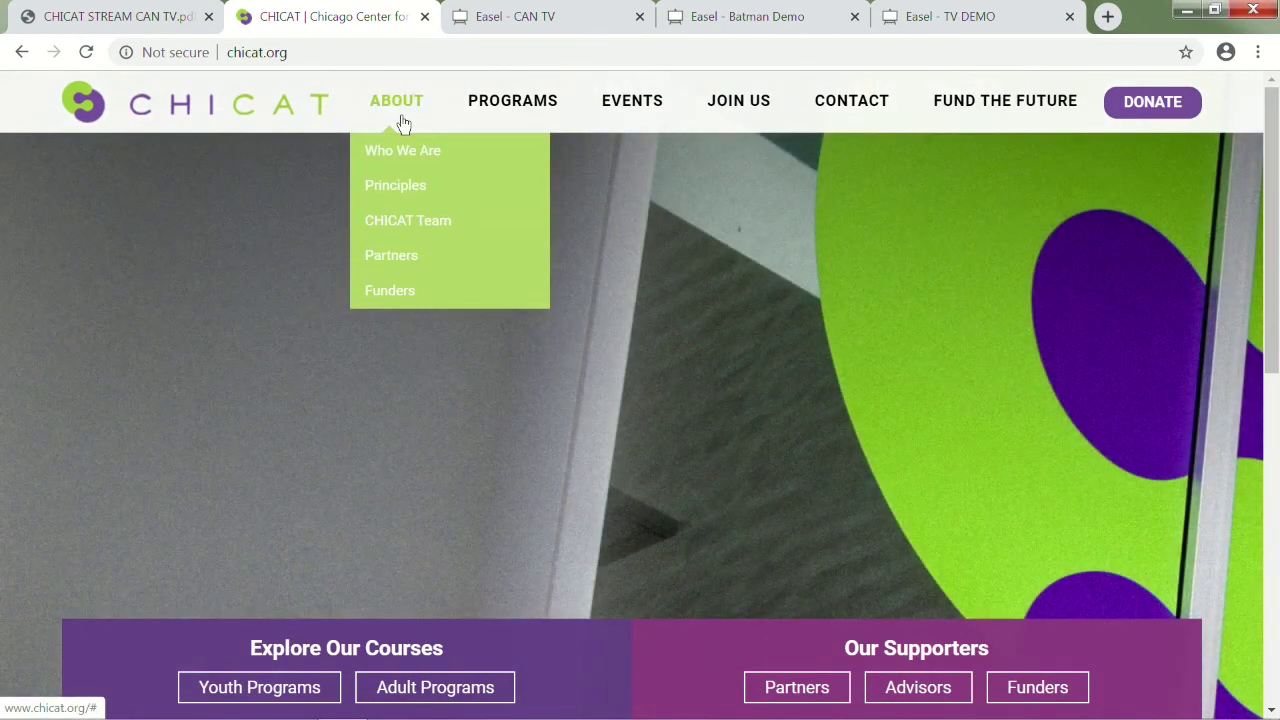
left_click(406, 160)
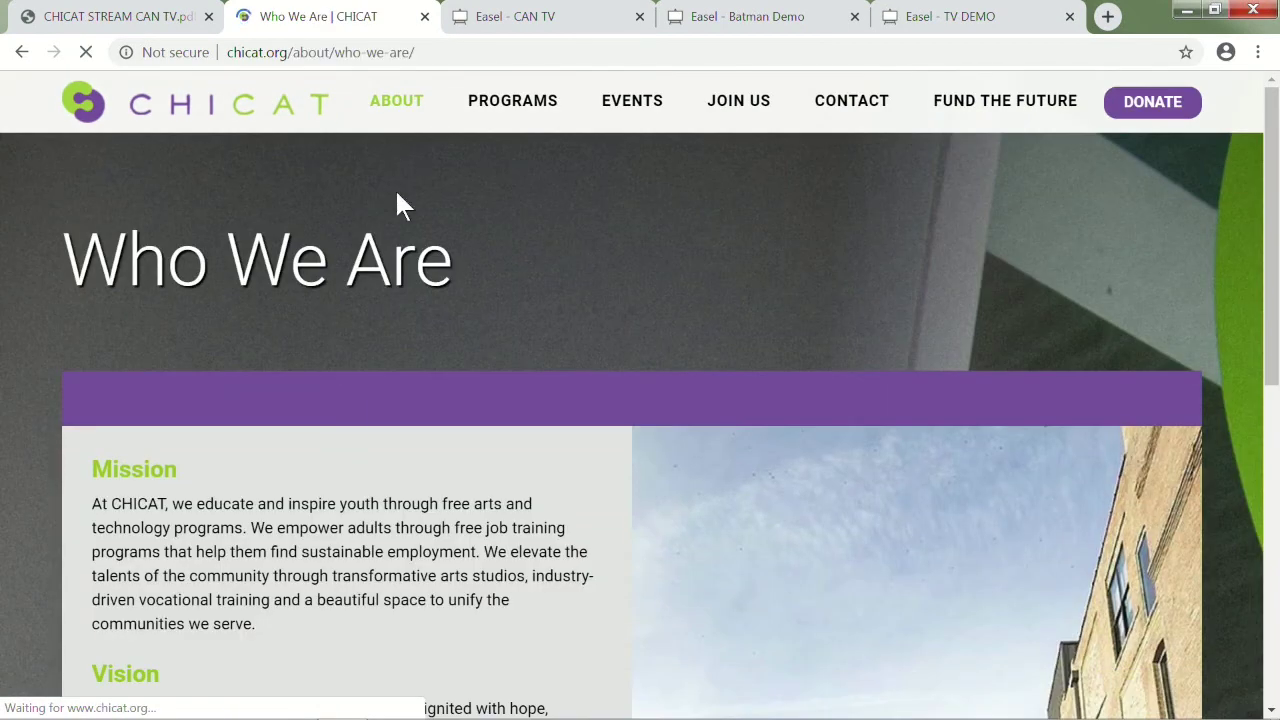
scroll(377, 380, "down", 3)
scroll(377, 410, "down", 1)
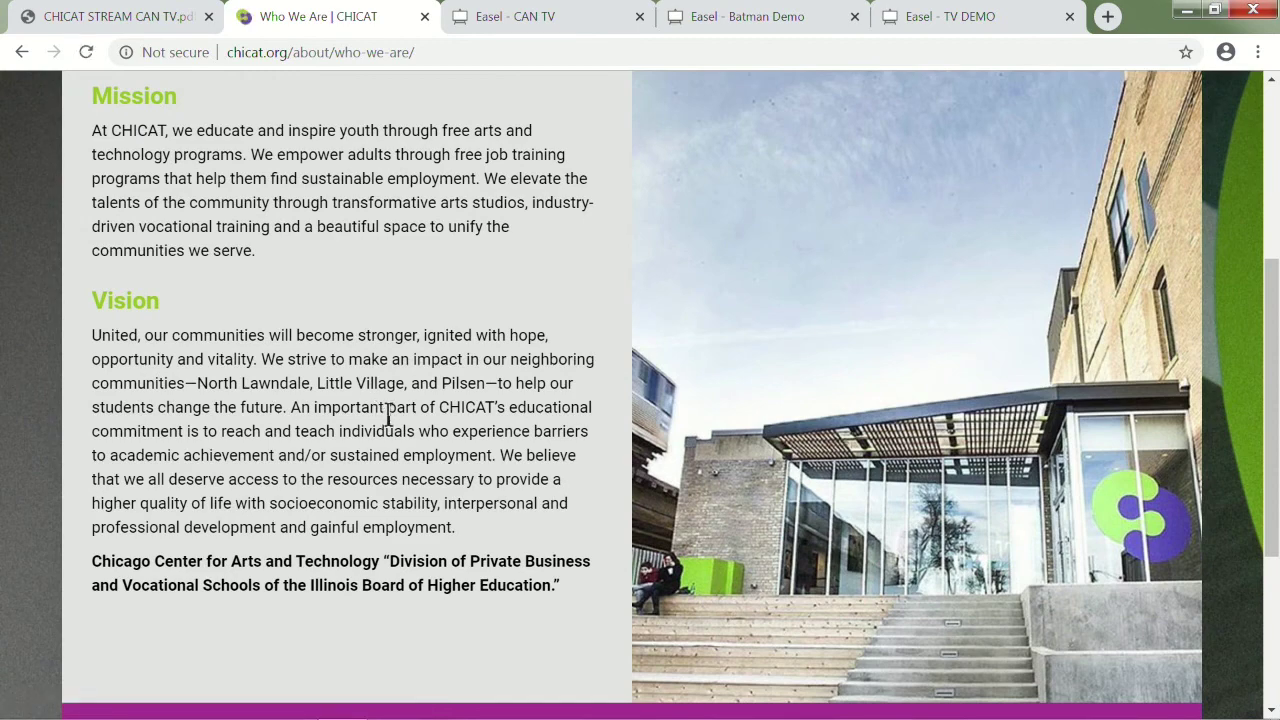
scroll(388, 418, "down", 3)
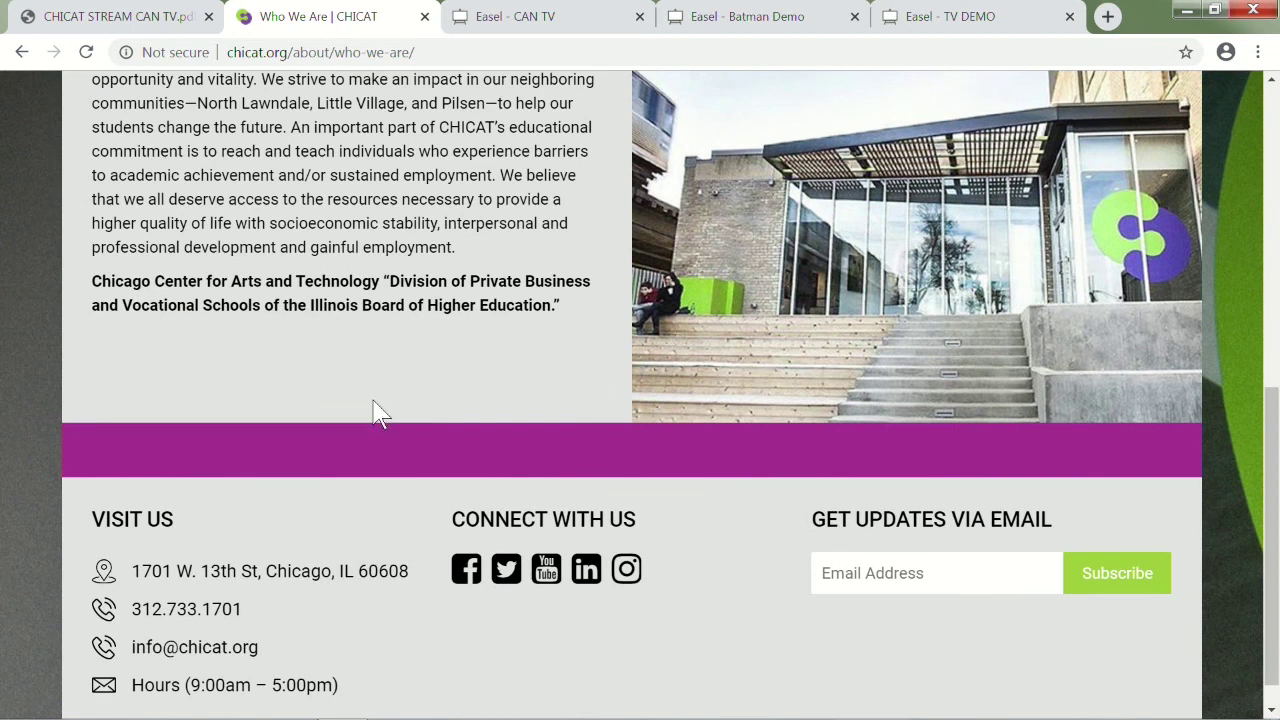
right_click(622, 568)
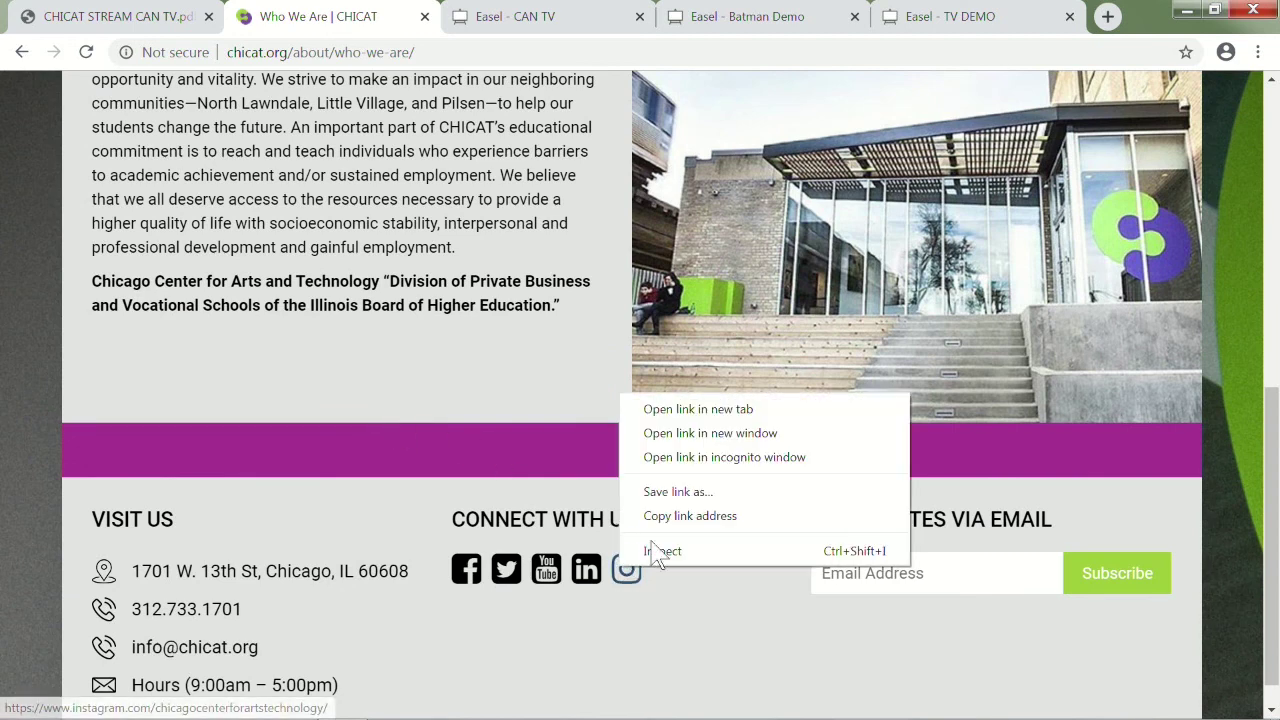
left_click(673, 410)
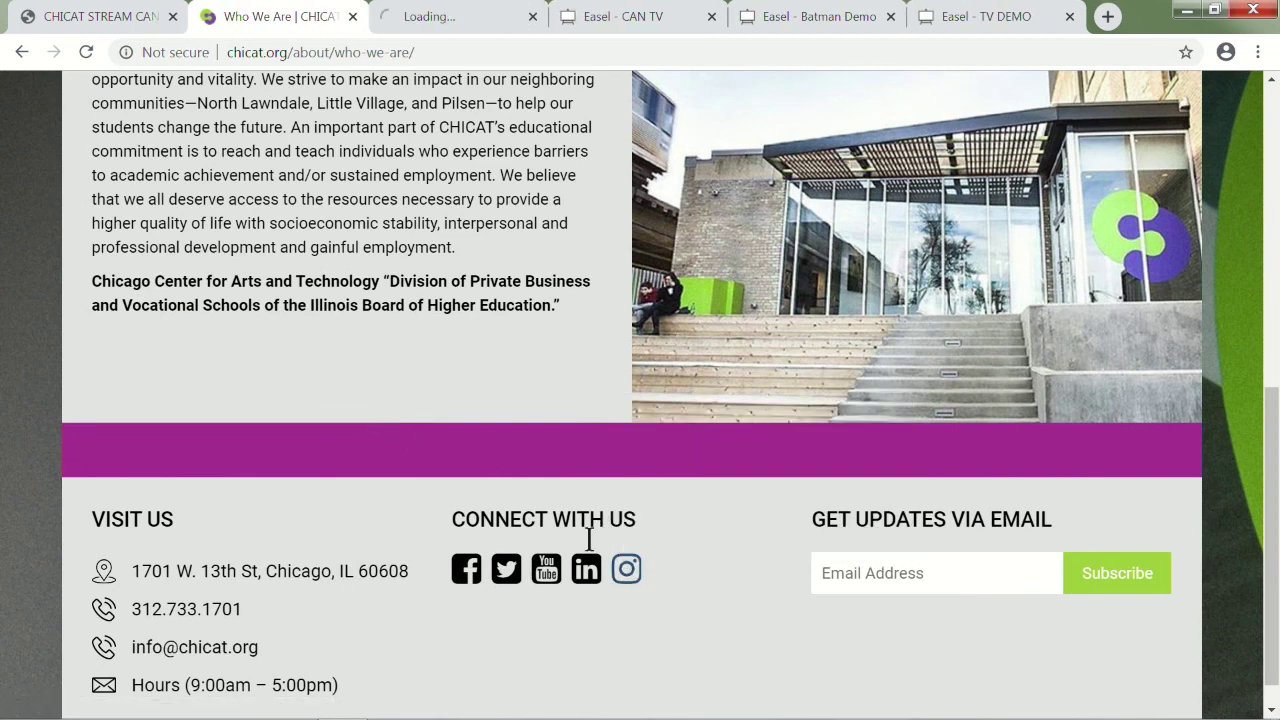
right_click(524, 580)
left_click(551, 405)
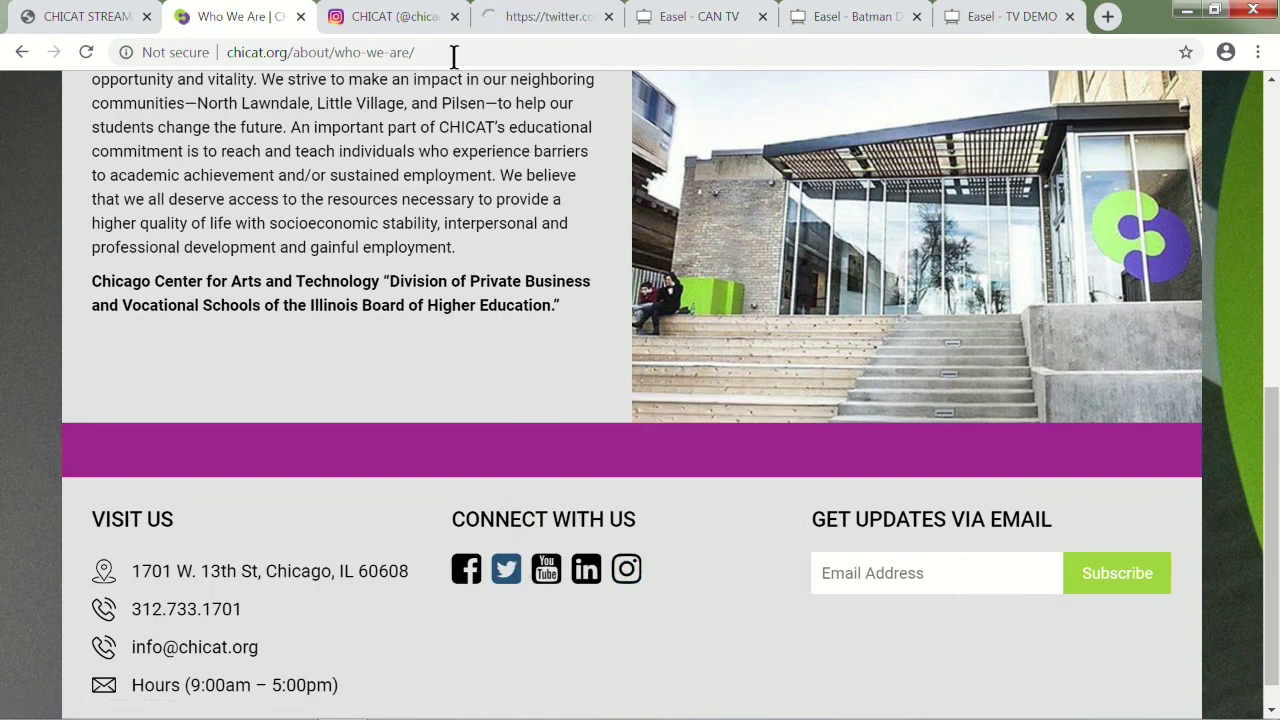
left_click(430, 18)
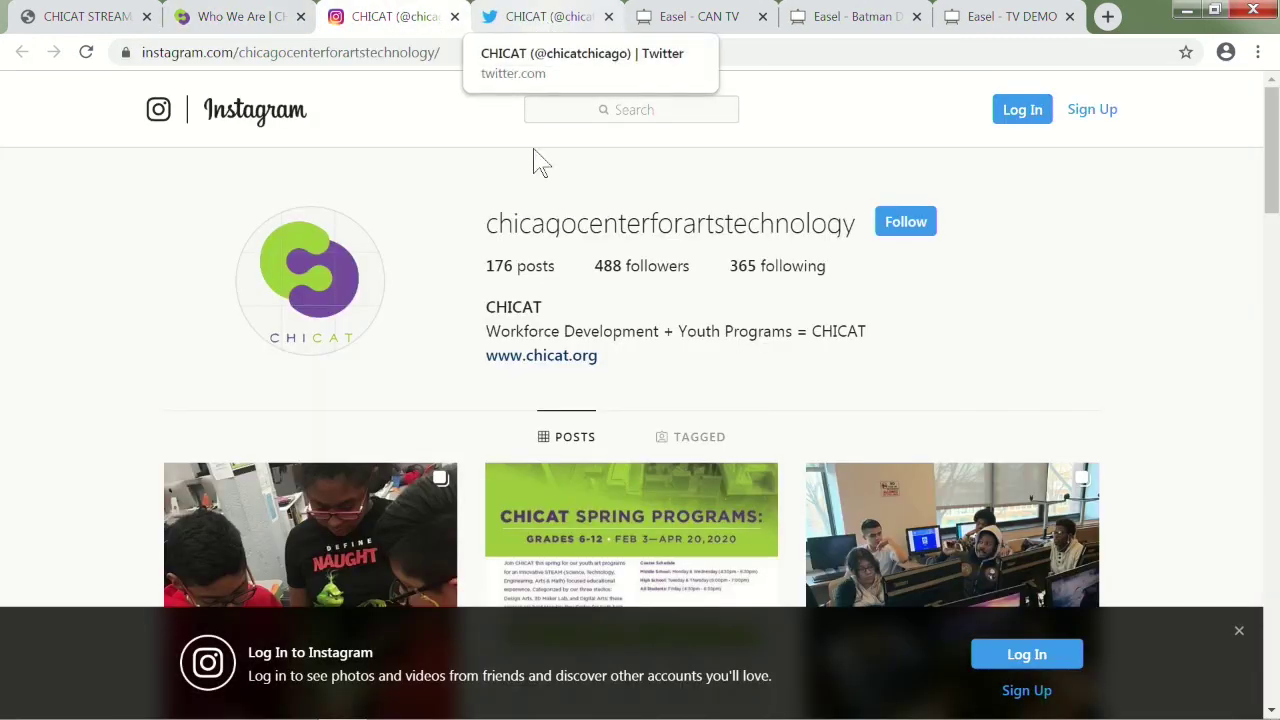
scroll(560, 380, "down", 2)
scroll(560, 378, "up", 2)
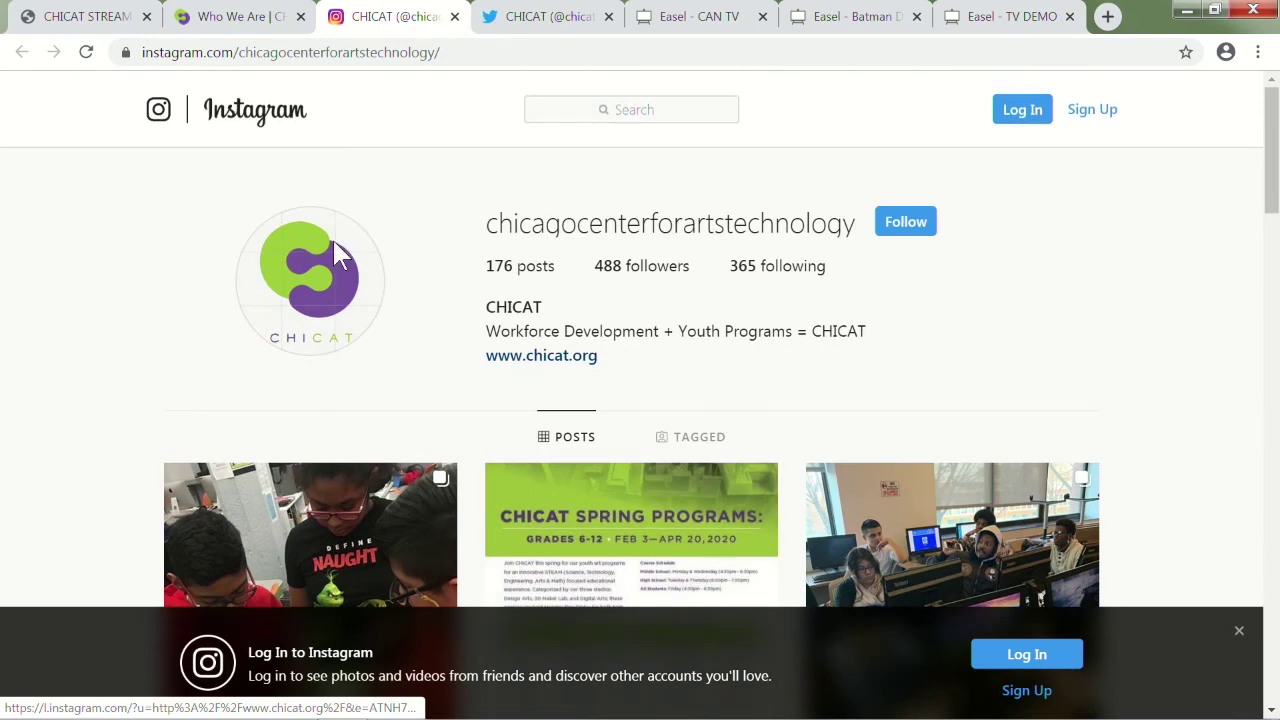
left_click(455, 17)
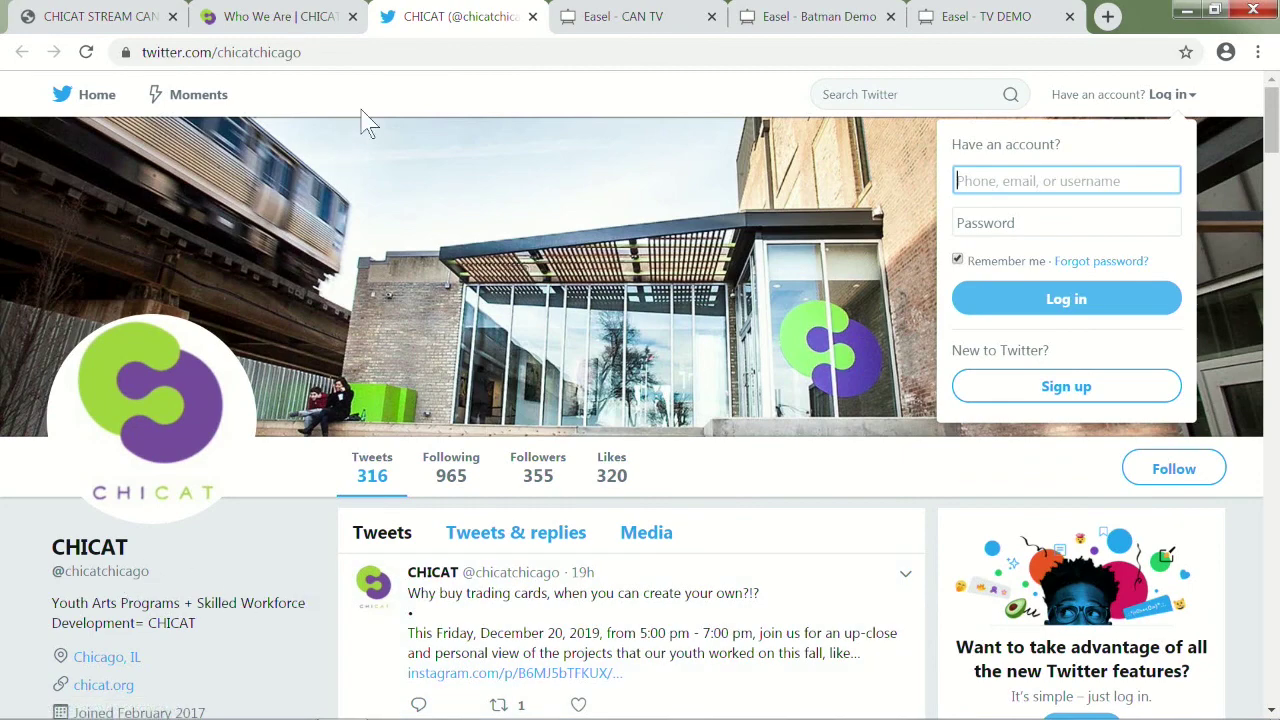
left_click(532, 17)
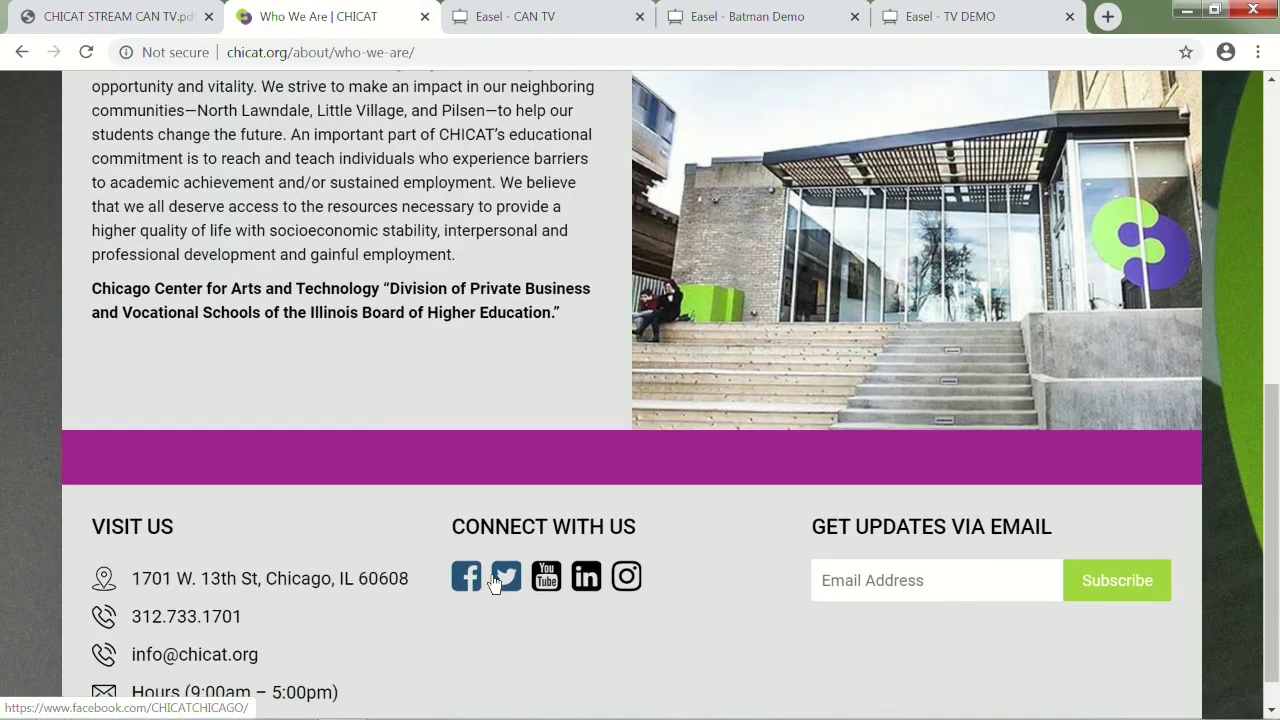
scroll(493, 585, "up", 6)
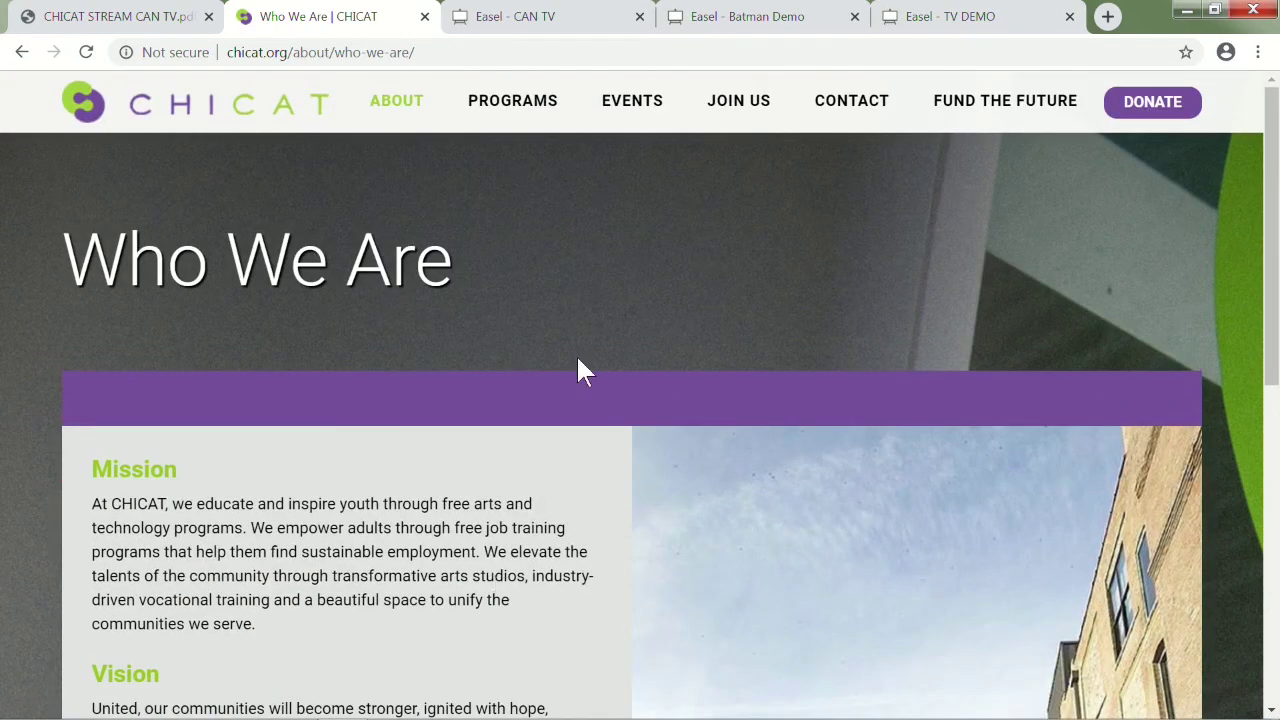